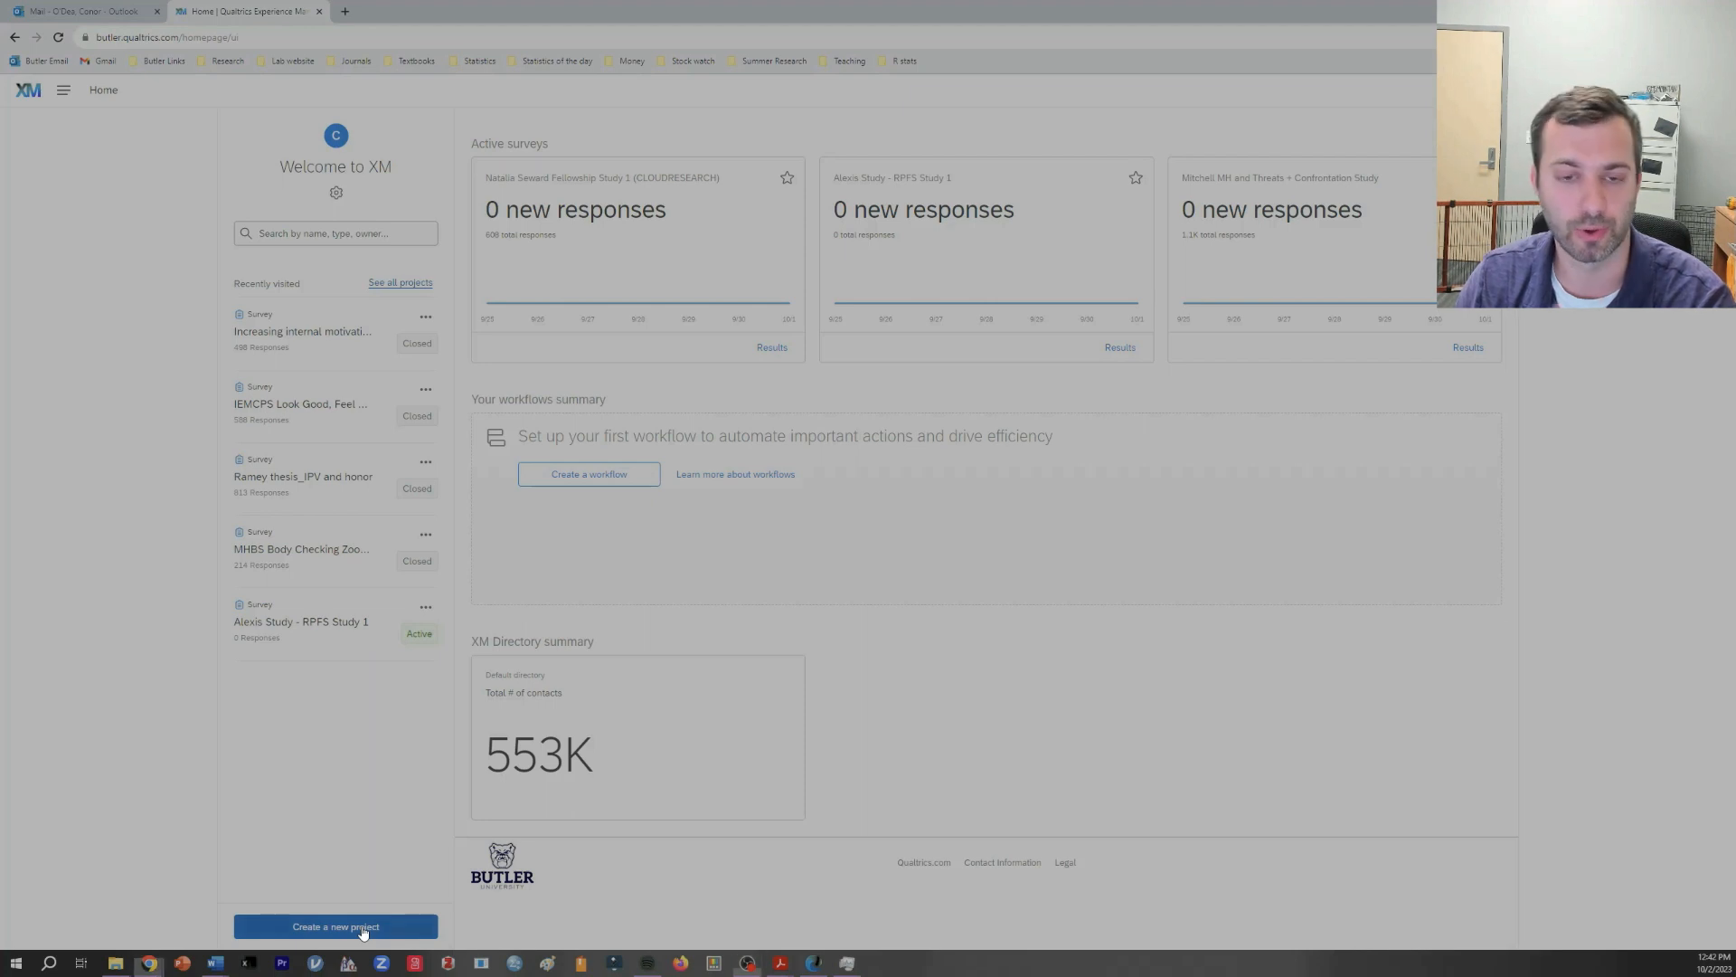
Step: Create a new survey project from scratch named Test, starting from a blank survey project
{"action": "left_click", "coordinate": [363, 928]}
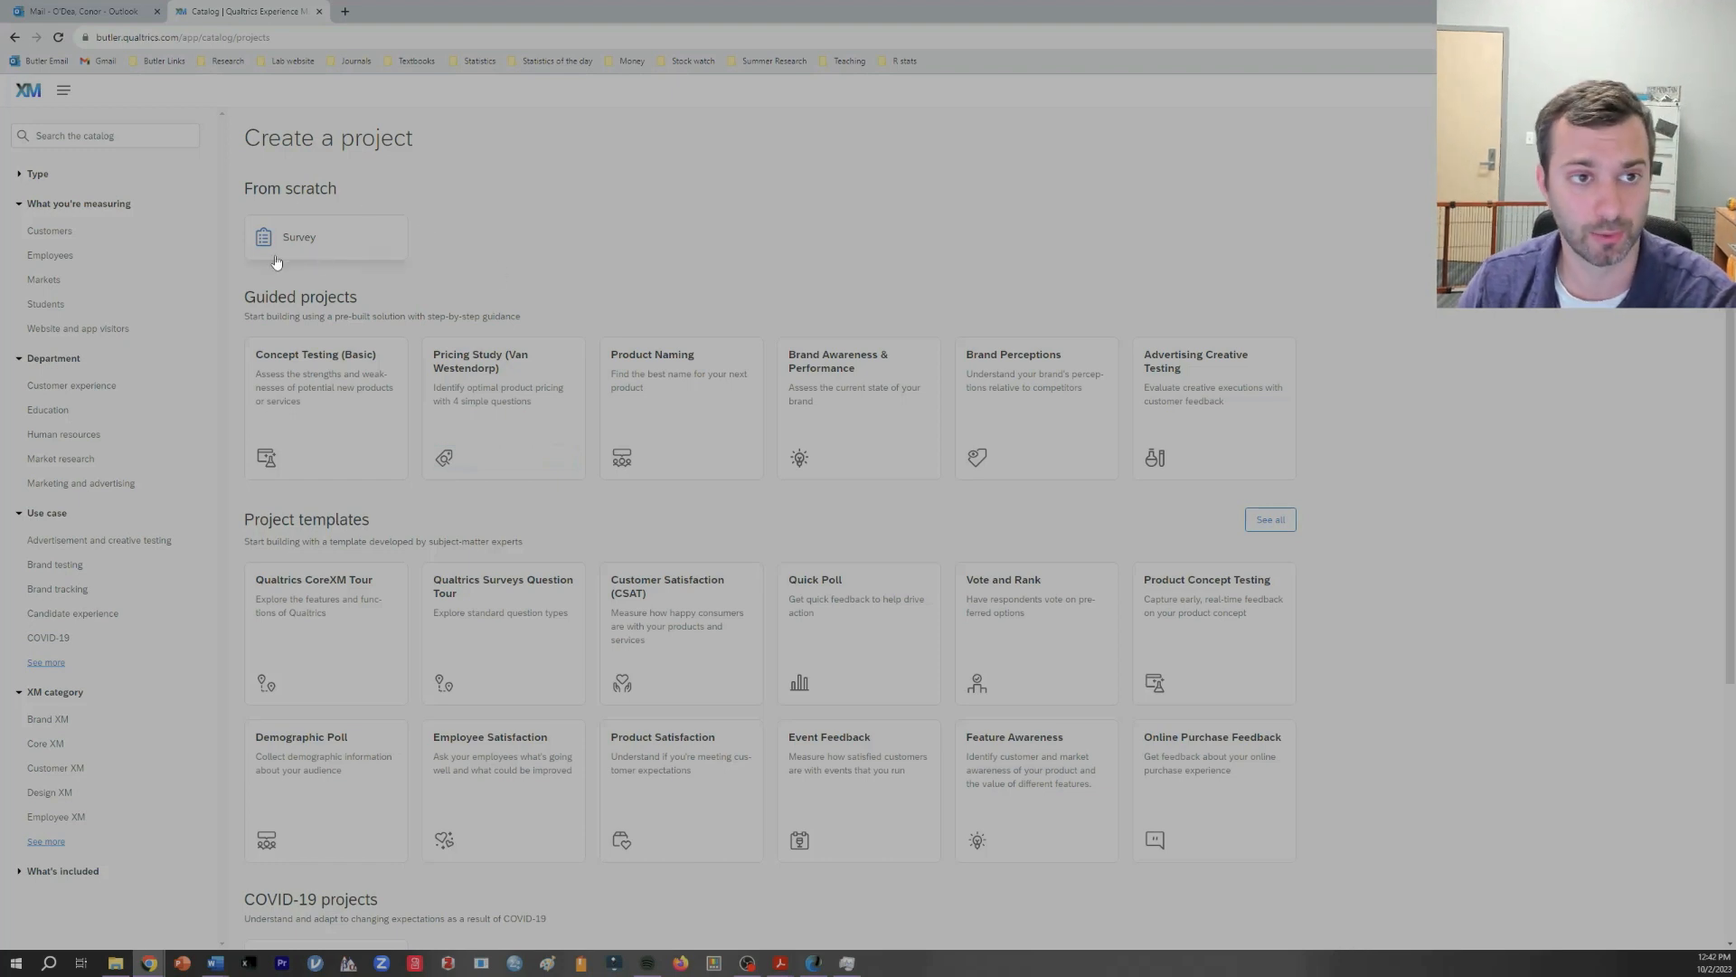
{"action": "left_click", "coordinate": [301, 237]}
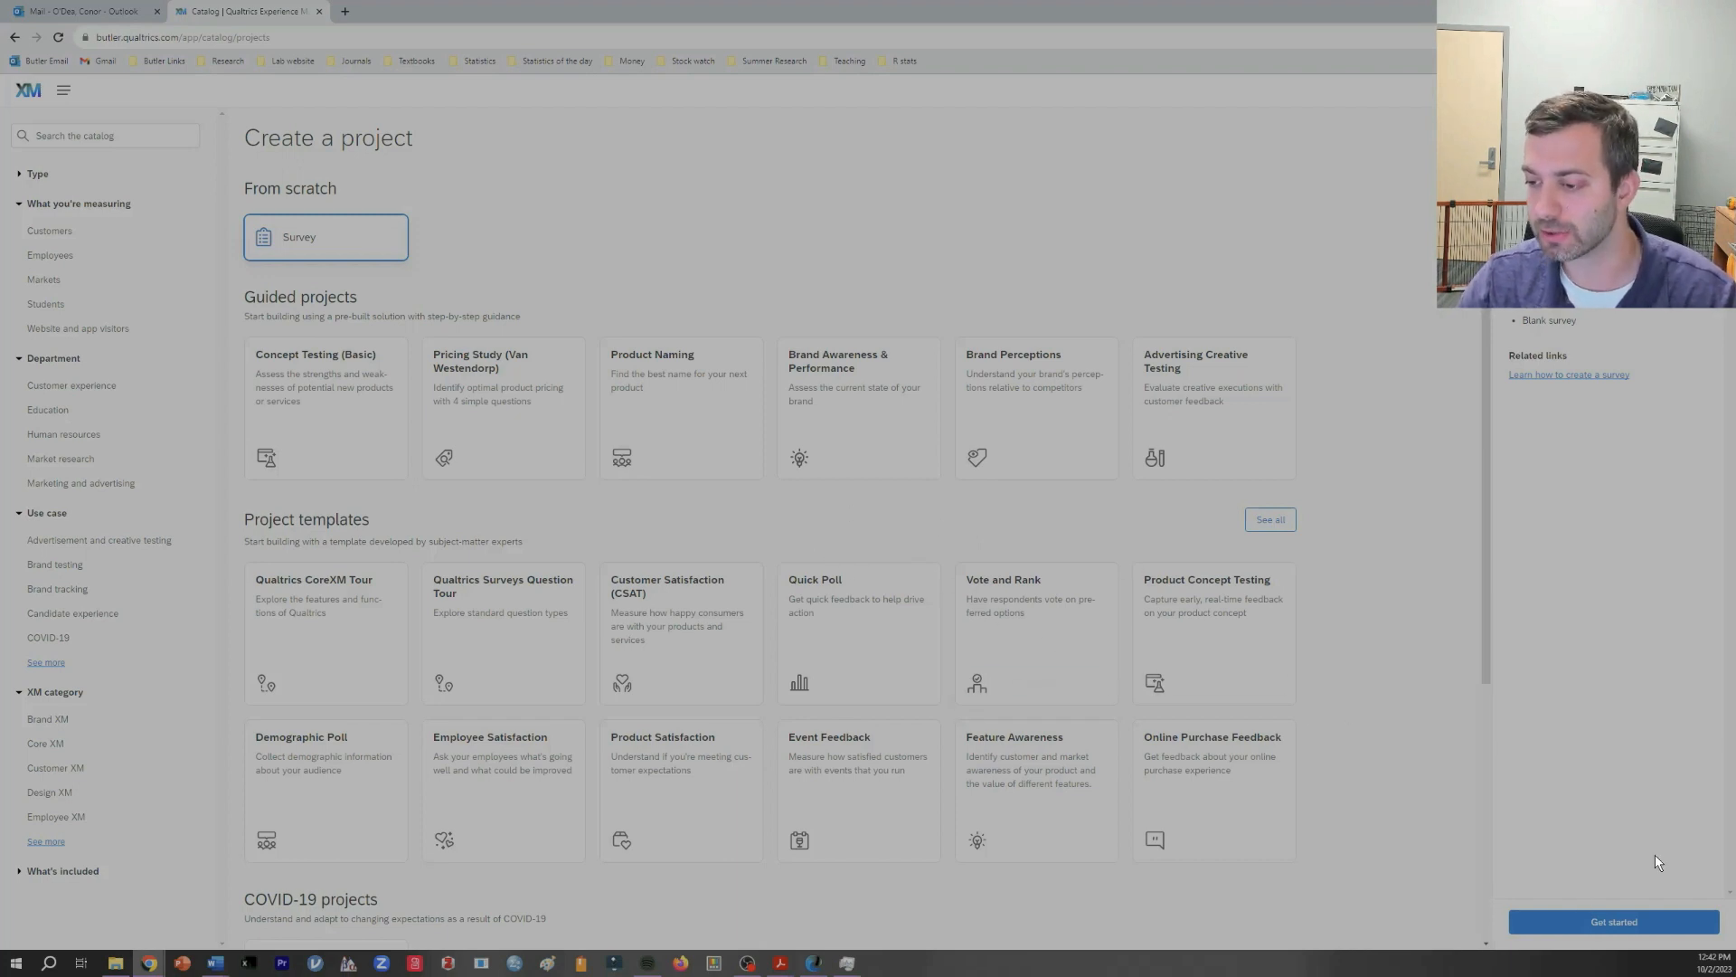
{"action": "left_click", "coordinate": [1594, 919]}
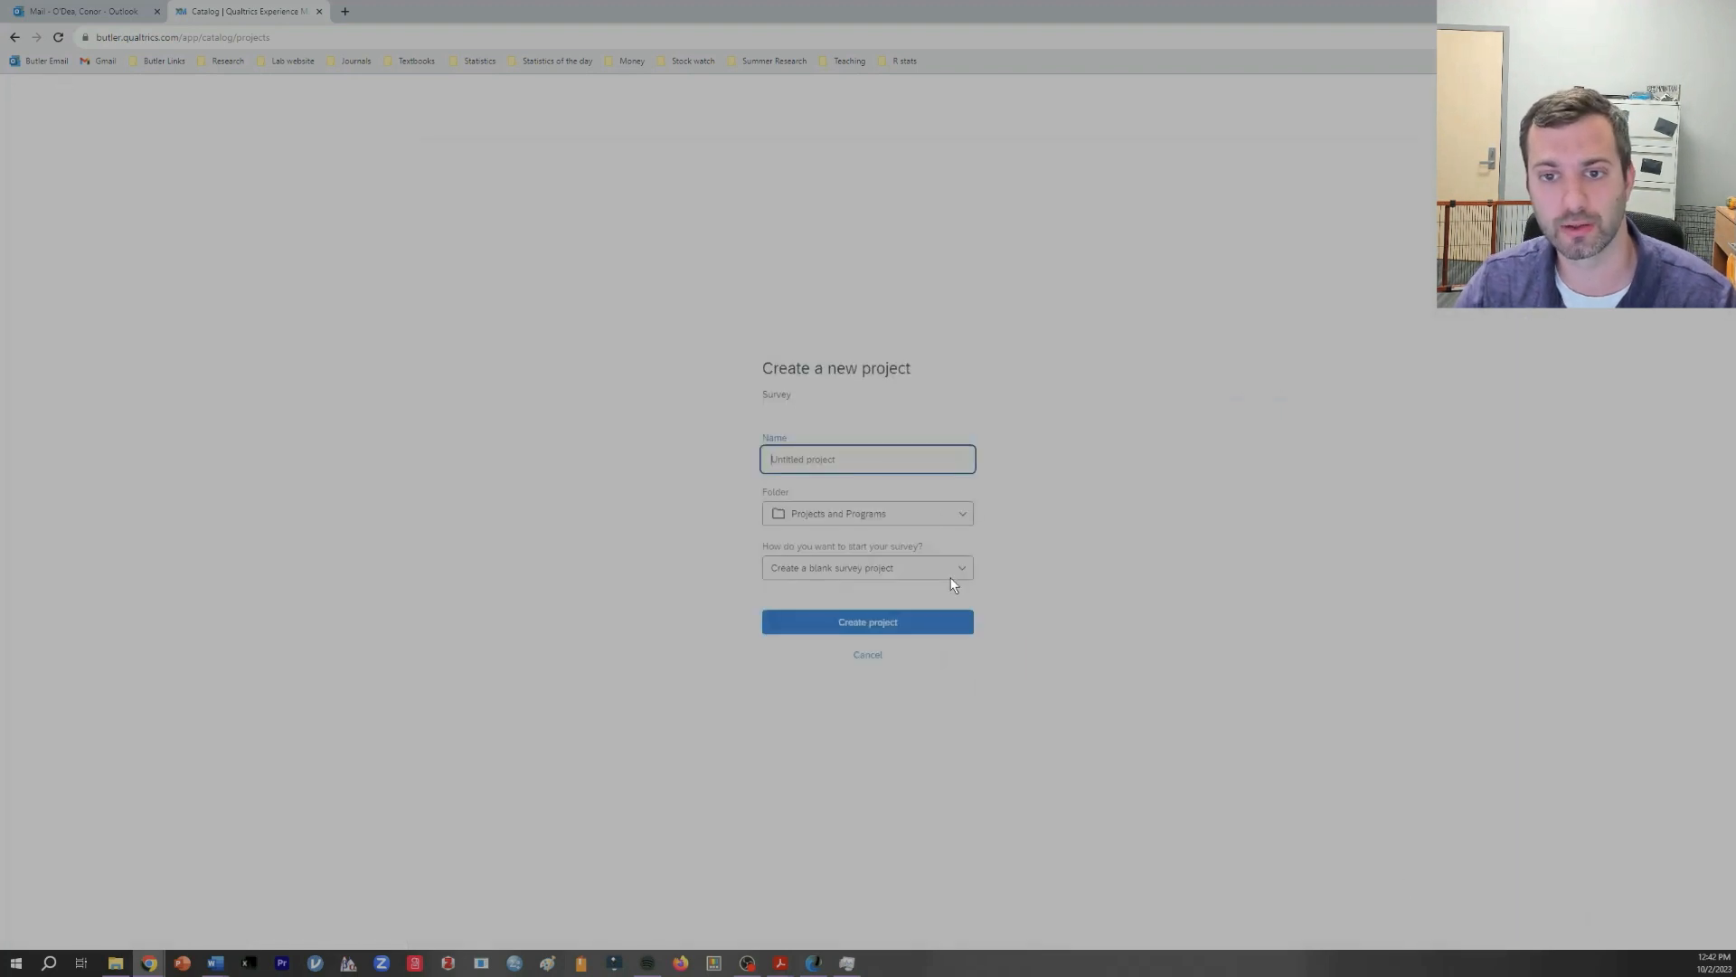
{"action": "left_click", "coordinate": [843, 461]}
{"action": "type", "text": "Test"}
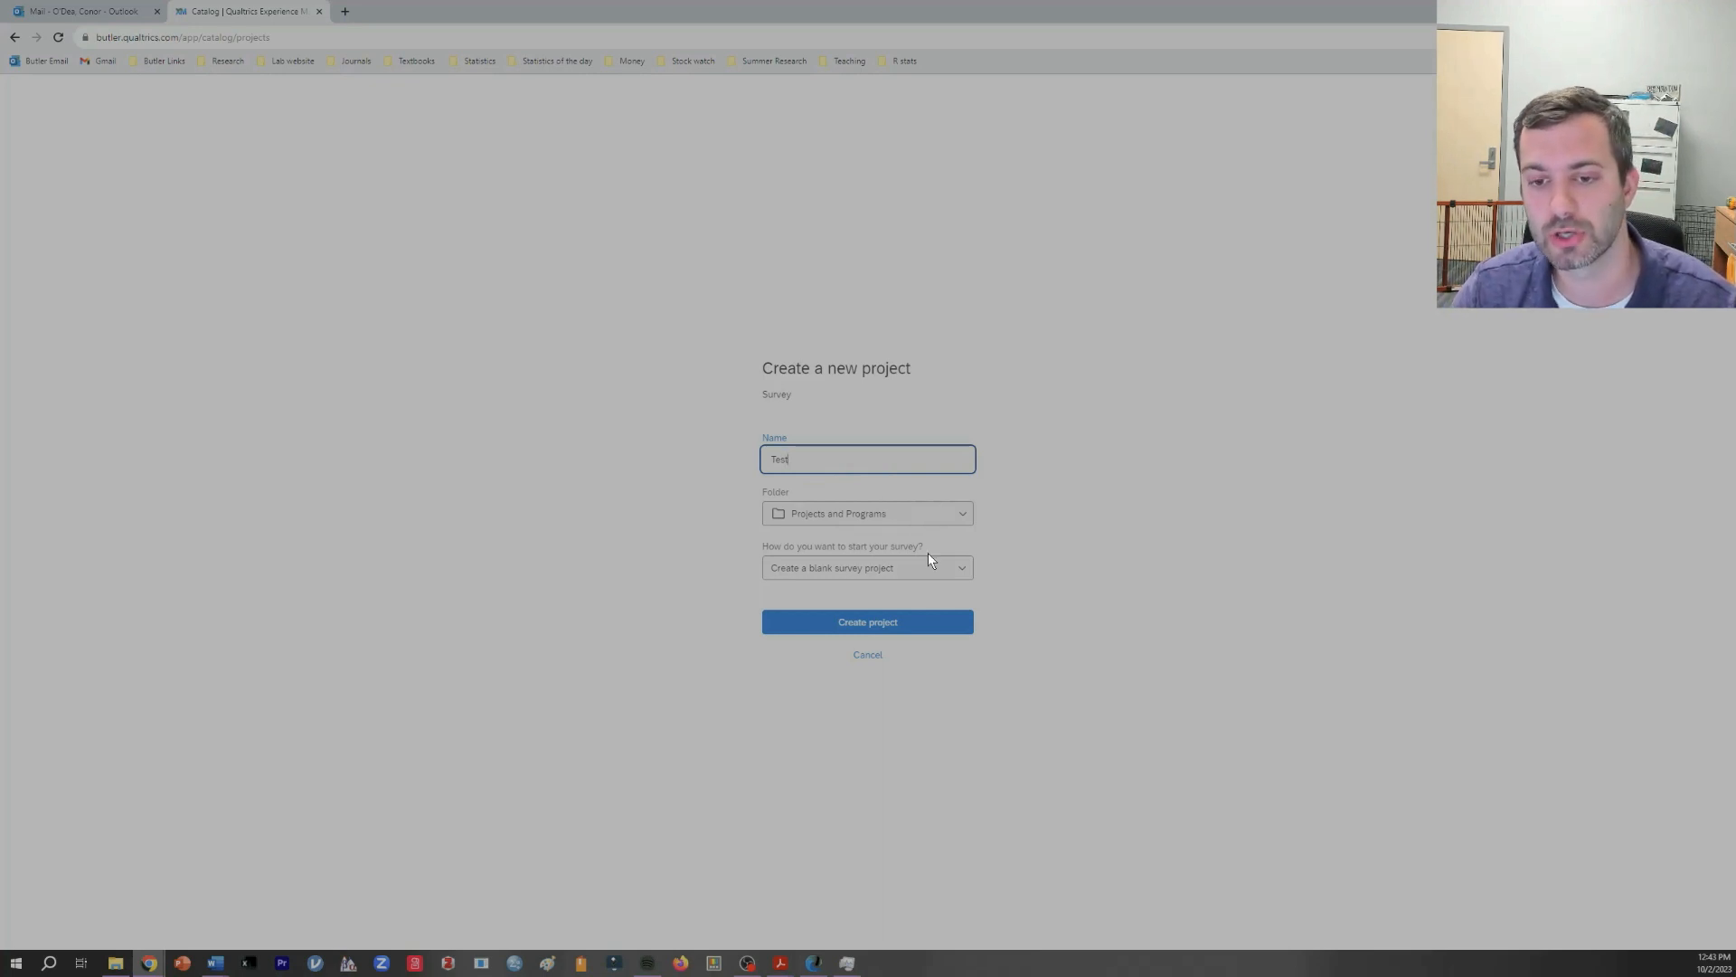
{"action": "left_click", "coordinate": [884, 568]}
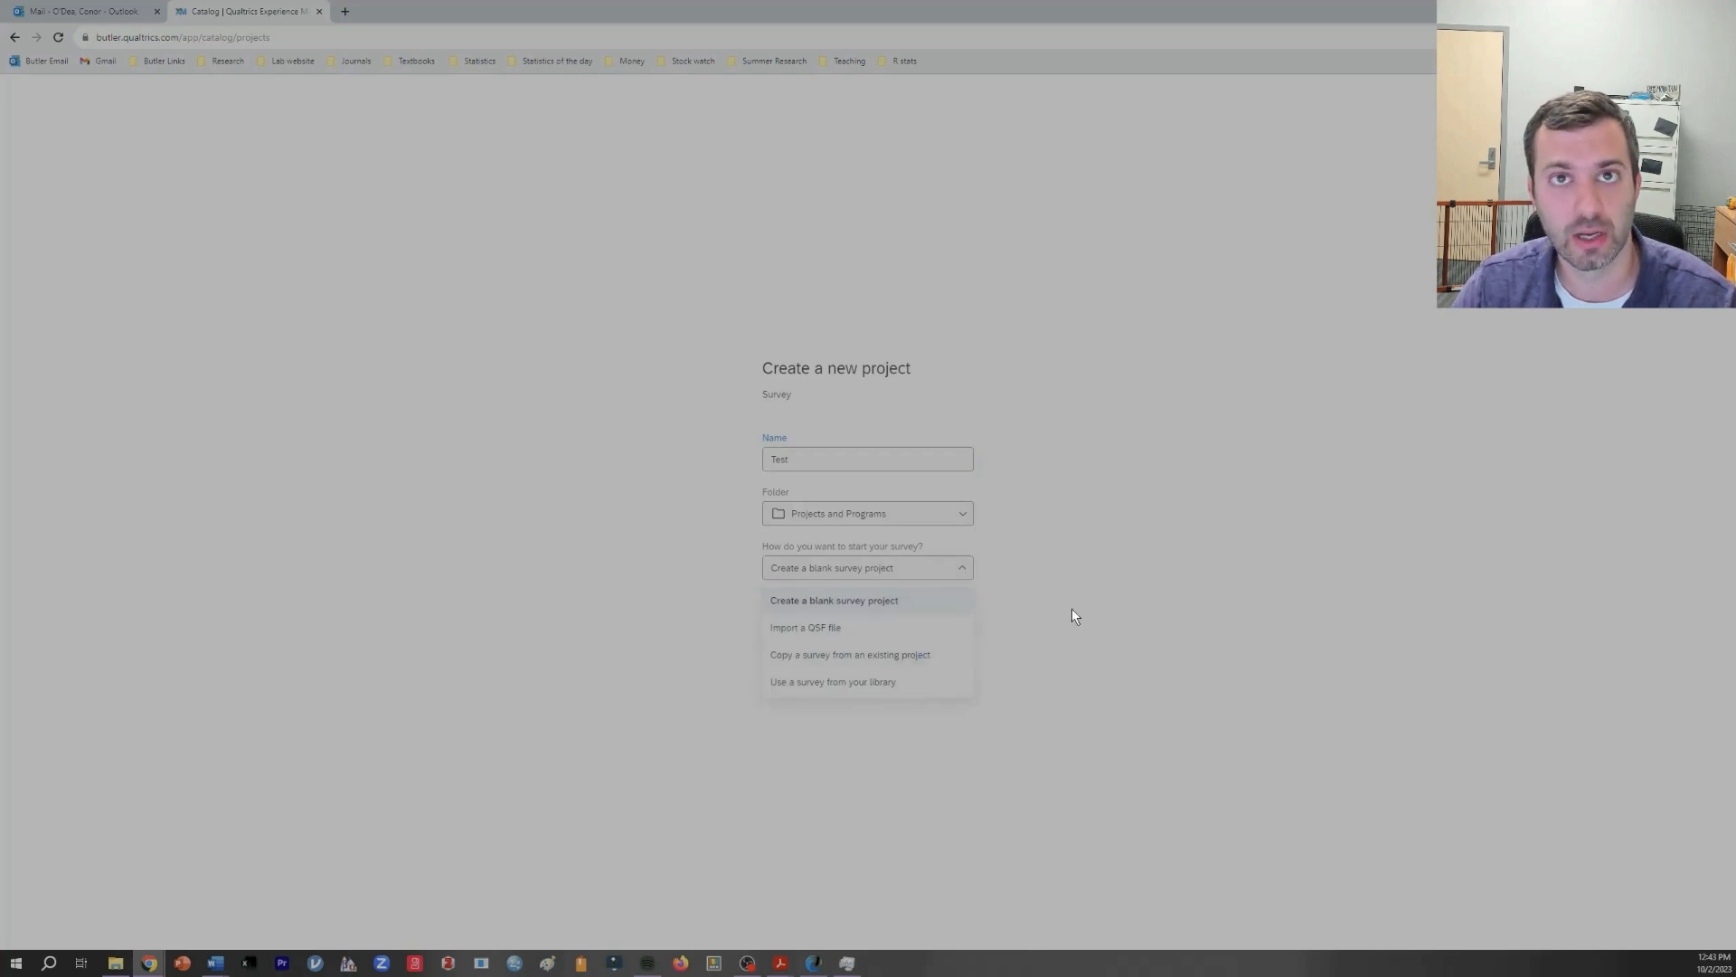
{"action": "left_click", "coordinate": [1149, 570]}
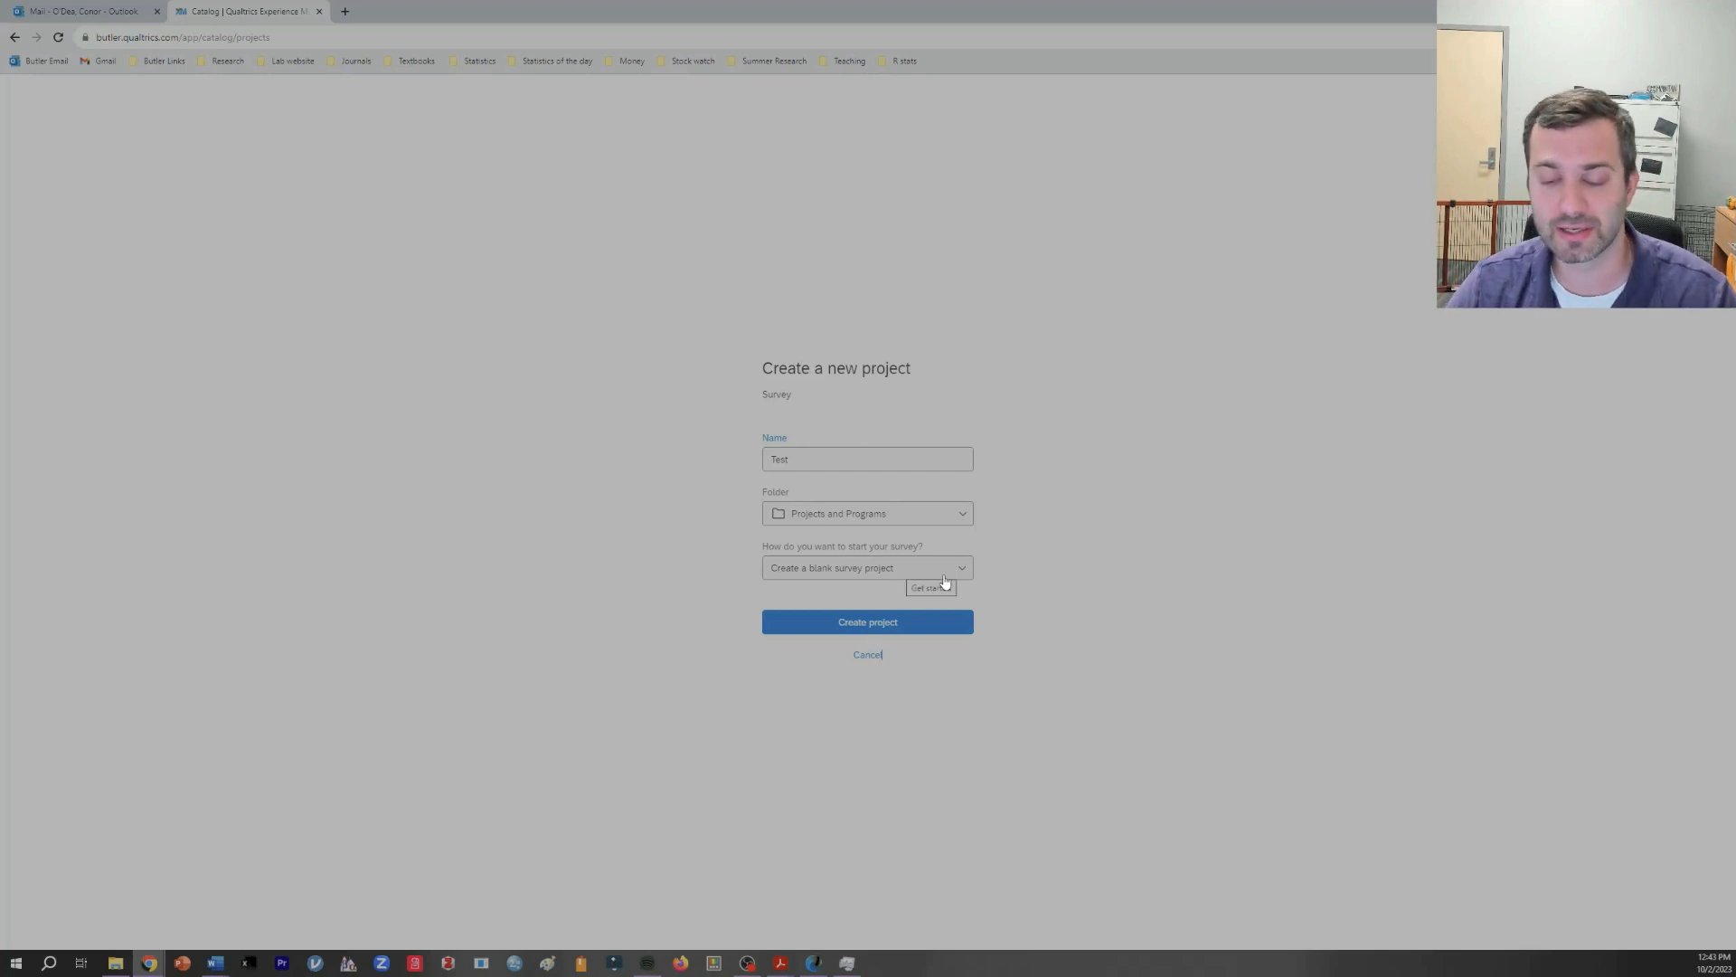
{"action": "left_click", "coordinate": [889, 621]}
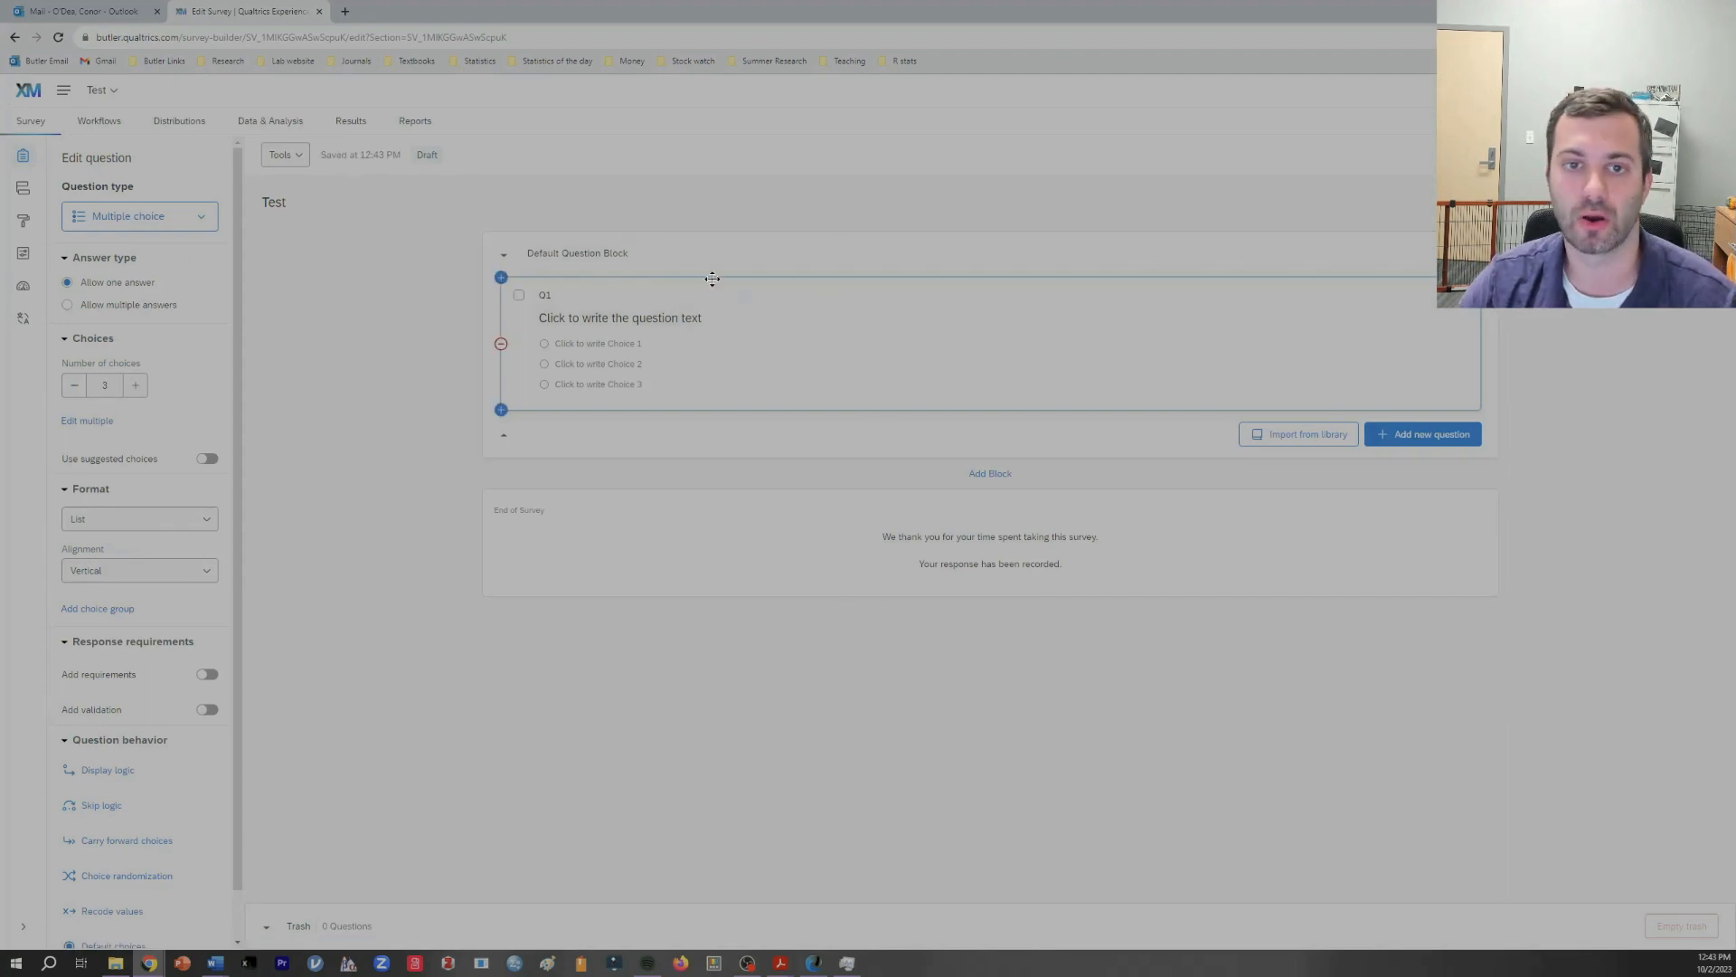
Step: Add three new blocks directly after the default question block
{"action": "left_click", "coordinate": [991, 475]}
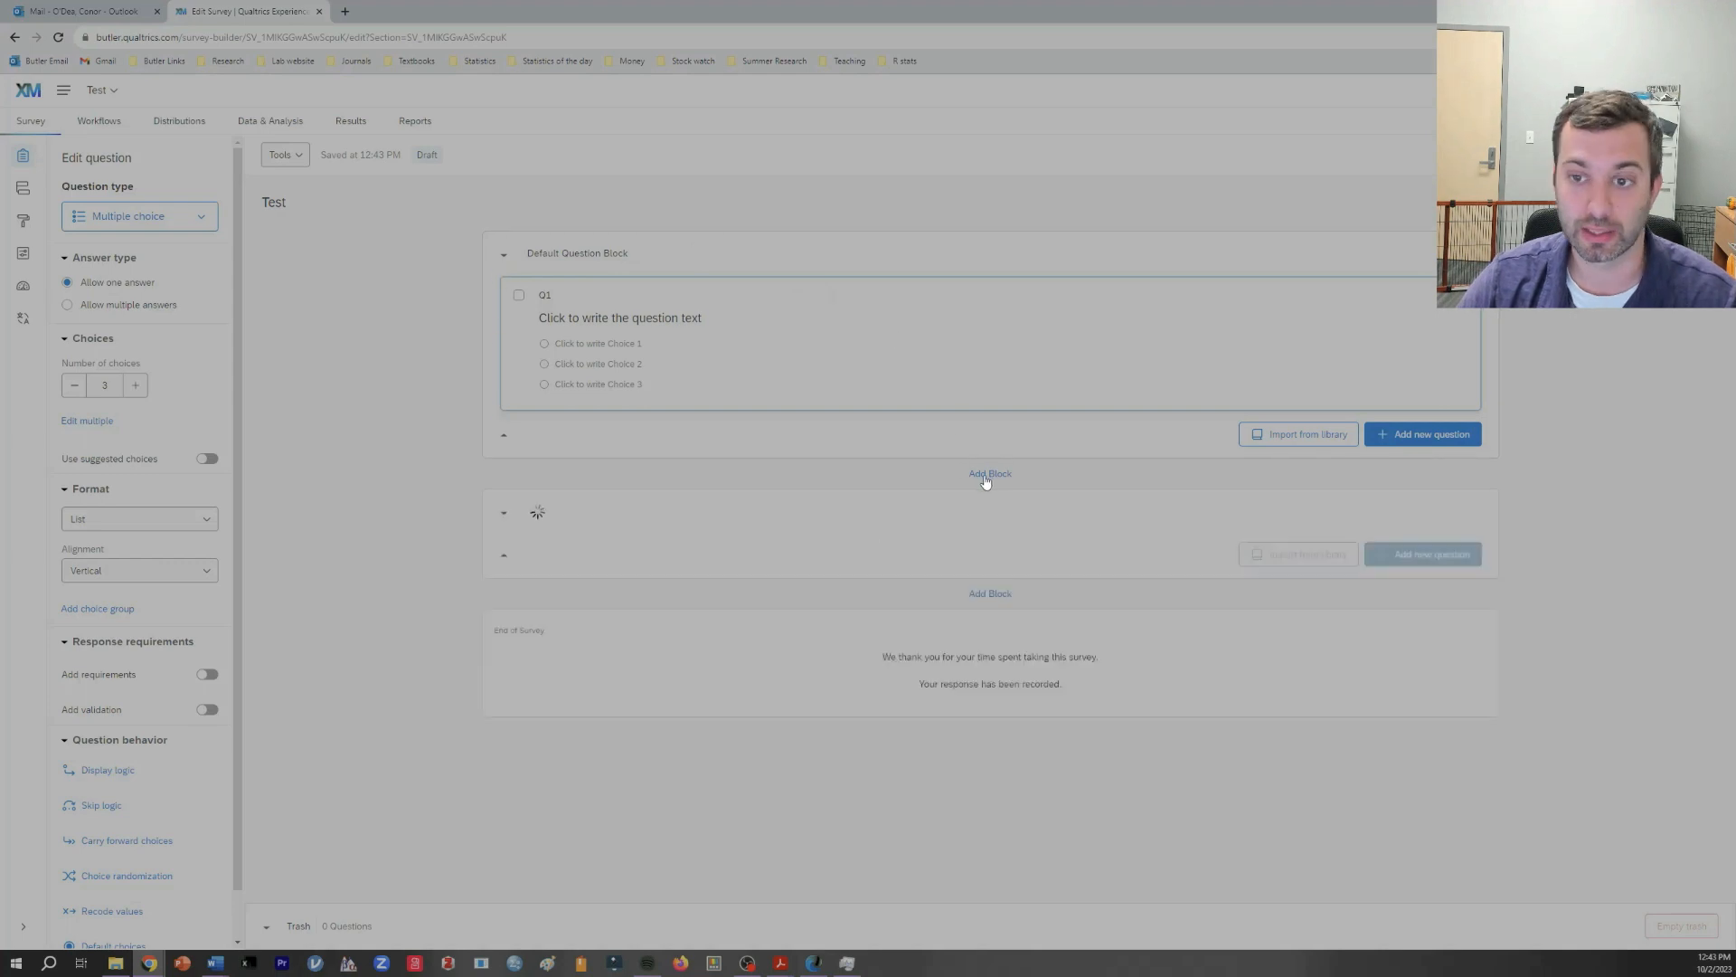
{"action": "left_click", "coordinate": [991, 475]}
{"action": "left_click", "coordinate": [992, 474]}
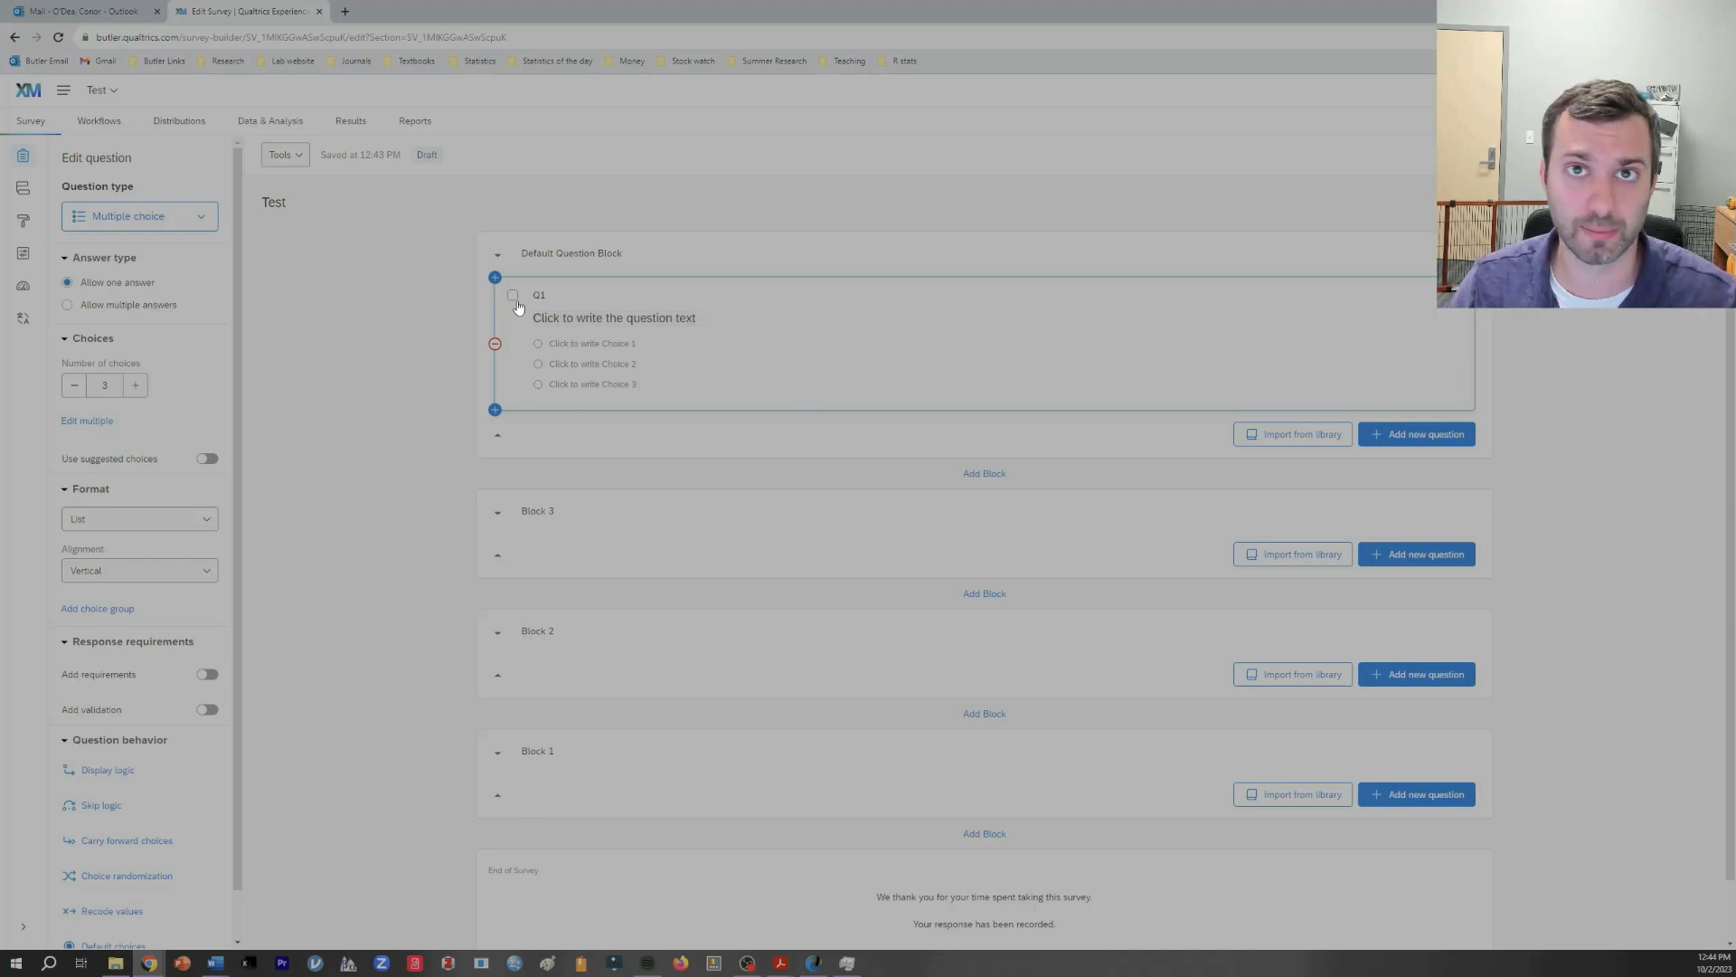
Step: Rename the default question block to "Informed consent"
{"action": "left_click", "coordinate": [581, 255]}
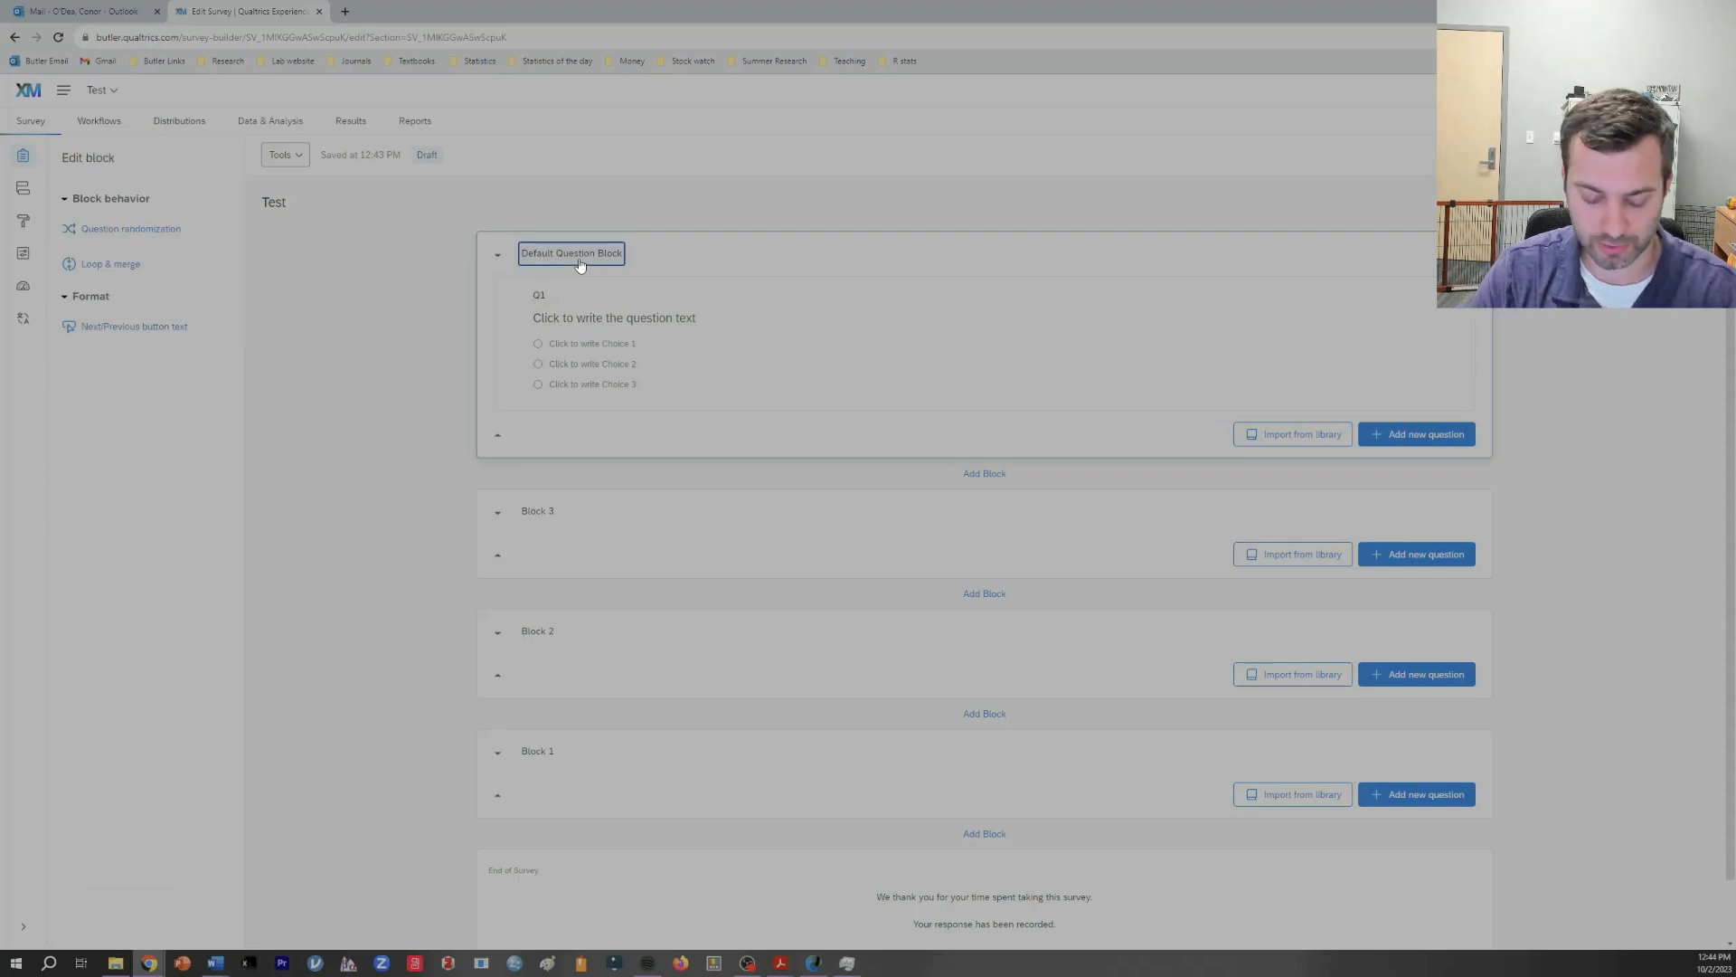
{"action": "type", "text": "Informa"}
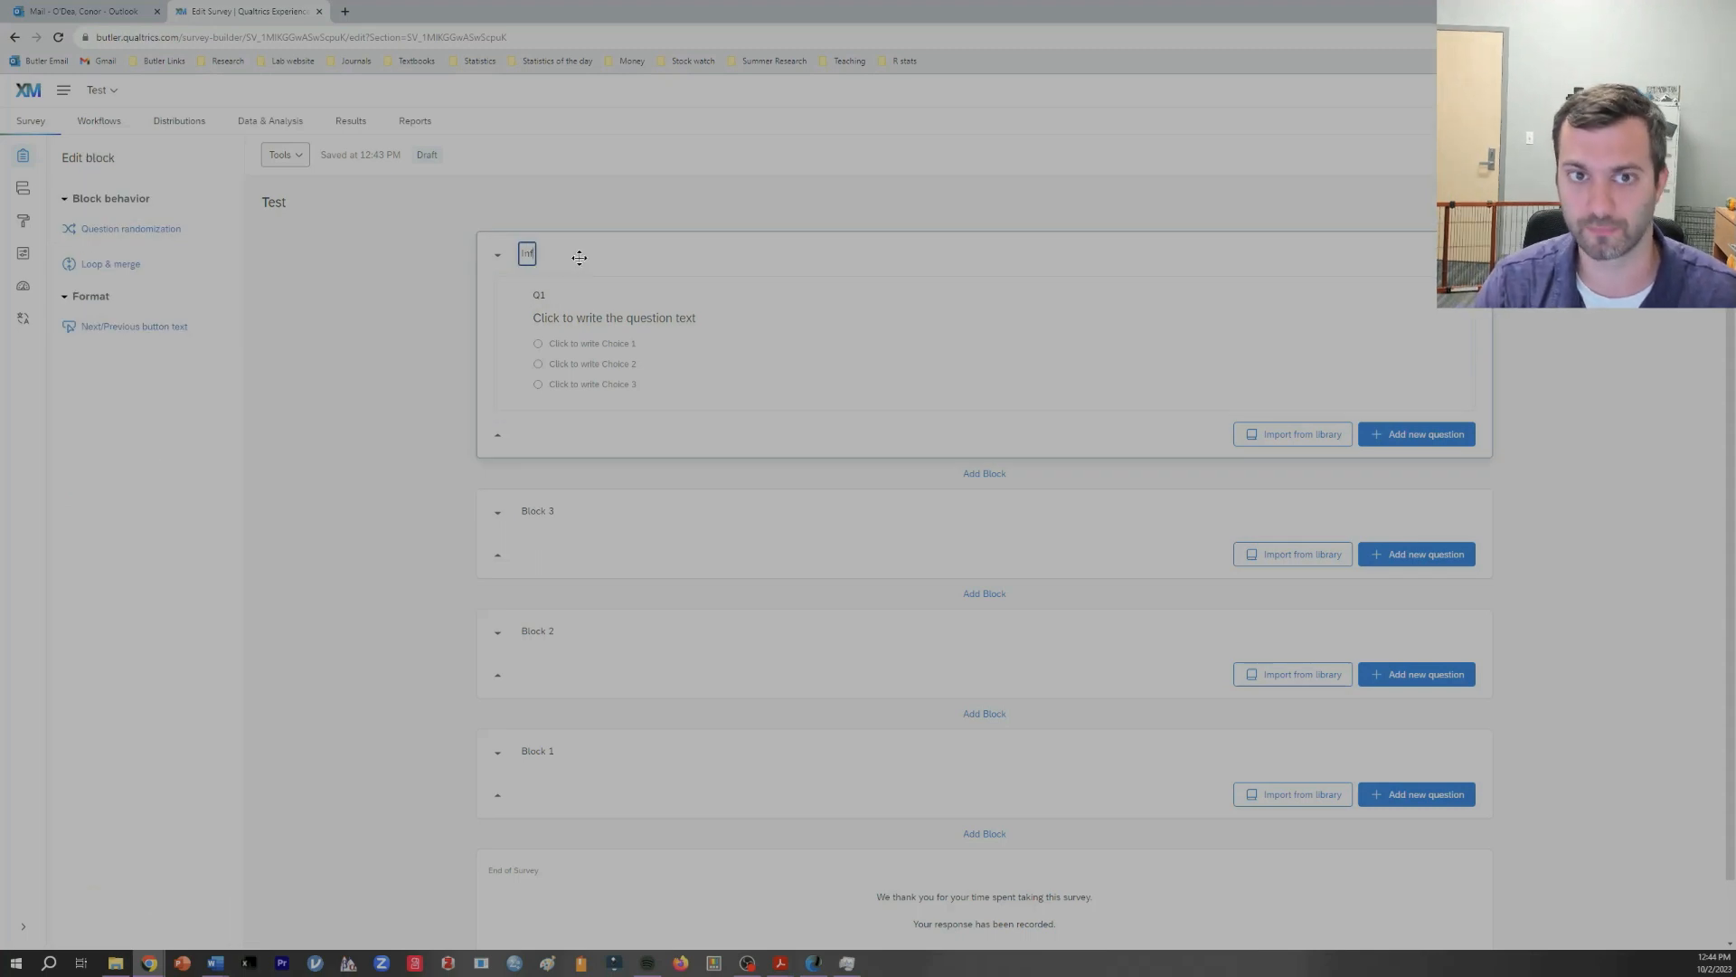
{"action": "type", "text": "consent"}
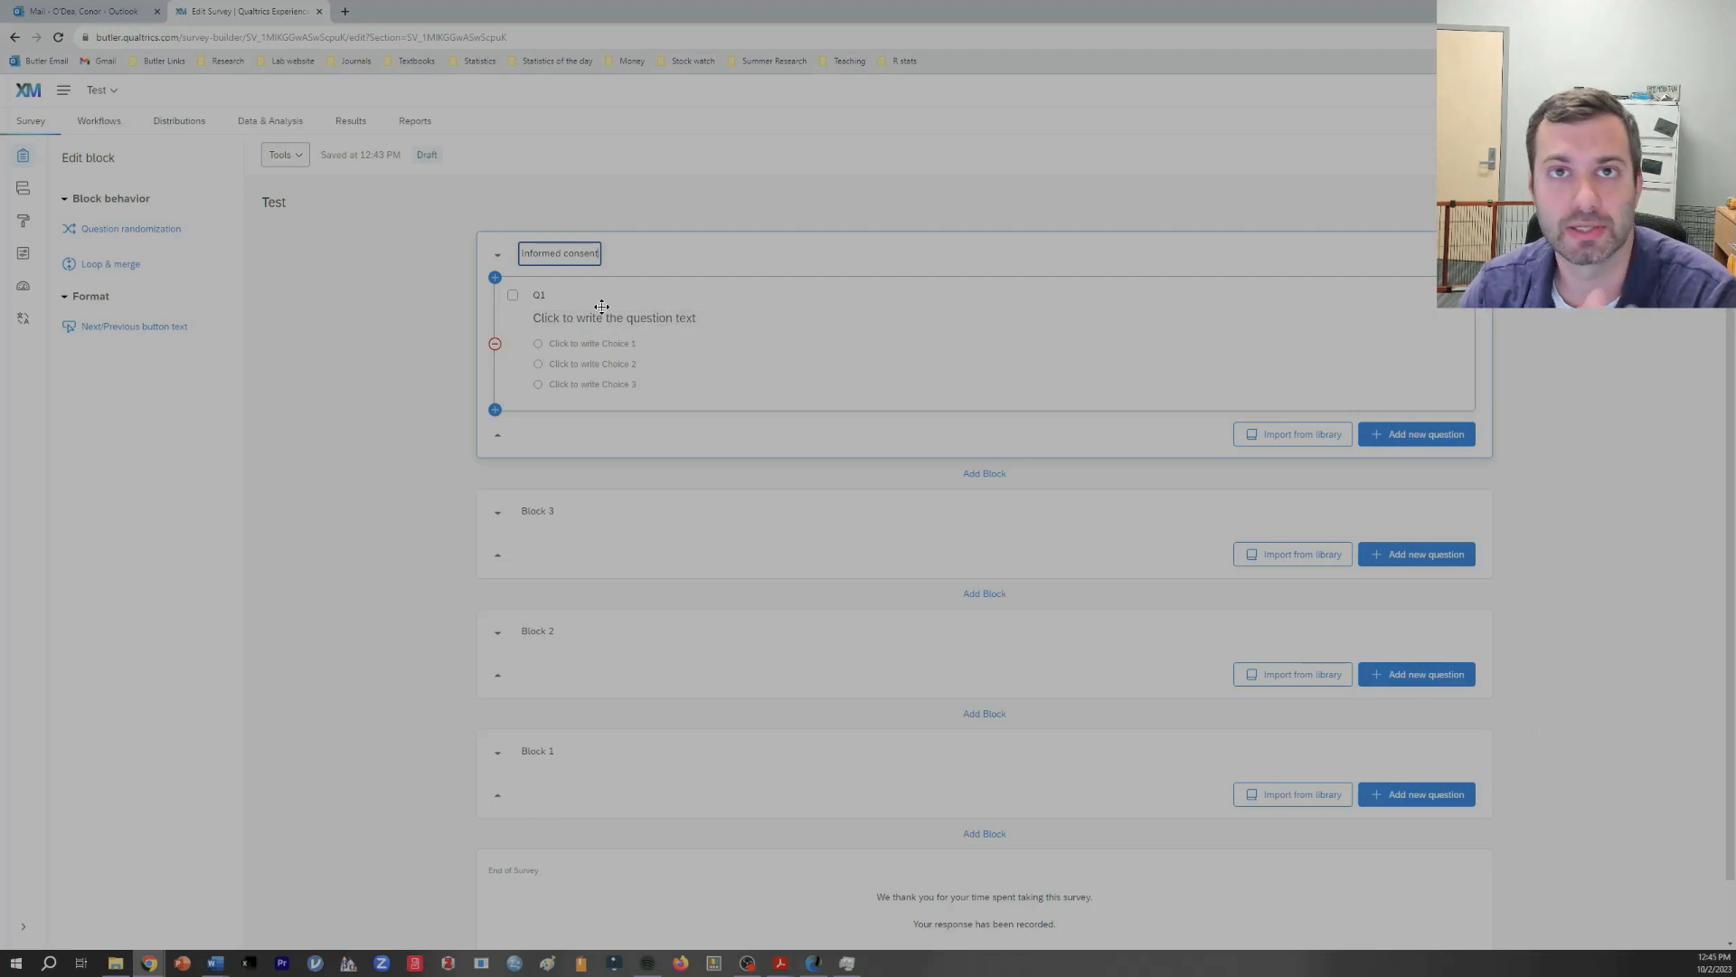
{"action": "left_click", "coordinate": [661, 250]}
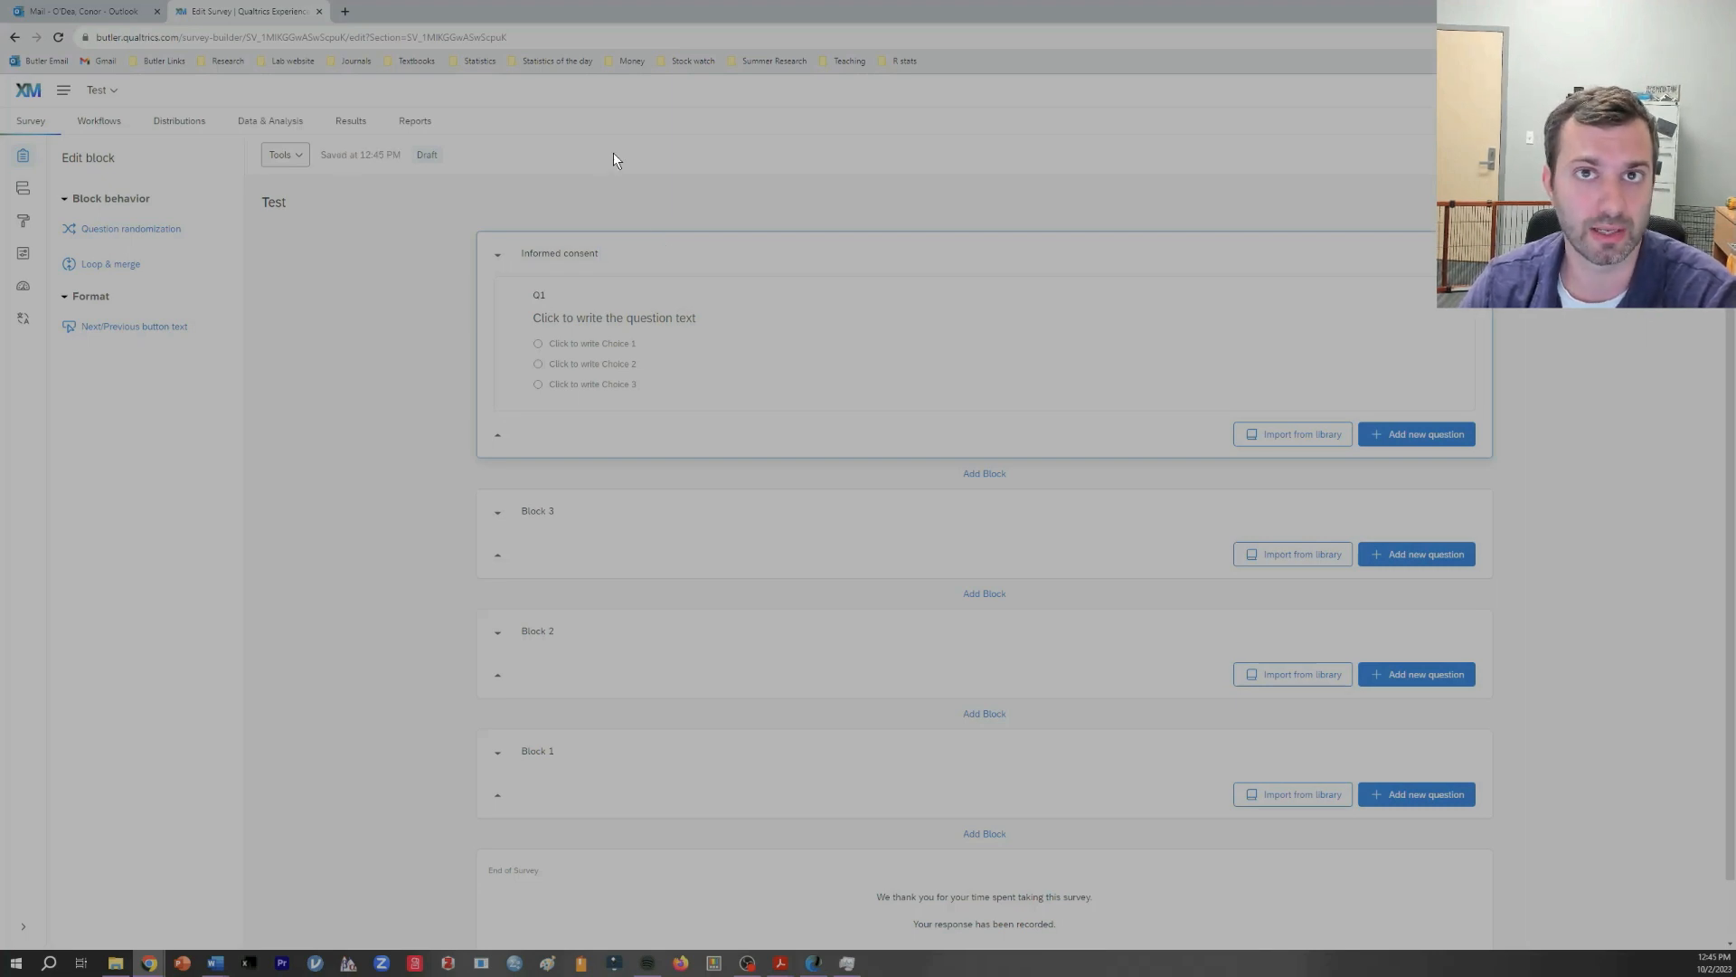
Step: Search the web for "butler university irb" in a new browser tab and open Butler University's Institutional Review Board page
{"action": "left_click", "coordinate": [346, 12]}
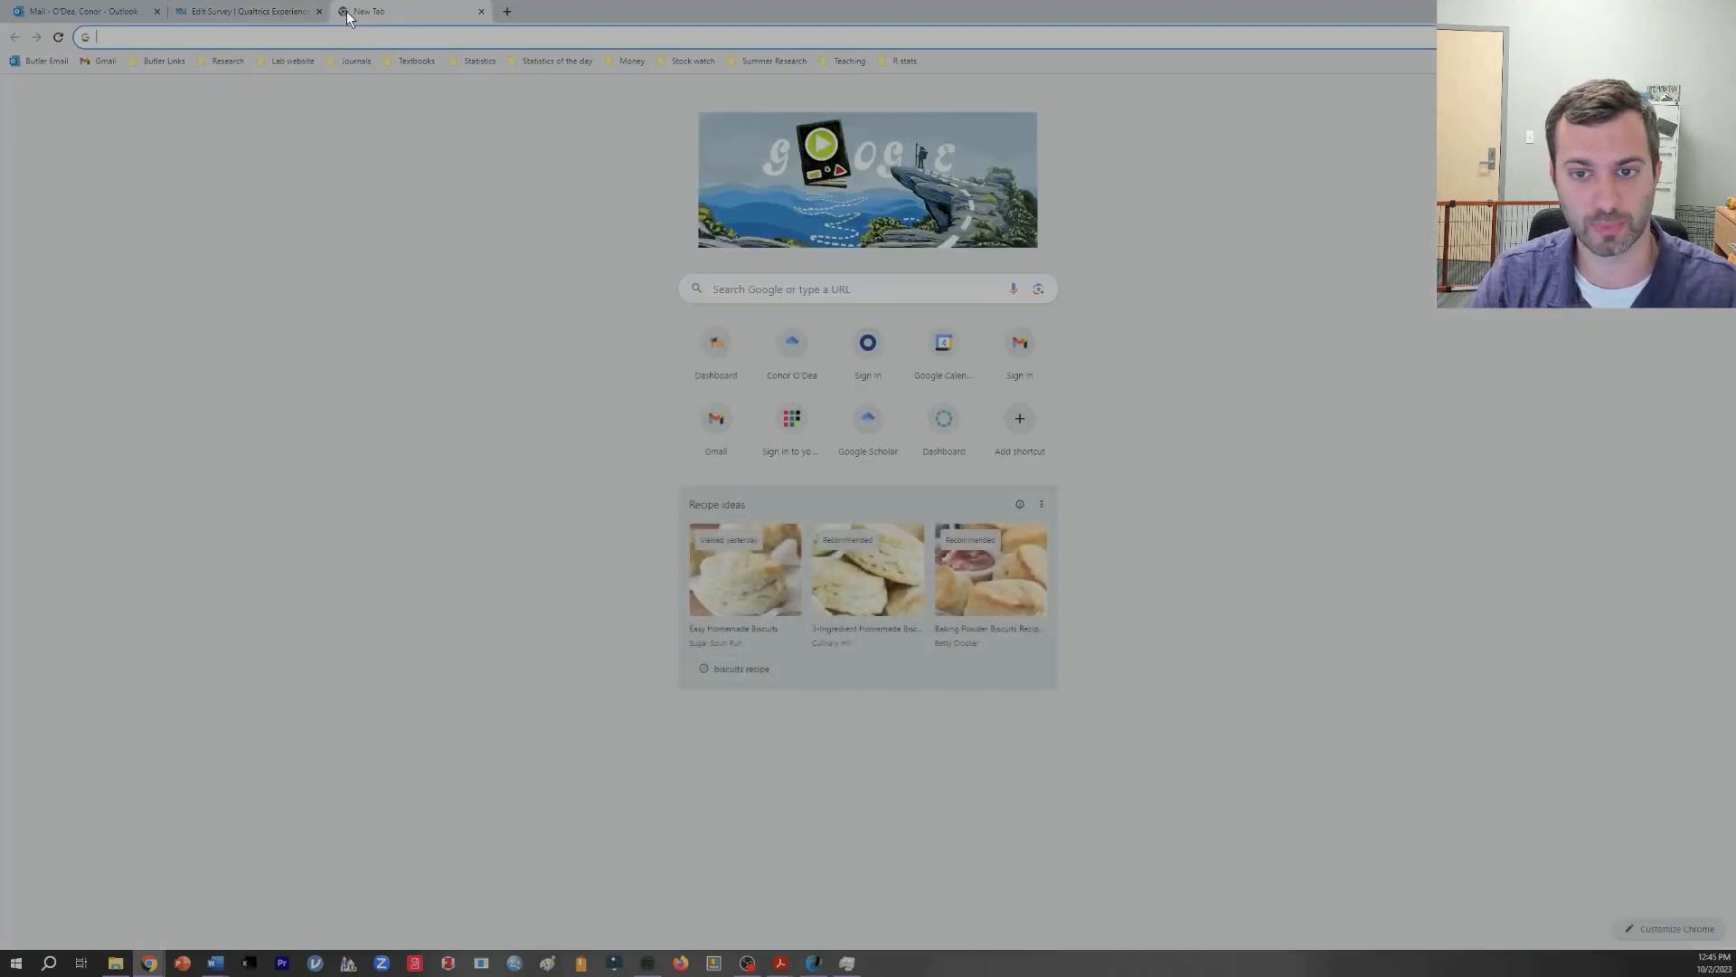
{"action": "type", "text": "butler universi"}
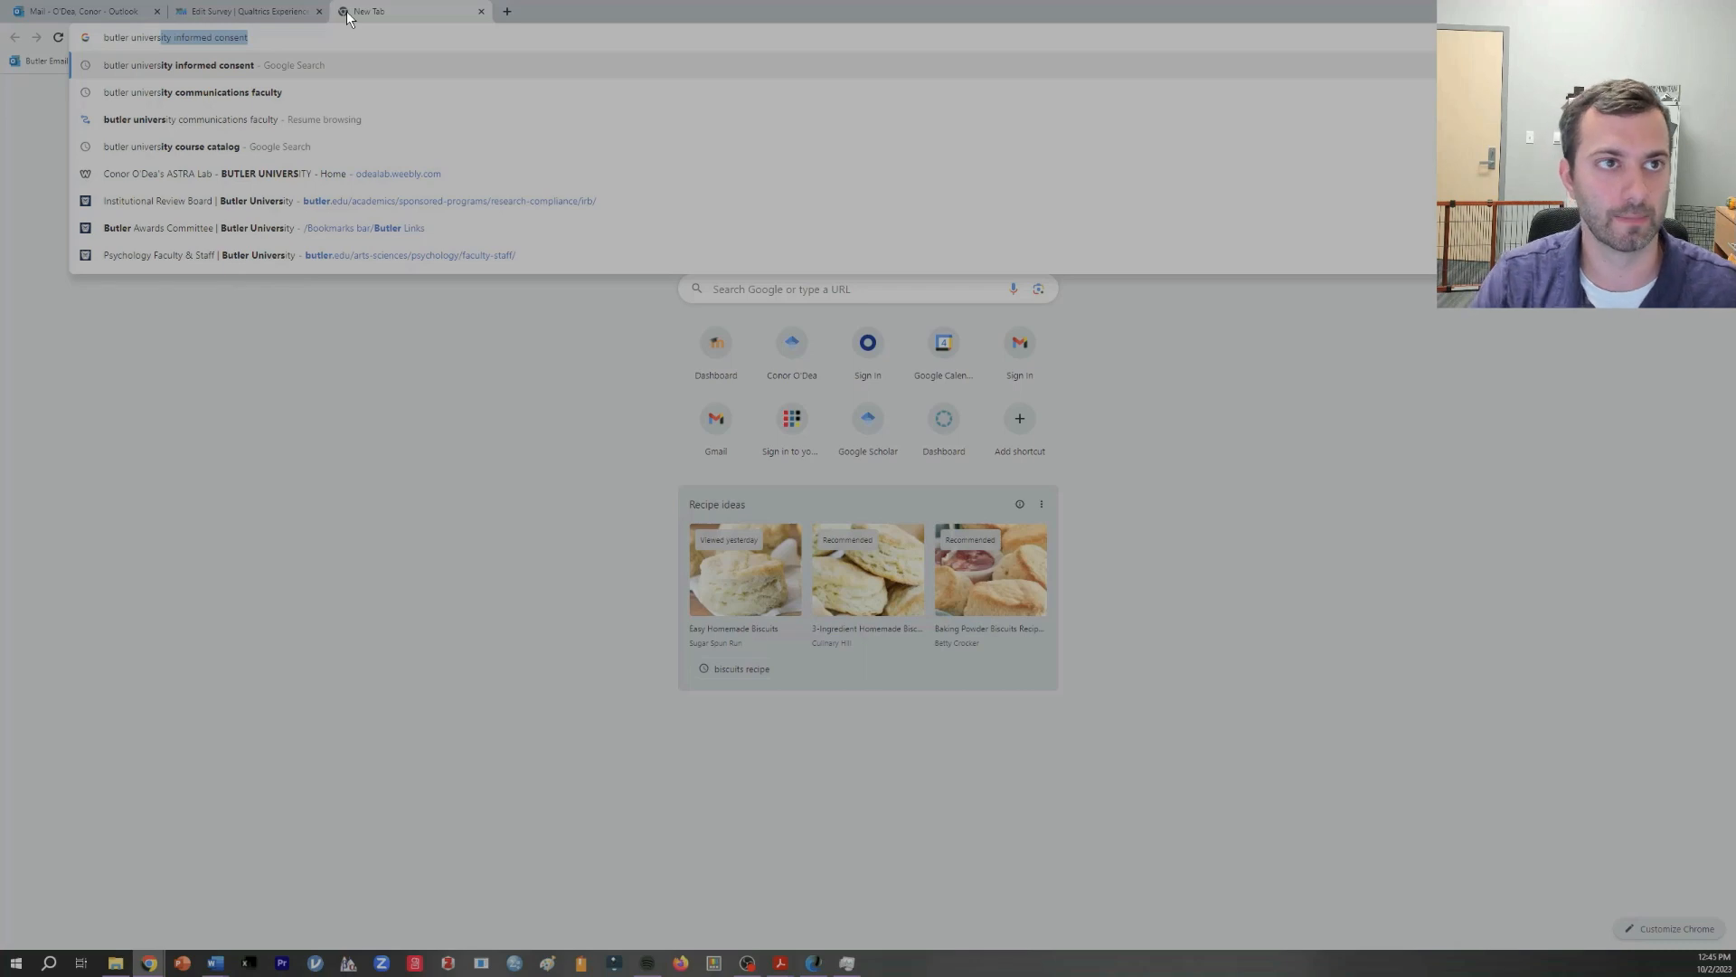
{"action": "type", "text": "ty "}
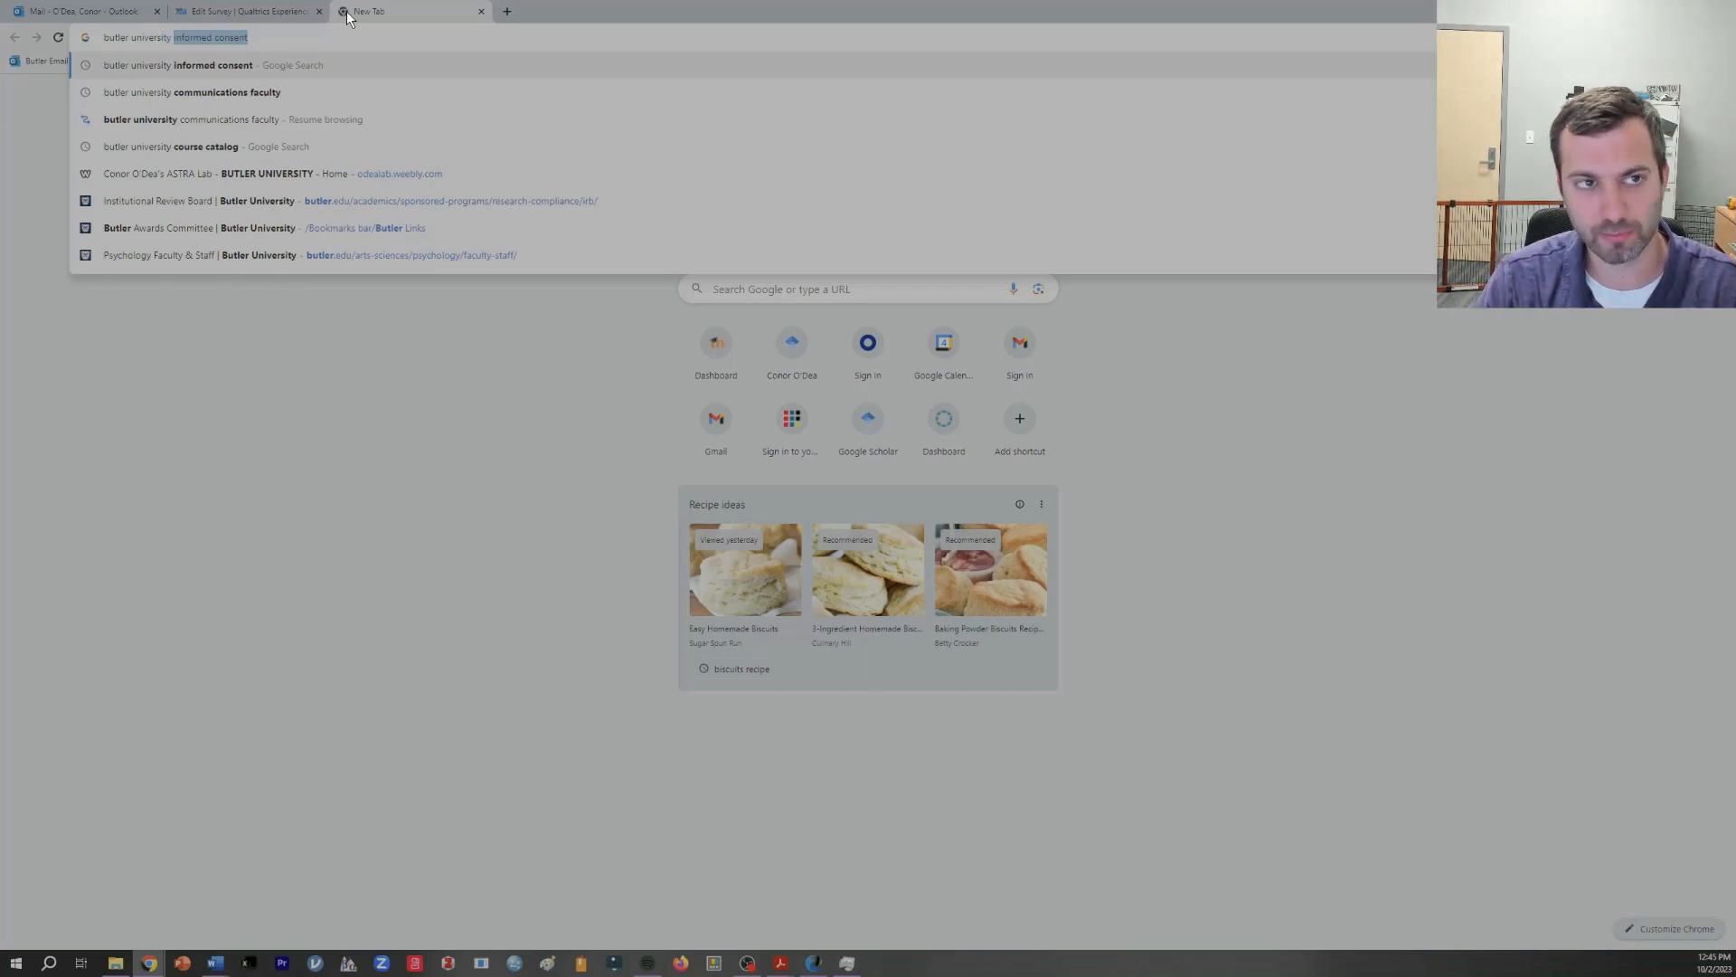
{"action": "type", "text": "irb"}
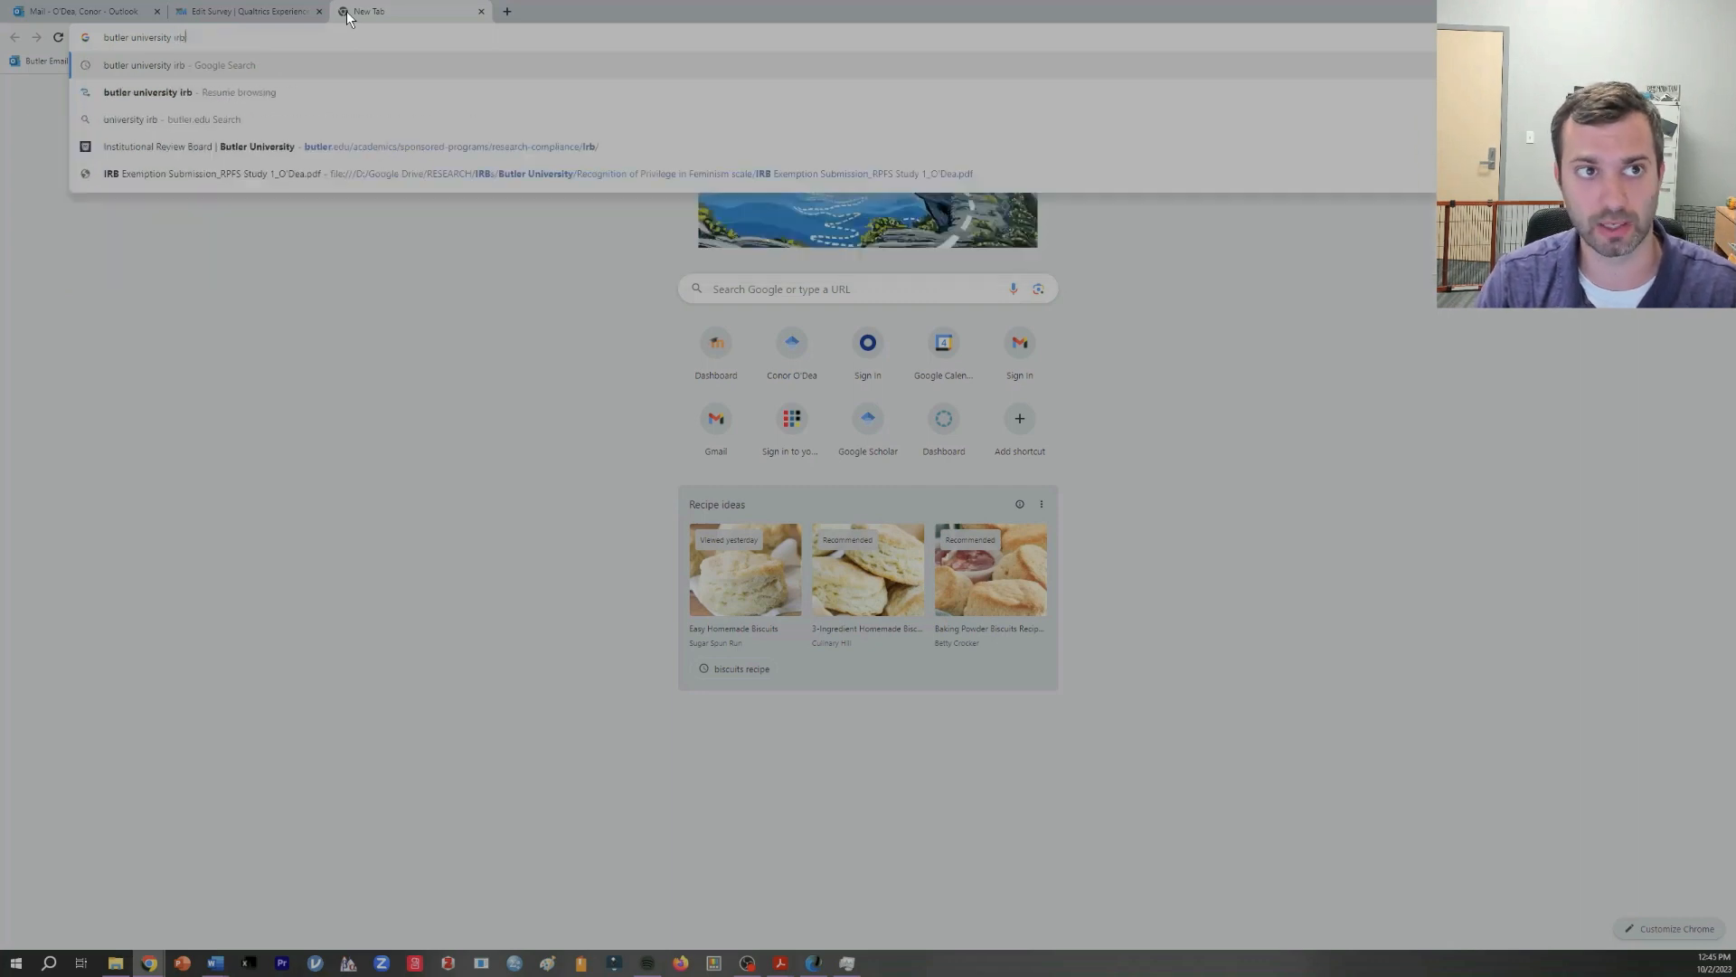
{"action": "key", "text": "Return"}
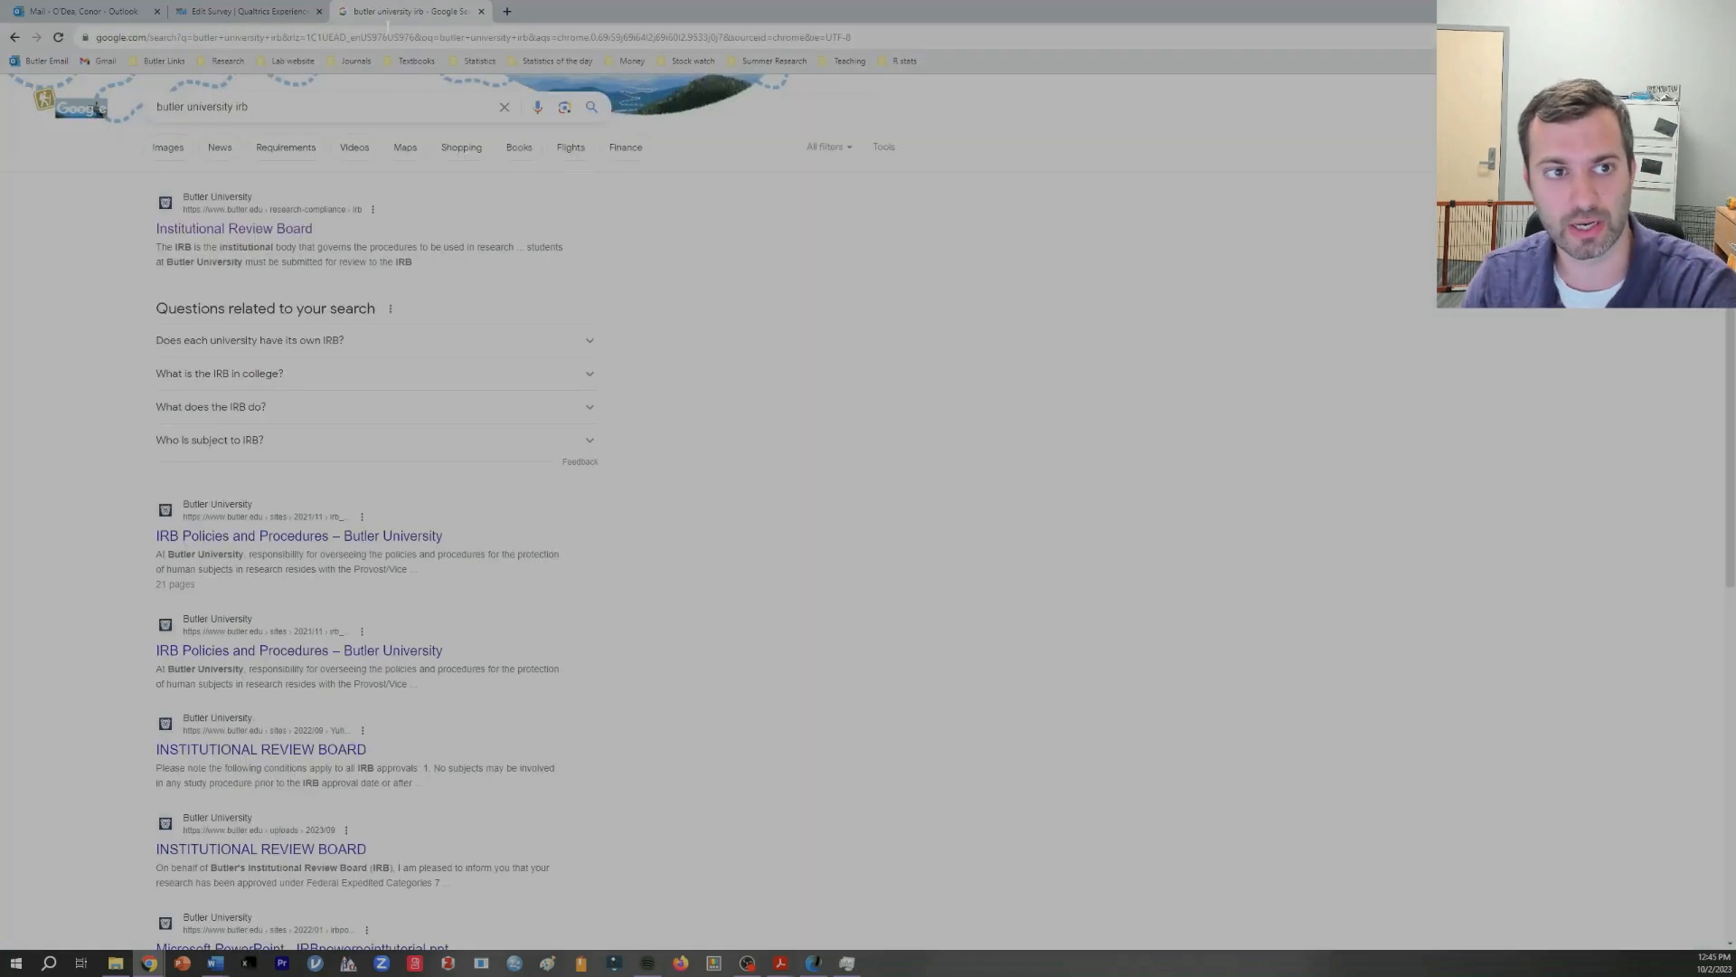
{"action": "left_click", "coordinate": [232, 228]}
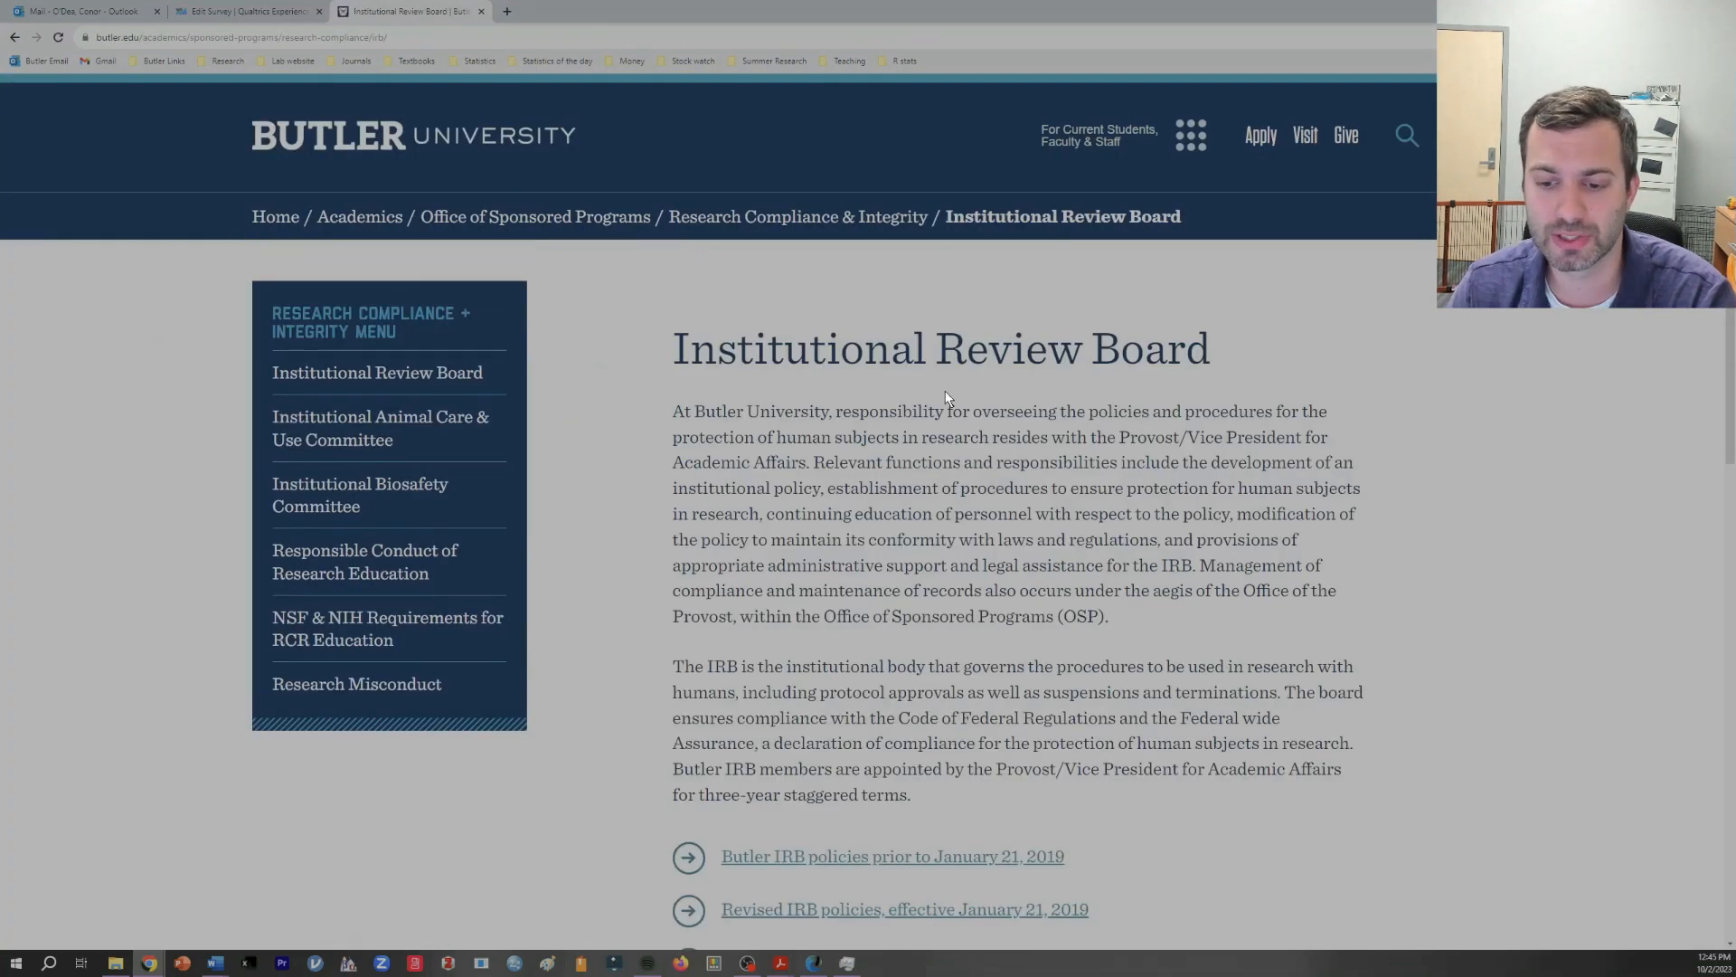
Step: Expand the Forms & Submission section and save the IRB Consent Form template as a Word document in Downloads
{"action": "scroll", "coordinate": [885, 425], "scroll_direction": "down", "scroll_amount": 6}
{"action": "left_click", "coordinate": [841, 590]}
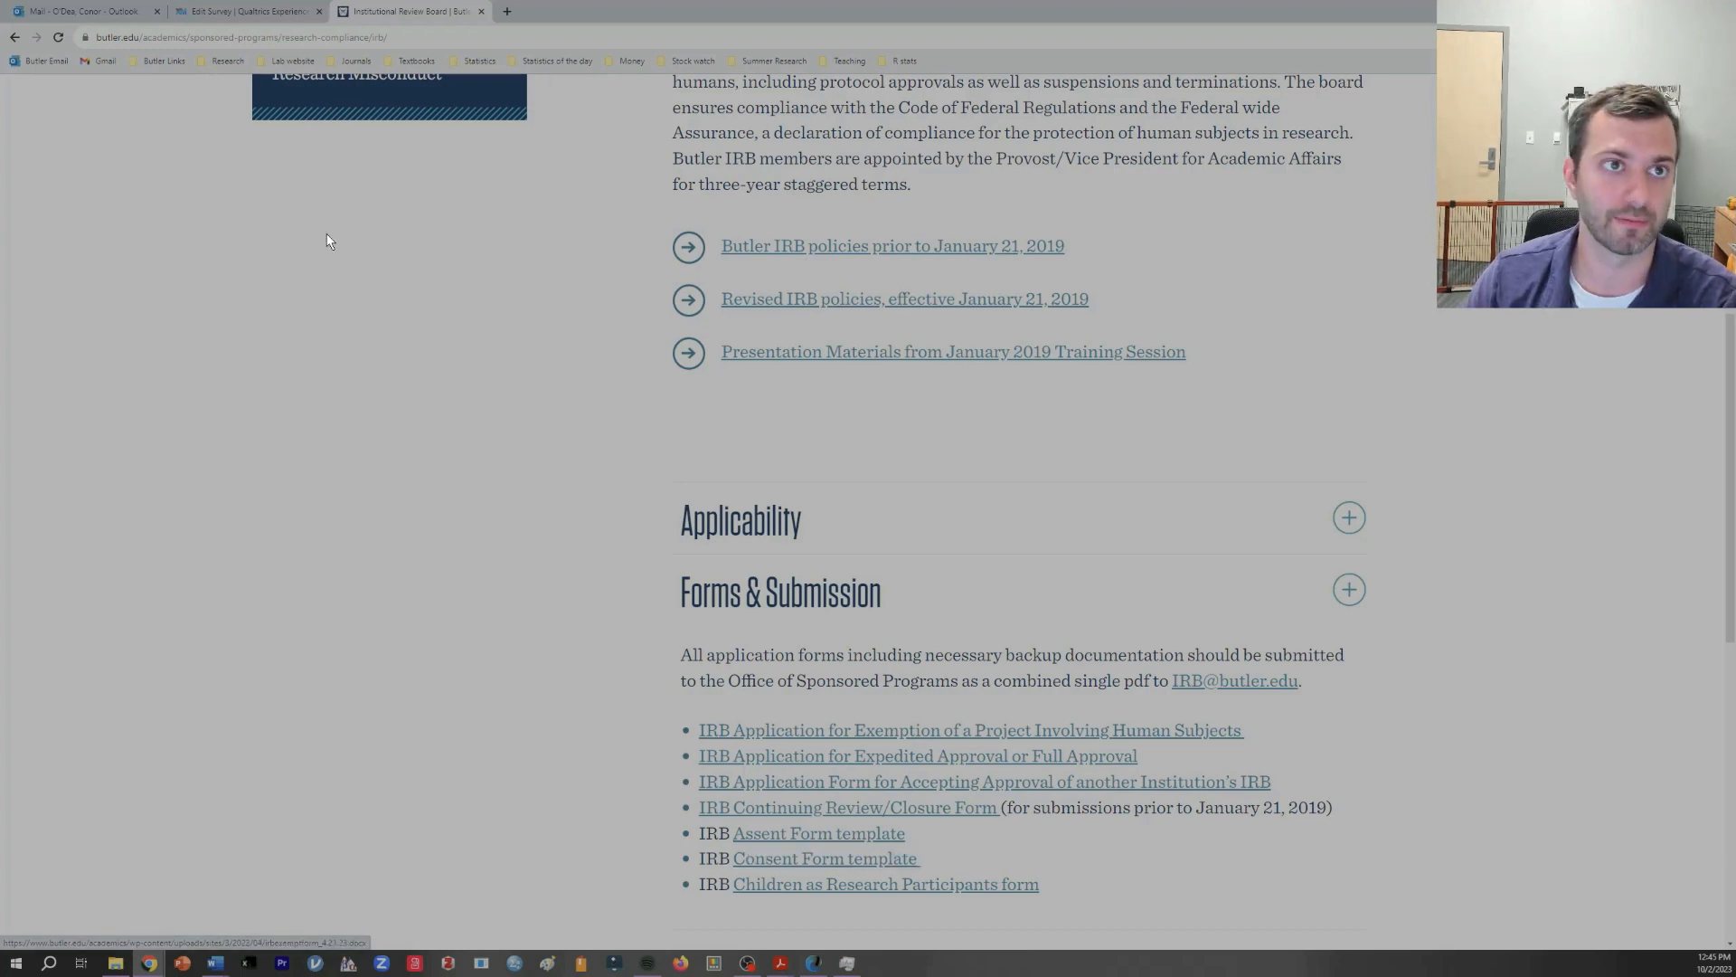
{"action": "left_click", "coordinate": [246, 11]}
{"action": "left_click", "coordinate": [416, 11]}
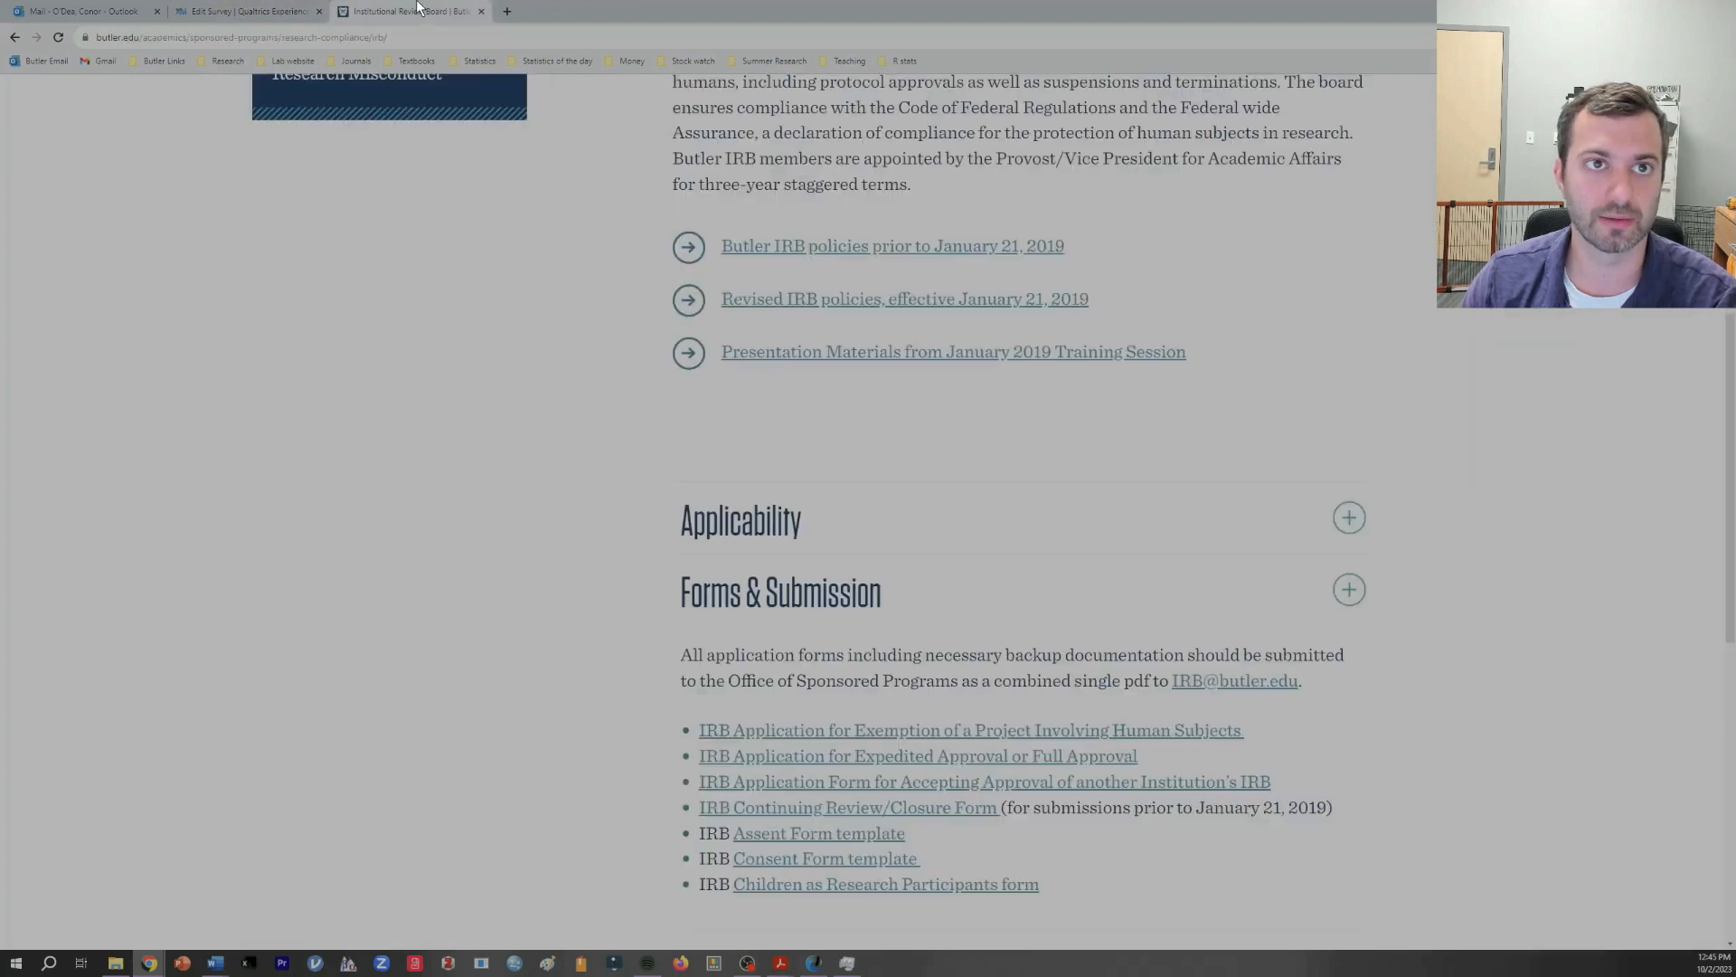
{"action": "left_click", "coordinate": [852, 859]}
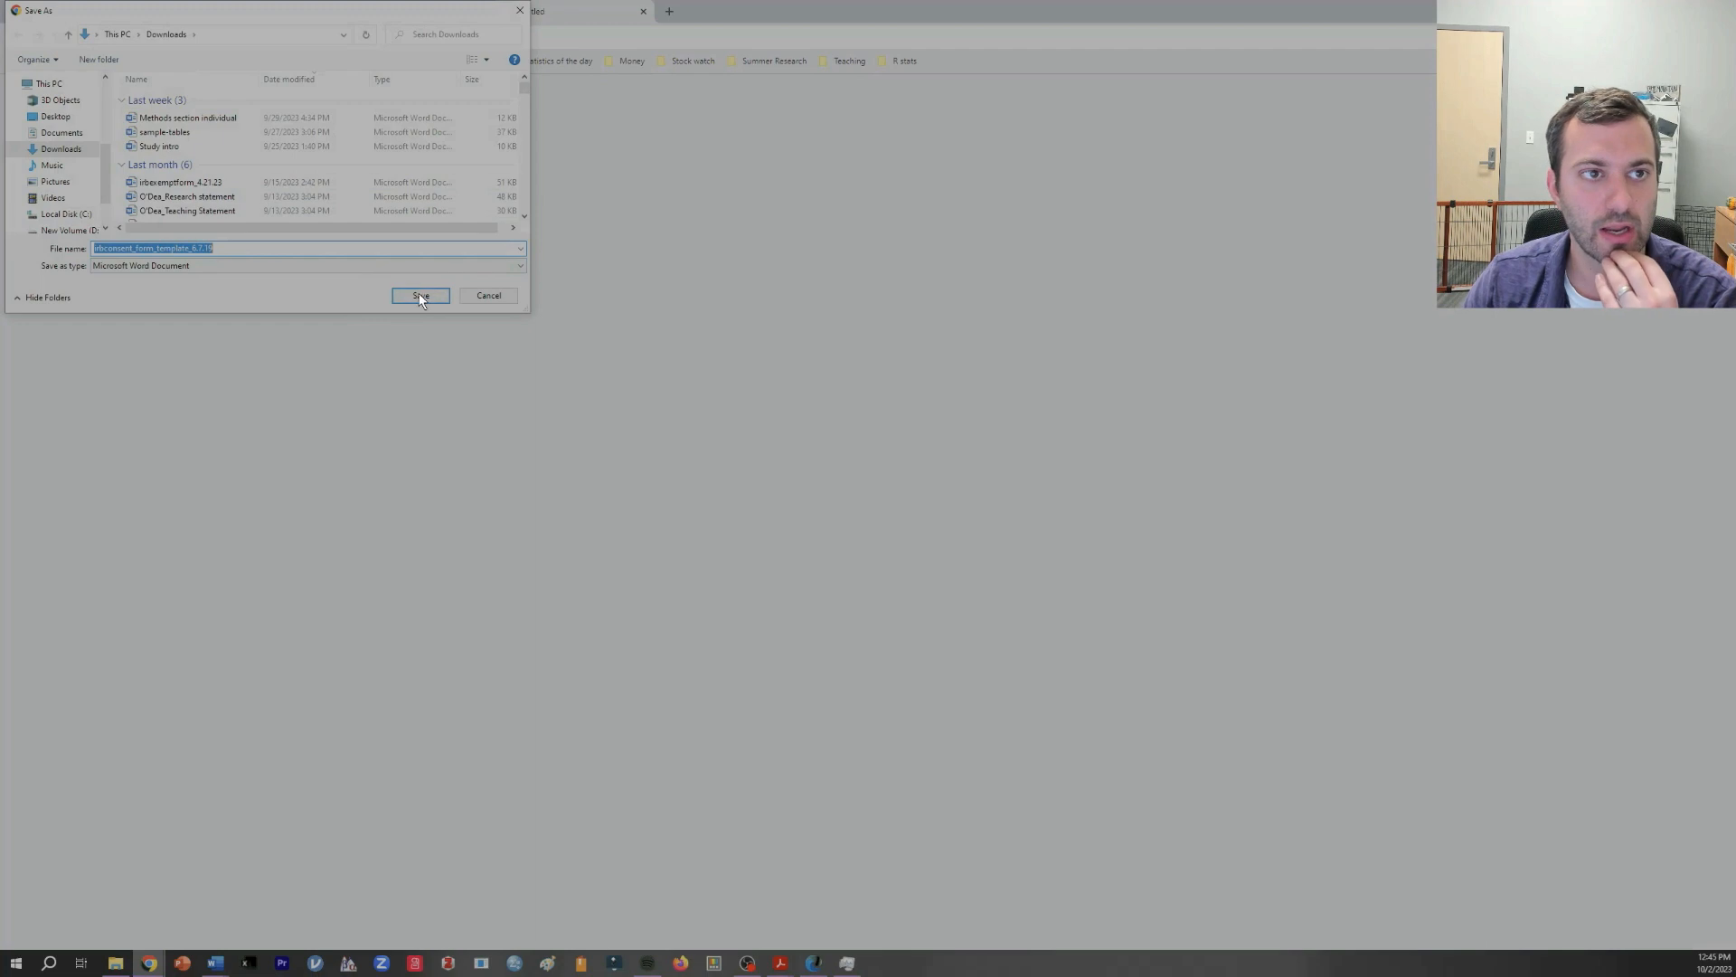
{"action": "left_click", "coordinate": [419, 295]}
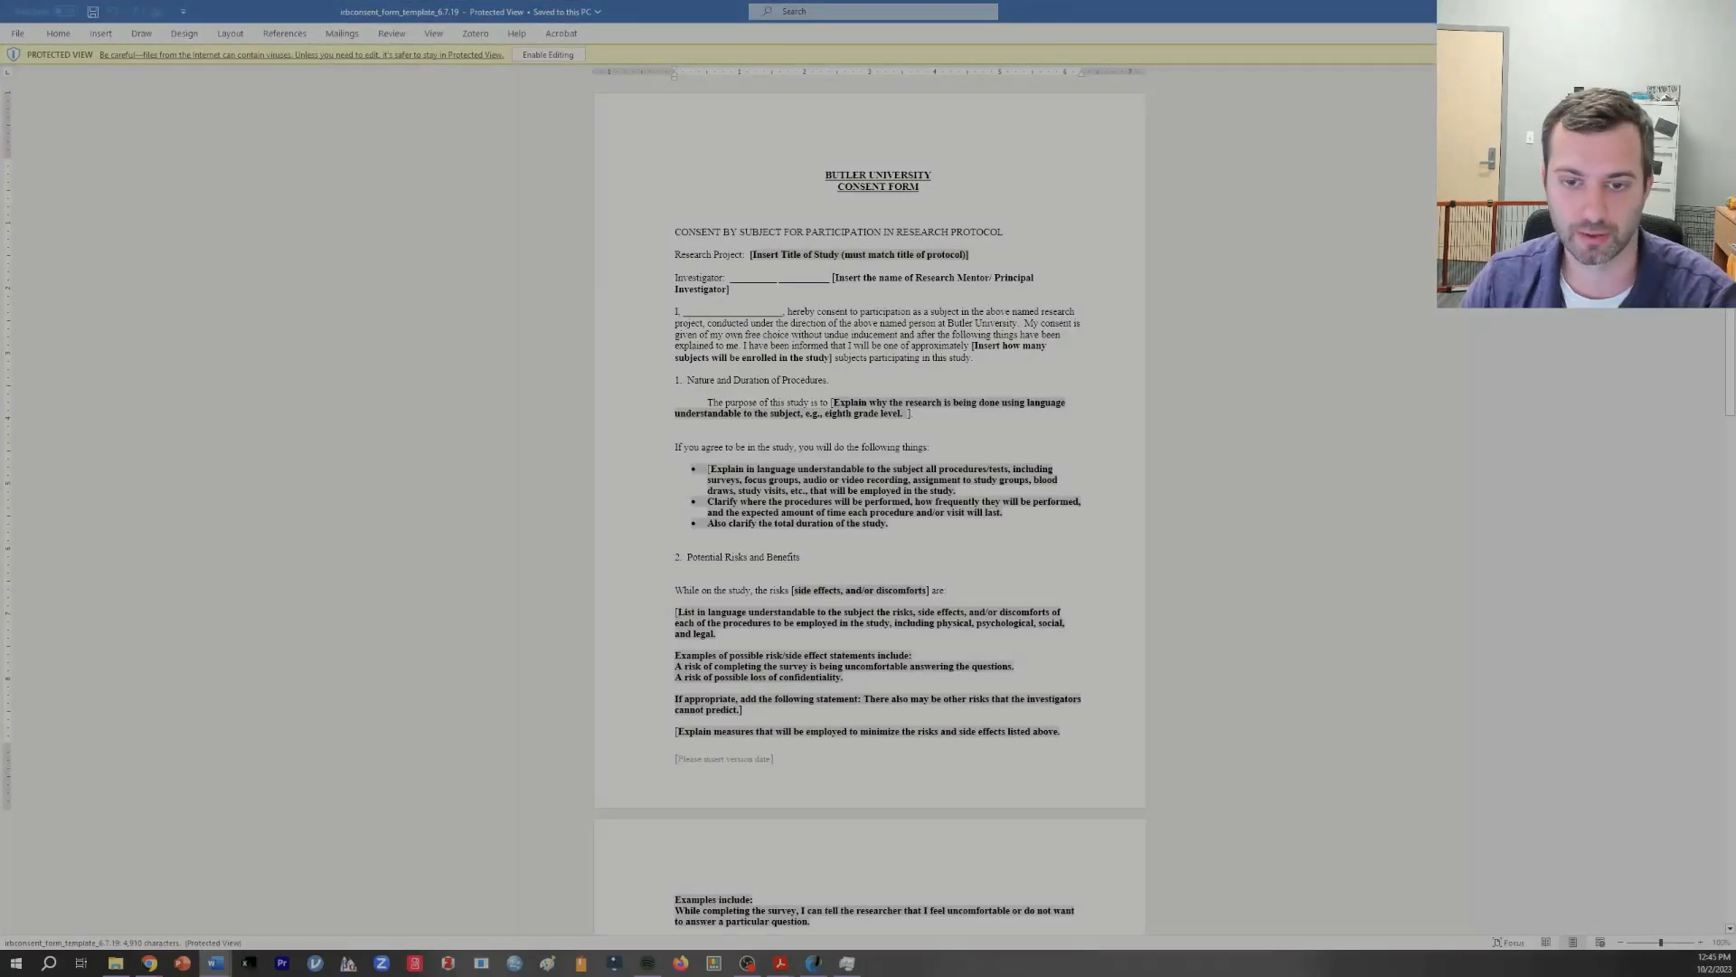
Step: In Word, enable editing of the consent form template and copy its text from the title through the opening consent paragraph
{"action": "scroll", "coordinate": [811, 377], "scroll_direction": "down", "scroll_amount": 8}
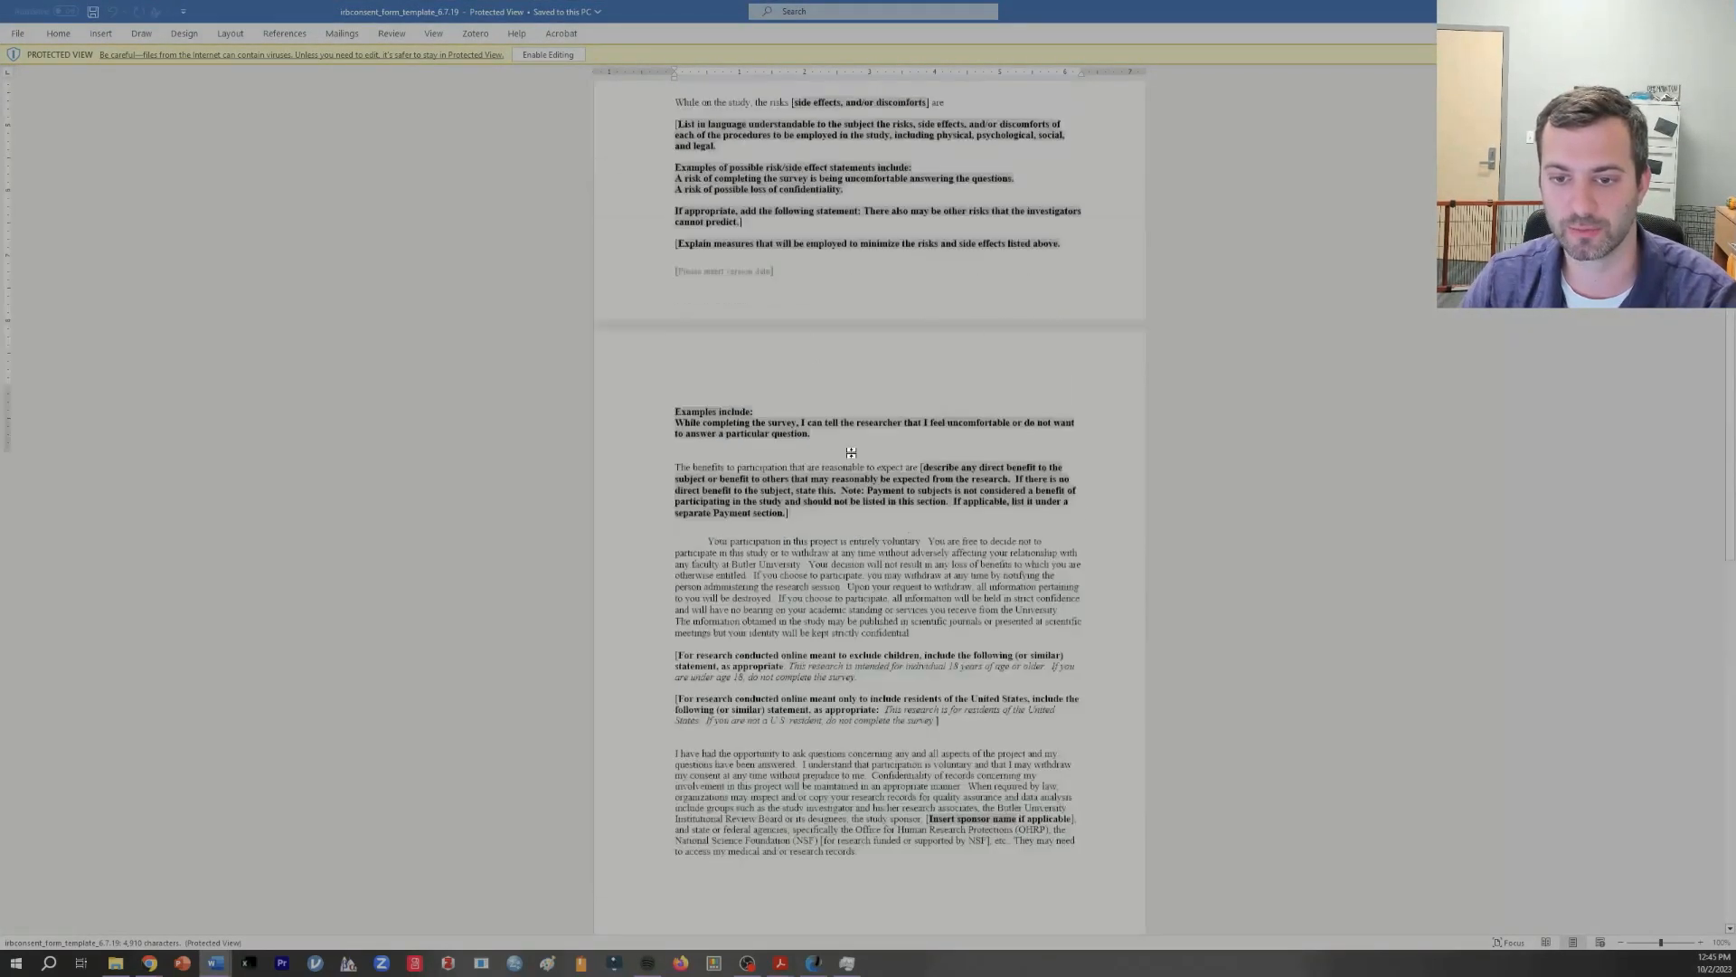
{"action": "scroll", "coordinate": [851, 452], "scroll_direction": "up", "scroll_amount": 8}
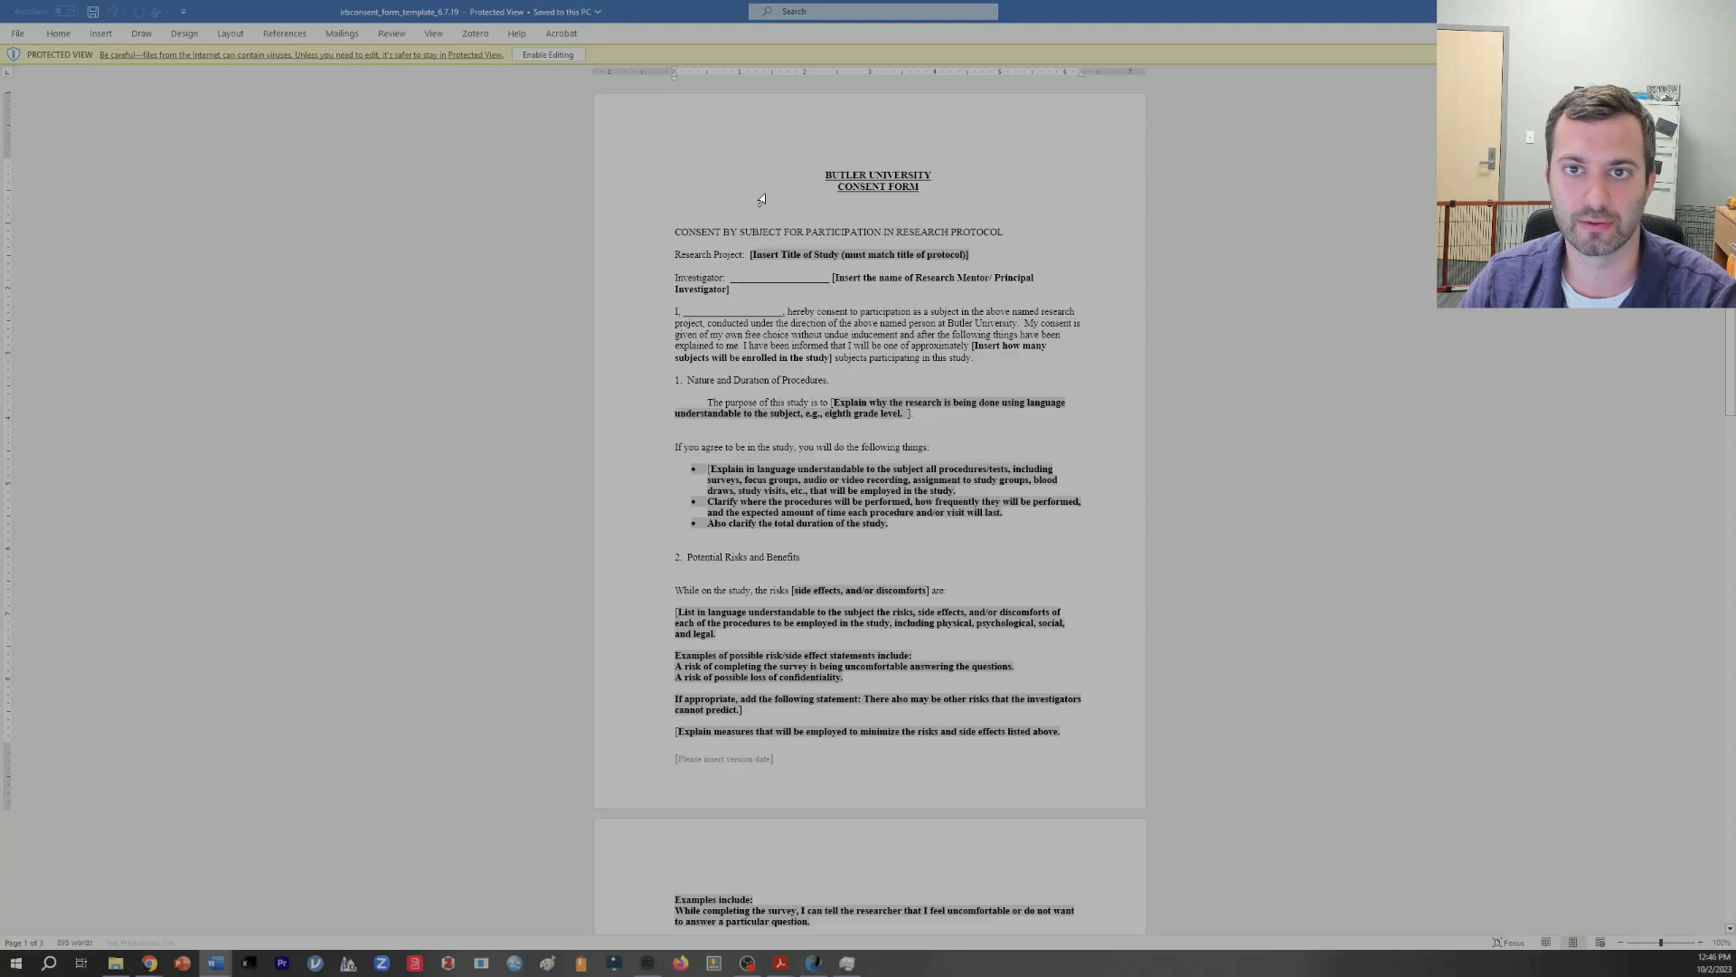
{"action": "left_click", "coordinate": [558, 54]}
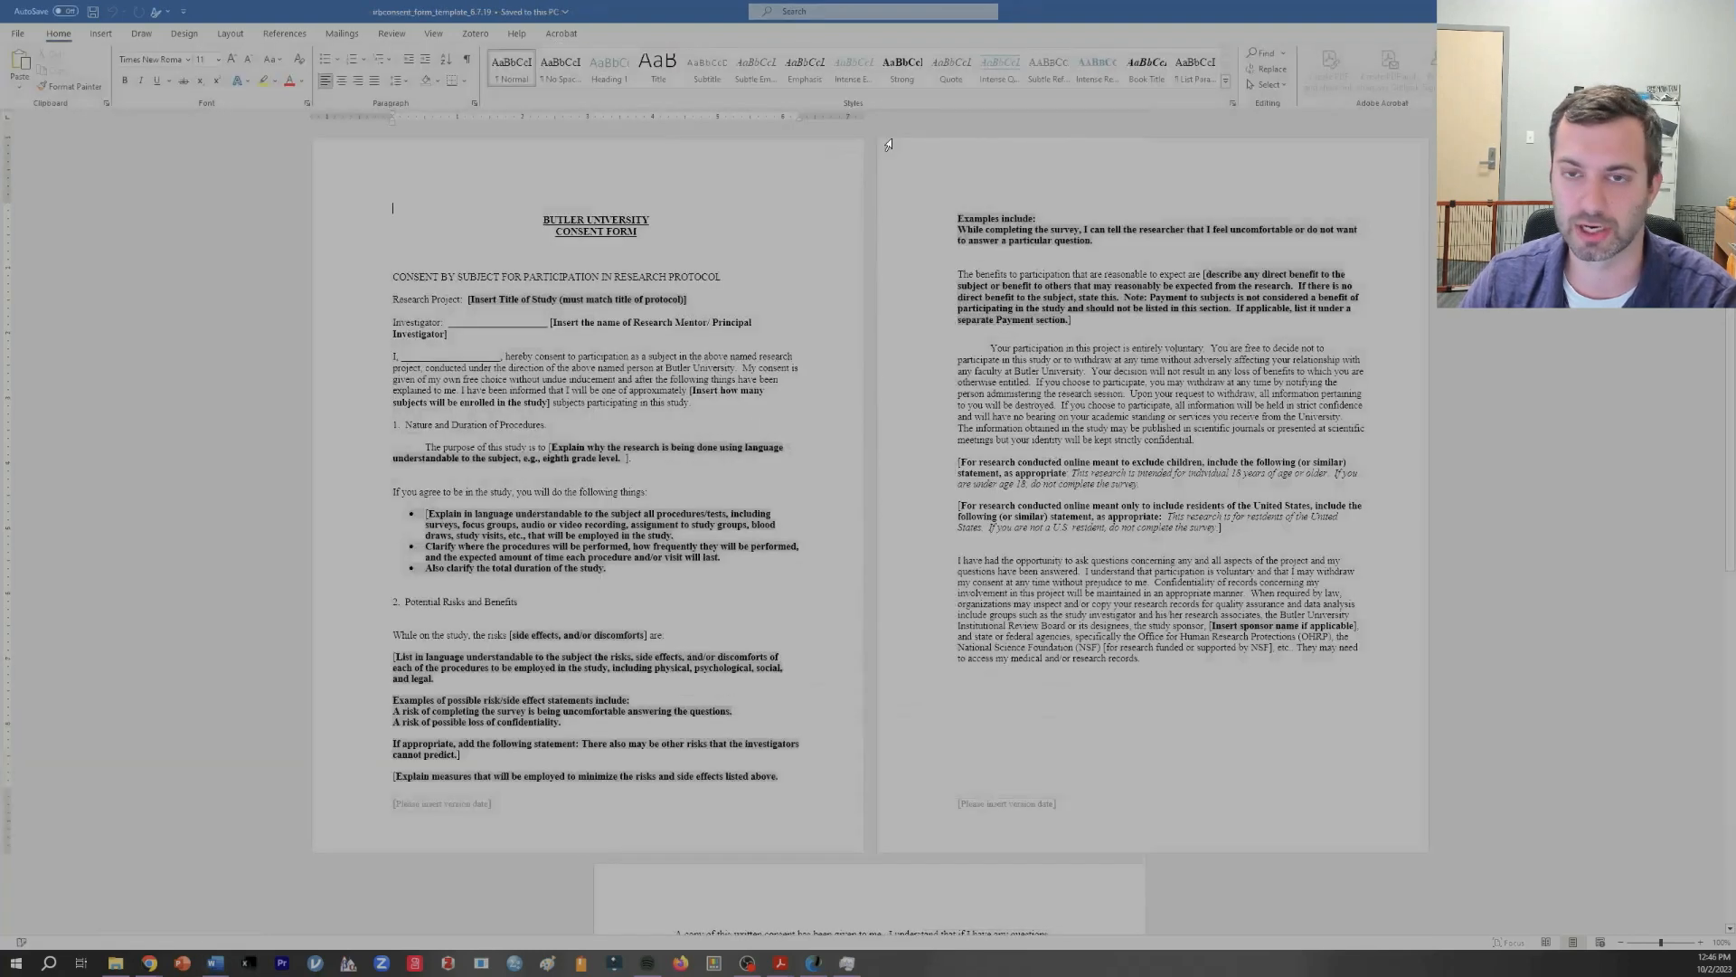
{"action": "key", "text": "shift+Down"}
{"action": "key", "text": "shift+Down"}
{"action": "key", "text": "shift+Down"}
{"action": "key", "text": "shift+Down"}
{"action": "key", "text": "shift+Down"}
{"action": "key", "text": "shift+Down"}
{"action": "key", "text": "shift+Down"}
{"action": "key", "text": "shift+Down"}
{"action": "key", "text": "shift+Down"}
{"action": "key", "text": "shift+Down"}
{"action": "key", "text": "shift+Down"}
{"action": "key", "text": "shift+Down"}
{"action": "key", "text": "shift+Down"}
{"action": "key", "text": "shift+Down"}
{"action": "key", "text": "shift+Down"}
{"action": "key", "text": "shift+Down"}
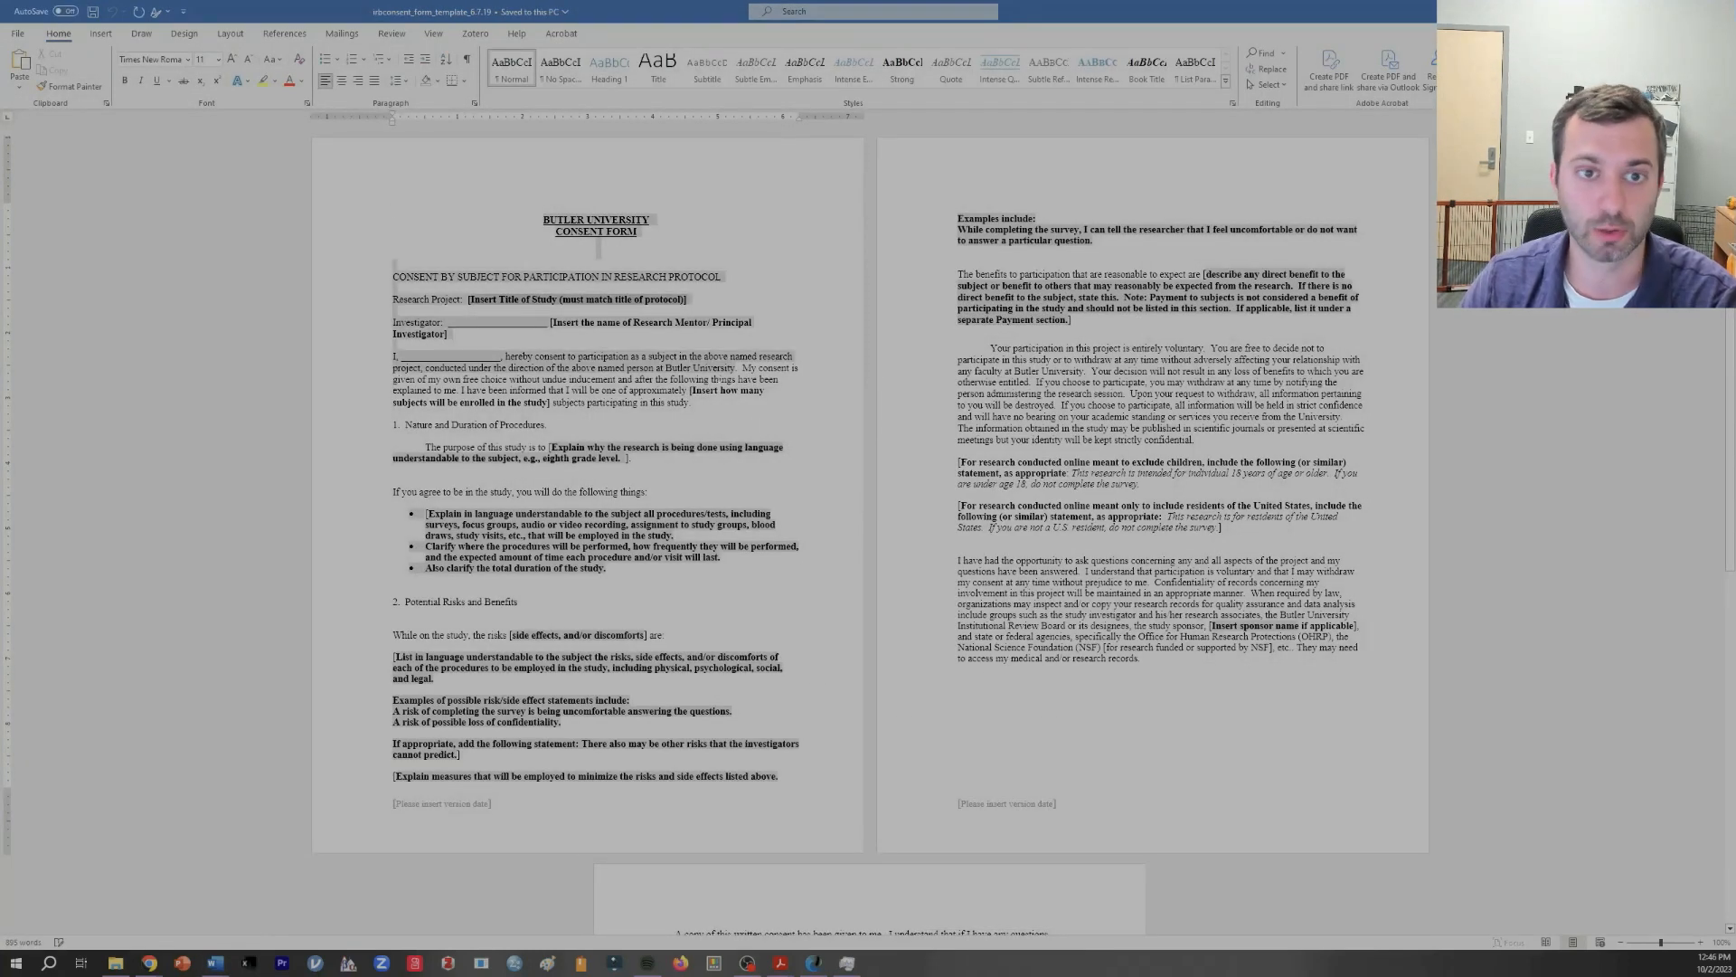
{"action": "left_click_drag", "start_coordinate": [542, 219], "coordinate": [740, 398]}
{"action": "key", "text": "ctrl+c"}
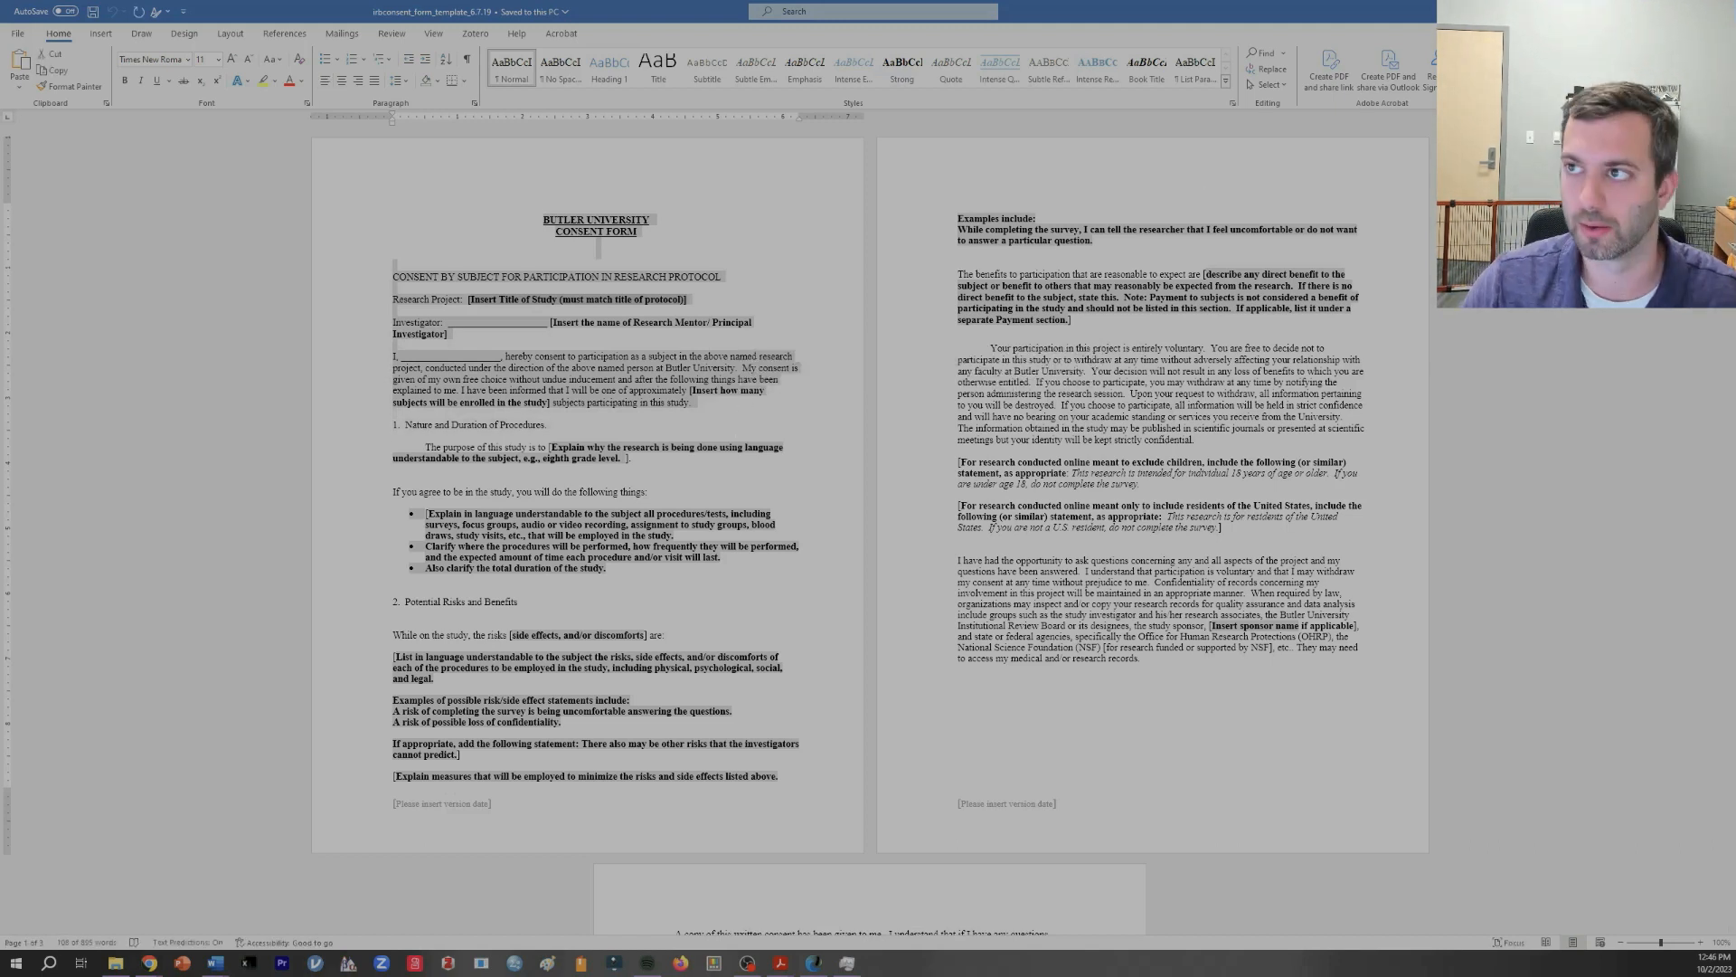
Step: Return to the Qualtrics survey and paste the copied consent text as the question text of Q1
{"action": "key", "text": "alt+Tab"}
{"action": "left_click", "coordinate": [287, 9]}
{"action": "left_click", "coordinate": [616, 313]}
{"action": "key", "text": "ctrl+v"}
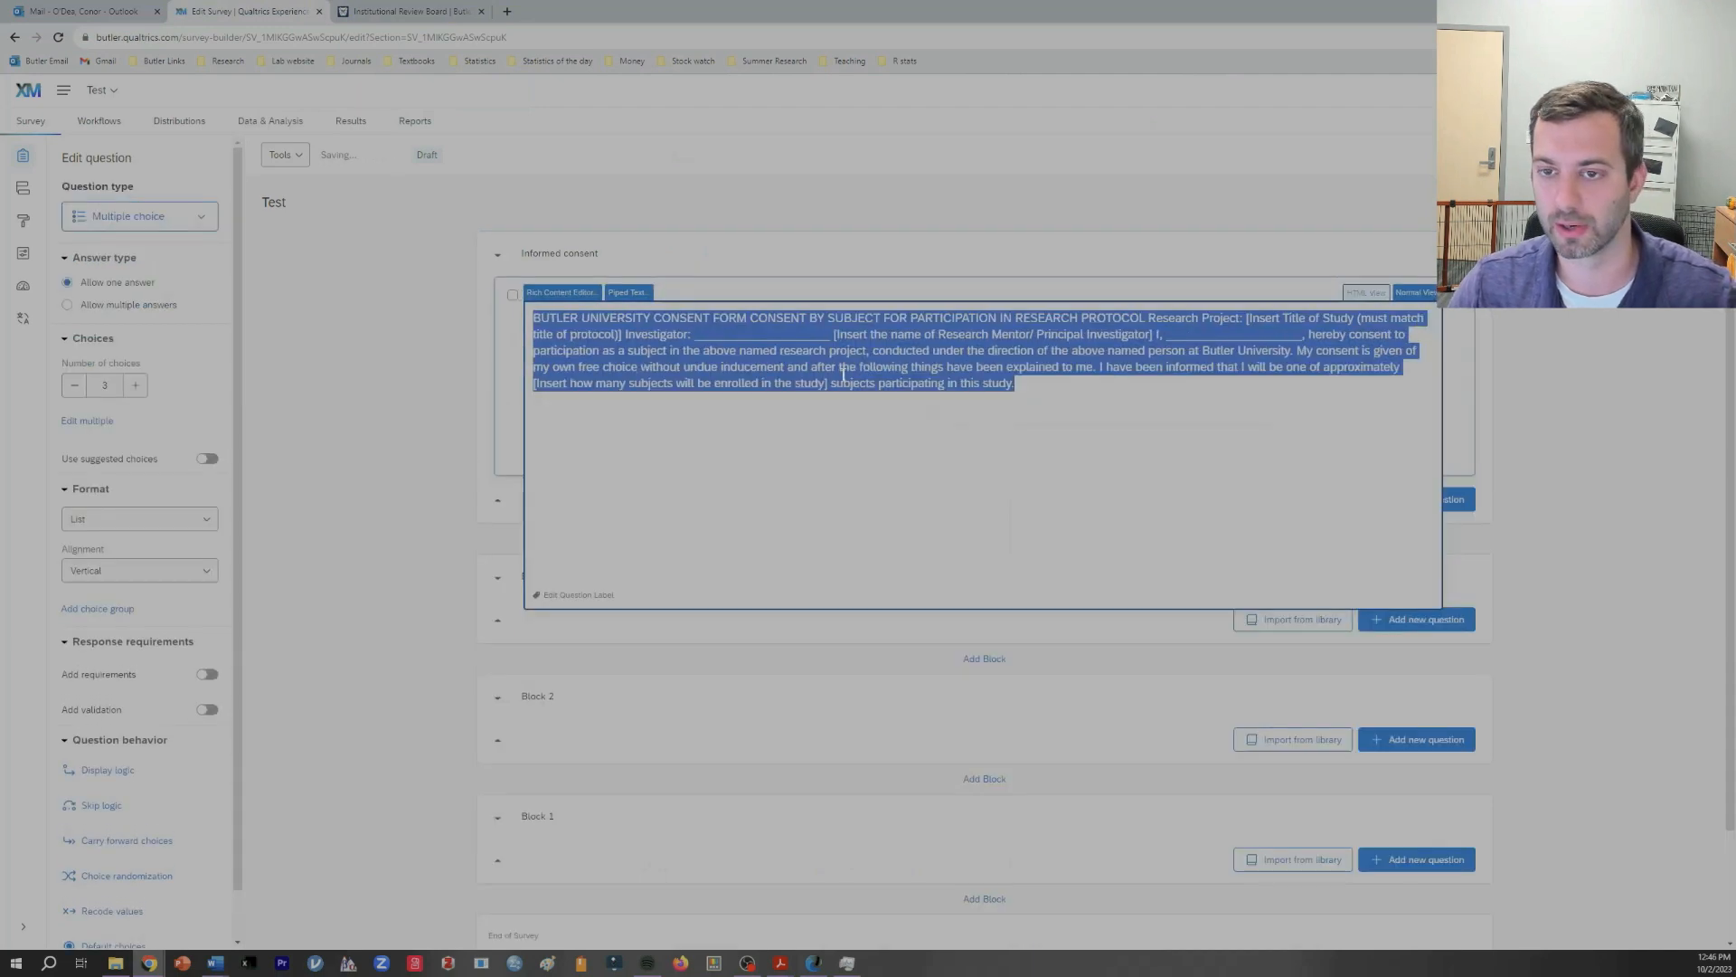
{"action": "left_click", "coordinate": [1537, 409]}
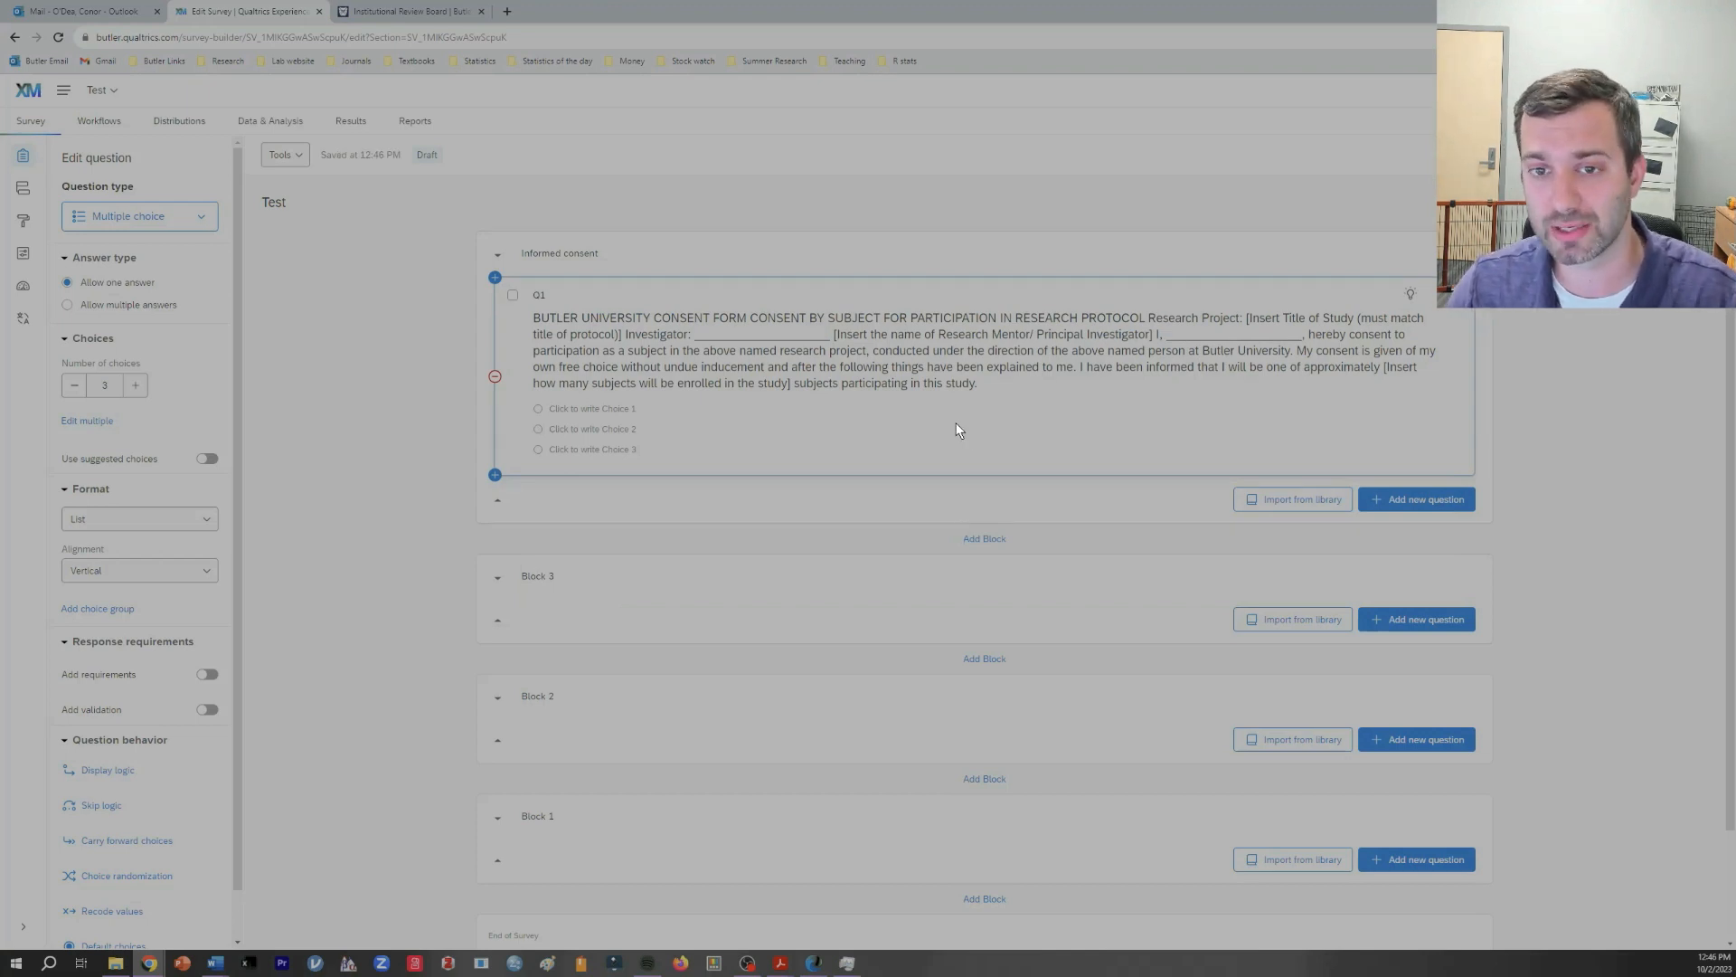
{"action": "left_click", "coordinate": [826, 323]}
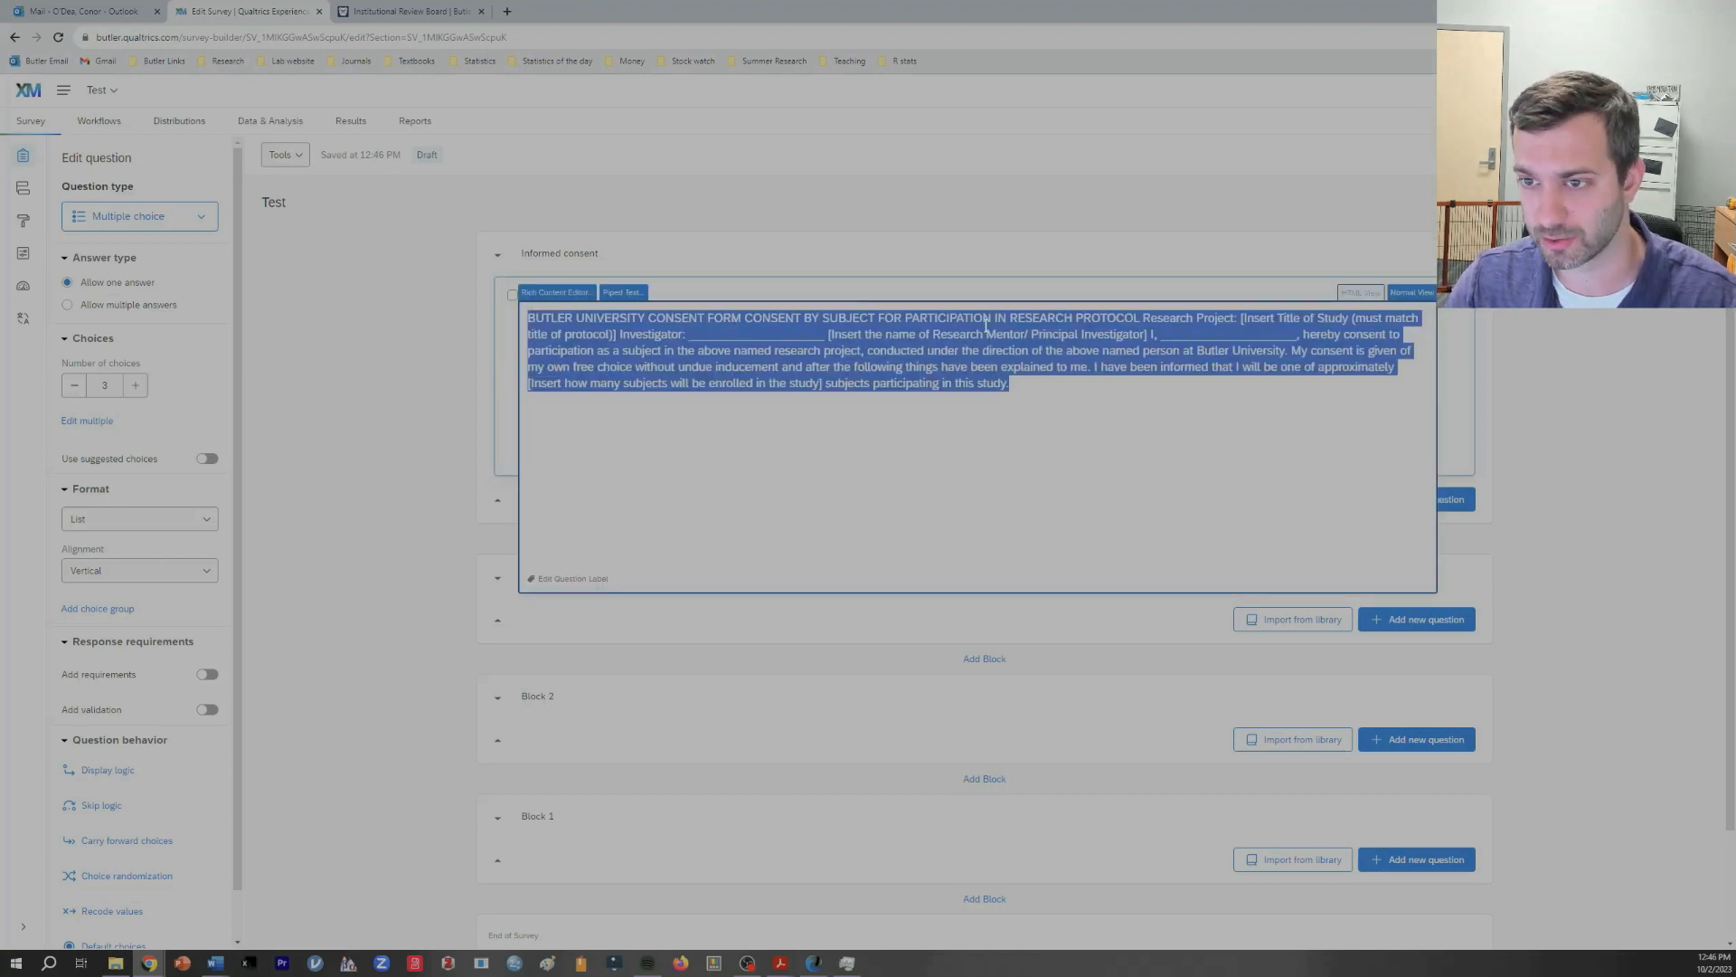
{"action": "left_click", "coordinate": [1257, 350]}
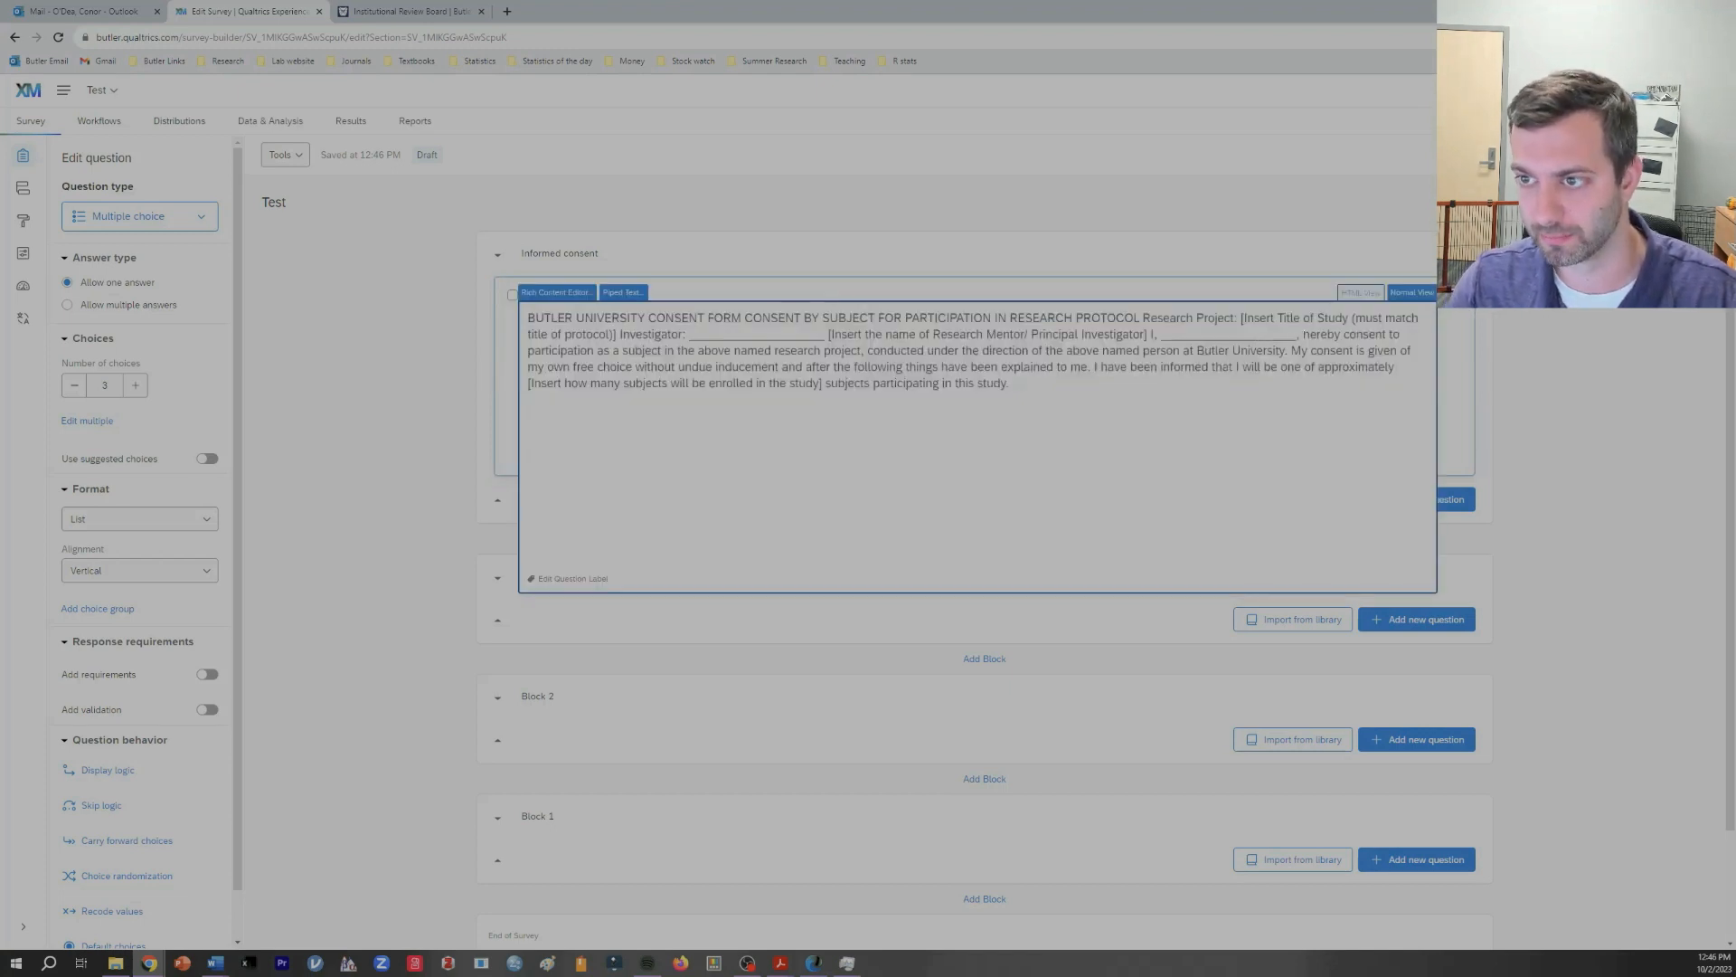
{"action": "left_click", "coordinate": [1453, 333]}
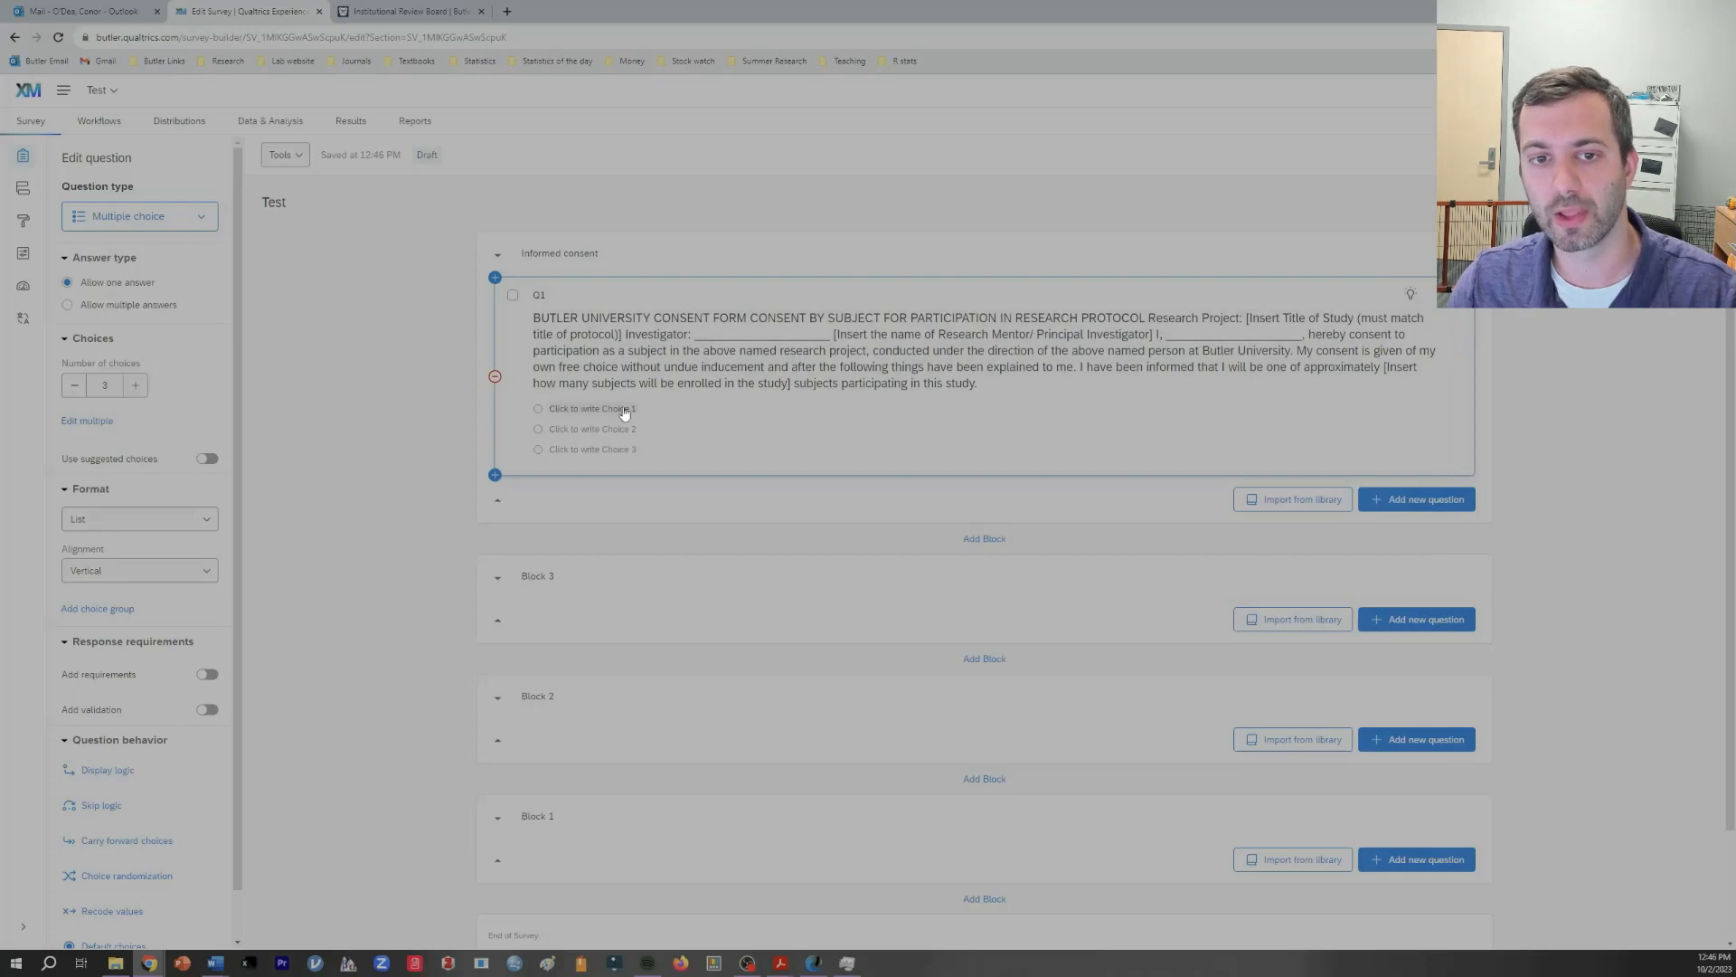
Step: Add the line "Do you consent to the above?" below the consent text of Q1, separated by a blank line
{"action": "left_click", "coordinate": [783, 395]}
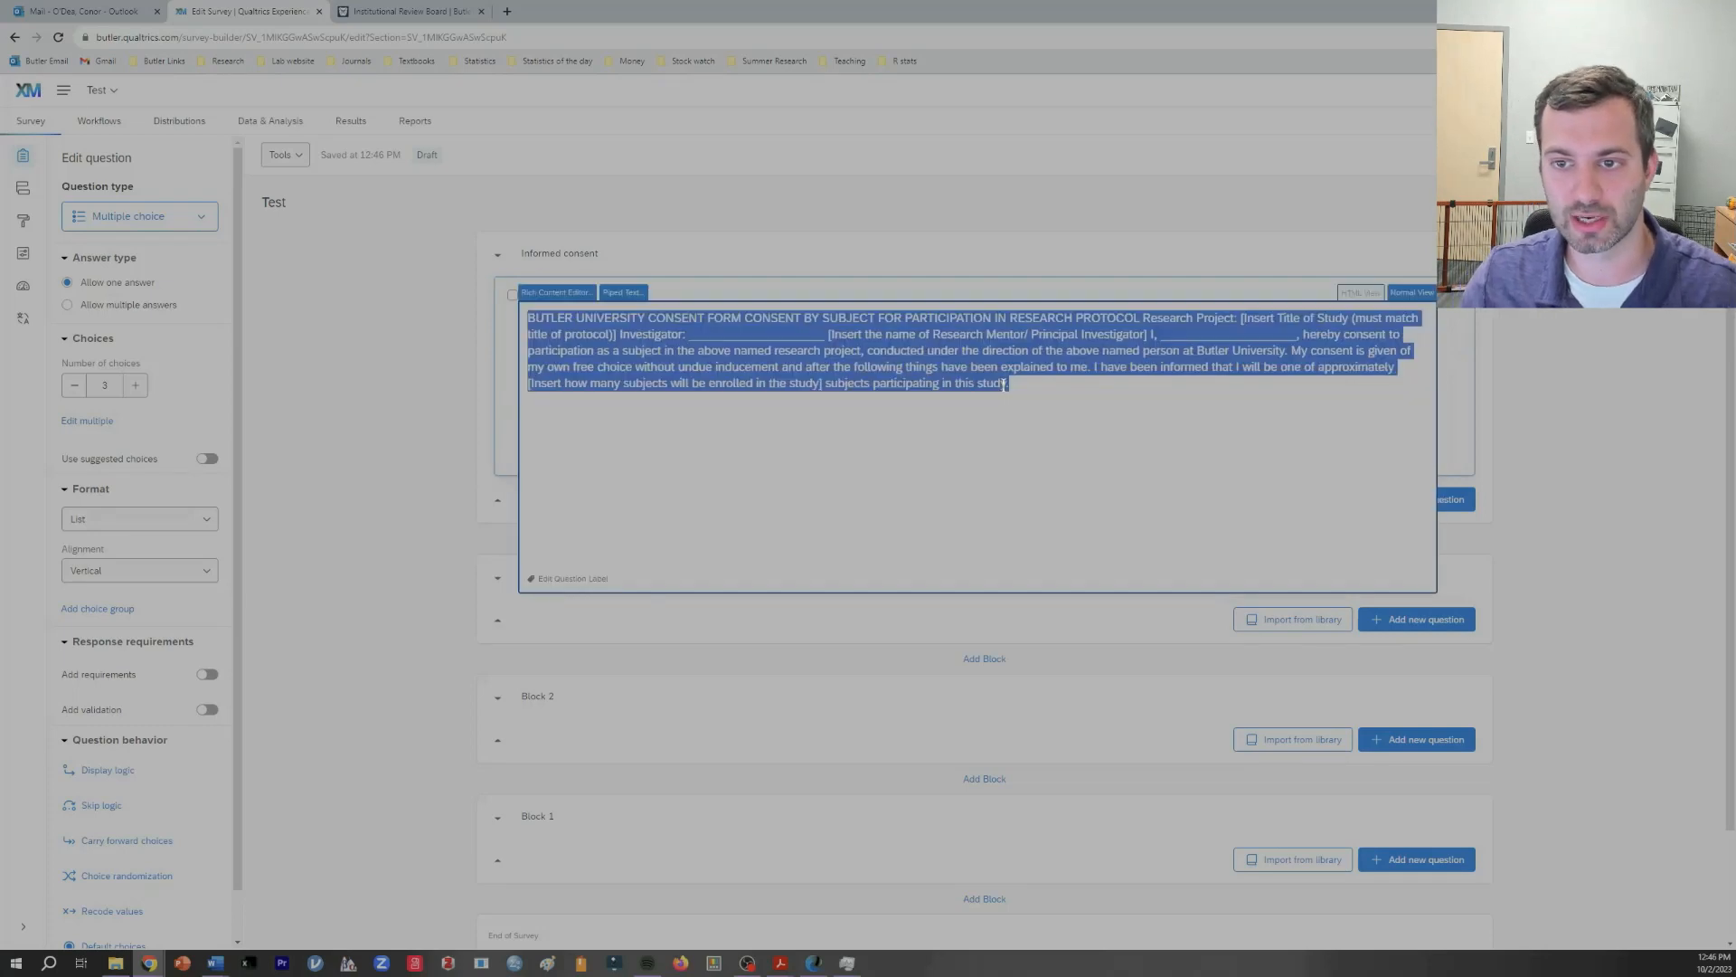
{"action": "key", "text": "Right"}
{"action": "key", "text": "Return"}
{"action": "key", "text": "Return"}
{"action": "type", "text": "D"}
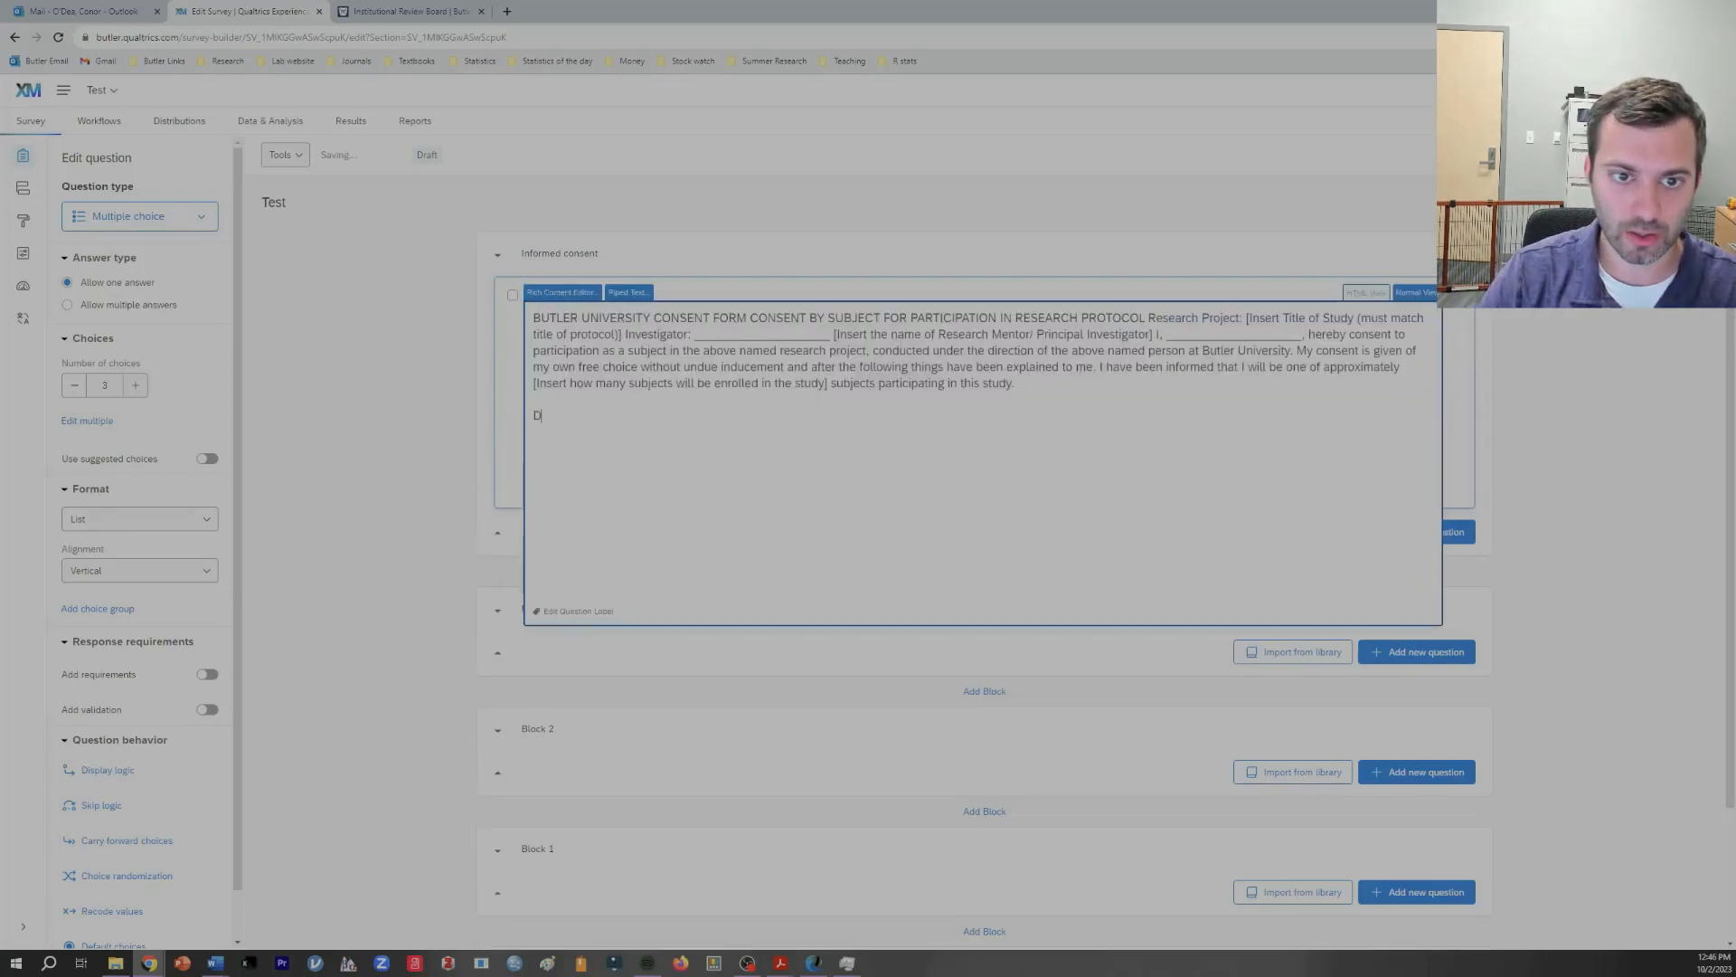
{"action": "type", "text": "o you consent"}
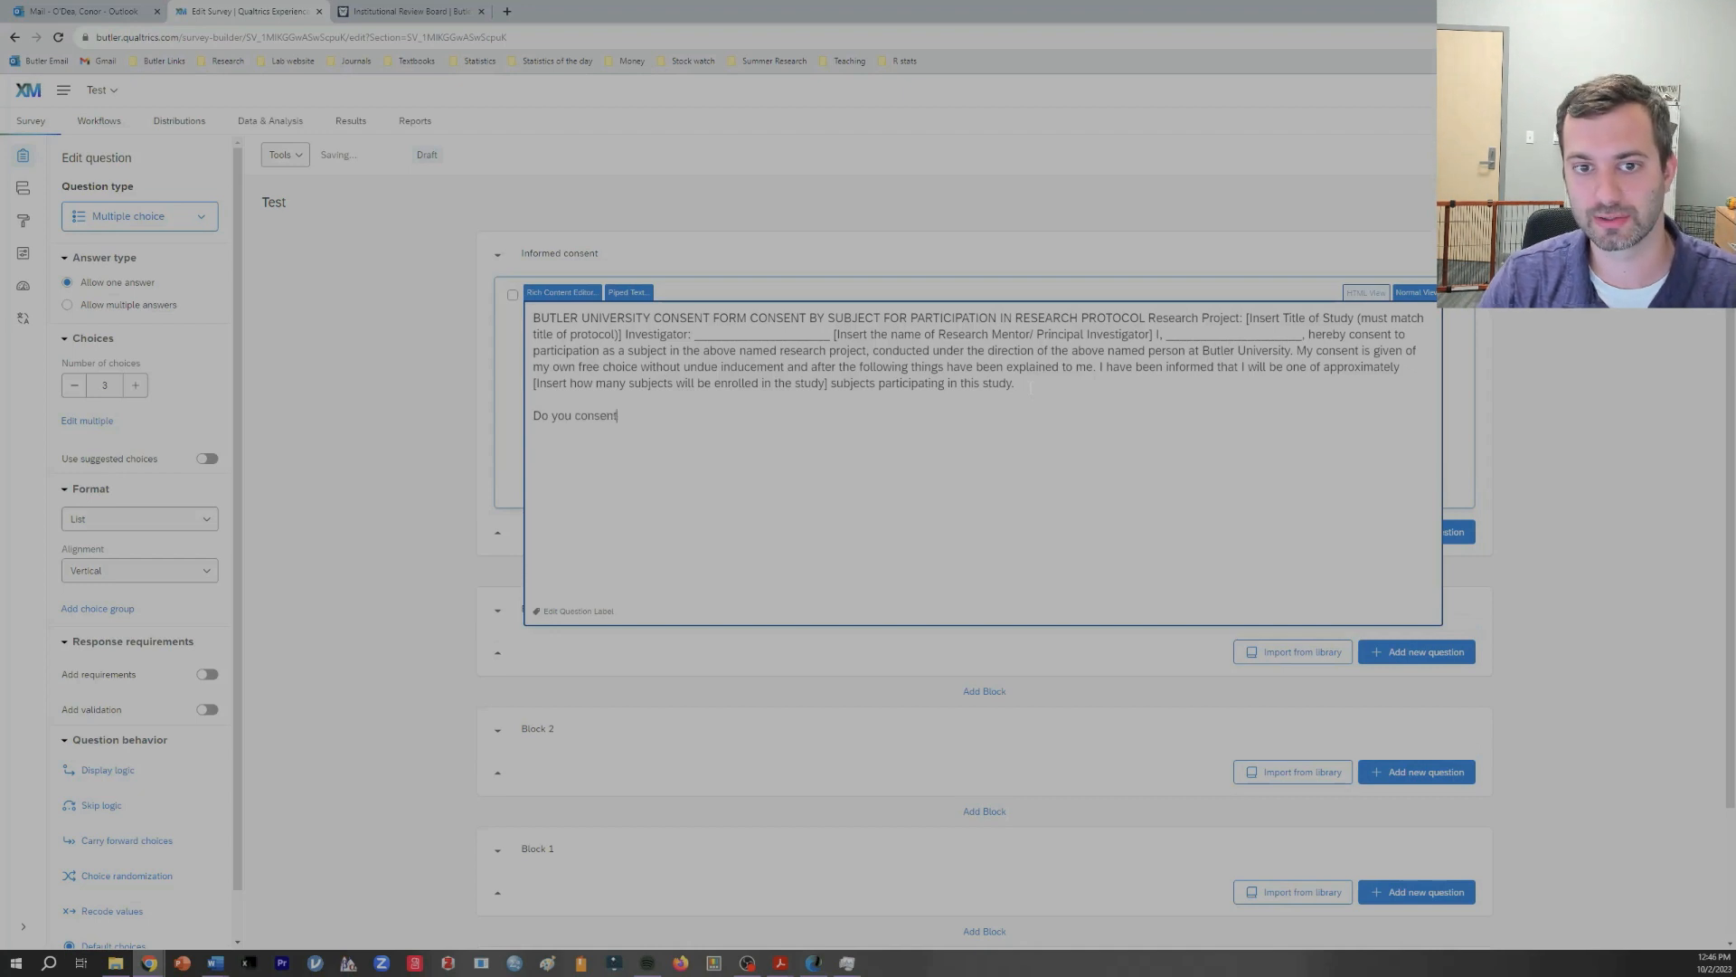
{"action": "type", "text": " to the above?"}
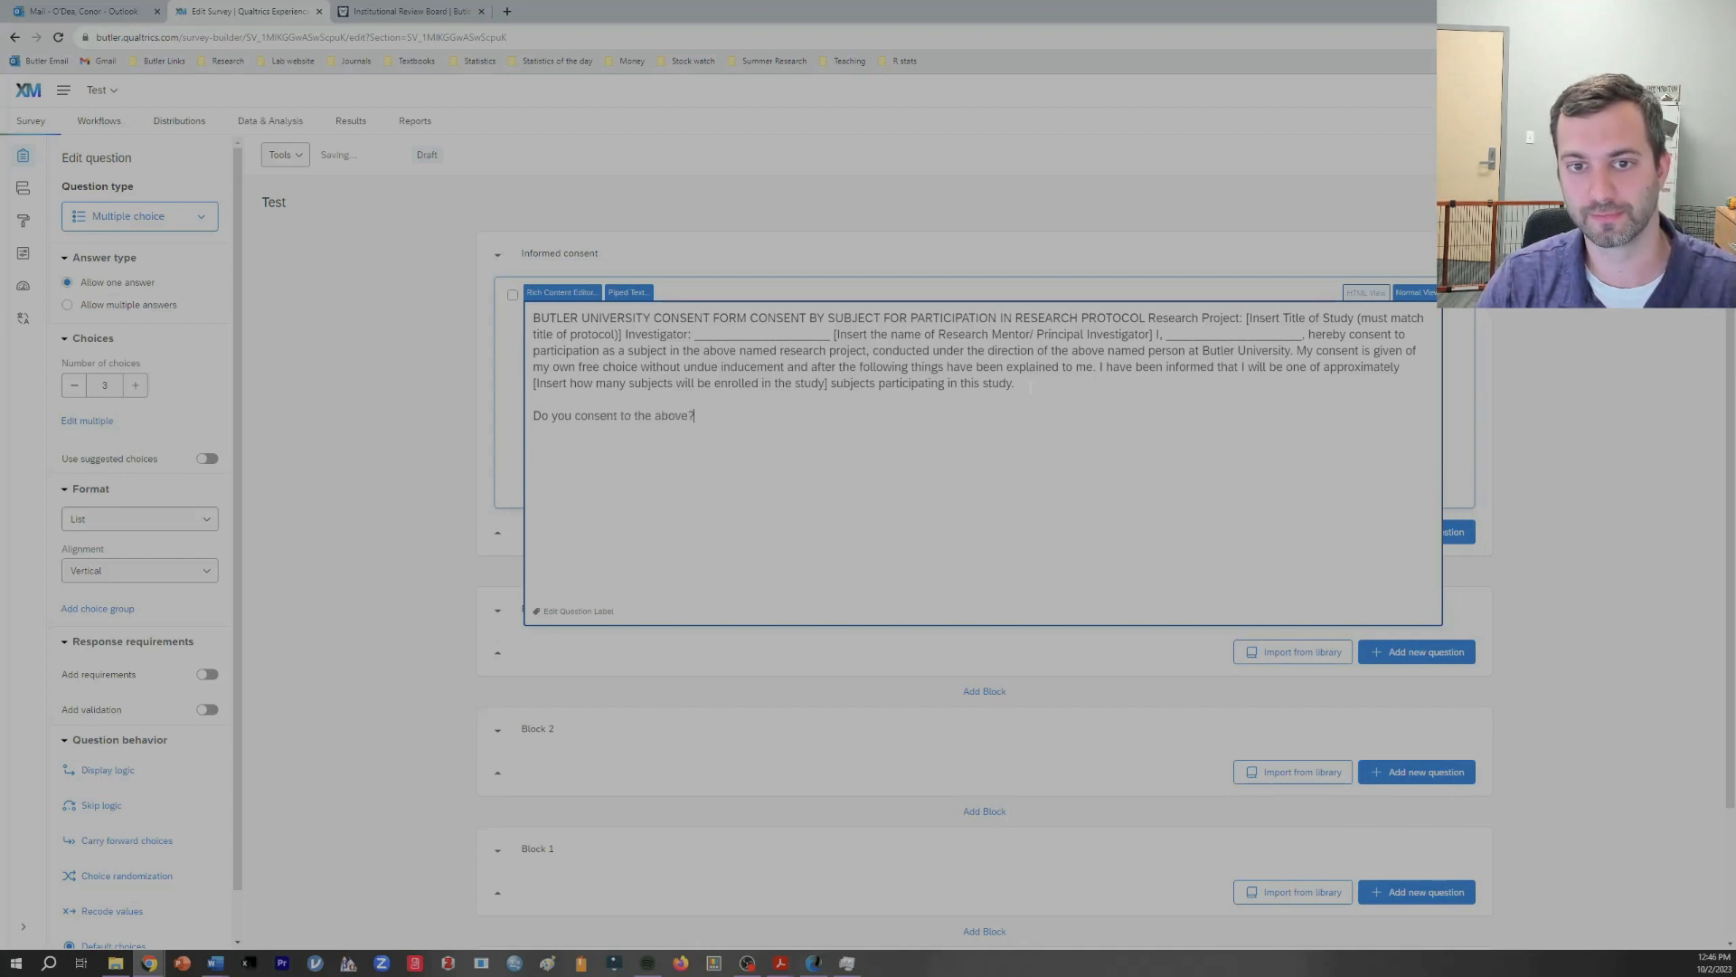
{"action": "left_click", "coordinate": [1527, 370]}
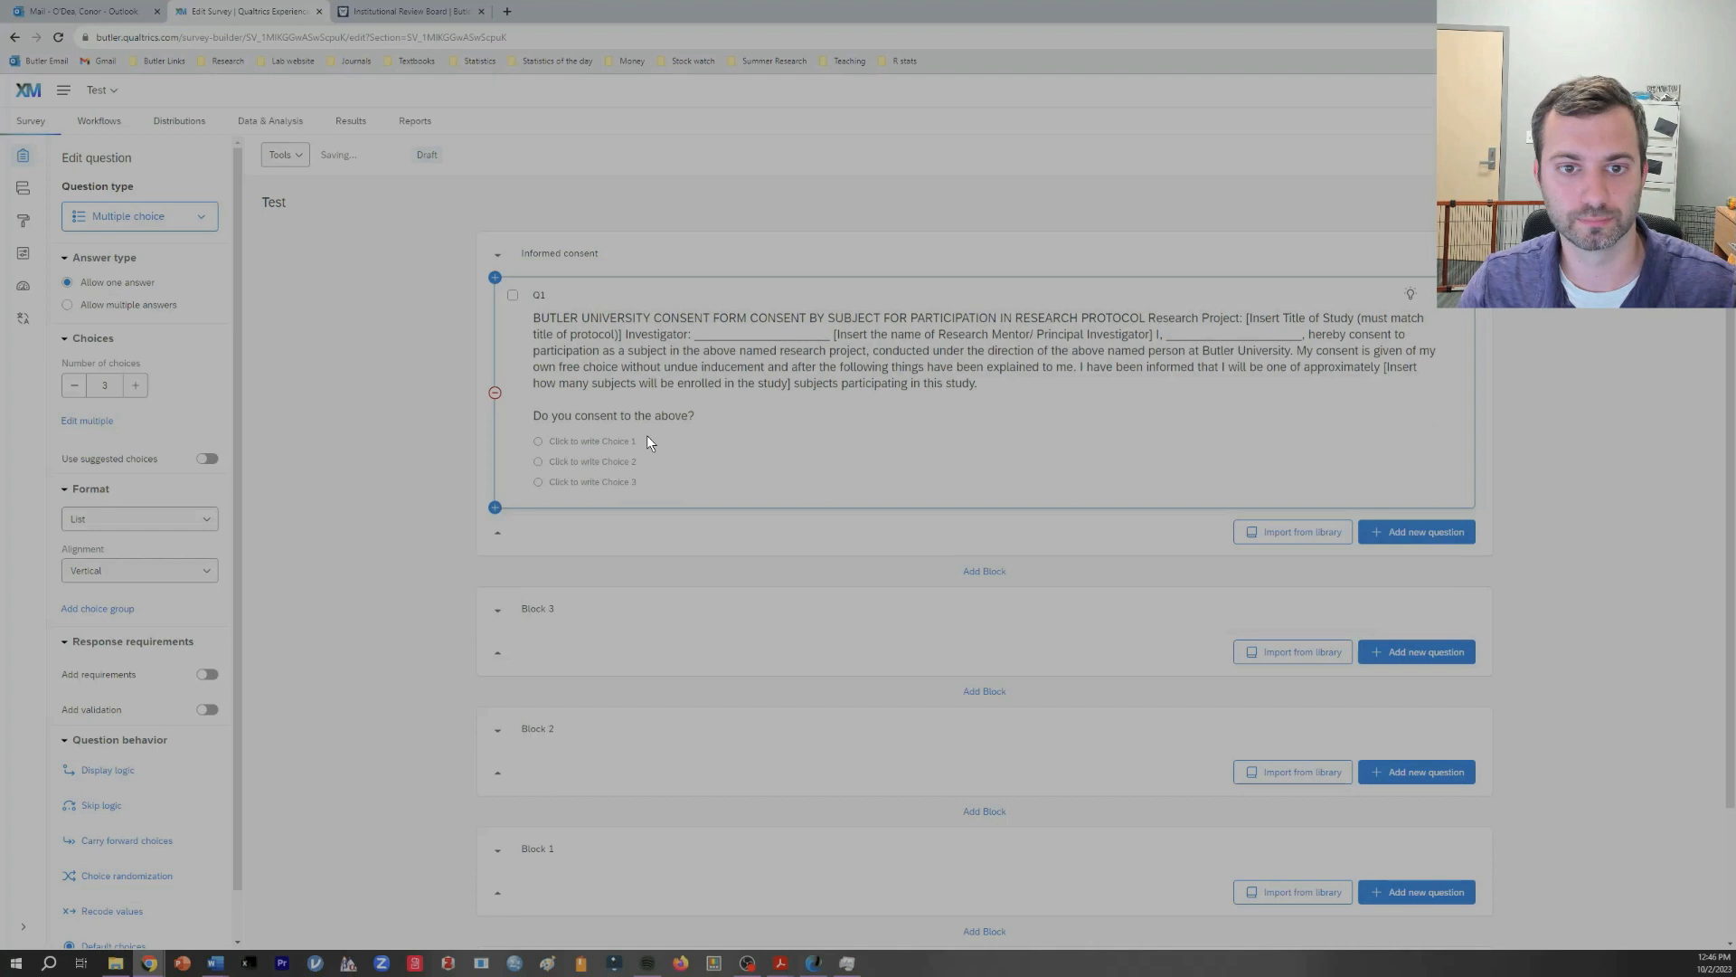
Step: Set the first answer of Q1 to Yes and reduce the question to two choices, Yes and No
{"action": "left_click", "coordinate": [595, 442]}
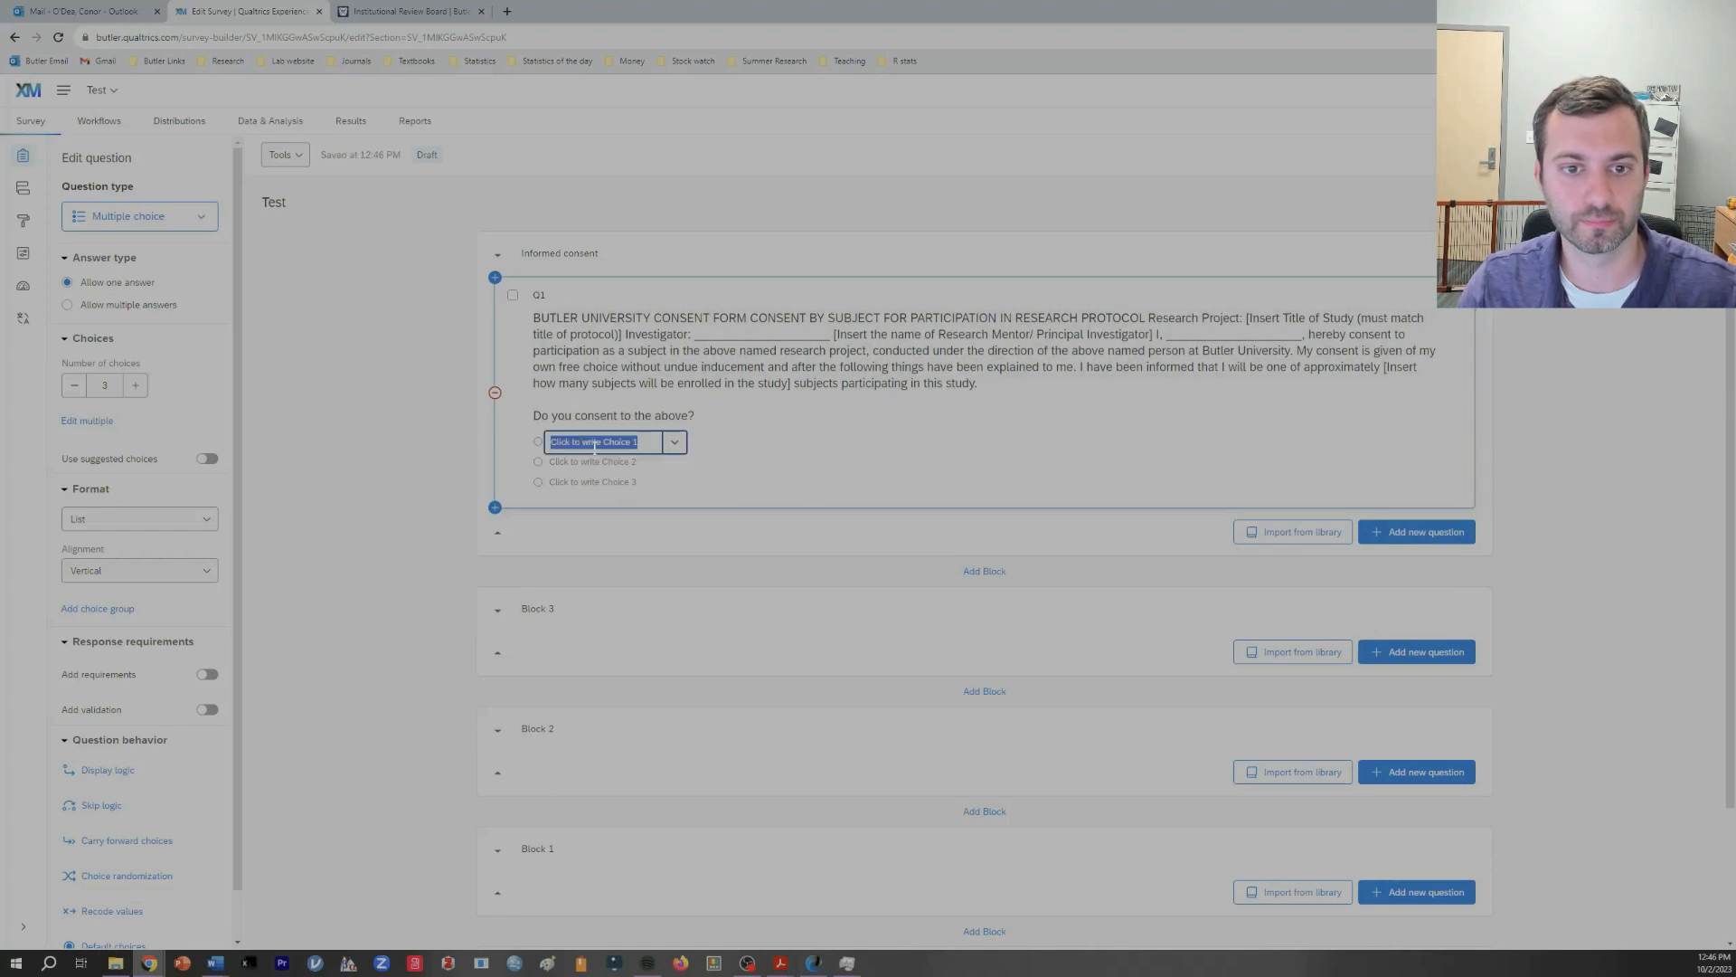
{"action": "type", "text": "Yes"}
{"action": "key", "text": "Return"}
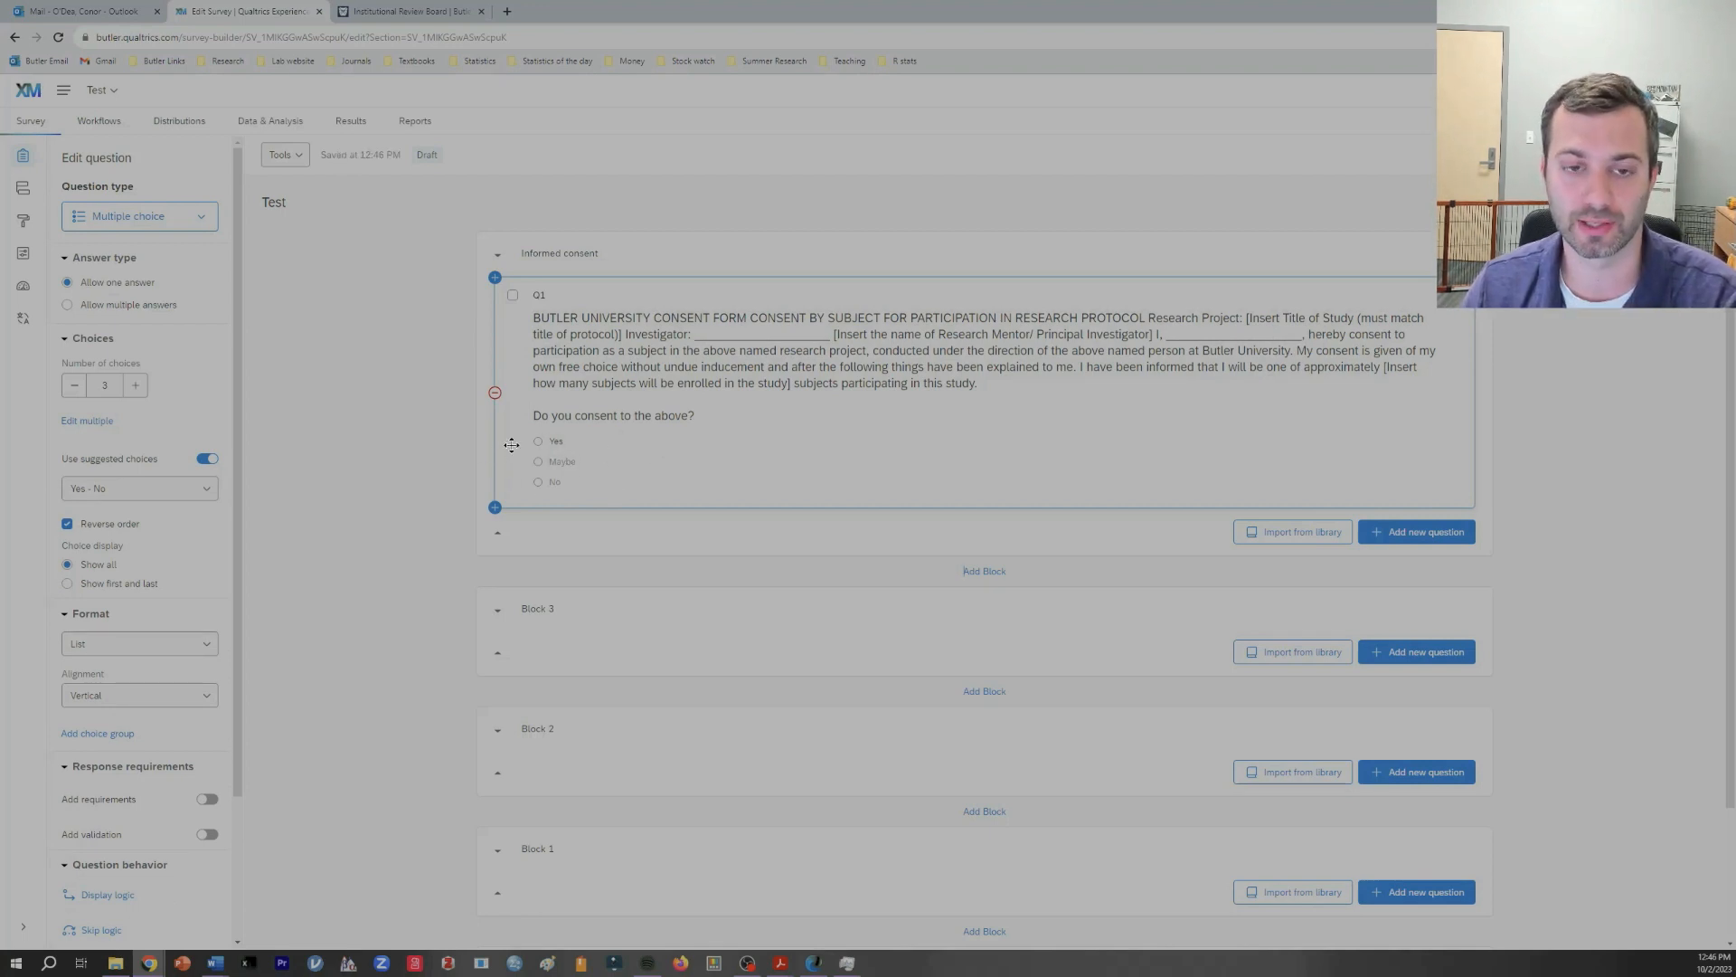
{"action": "left_click", "coordinate": [563, 462]}
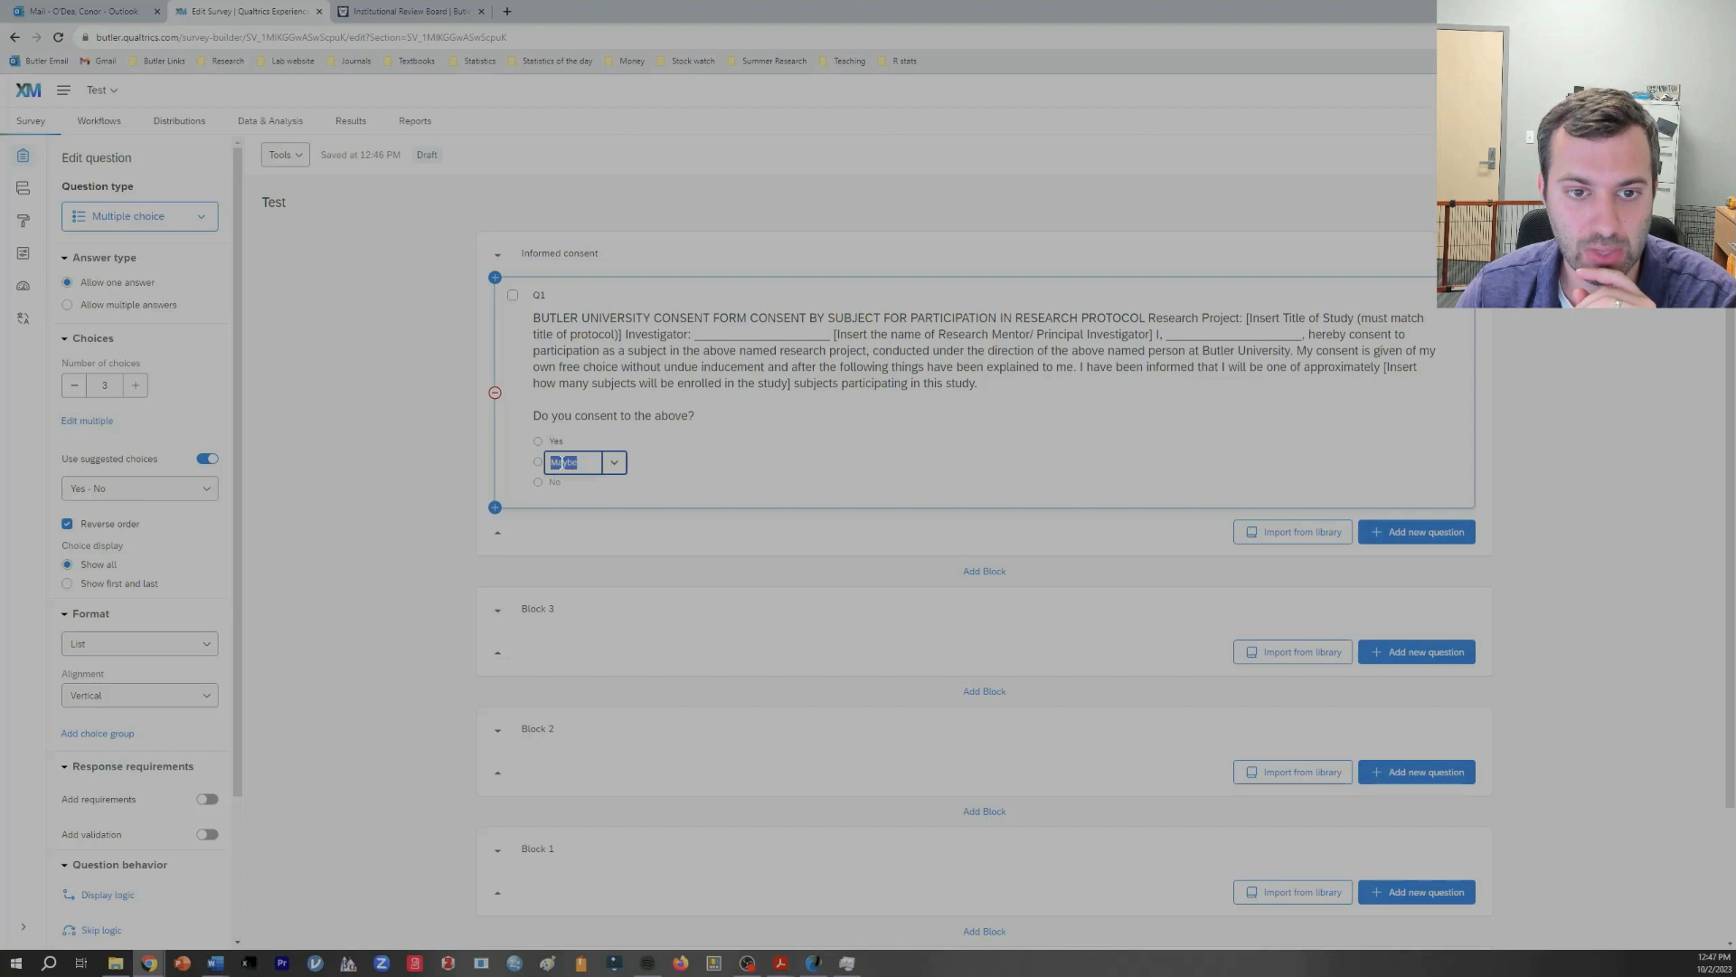
{"action": "left_click", "coordinate": [616, 463]}
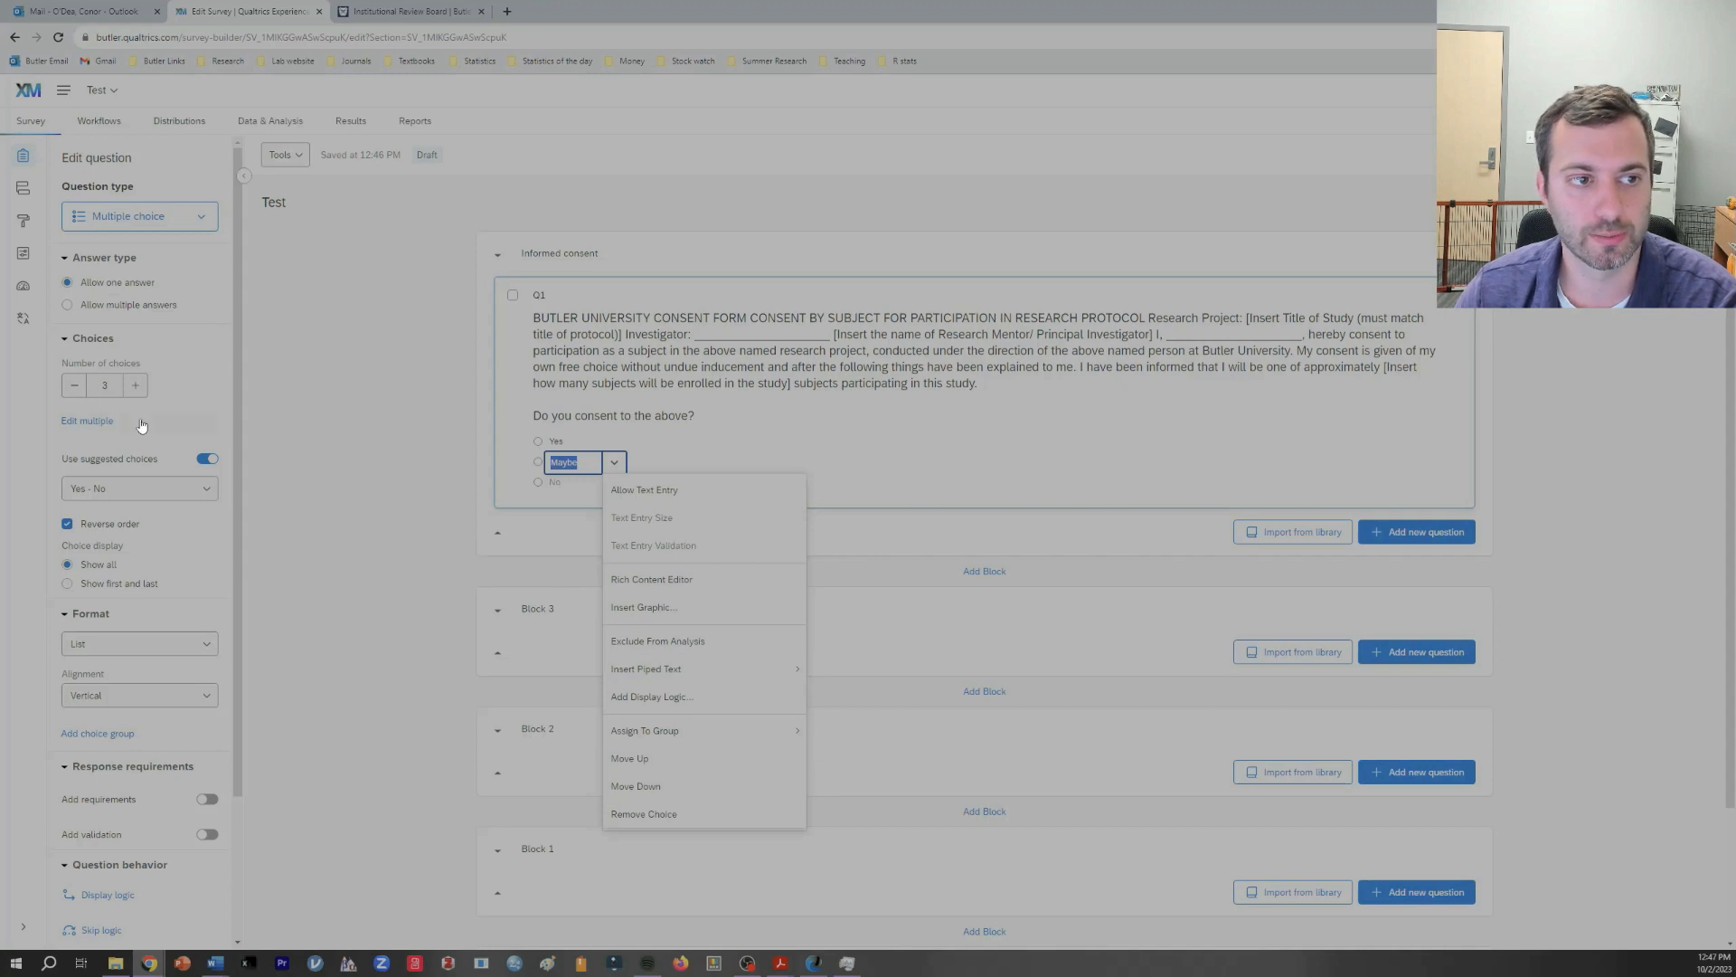
{"action": "left_click", "coordinate": [365, 407]}
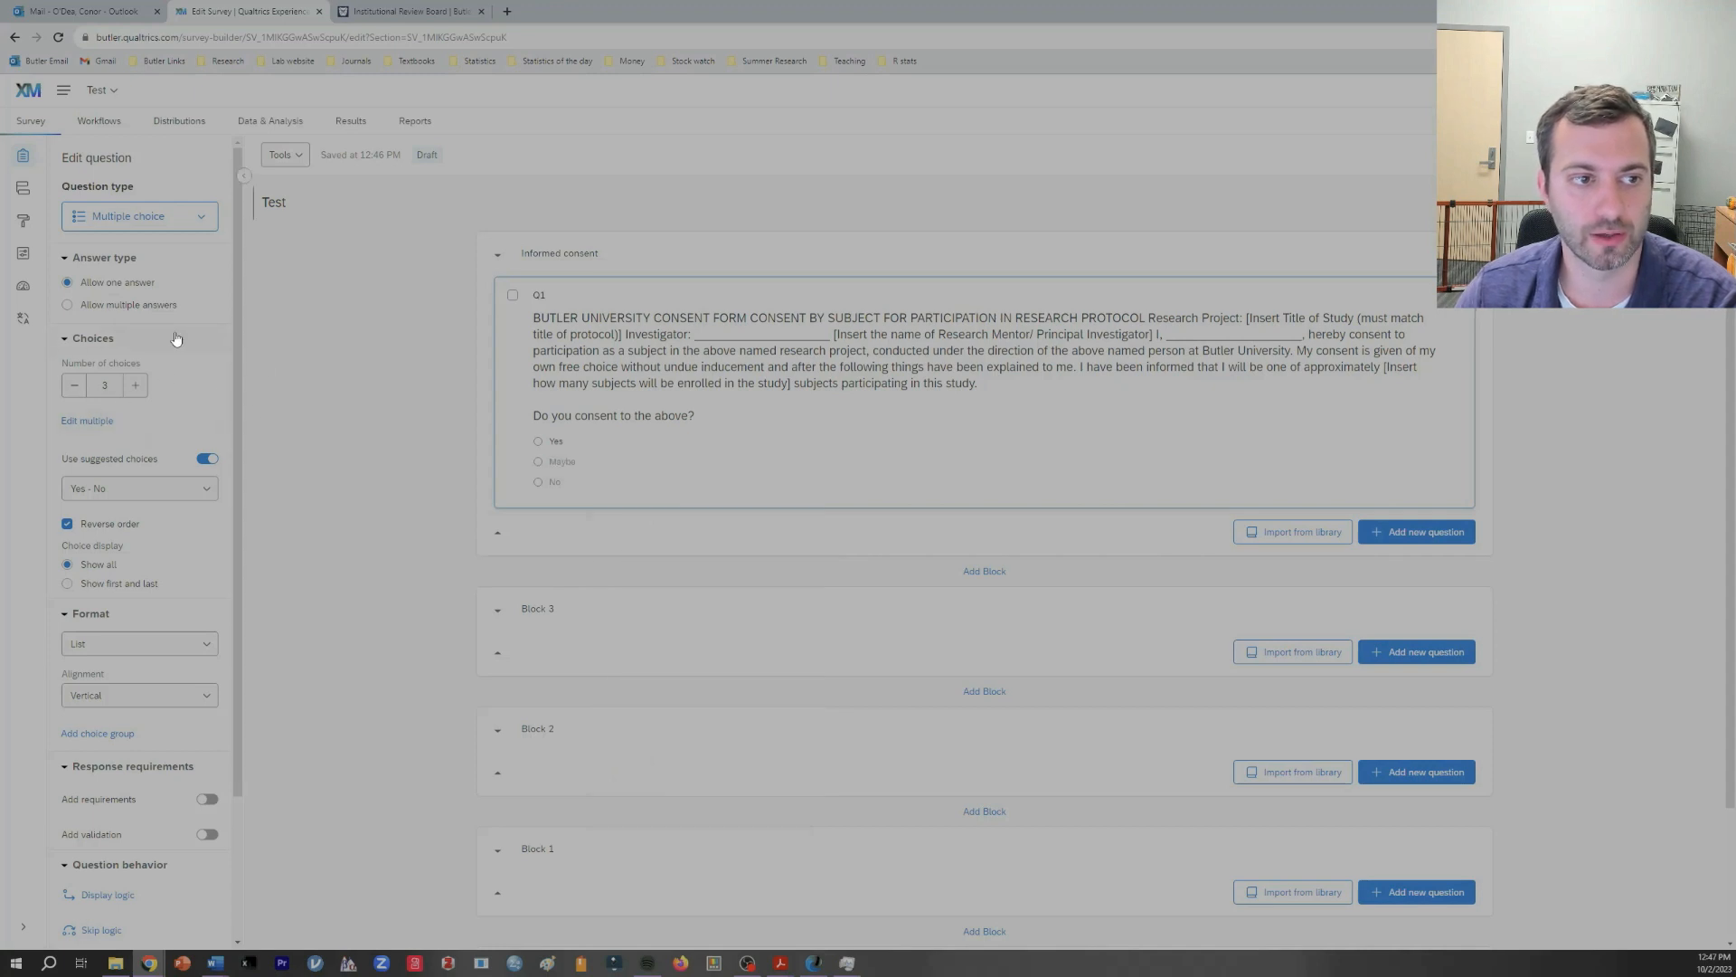
{"action": "left_click", "coordinate": [70, 386]}
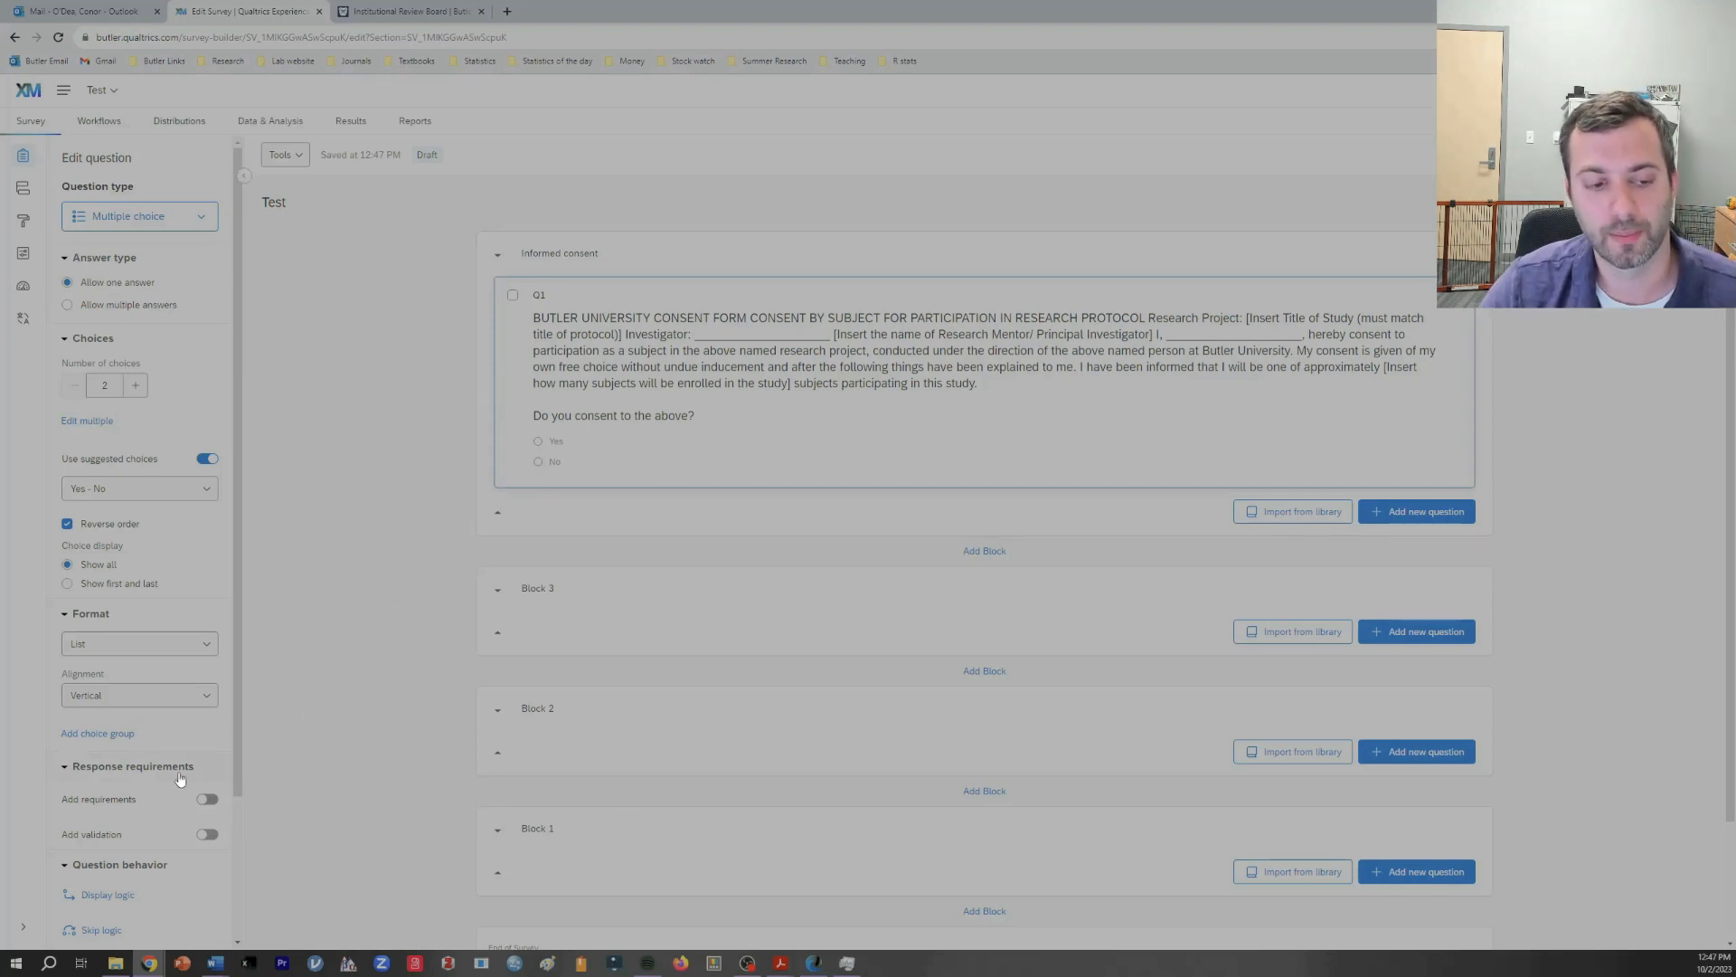
Step: Add a response requirement to Q1, compare the Request response option, and keep it on Force response
{"action": "left_click", "coordinate": [207, 799]}
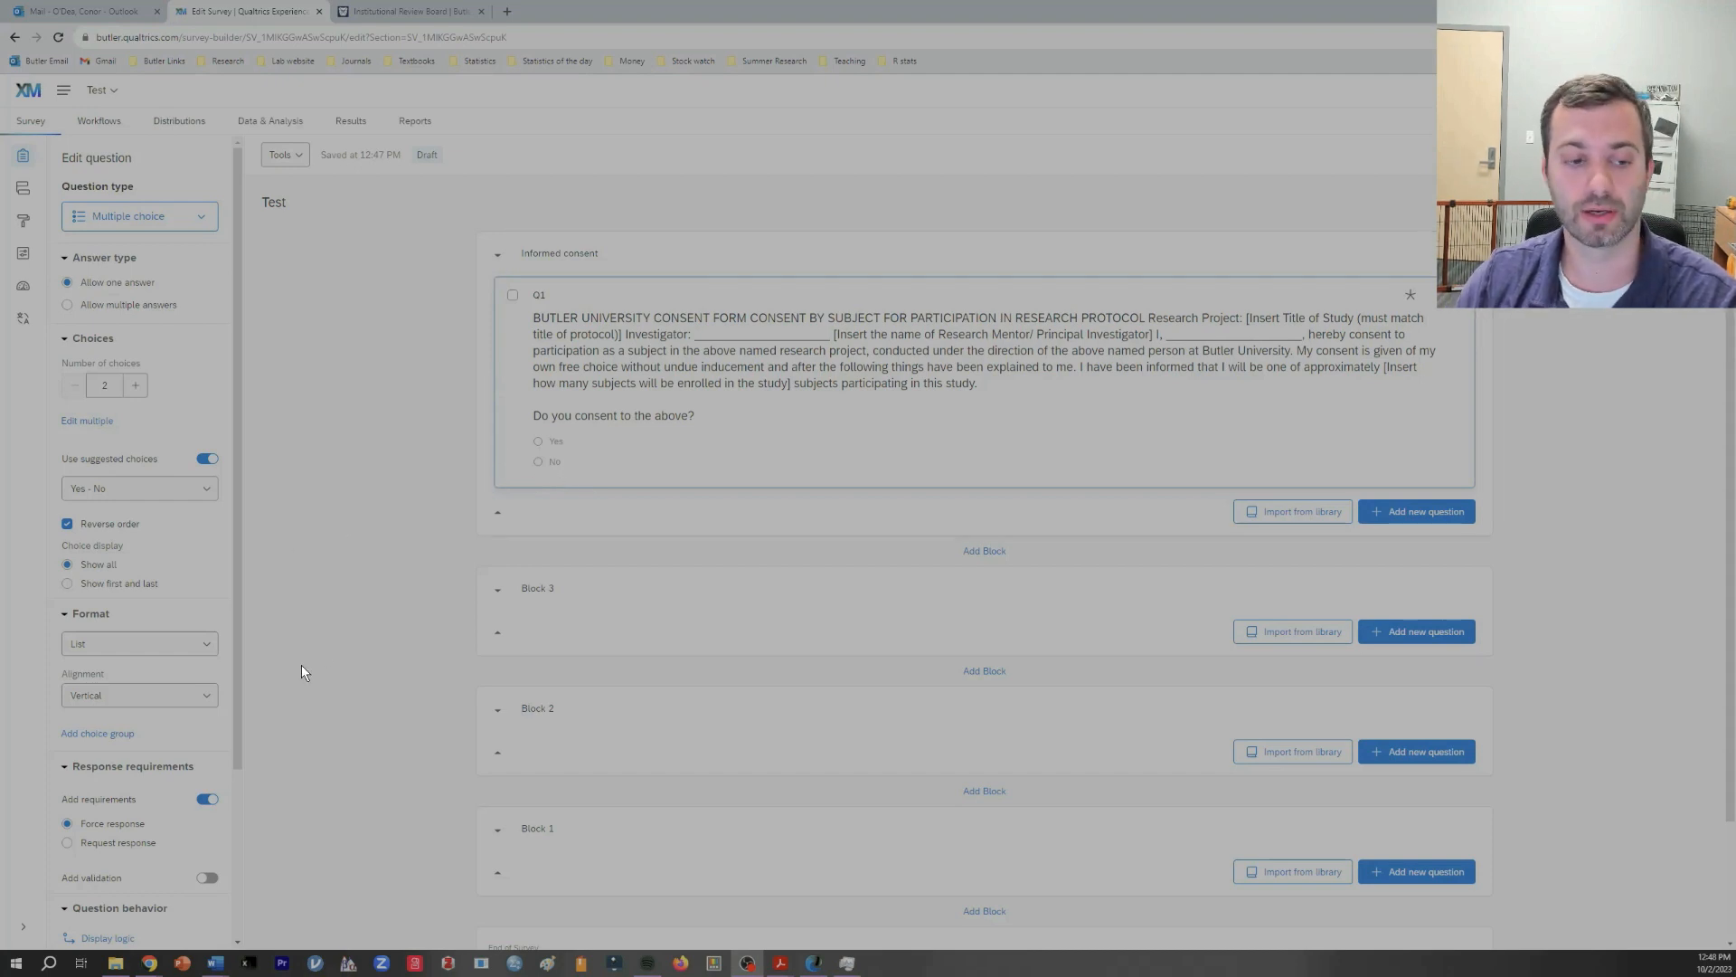
{"action": "left_click", "coordinate": [126, 844]}
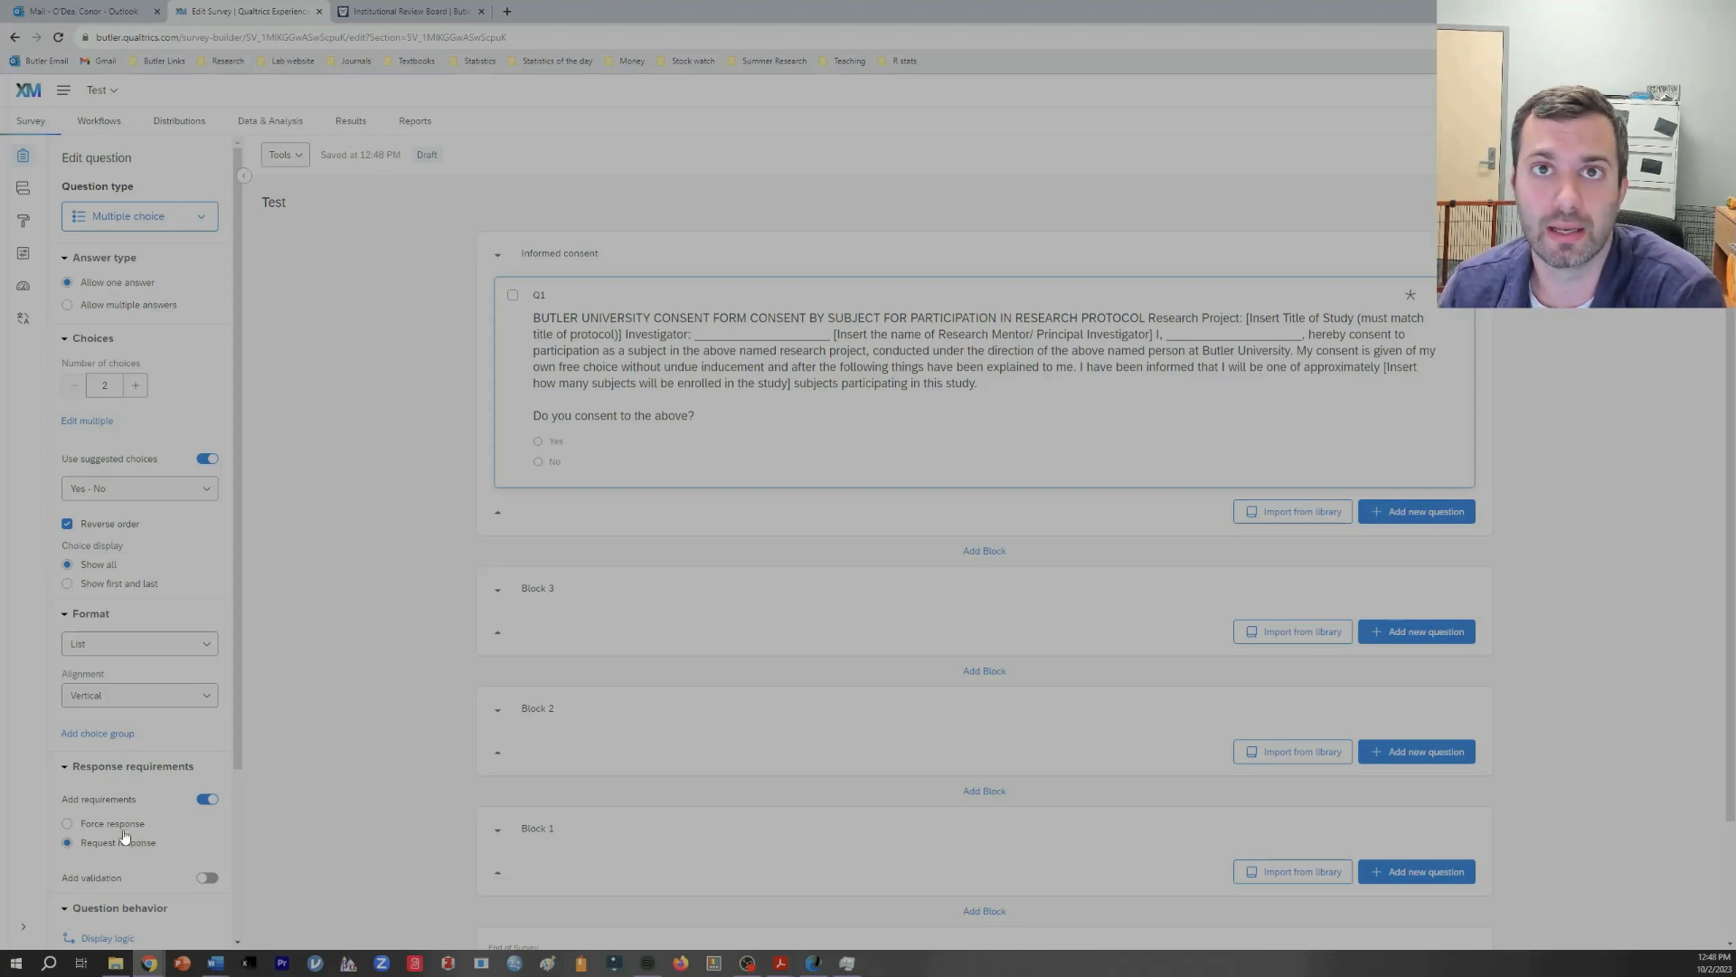
{"action": "left_click", "coordinate": [83, 823]}
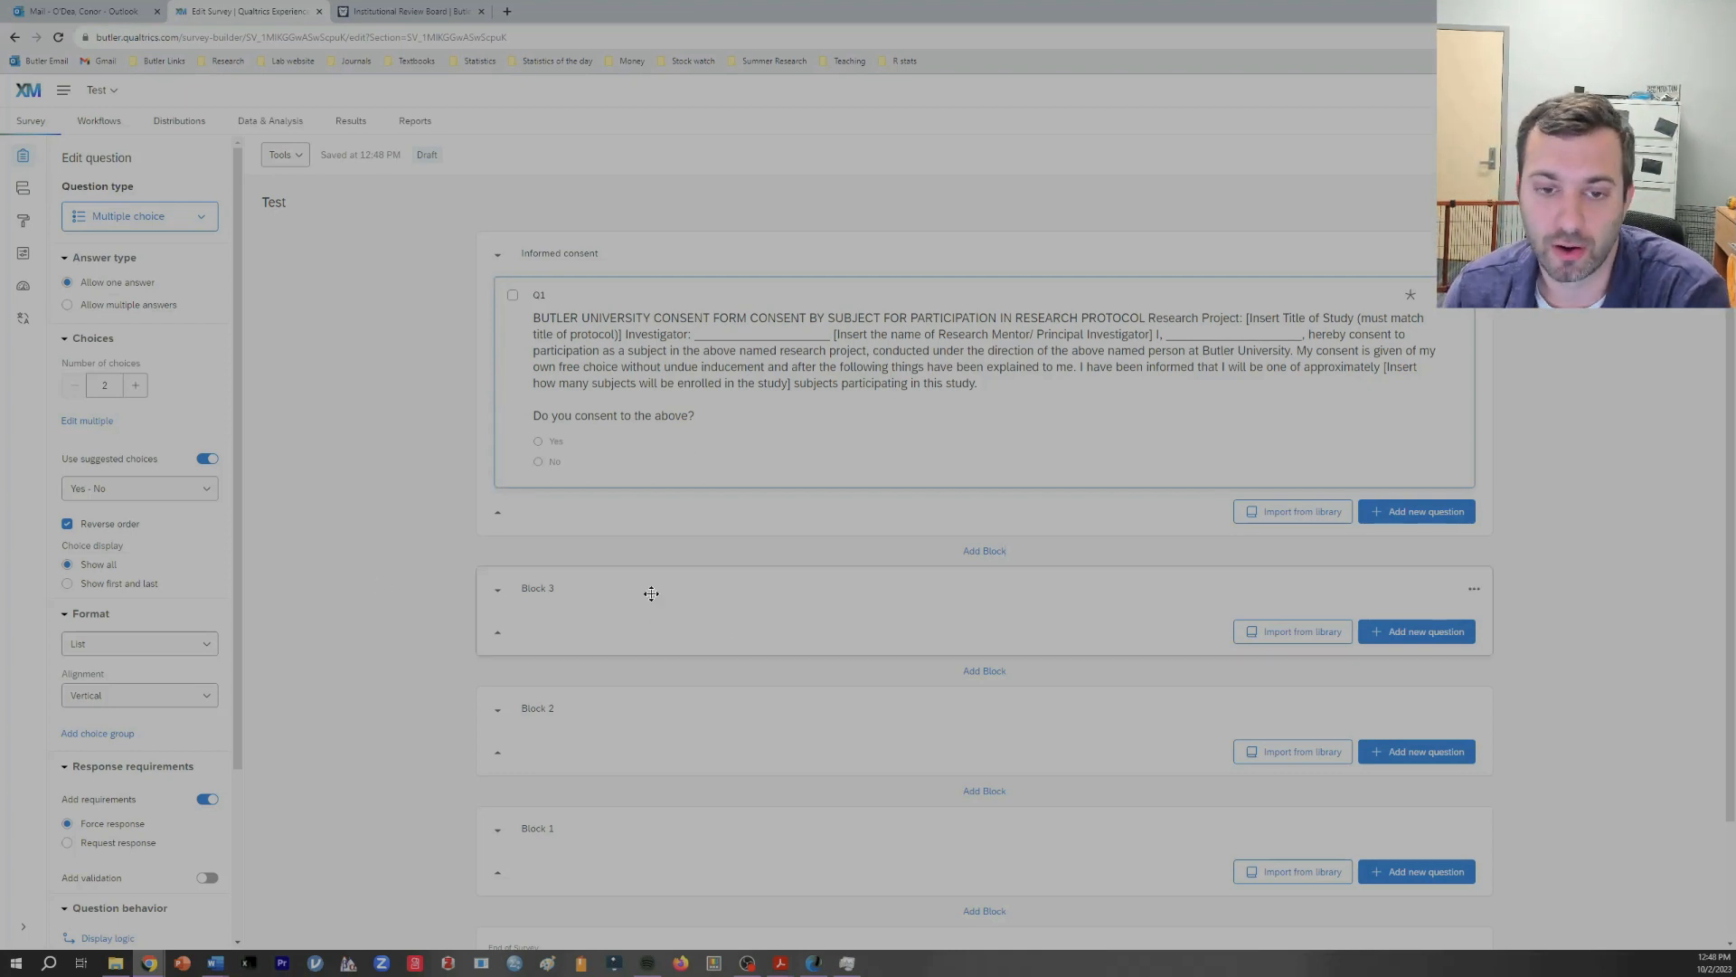
Step: Rename Block 3 as Demographics
{"action": "left_click", "coordinate": [548, 591]}
{"action": "type", "text": "Demographics"}
{"action": "left_click", "coordinate": [690, 599]}
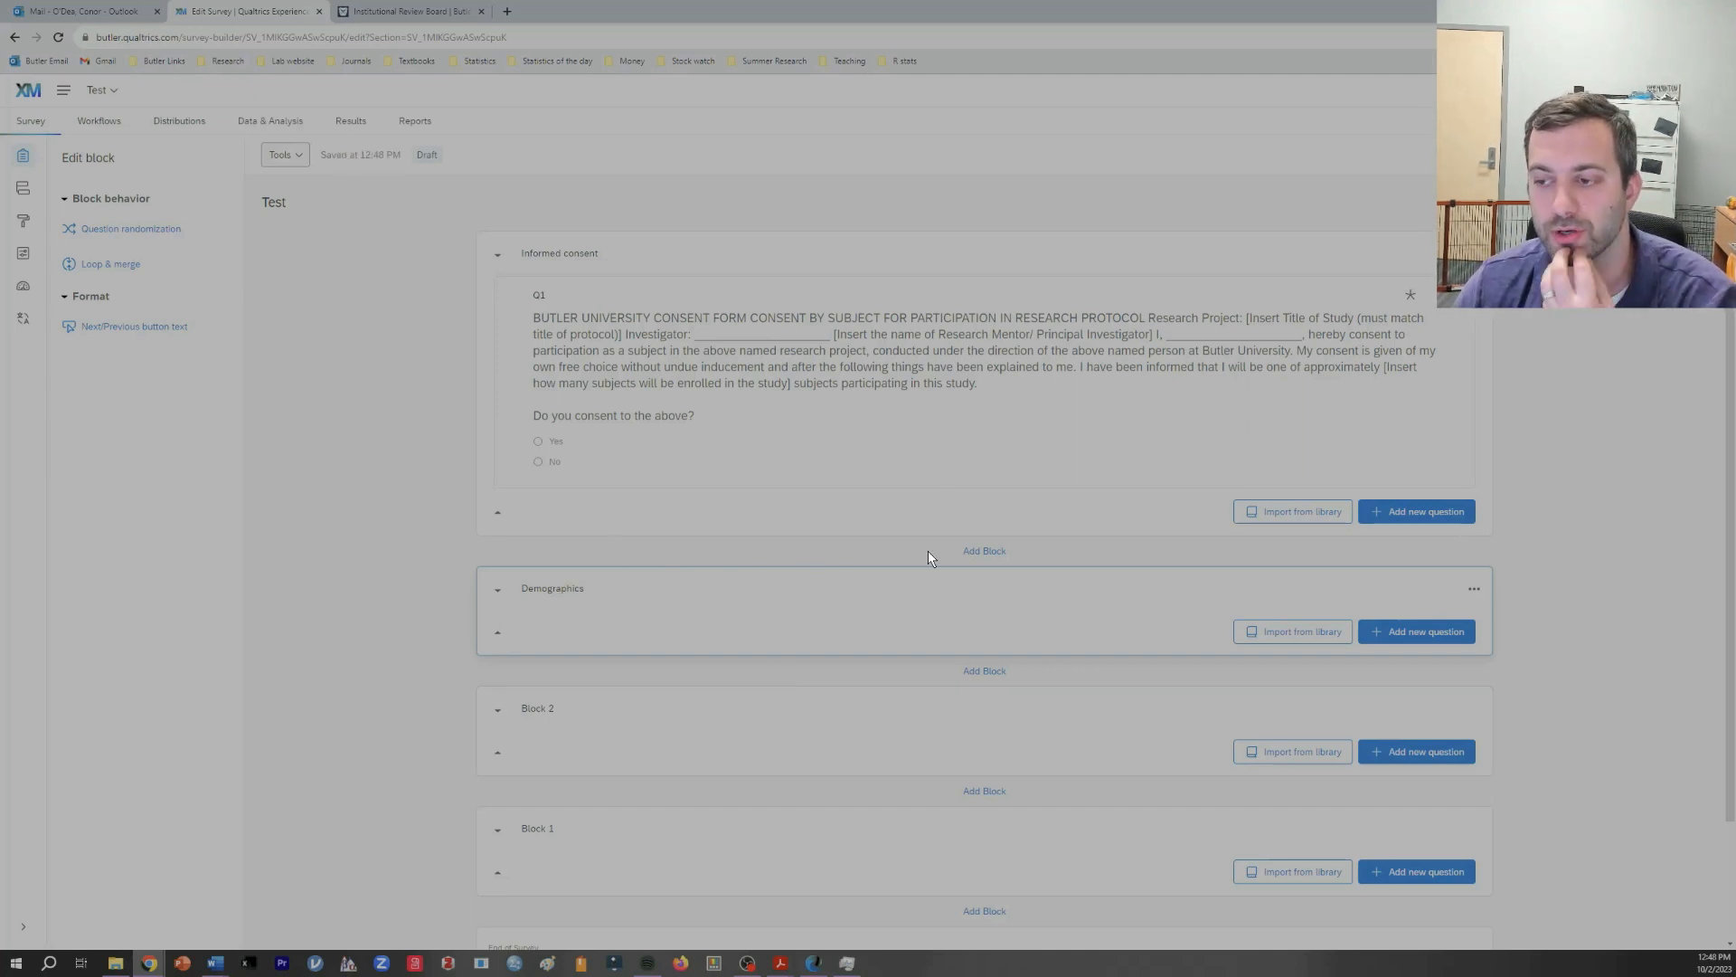
Step: Add a slider question to the Demographics block and try out its first slider by moving it to about 41
{"action": "left_click", "coordinate": [1440, 633]}
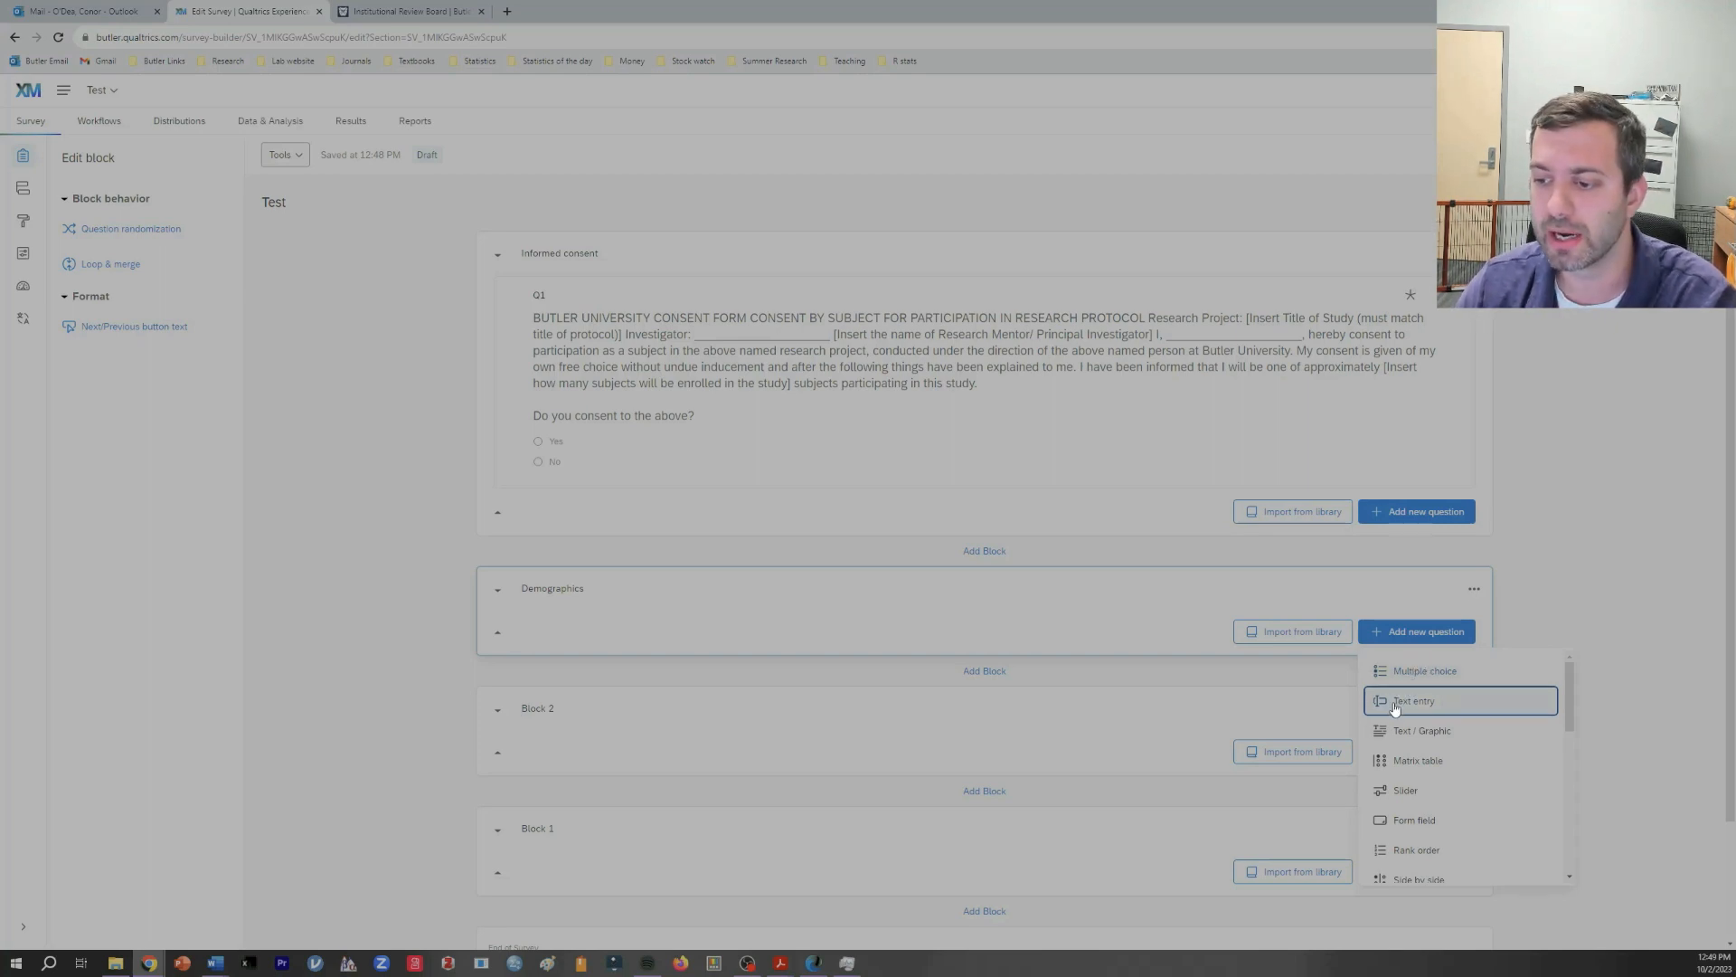
{"action": "left_click", "coordinate": [1409, 791]}
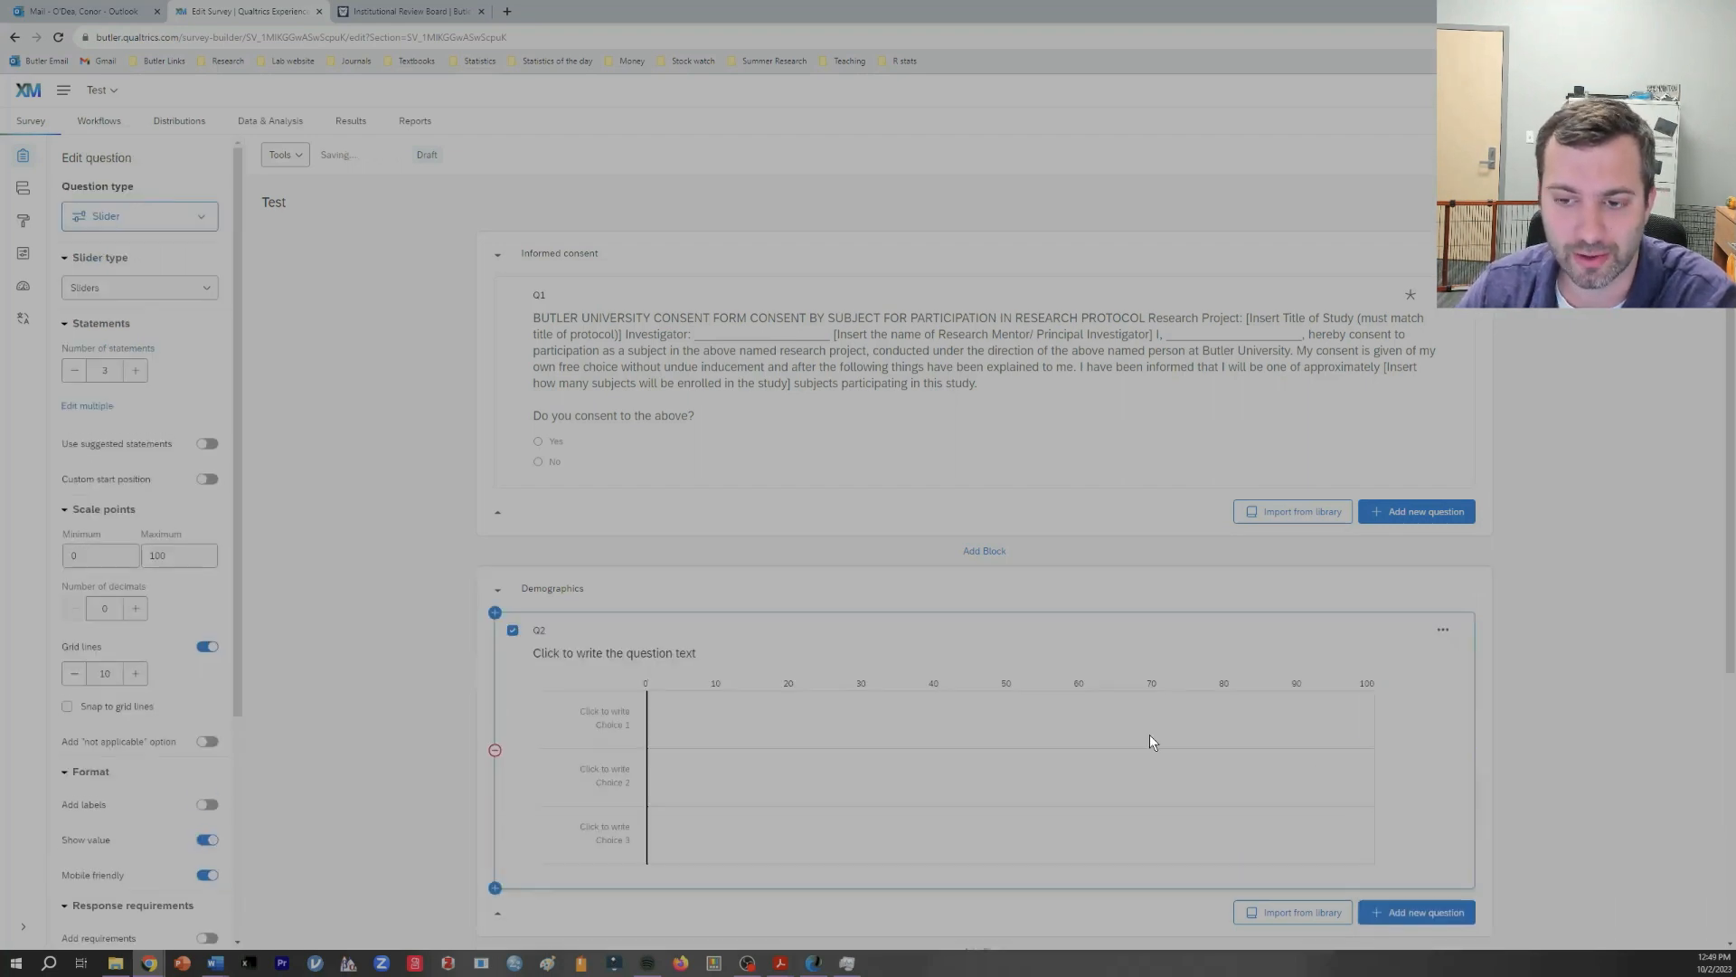
{"action": "left_click_drag", "start_coordinate": [651, 719], "coordinate": [1013, 732]}
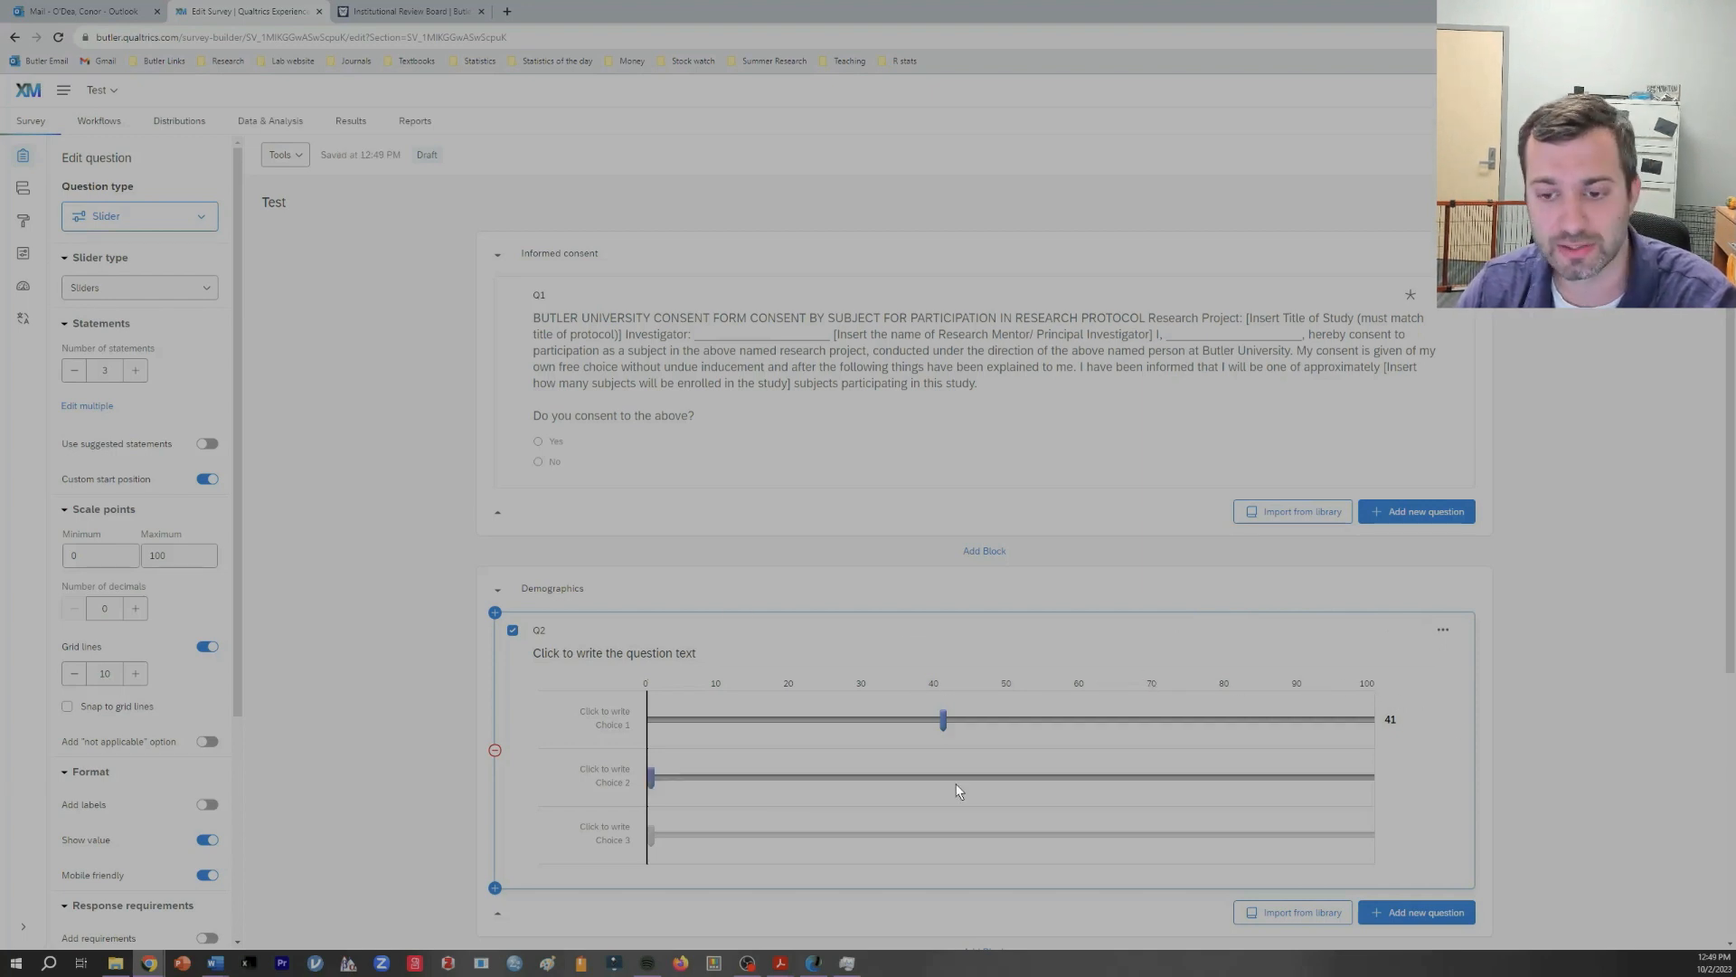
Step: Change Q2 to a text entry question and set its question text to "What is your age?"
{"action": "left_click", "coordinate": [178, 230]}
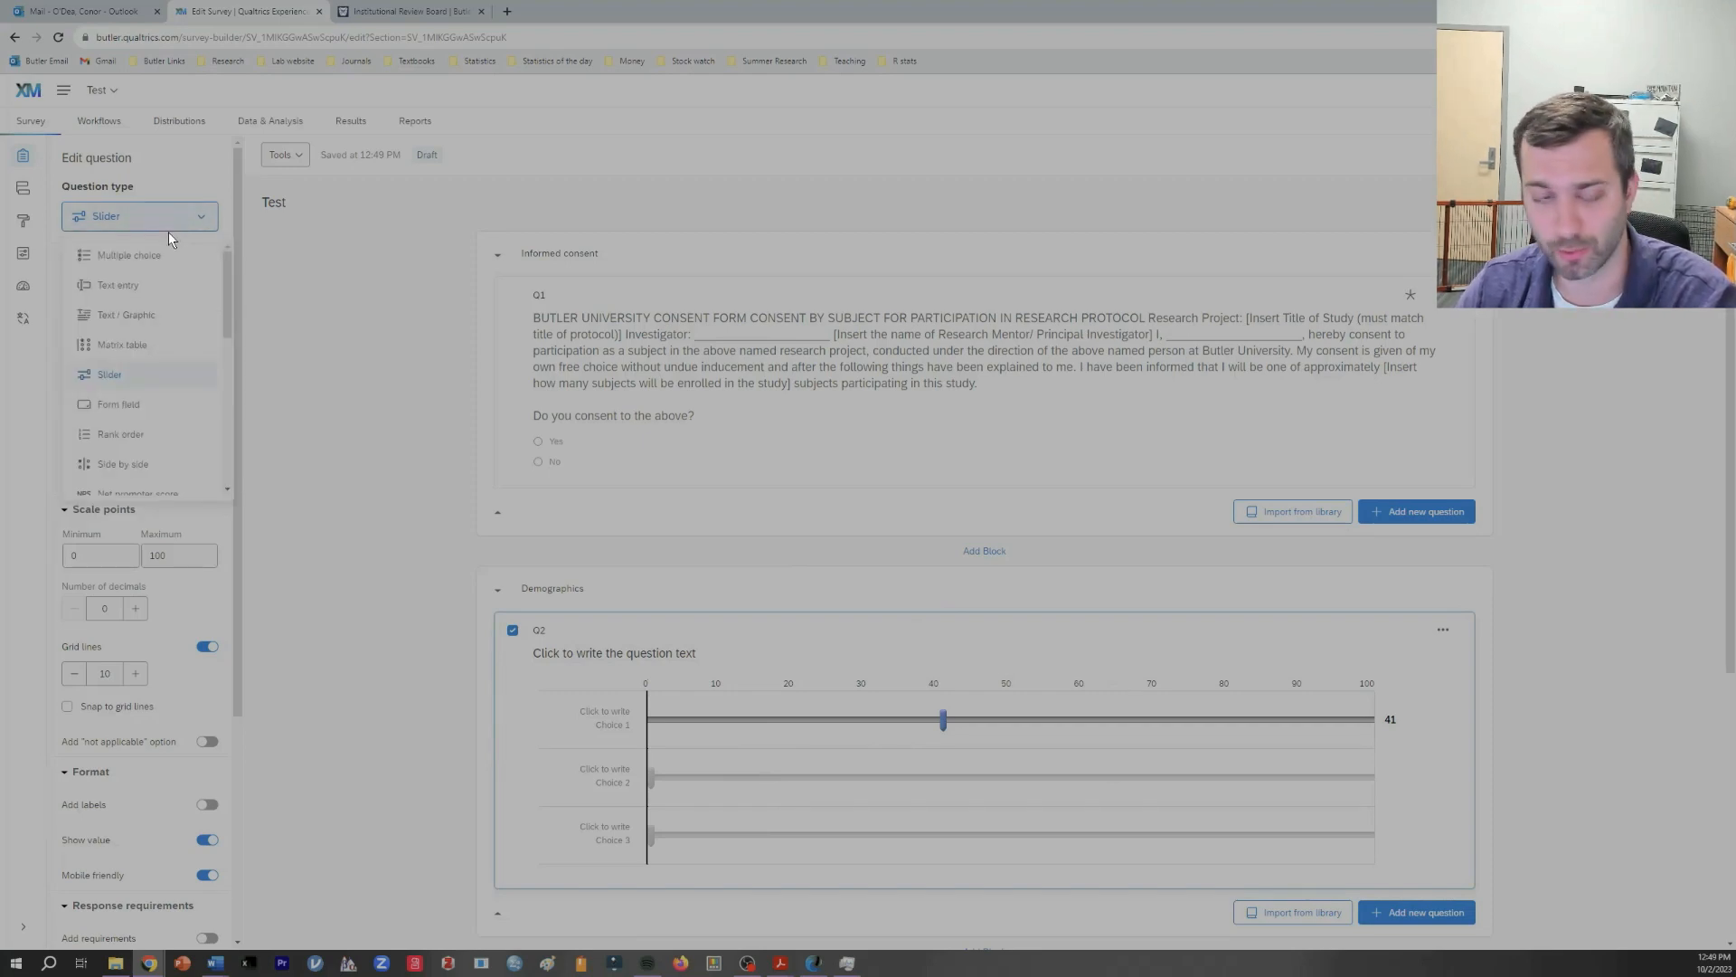
{"action": "left_click", "coordinate": [131, 288]}
{"action": "left_click", "coordinate": [619, 654]}
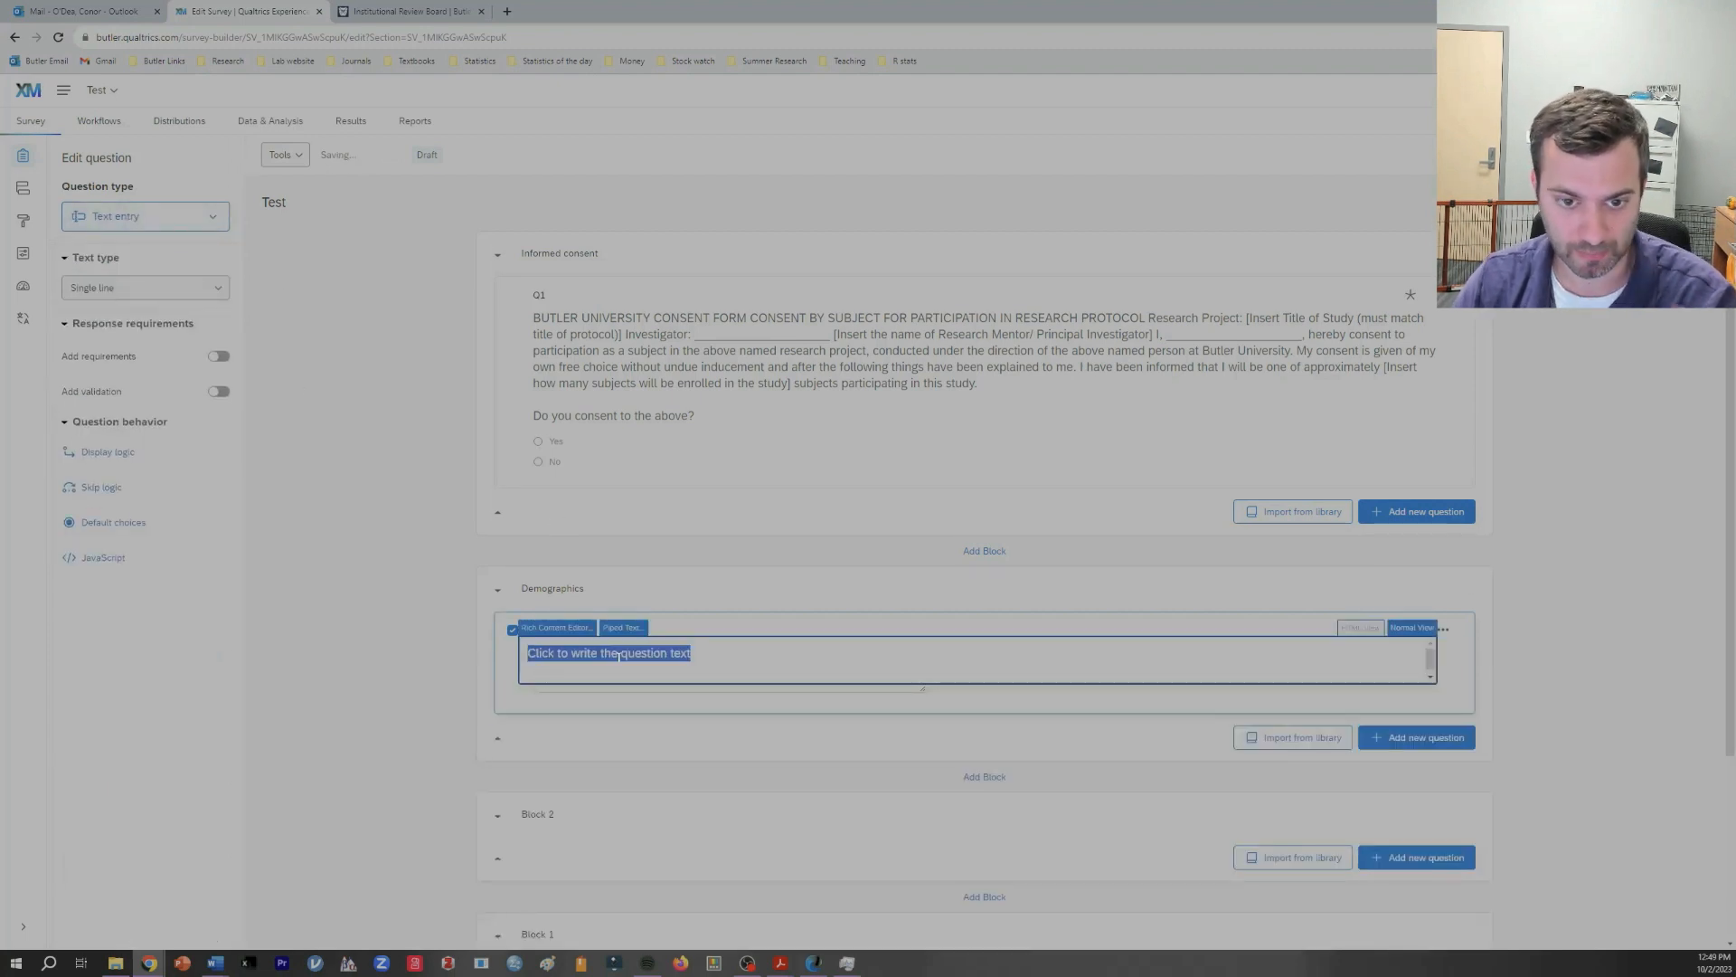
{"action": "type", "text": "What is your age?"}
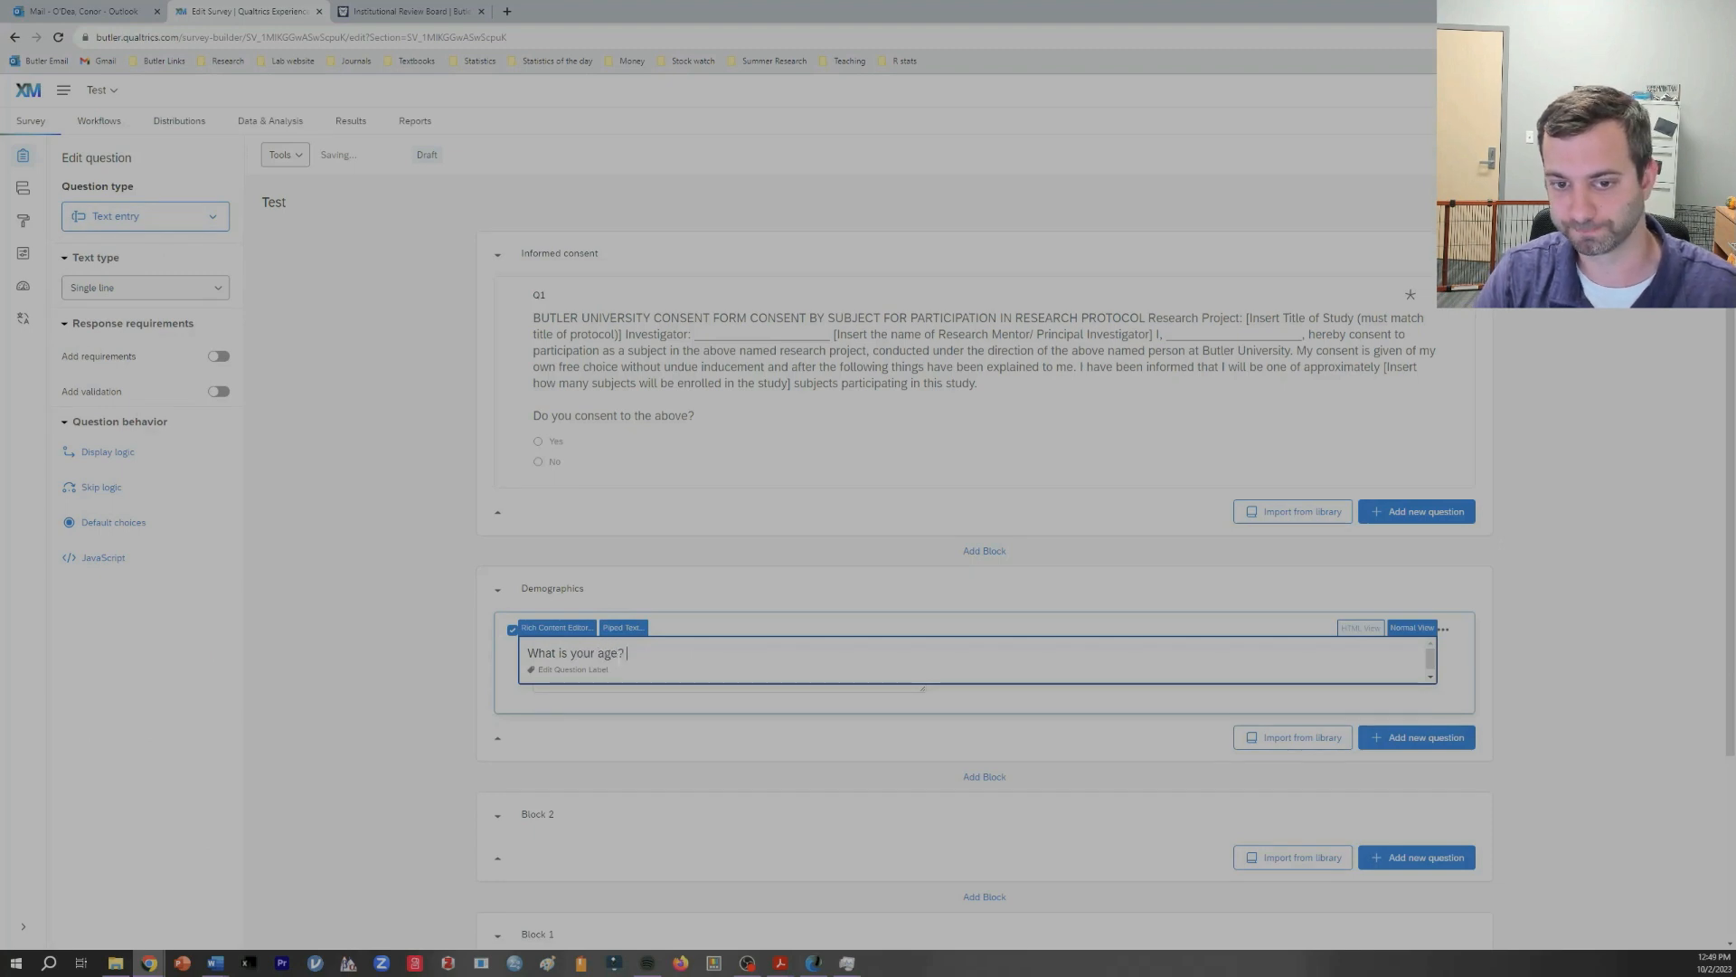
{"action": "left_click", "coordinate": [389, 674]}
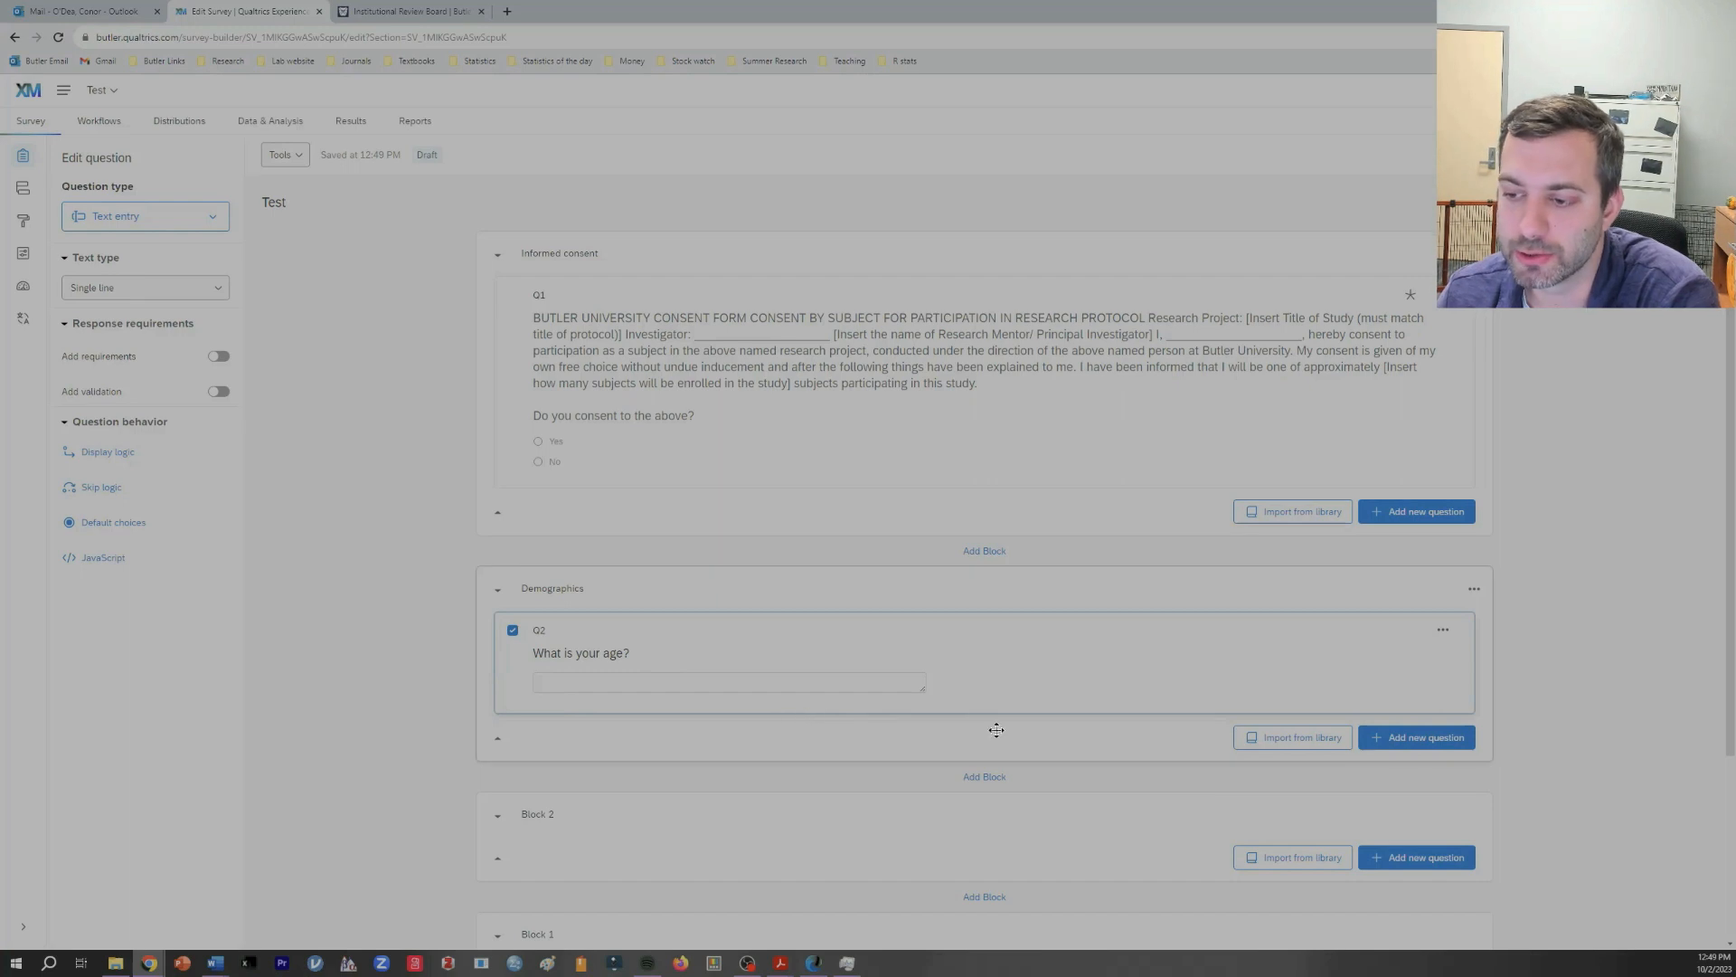
Step: Add a multiple choice question to the Demographics block with the question text "What is your gender"
{"action": "left_click", "coordinate": [1415, 738]}
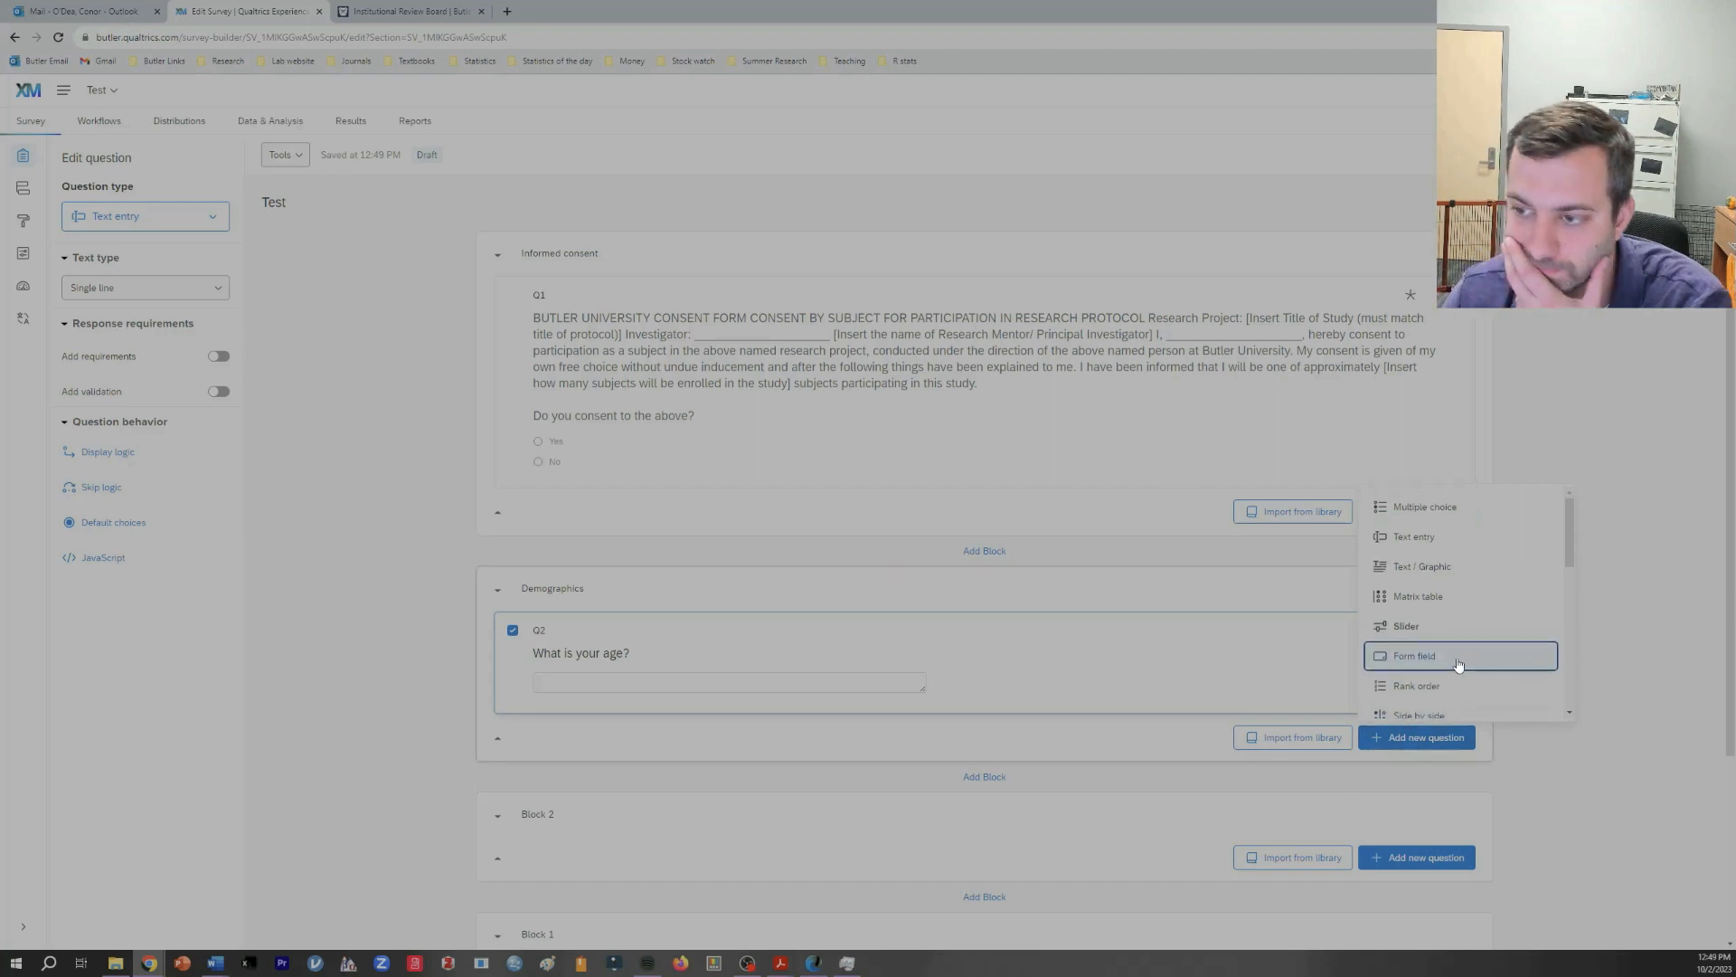
{"action": "left_click", "coordinate": [1424, 506]}
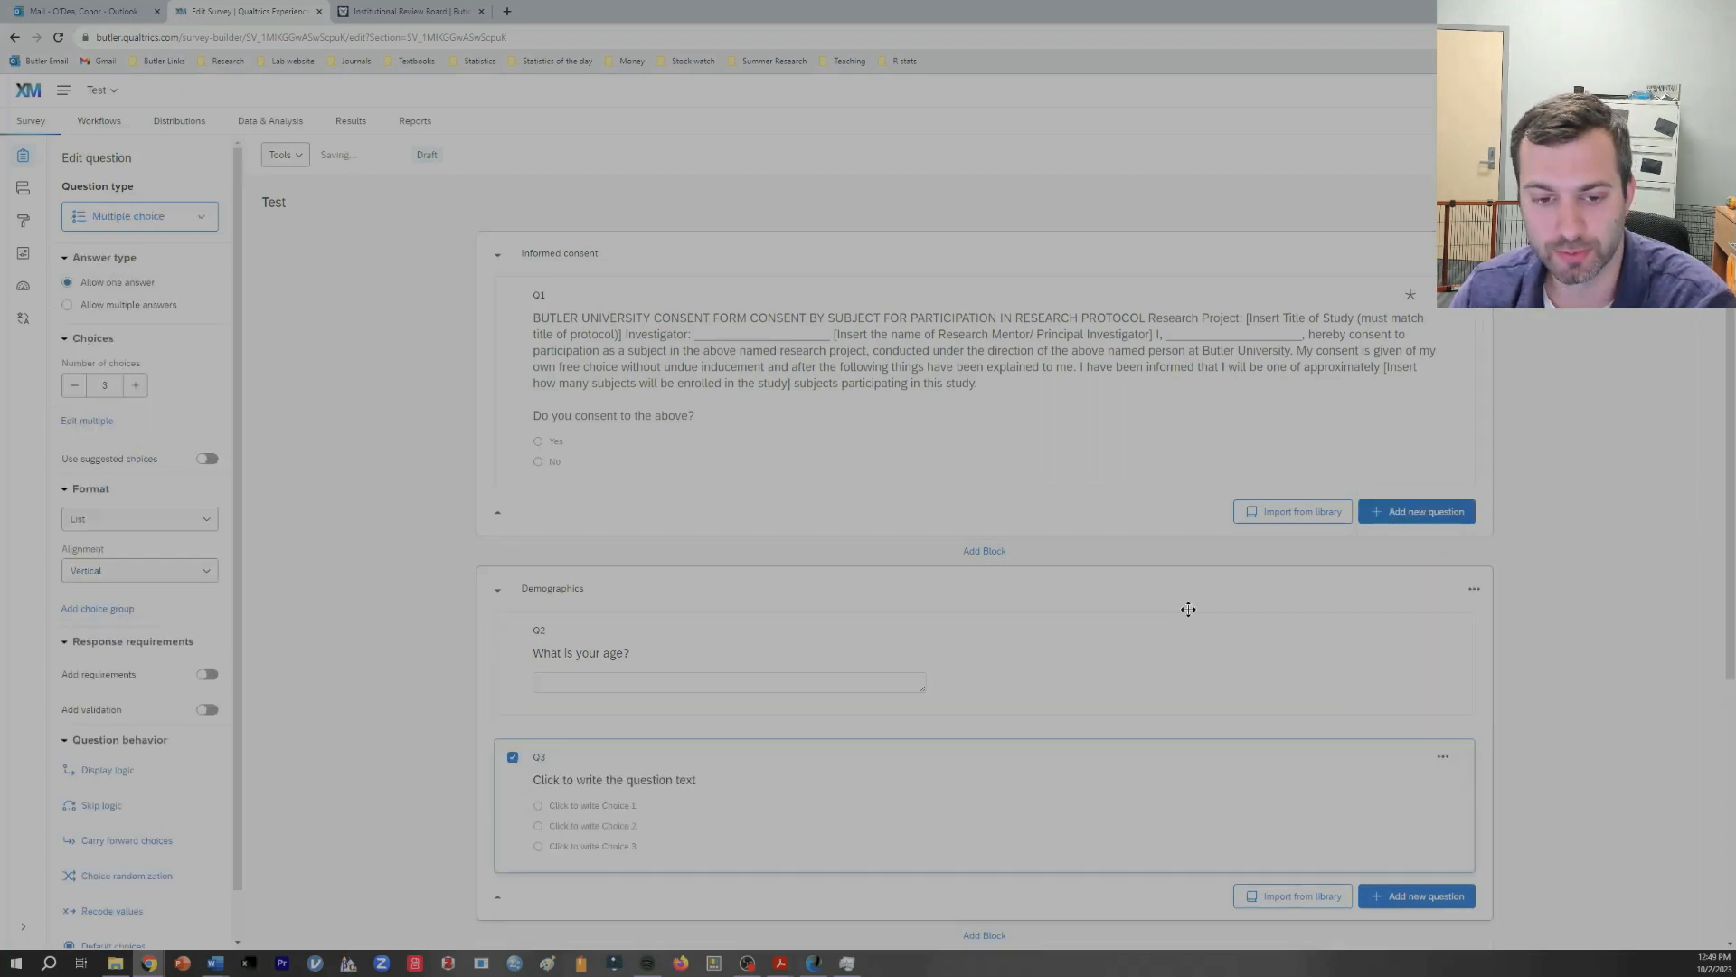
{"action": "left_click", "coordinate": [689, 780]}
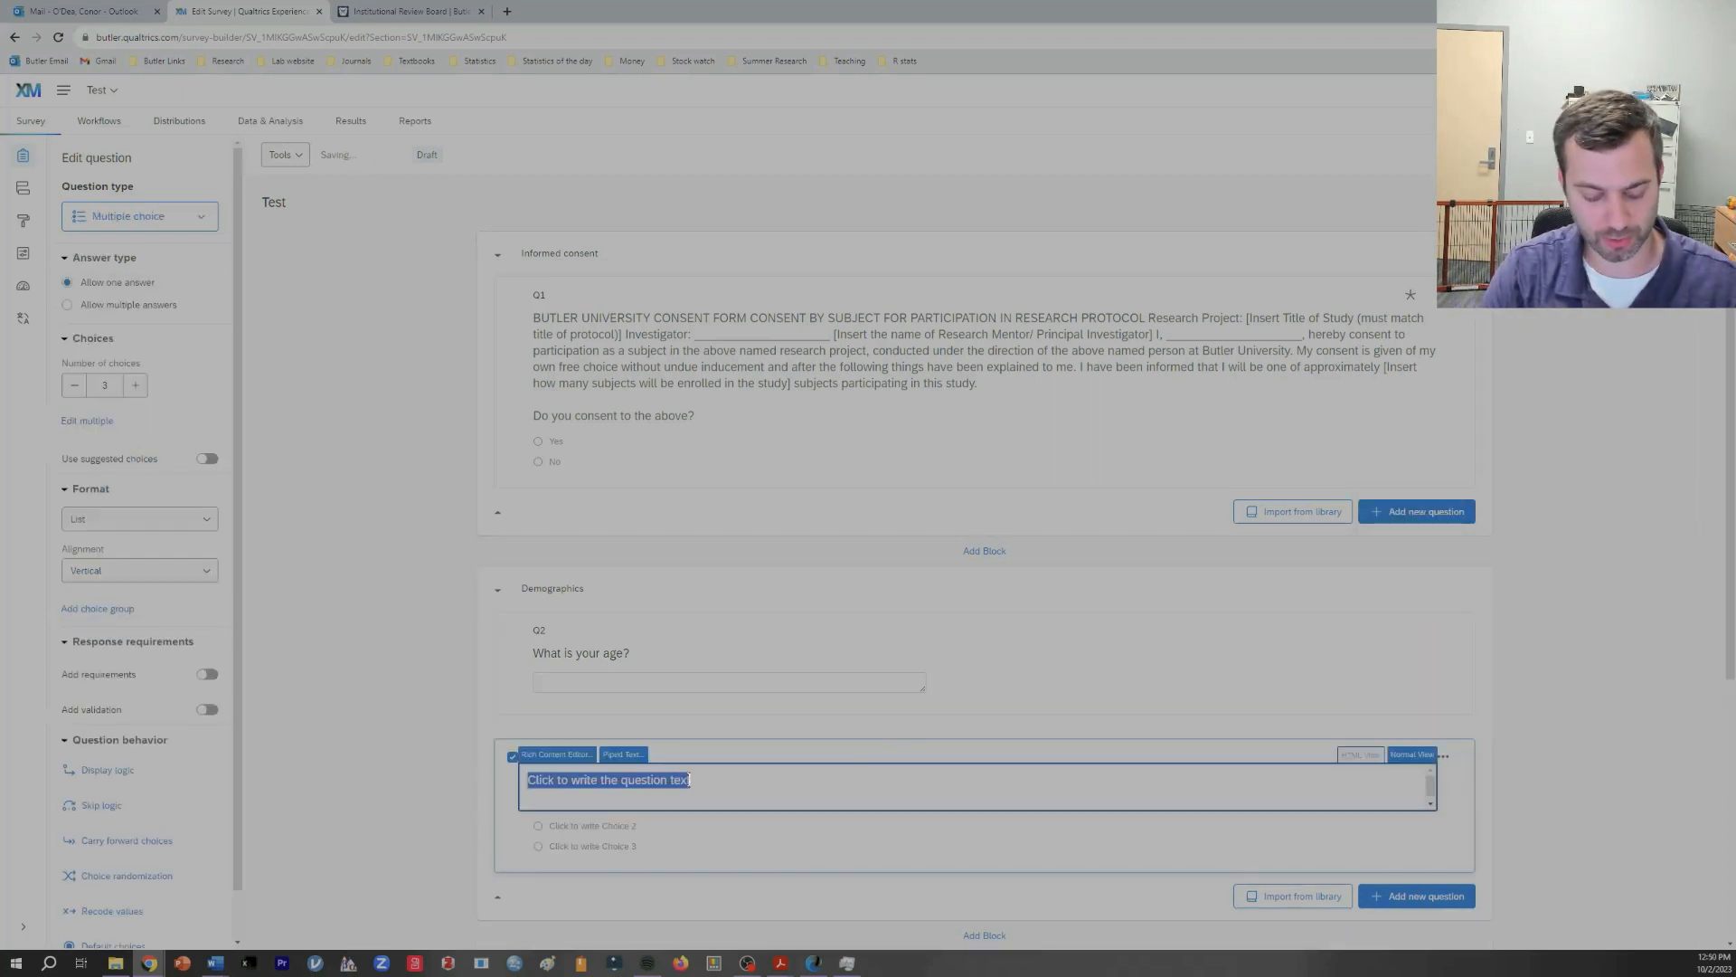
{"action": "type", "text": "What is your gender"}
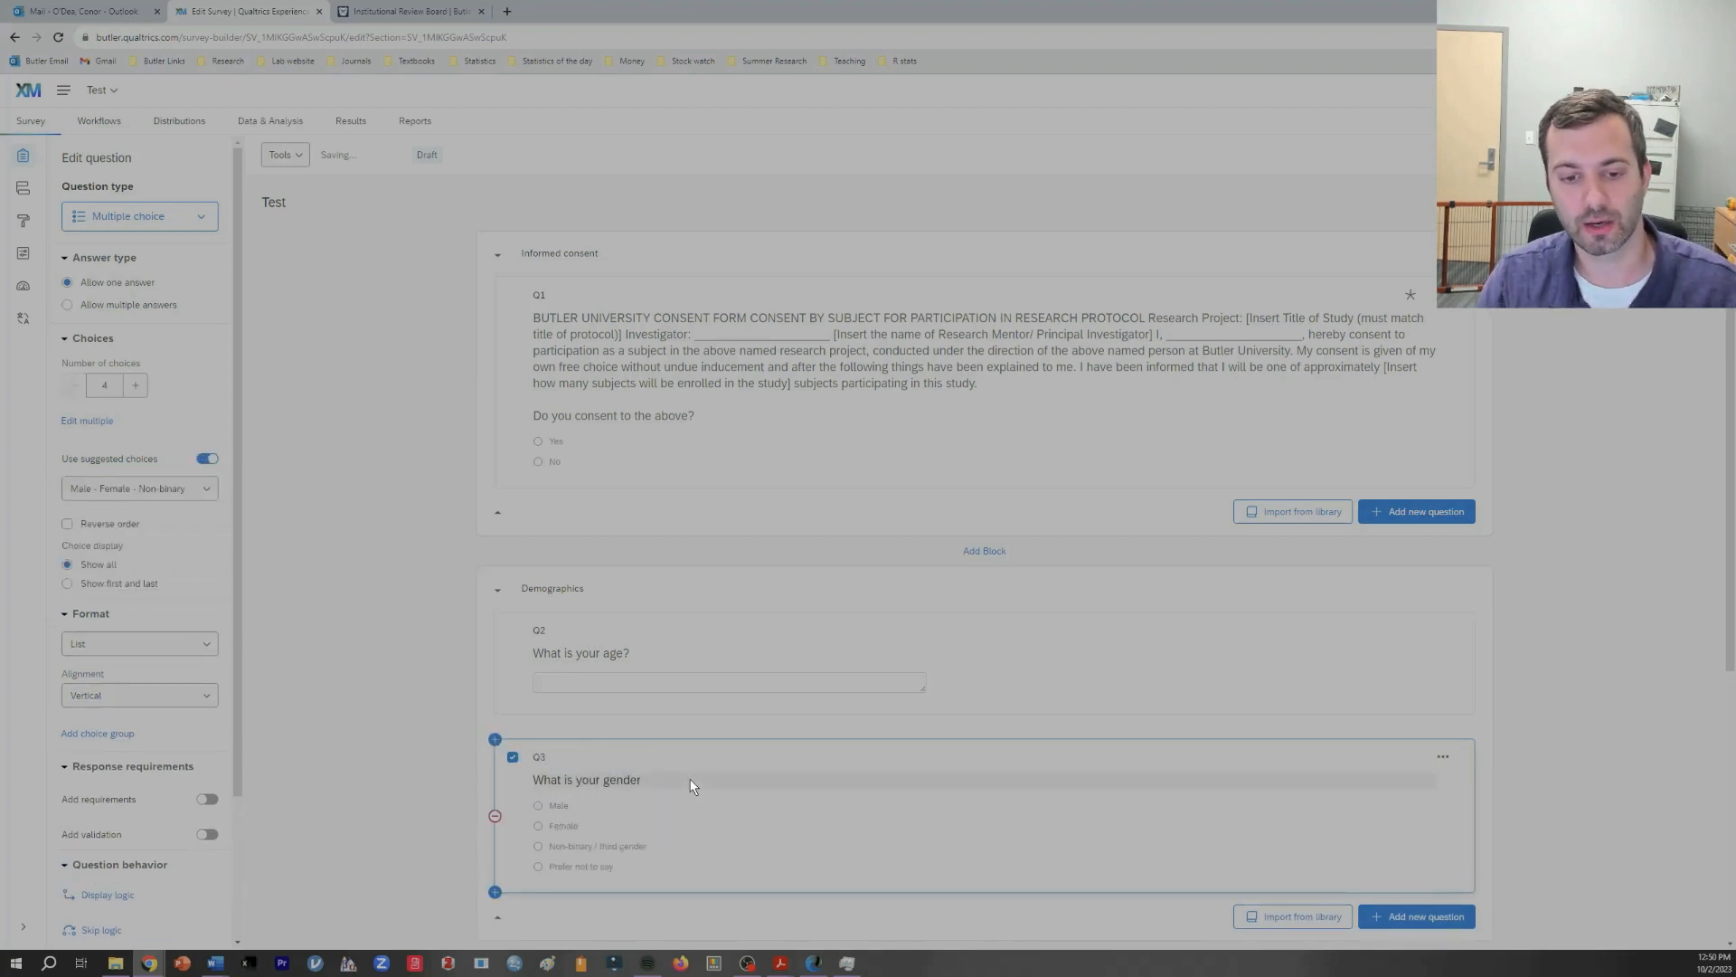
Step: Replace the four gender choices in Q3 with Cisgender man, Cisgender woman, Transgender man and Transgender woman
{"action": "left_click", "coordinate": [560, 808]}
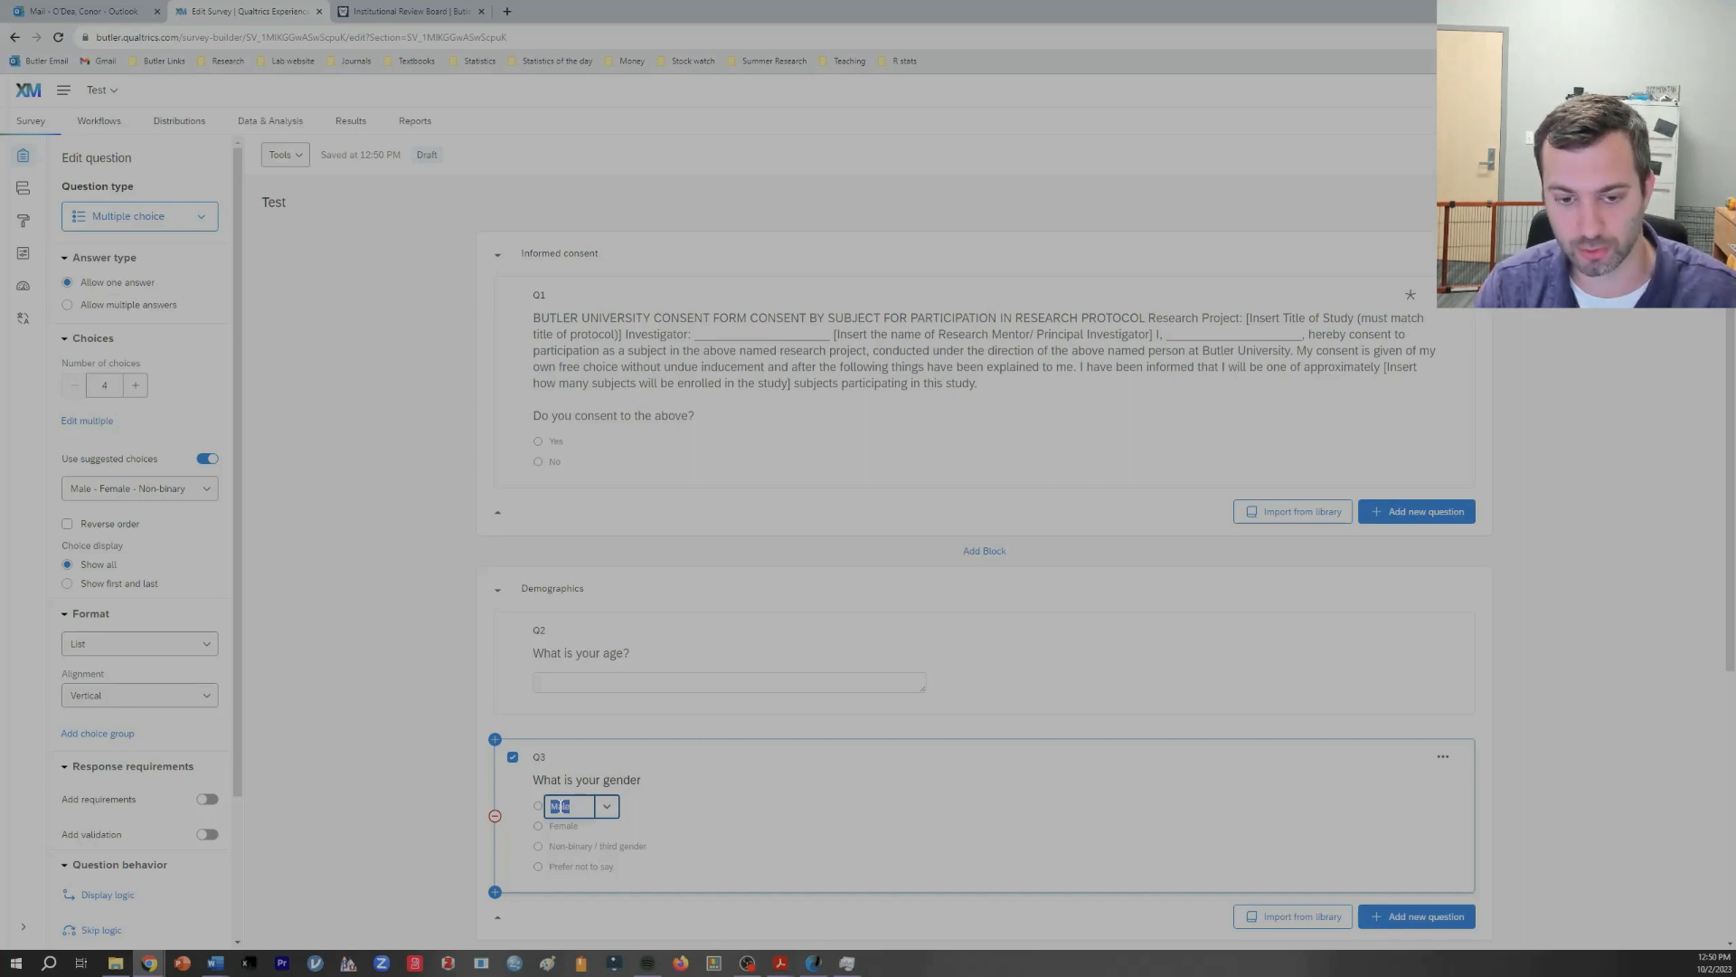
{"action": "type", "text": "Cis"}
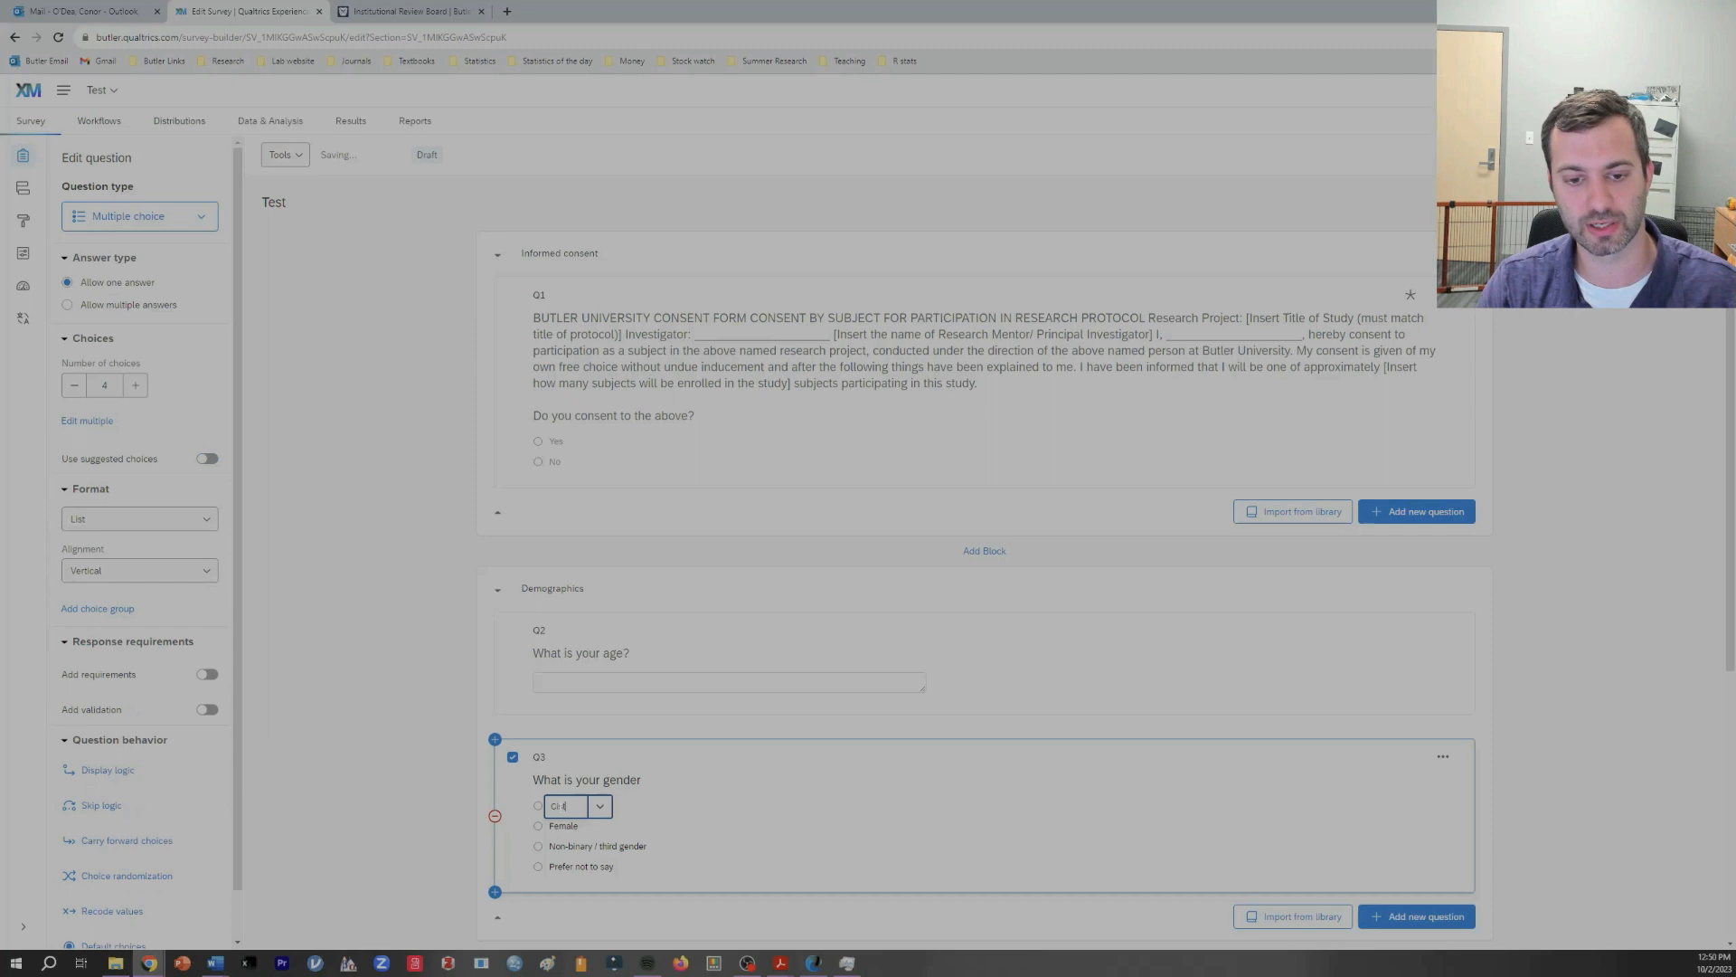
{"action": "type", "text": "gender man"}
{"action": "key", "text": "Return"}
{"action": "type", "text": "Cisgender woman"}
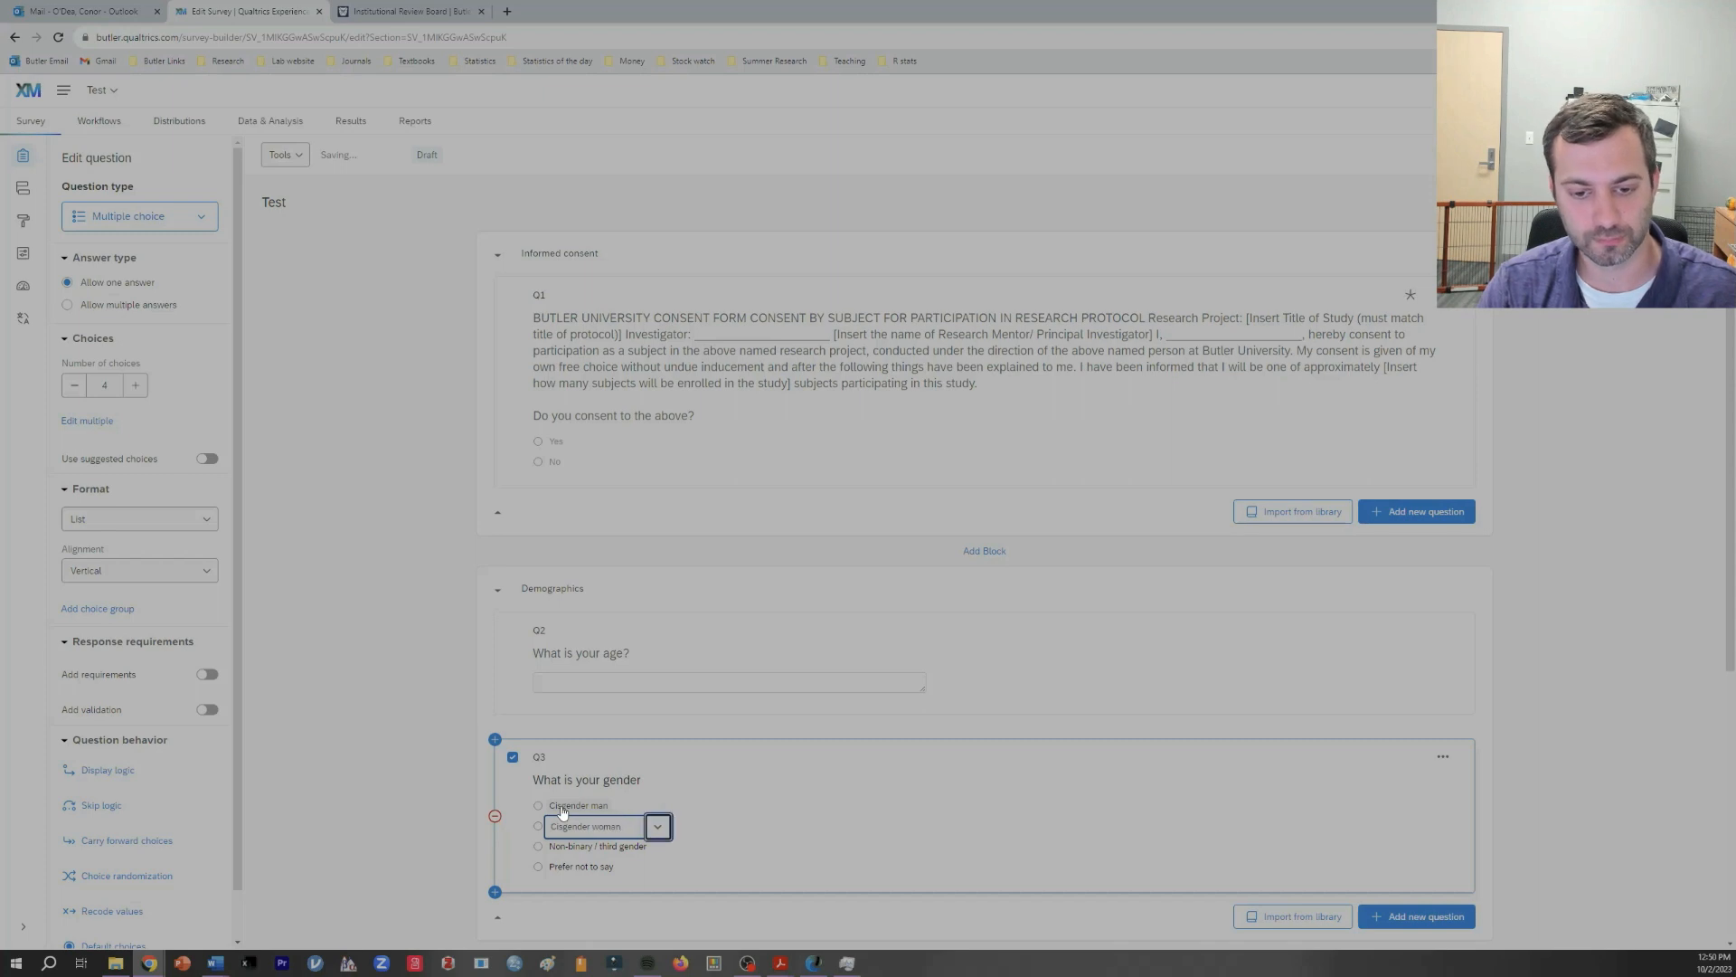
{"action": "key", "text": "Return"}
{"action": "type", "text": "Tra"}
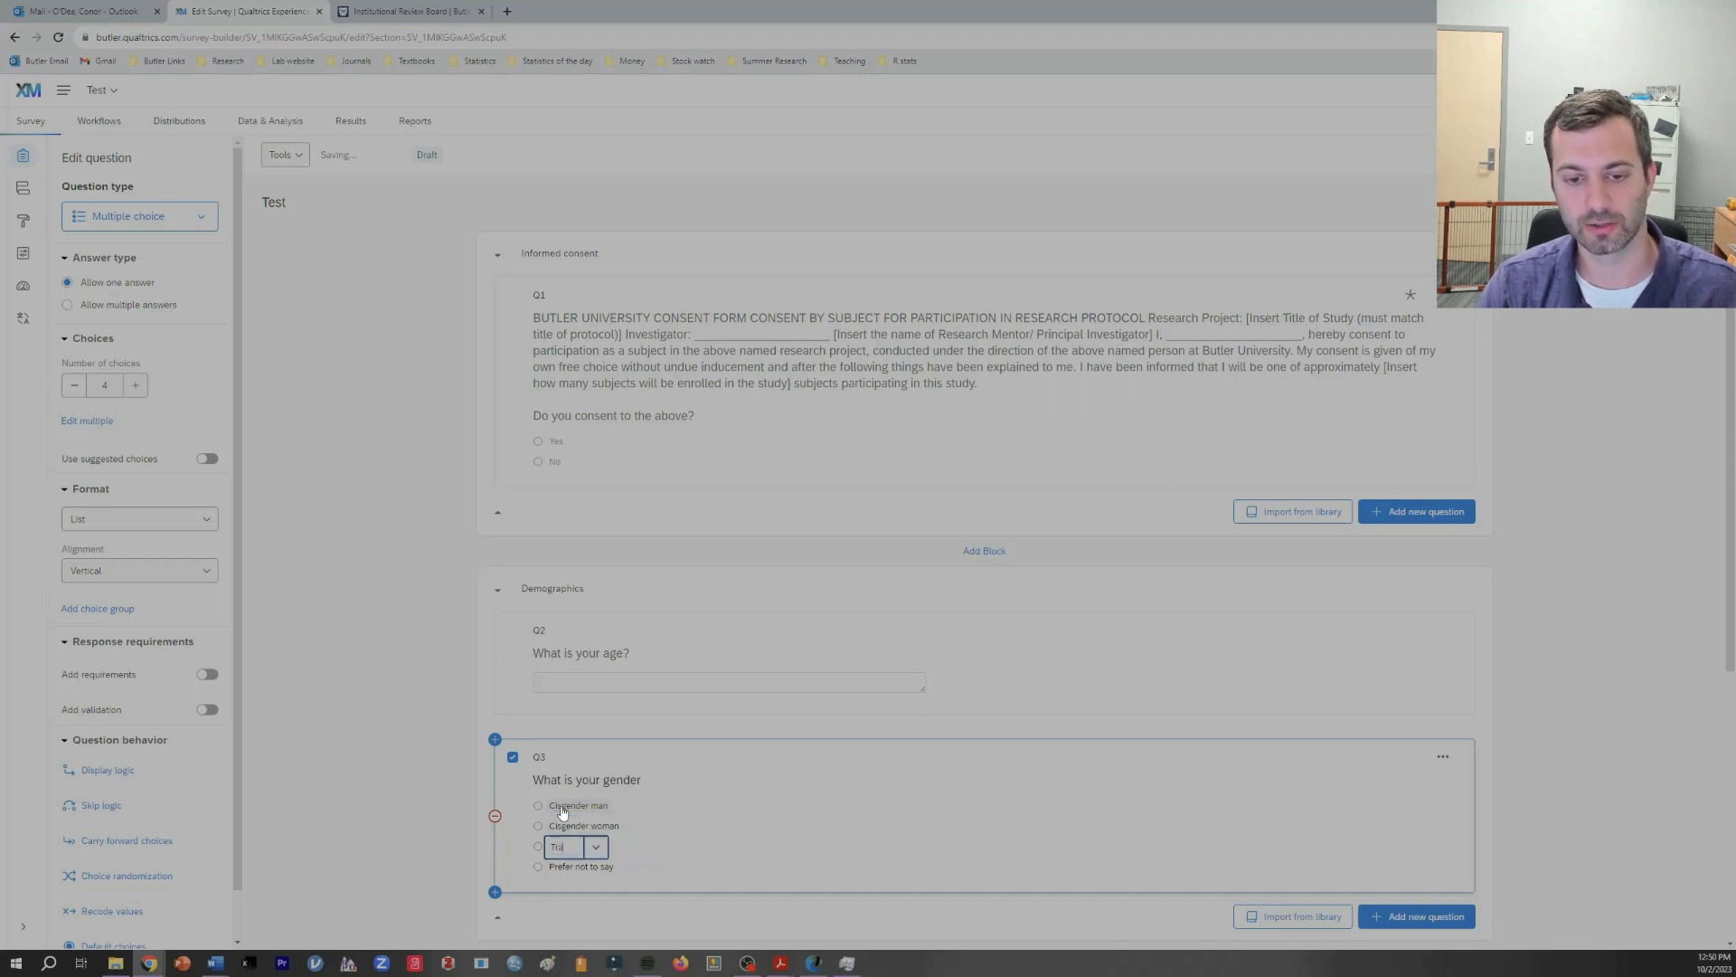
{"action": "type", "text": "nsgender man"}
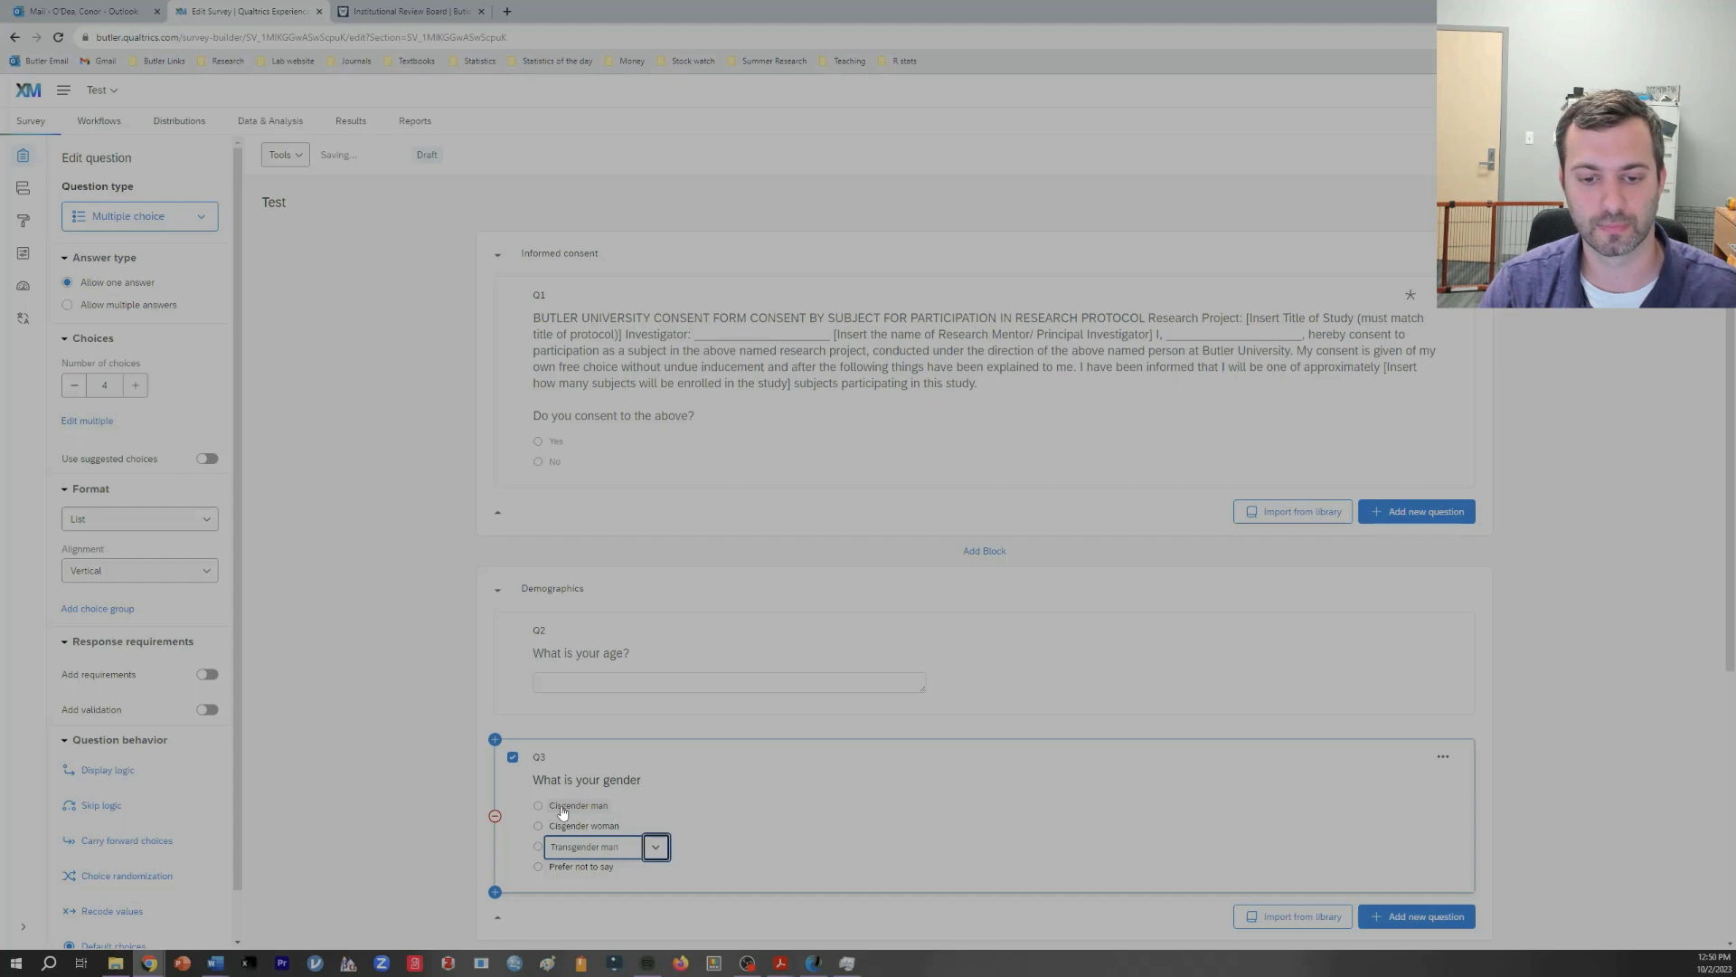
{"action": "key", "text": "Return"}
{"action": "type", "text": "Tra"}
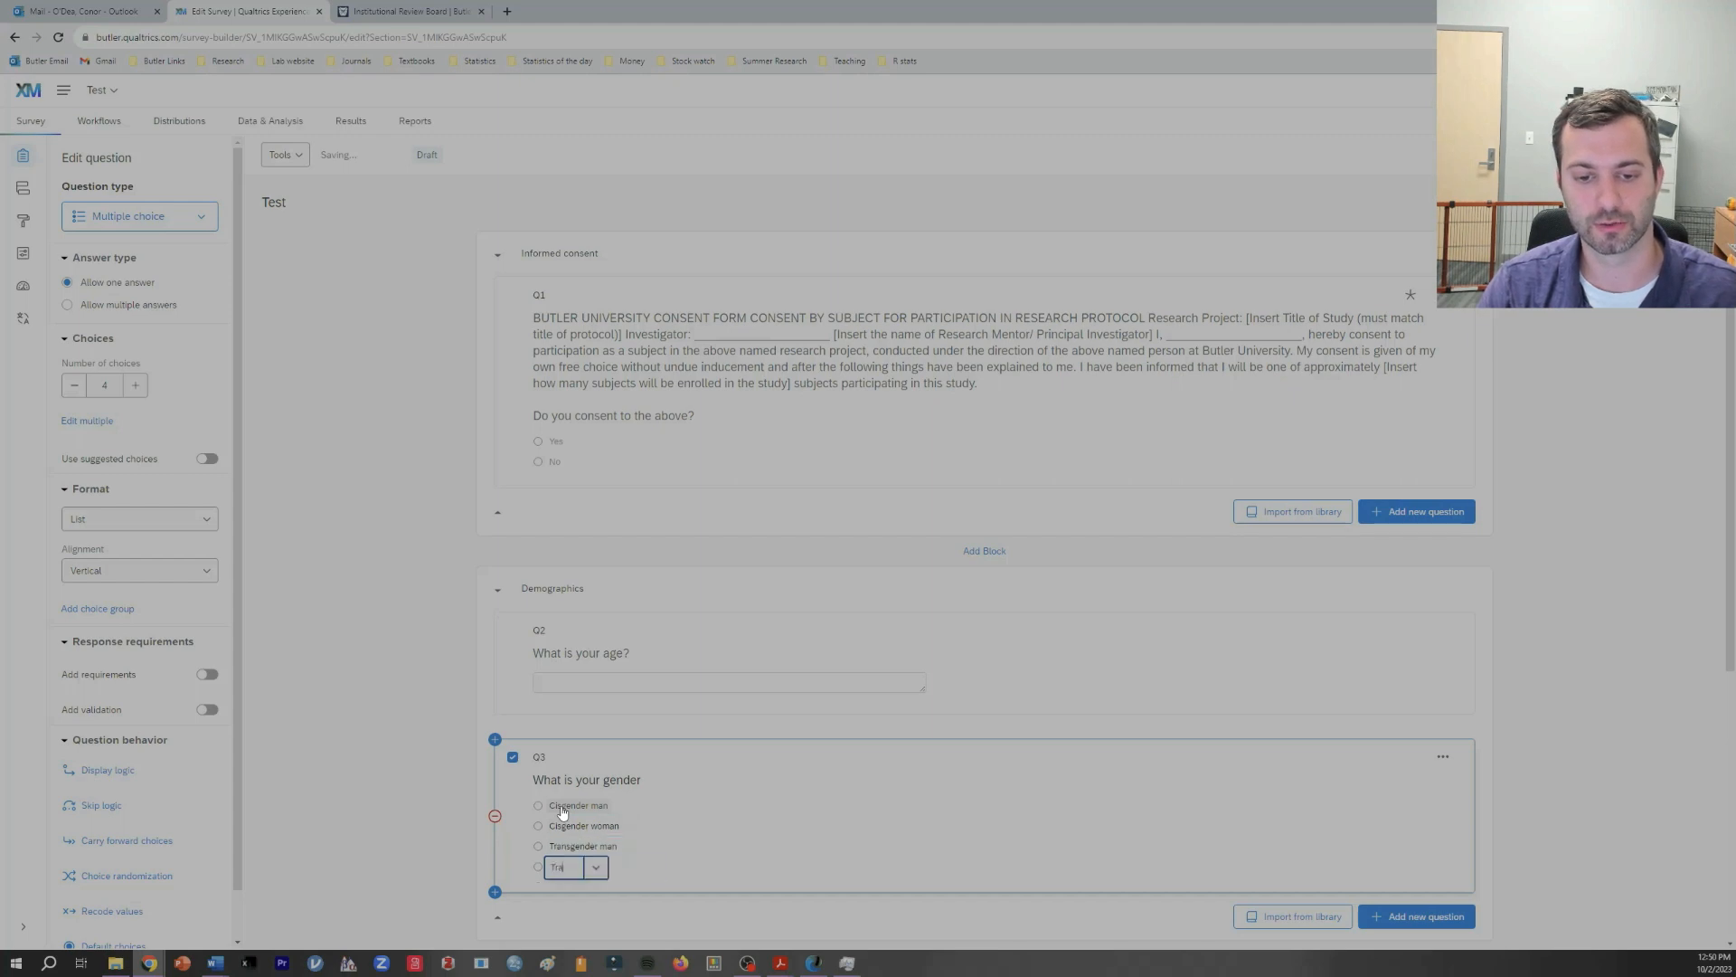
{"action": "type", "text": "nsgender woman"}
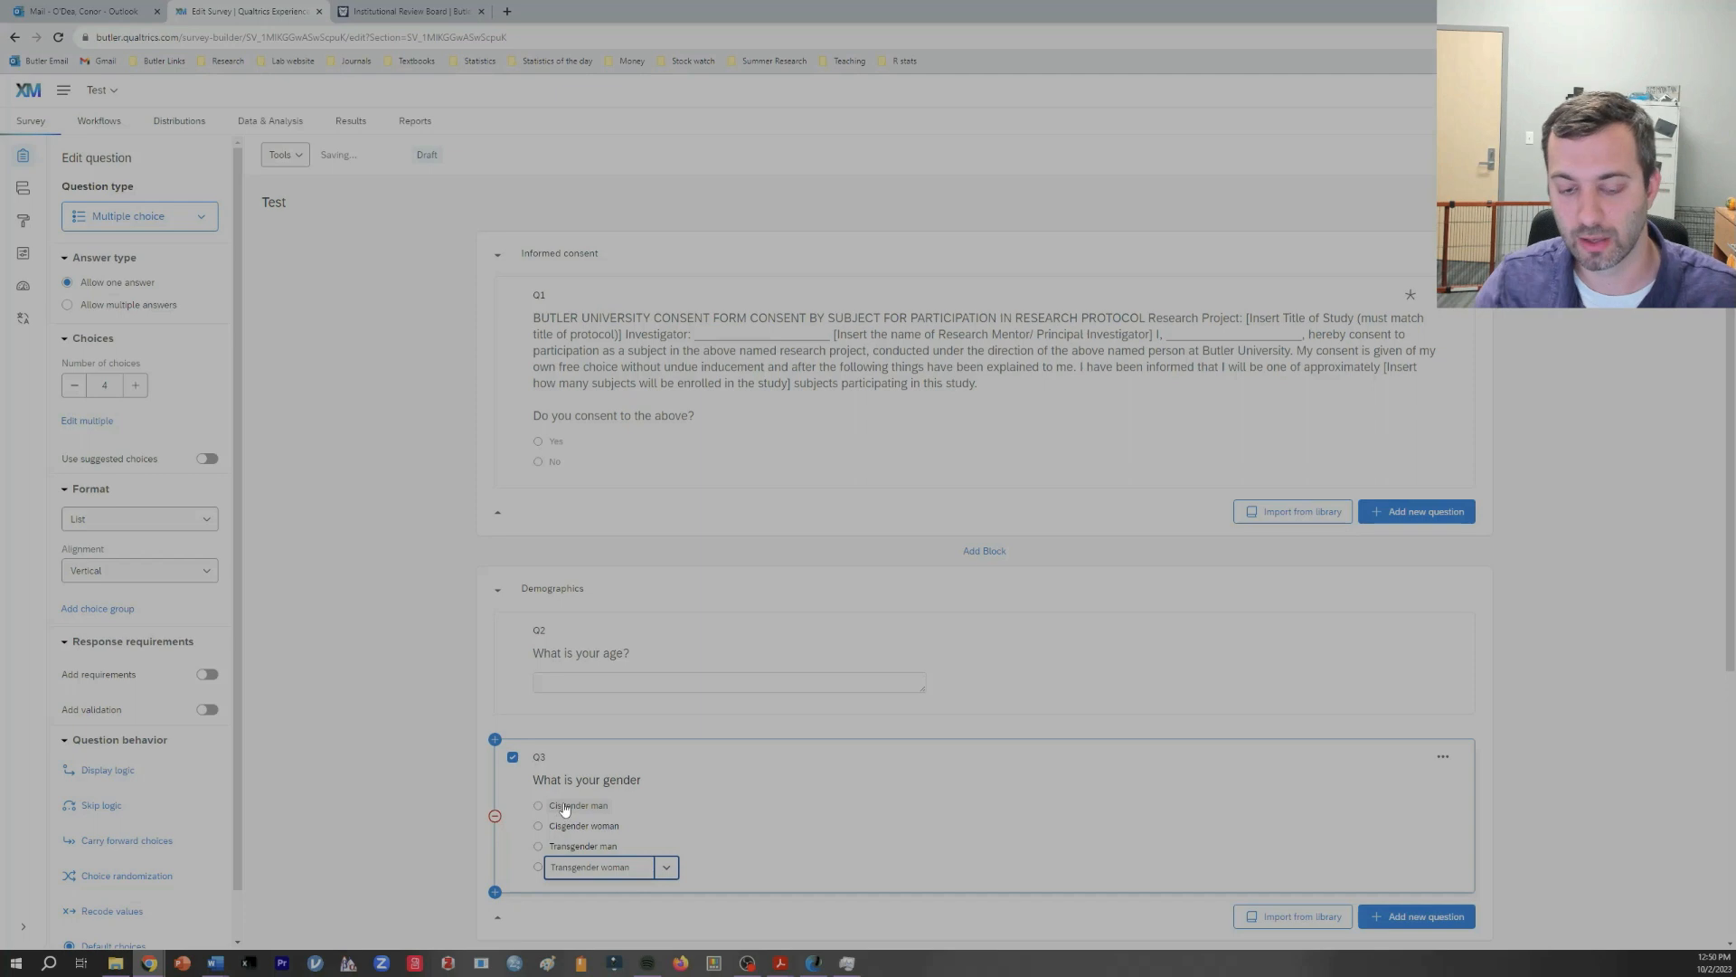
{"action": "left_click", "coordinate": [804, 804]}
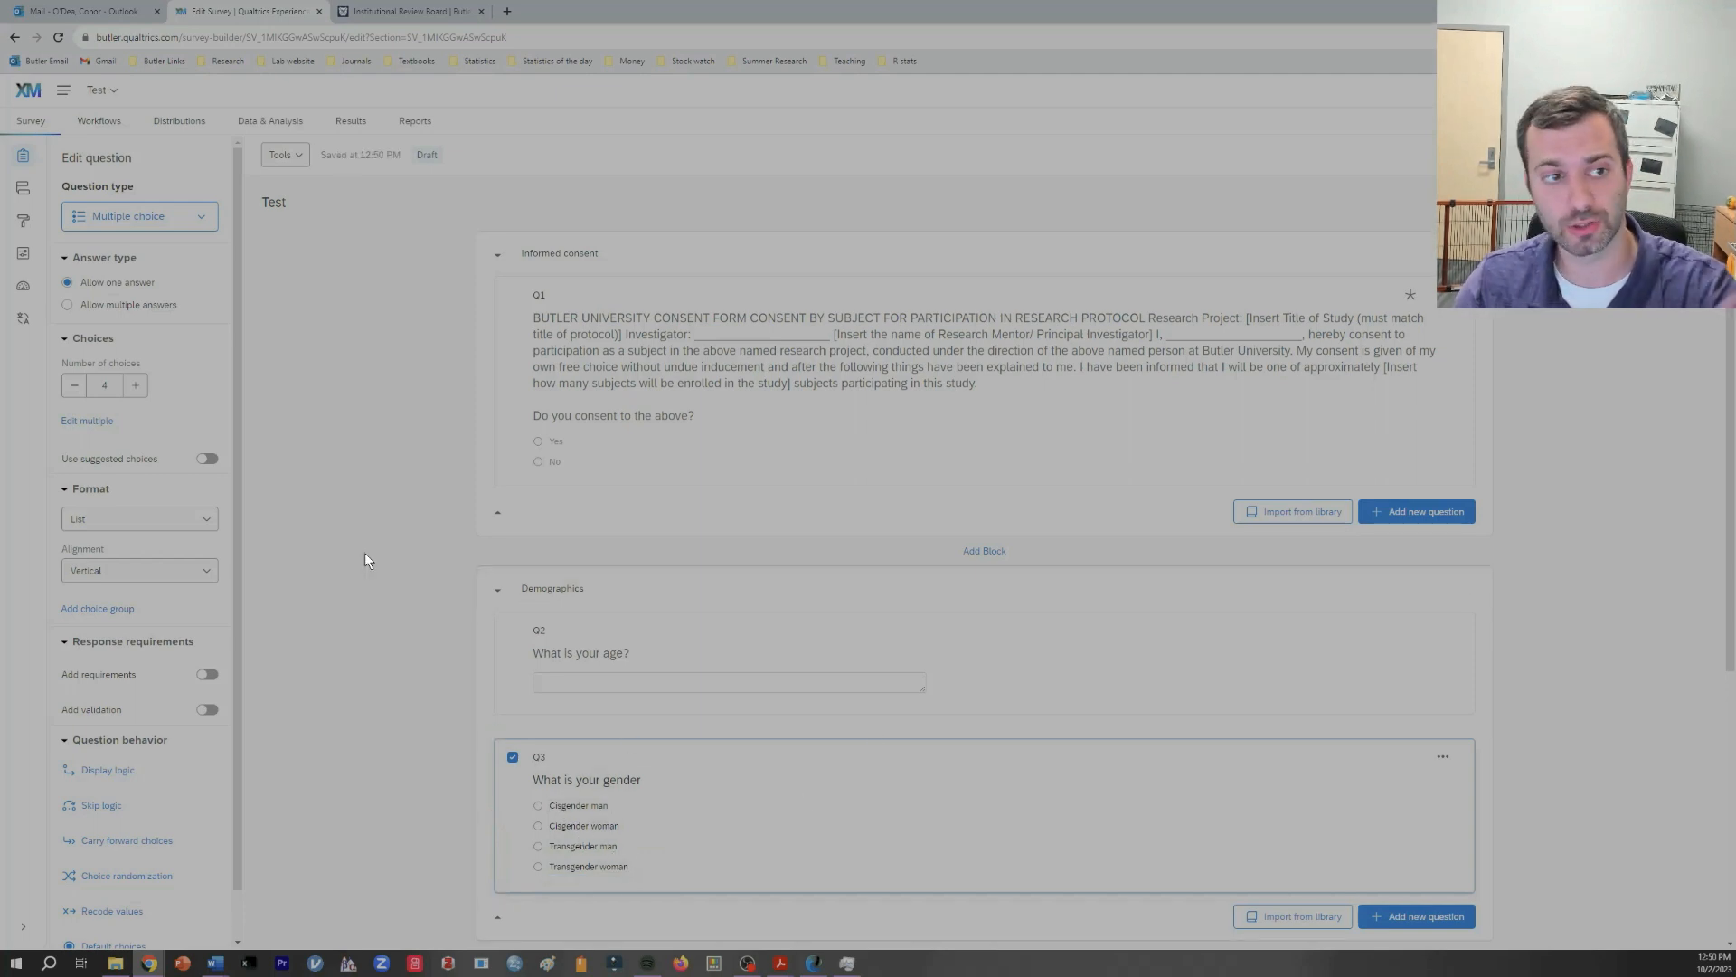
Step: Increase Q3 to seven choices and set the fifth choice to "Non-binary or gender fluid"
{"action": "left_click", "coordinate": [134, 385]}
{"action": "left_click", "coordinate": [135, 386]}
{"action": "left_click", "coordinate": [135, 385]}
{"action": "left_click", "coordinate": [595, 887]}
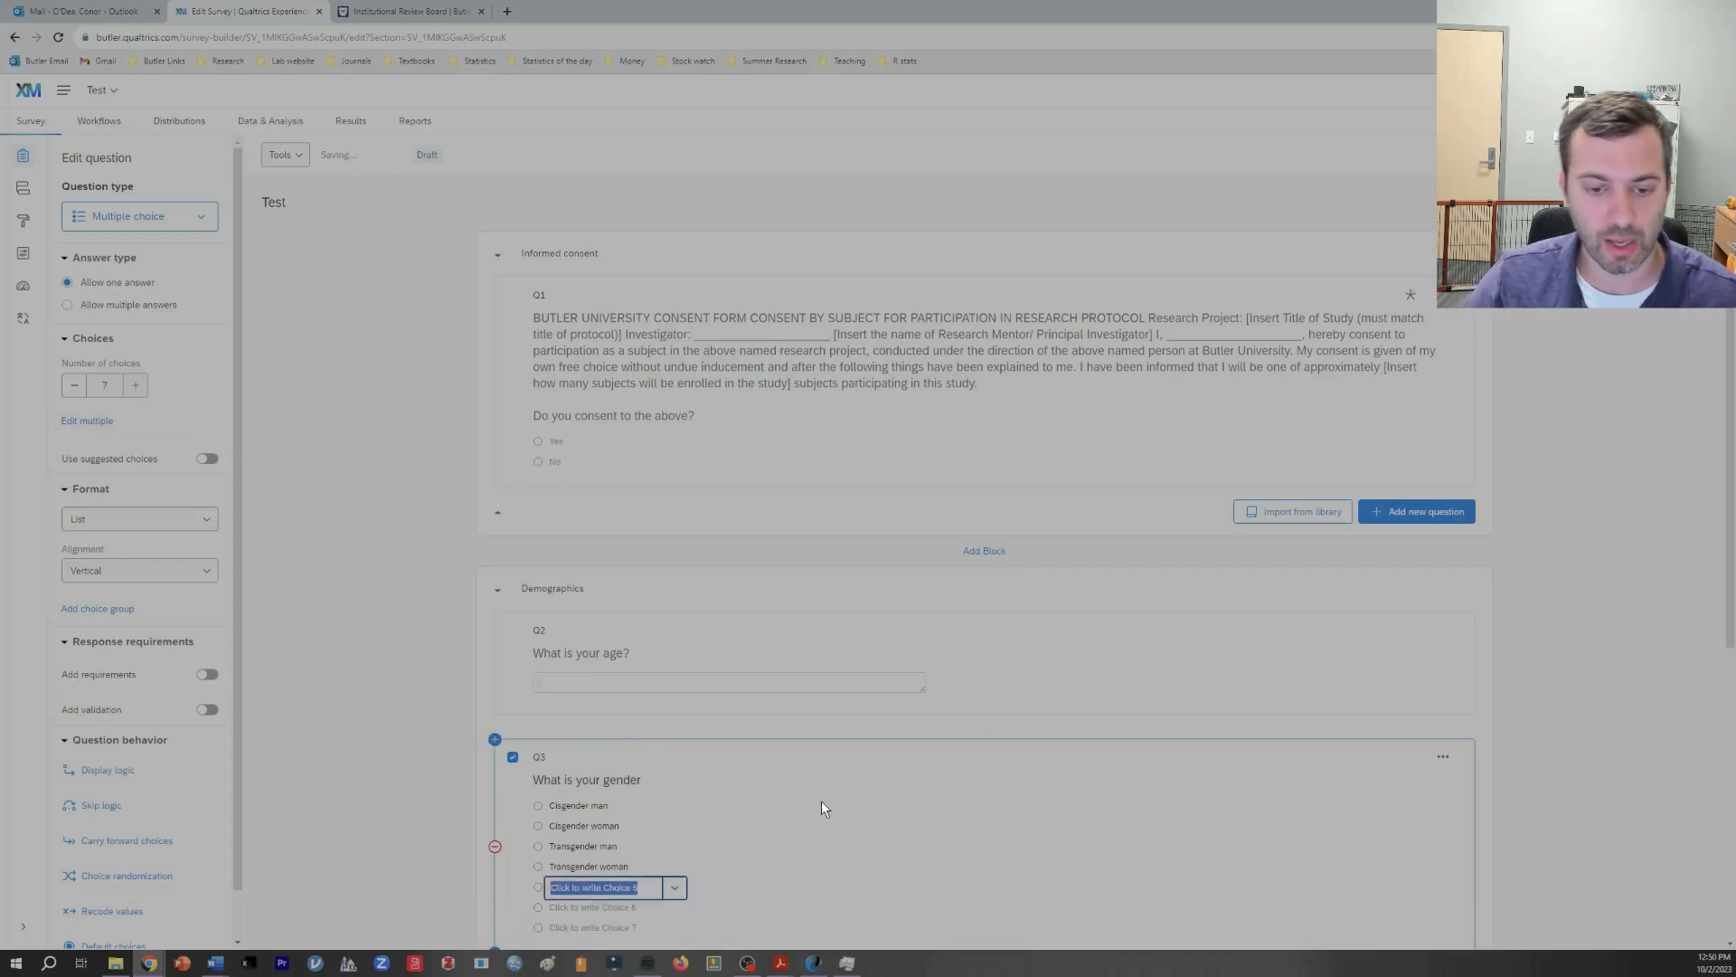
{"action": "type", "text": "Non"}
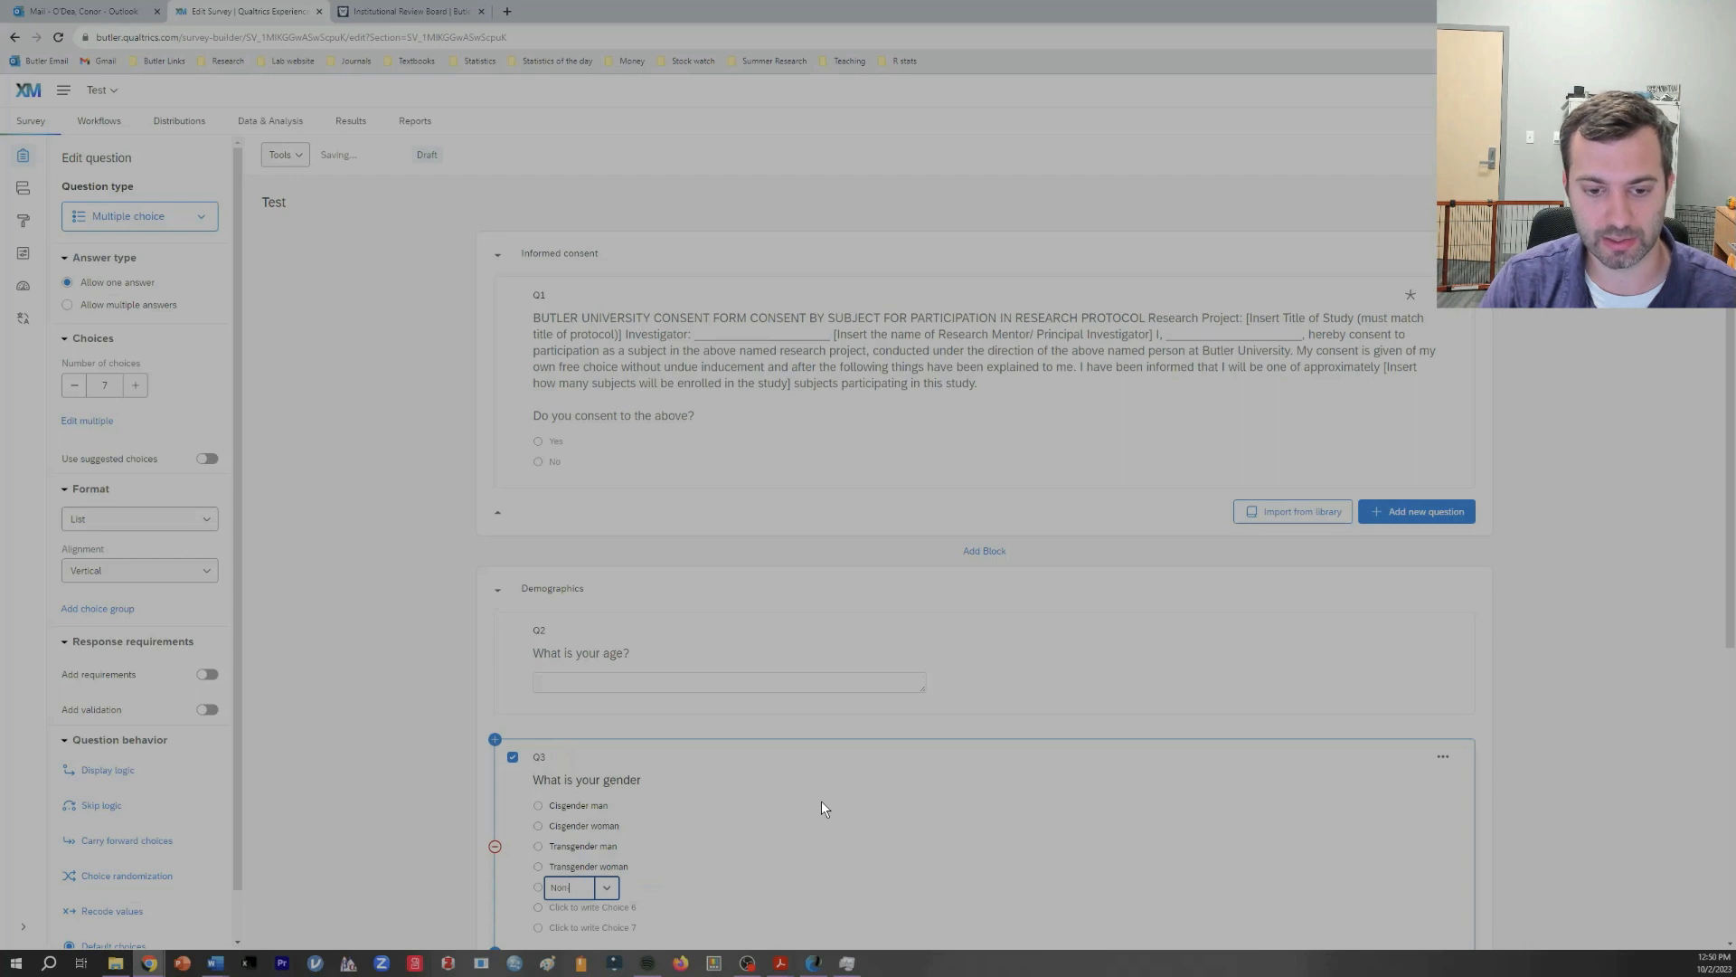
{"action": "type", "text": "-binary"}
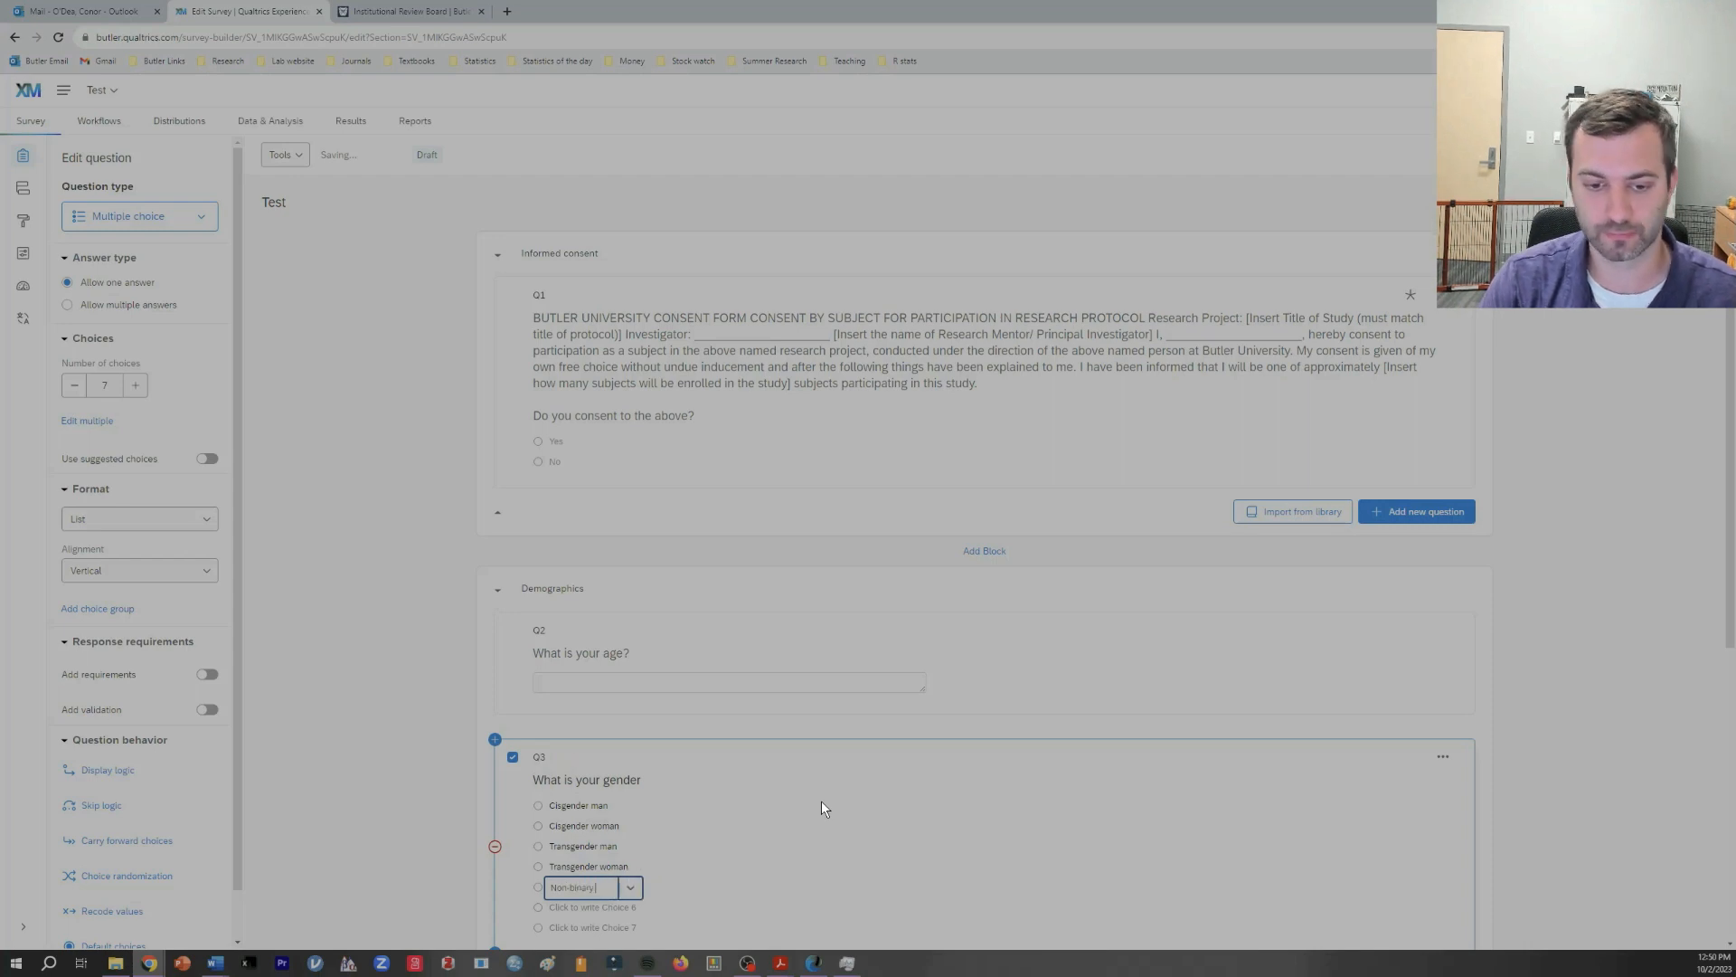
{"action": "type", "text": " or gend"}
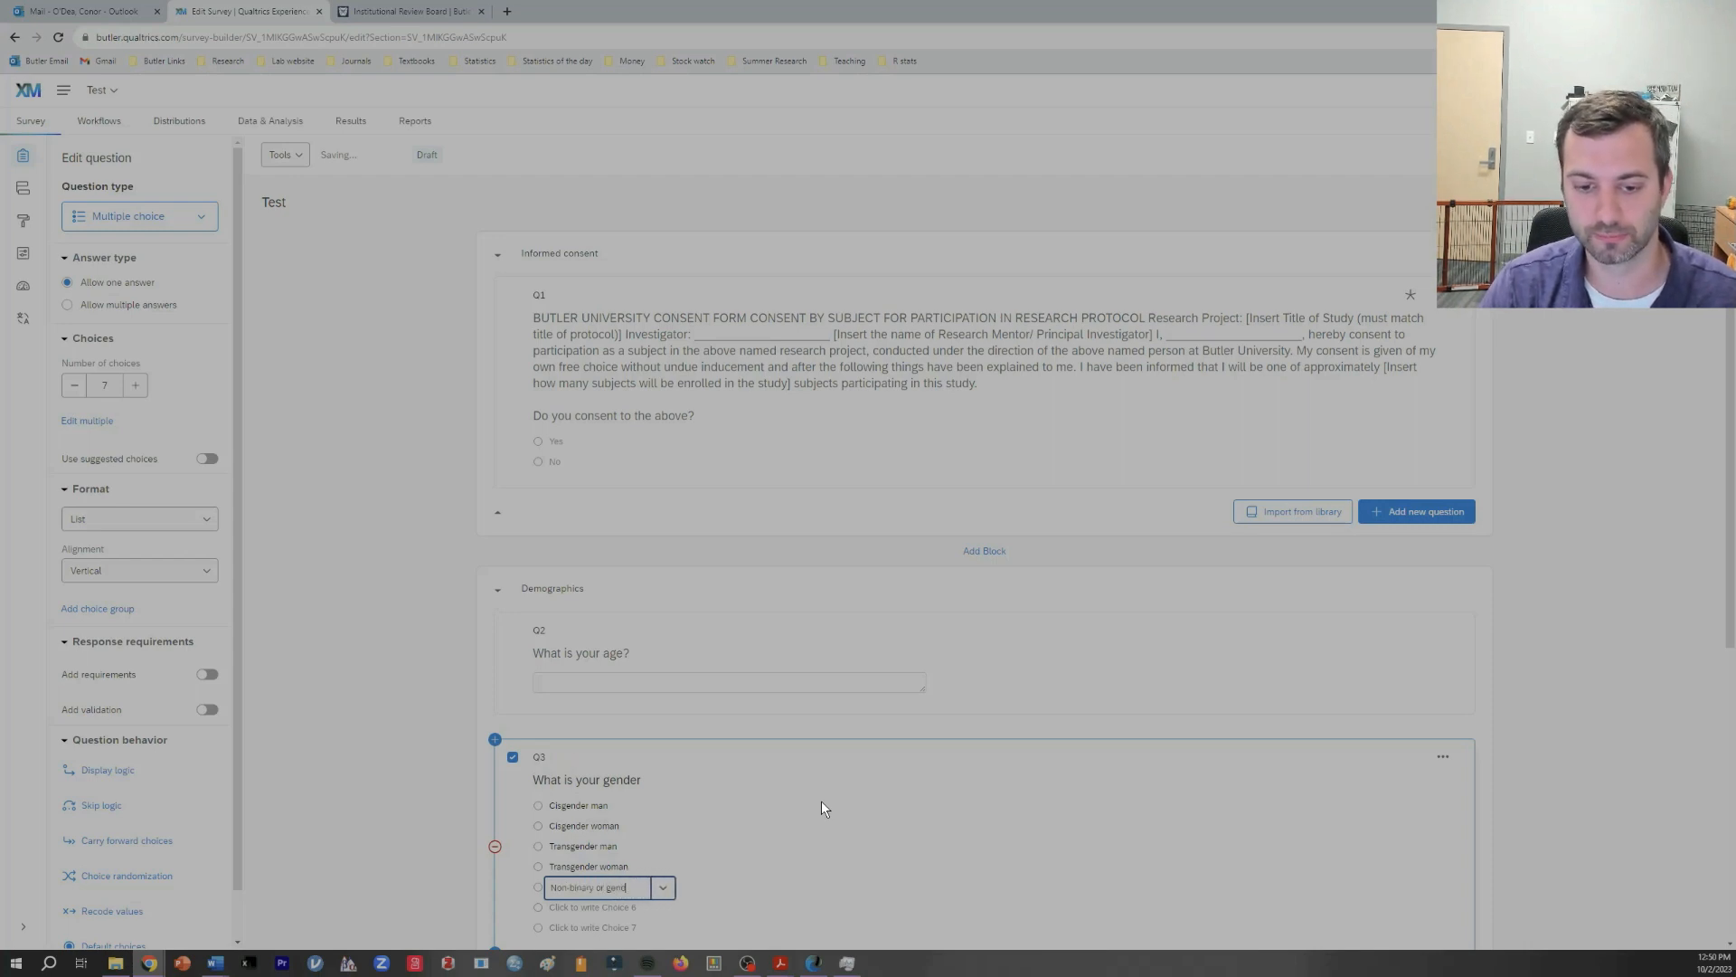
{"action": "type", "text": "er fluid"}
{"action": "left_click", "coordinate": [844, 851]}
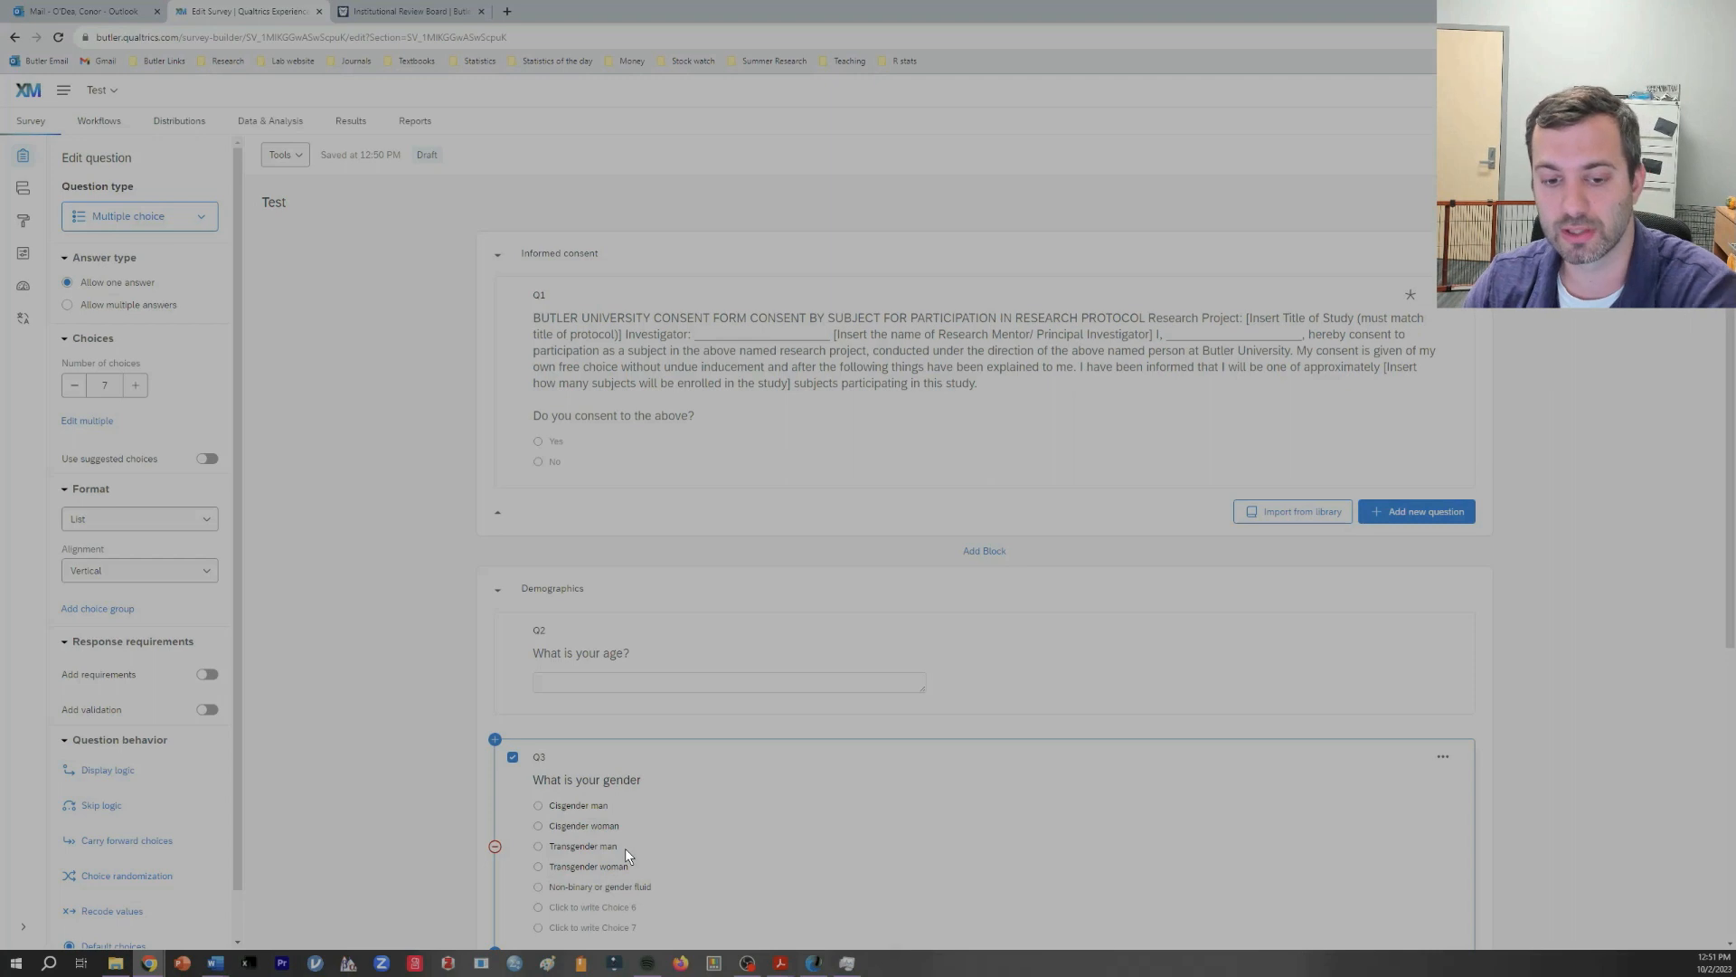
Step: Set the sixth choice of Q3 to "My gender is not listed, please indicate" and allow text entry for it
{"action": "left_click", "coordinate": [592, 909]}
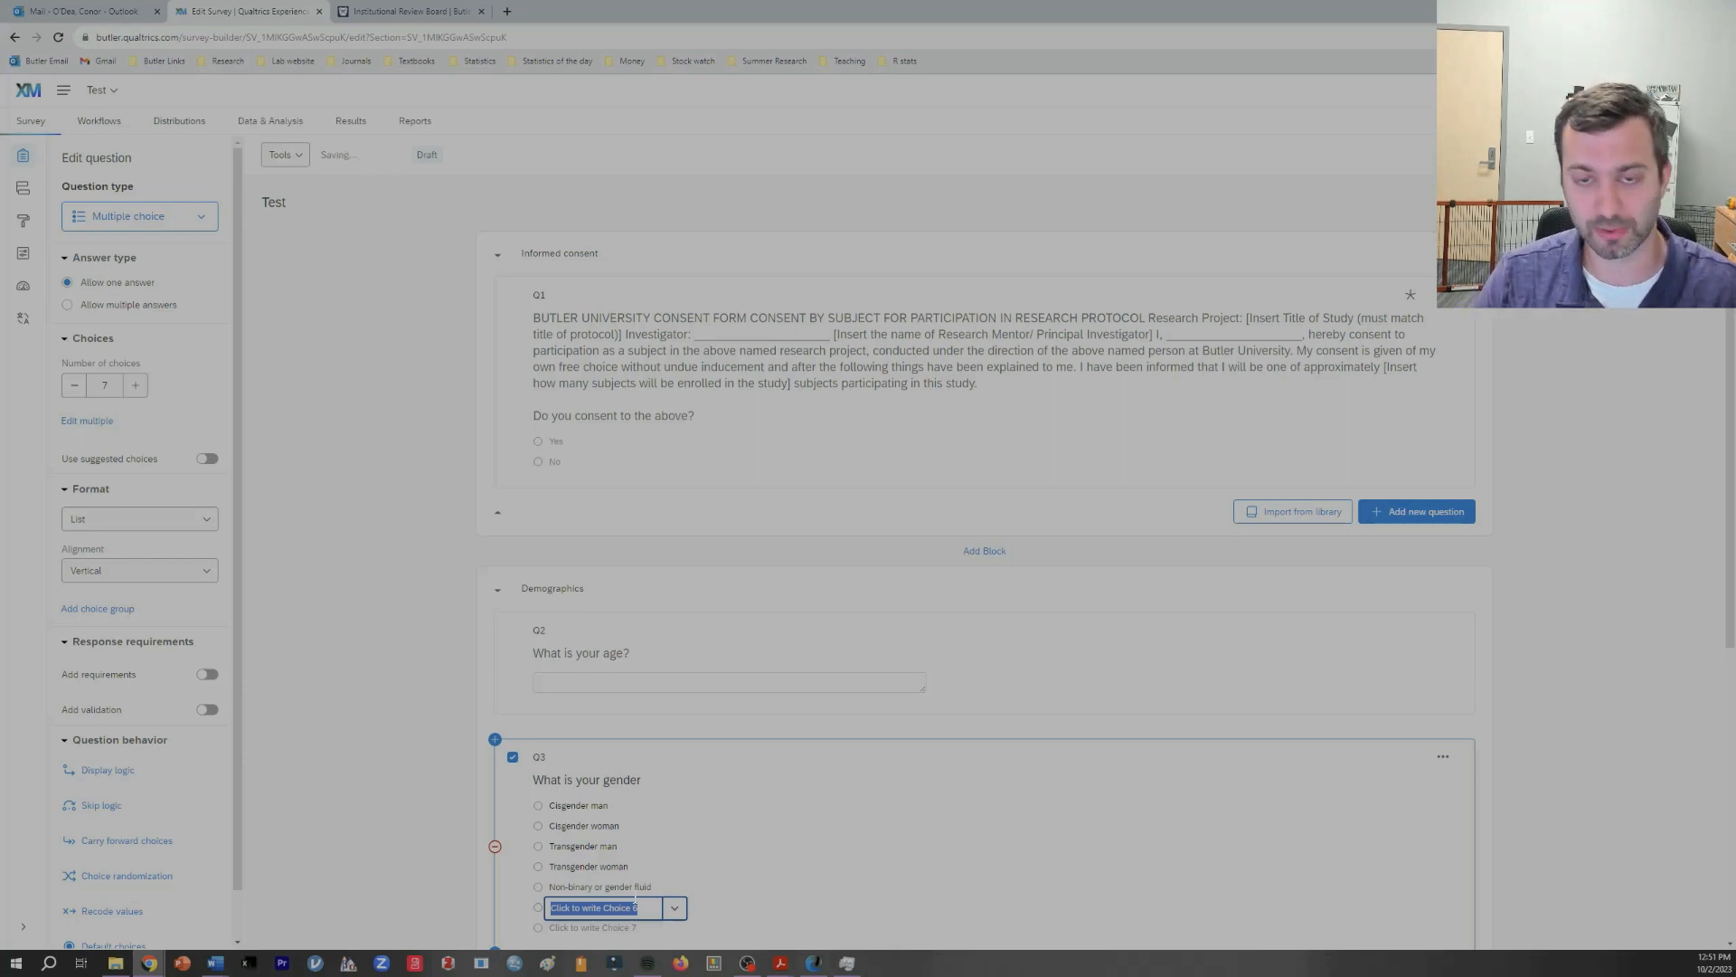
{"action": "type", "text": "My ge"}
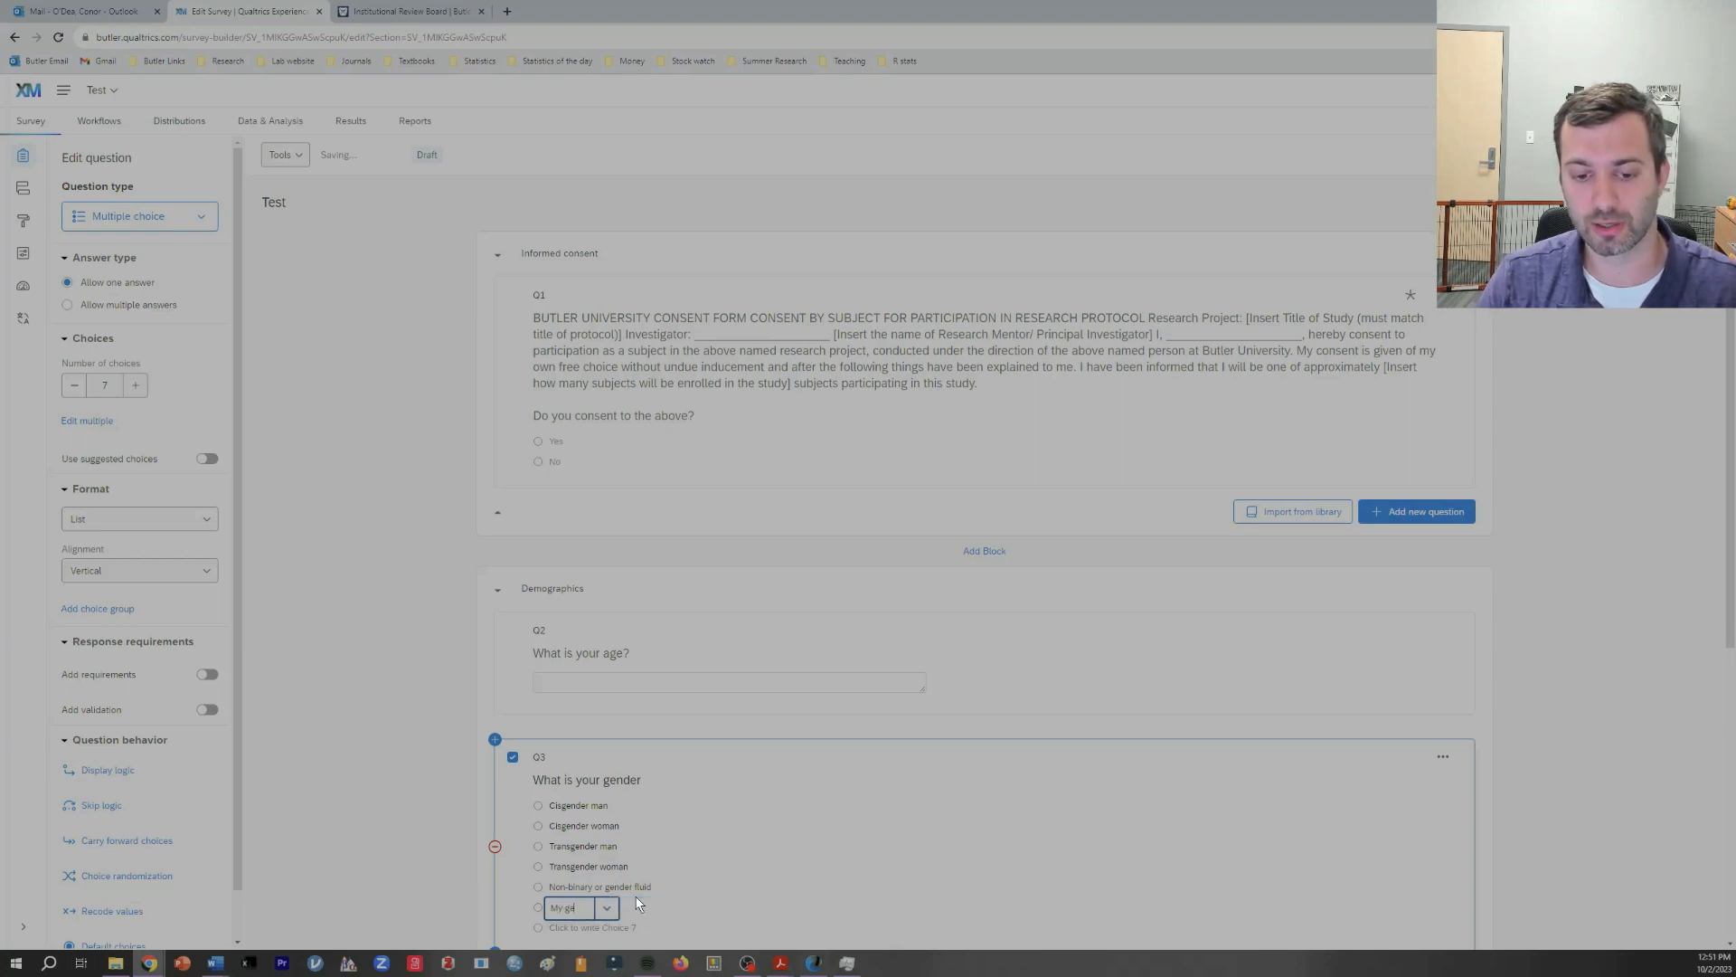
{"action": "type", "text": "nder is not list"}
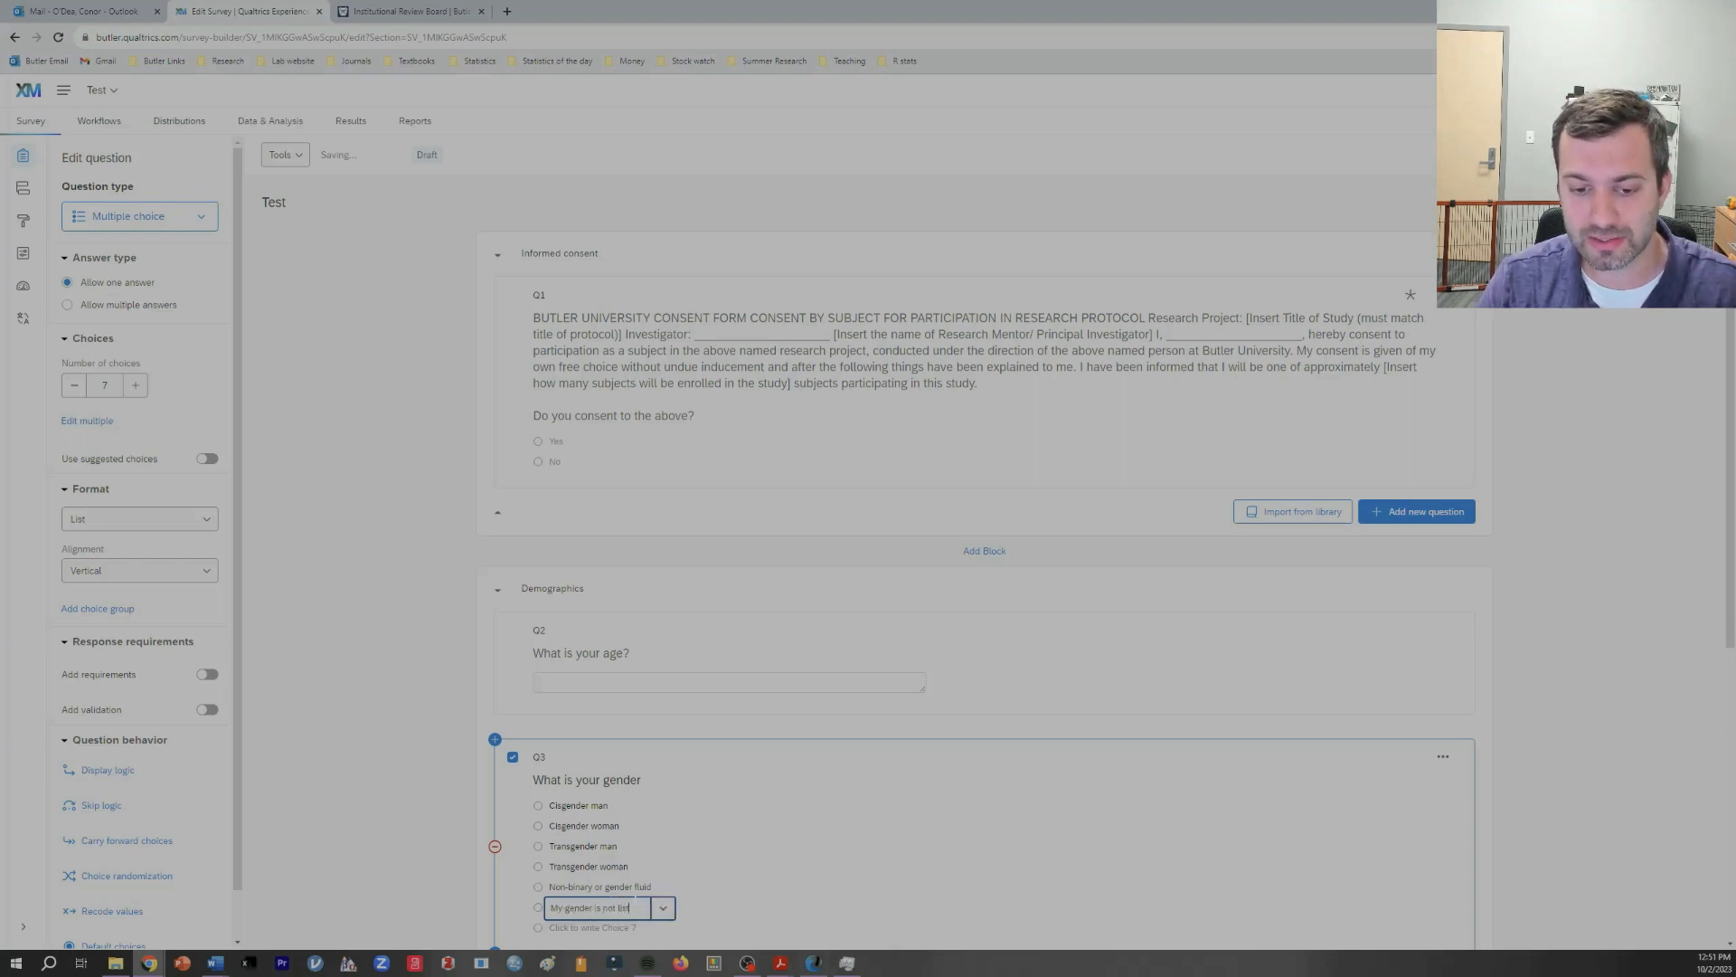
{"action": "type", "text": "ed, please indi"}
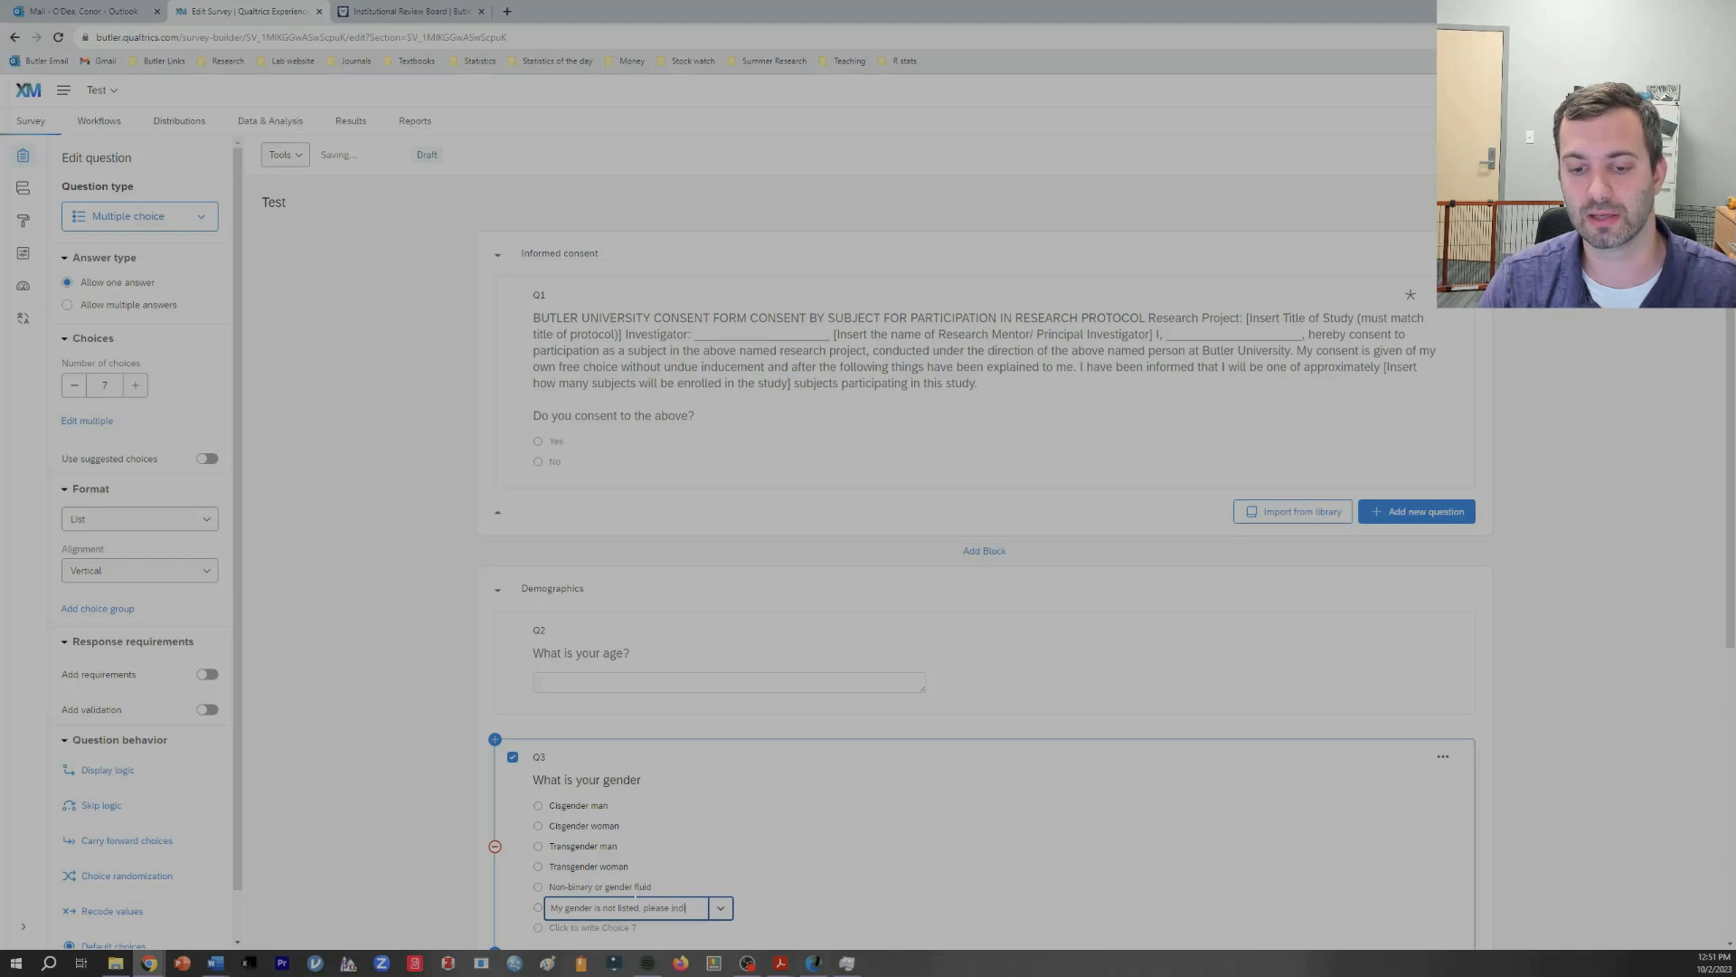
{"action": "type", "text": "cate"}
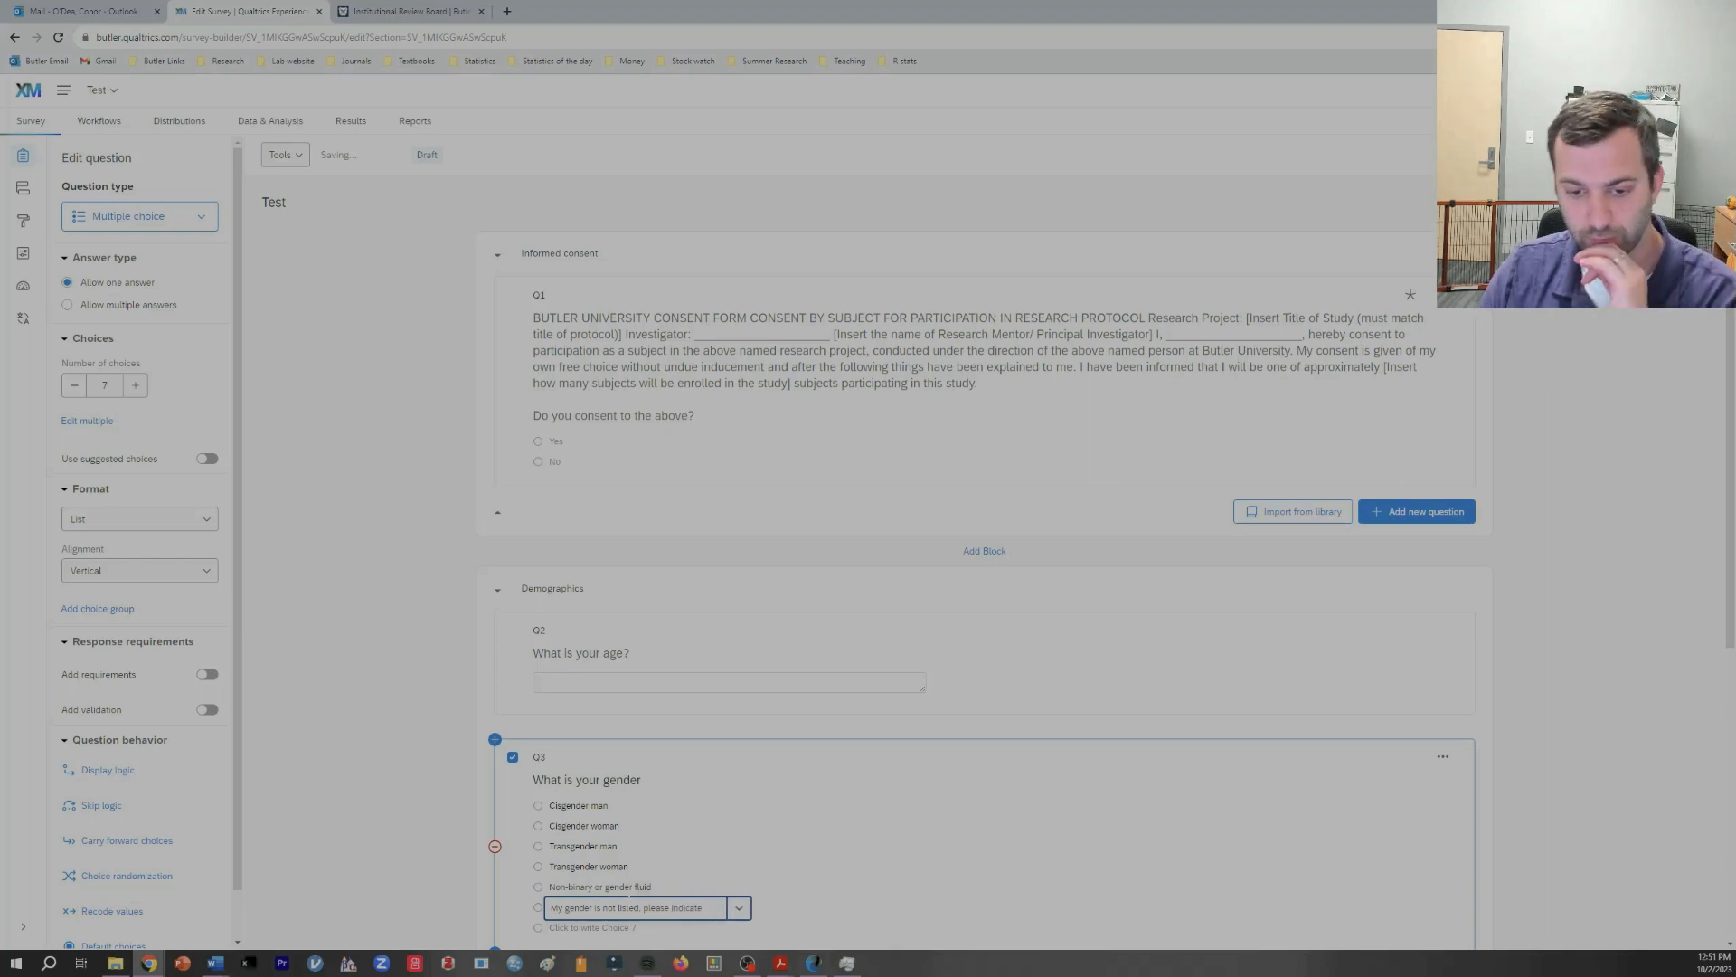
{"action": "left_click", "coordinate": [741, 910]}
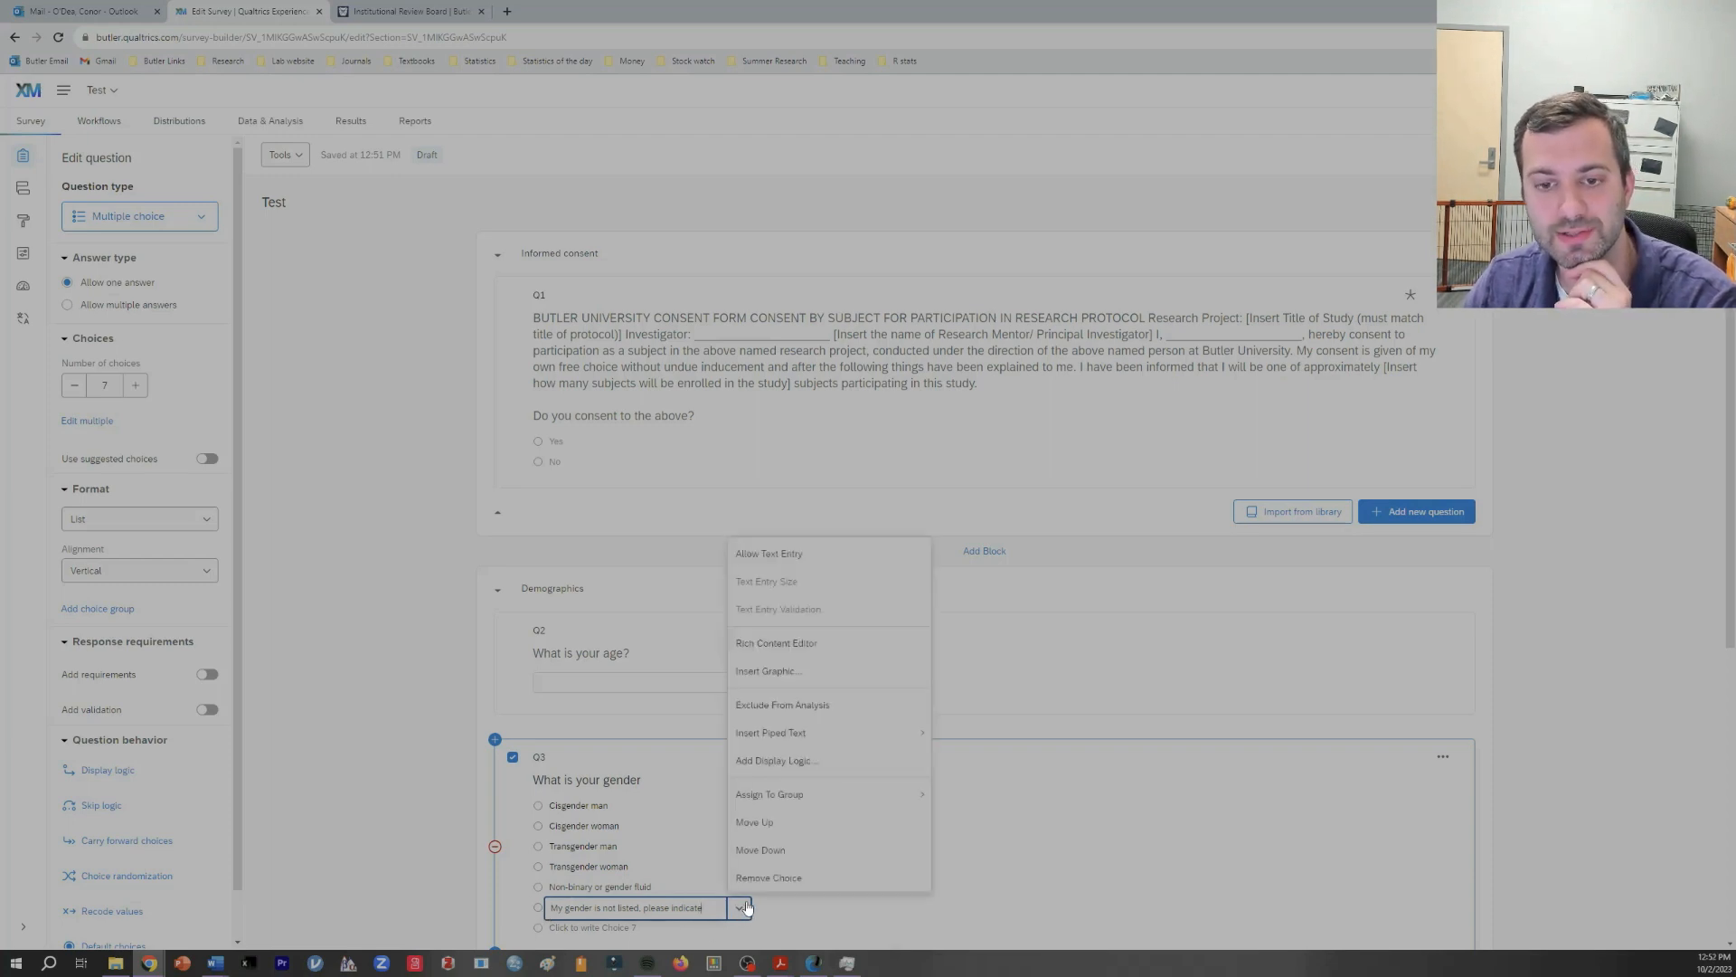
{"action": "left_click", "coordinate": [806, 556]}
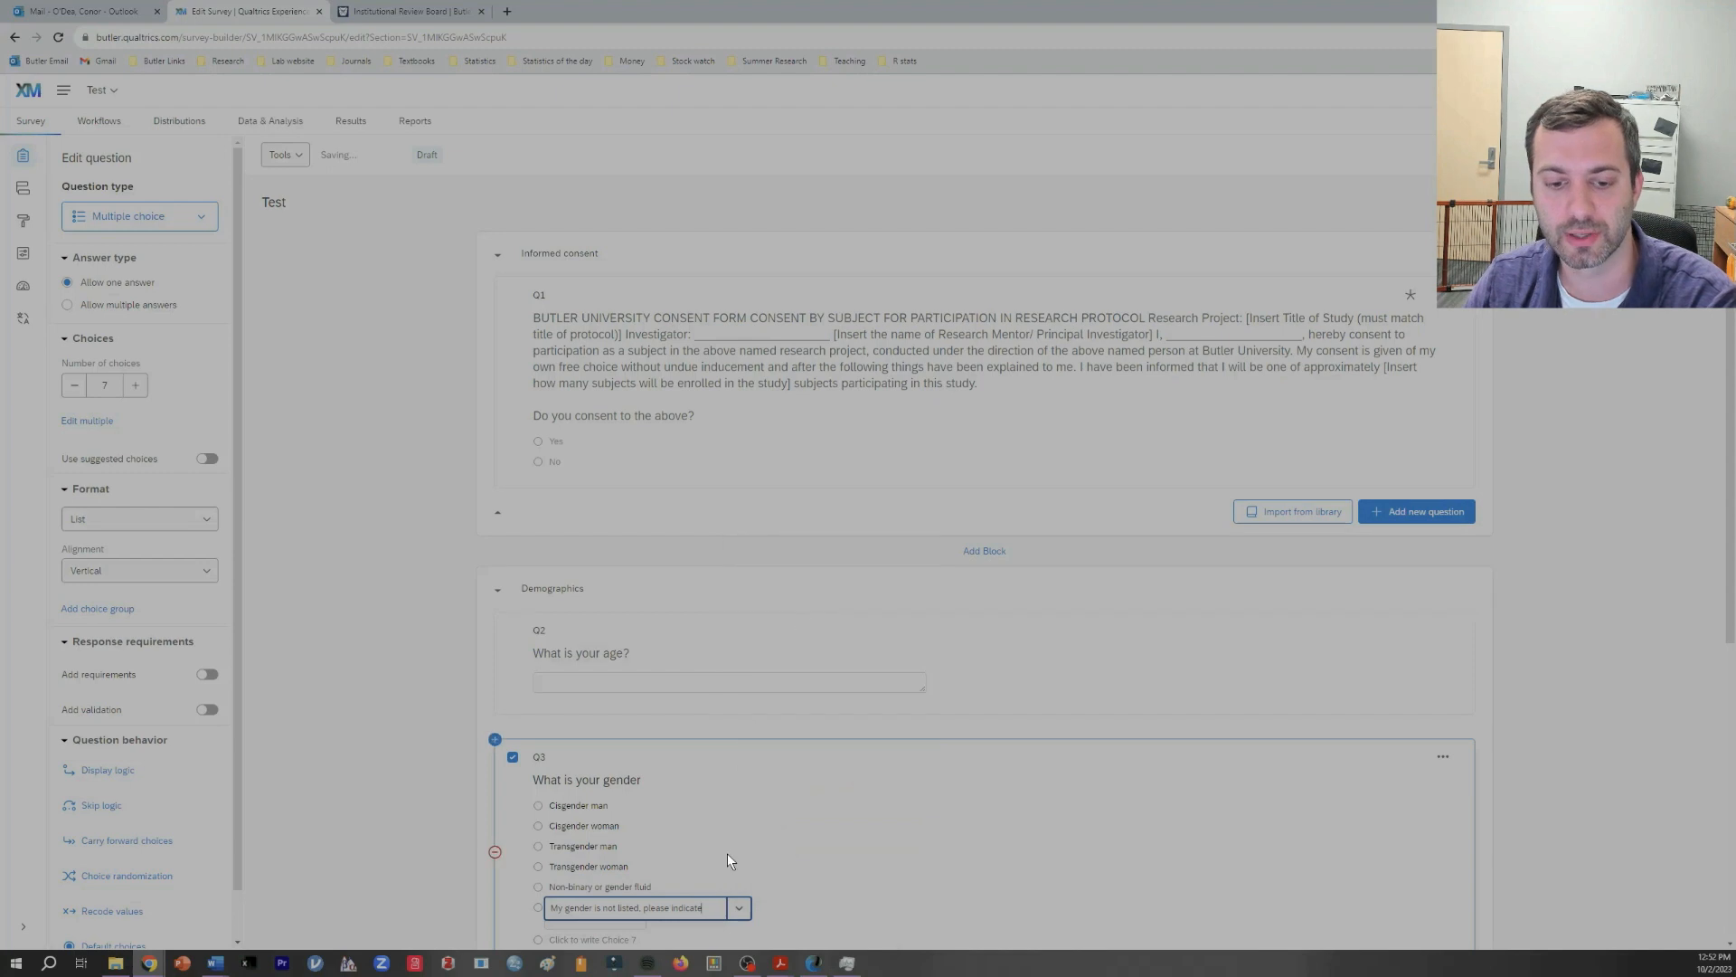
Step: Set the seventh choice of Q3 to "Prefer not to disclose"
{"action": "scroll", "coordinate": [789, 806], "scroll_direction": "down", "scroll_amount": 2}
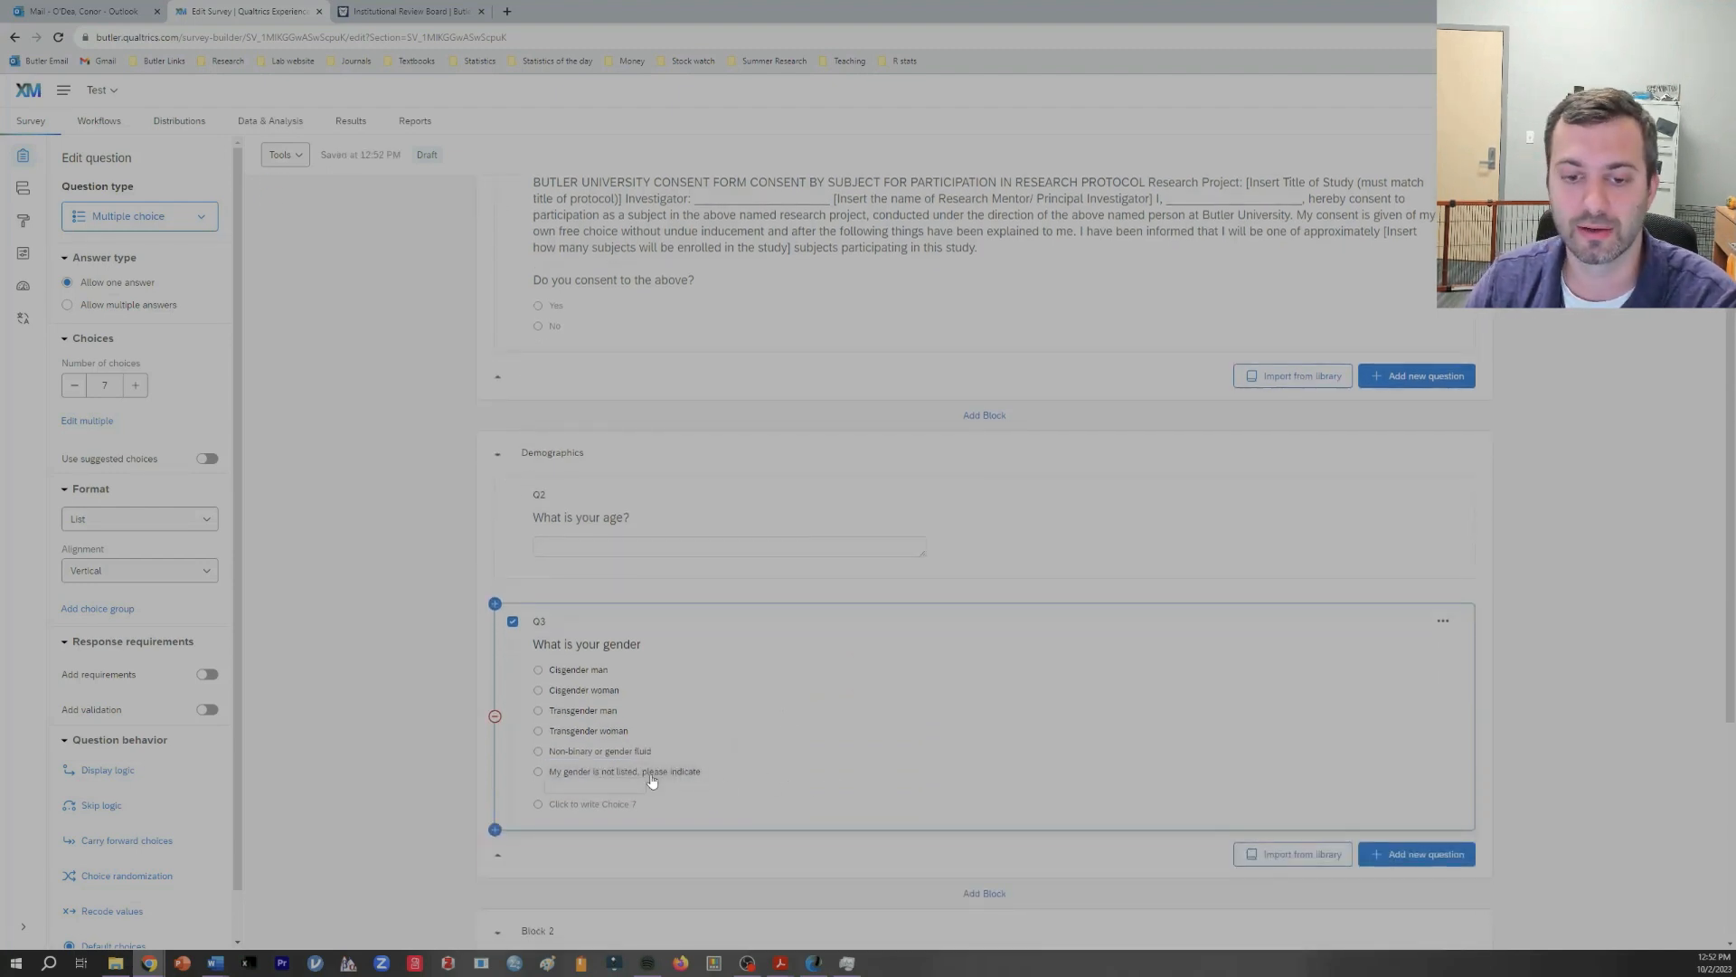
{"action": "left_click", "coordinate": [588, 804]}
{"action": "type", "text": "Prefer not to disclose"}
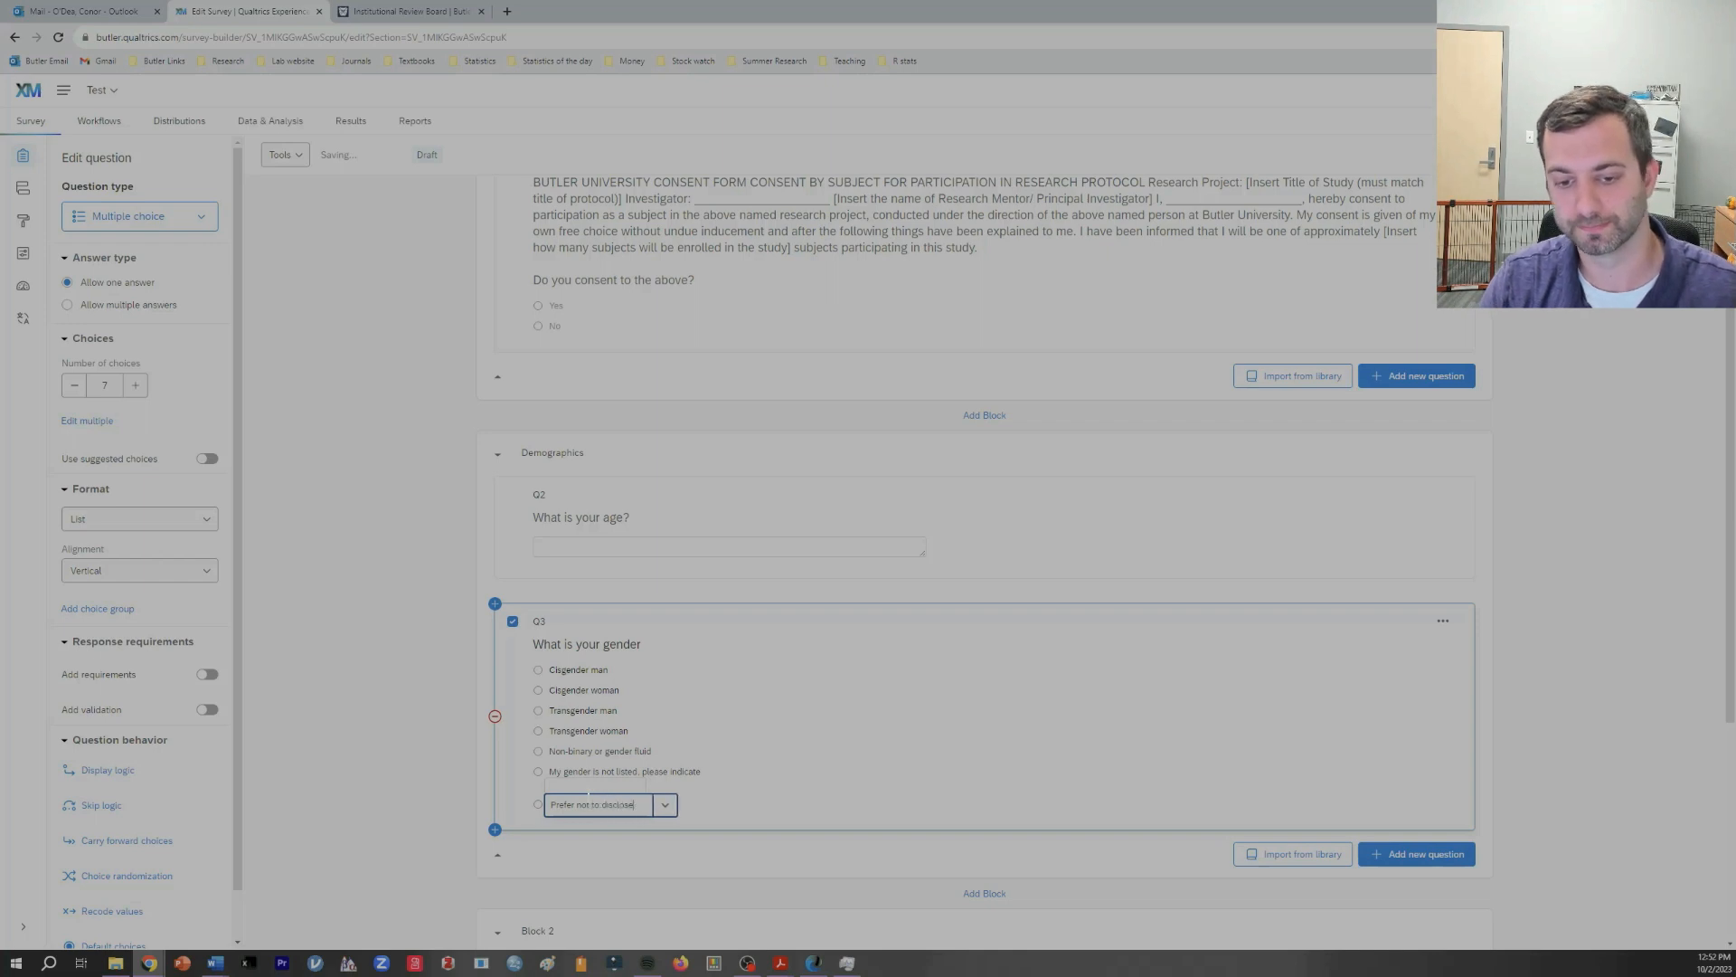
{"action": "left_click", "coordinate": [701, 787]}
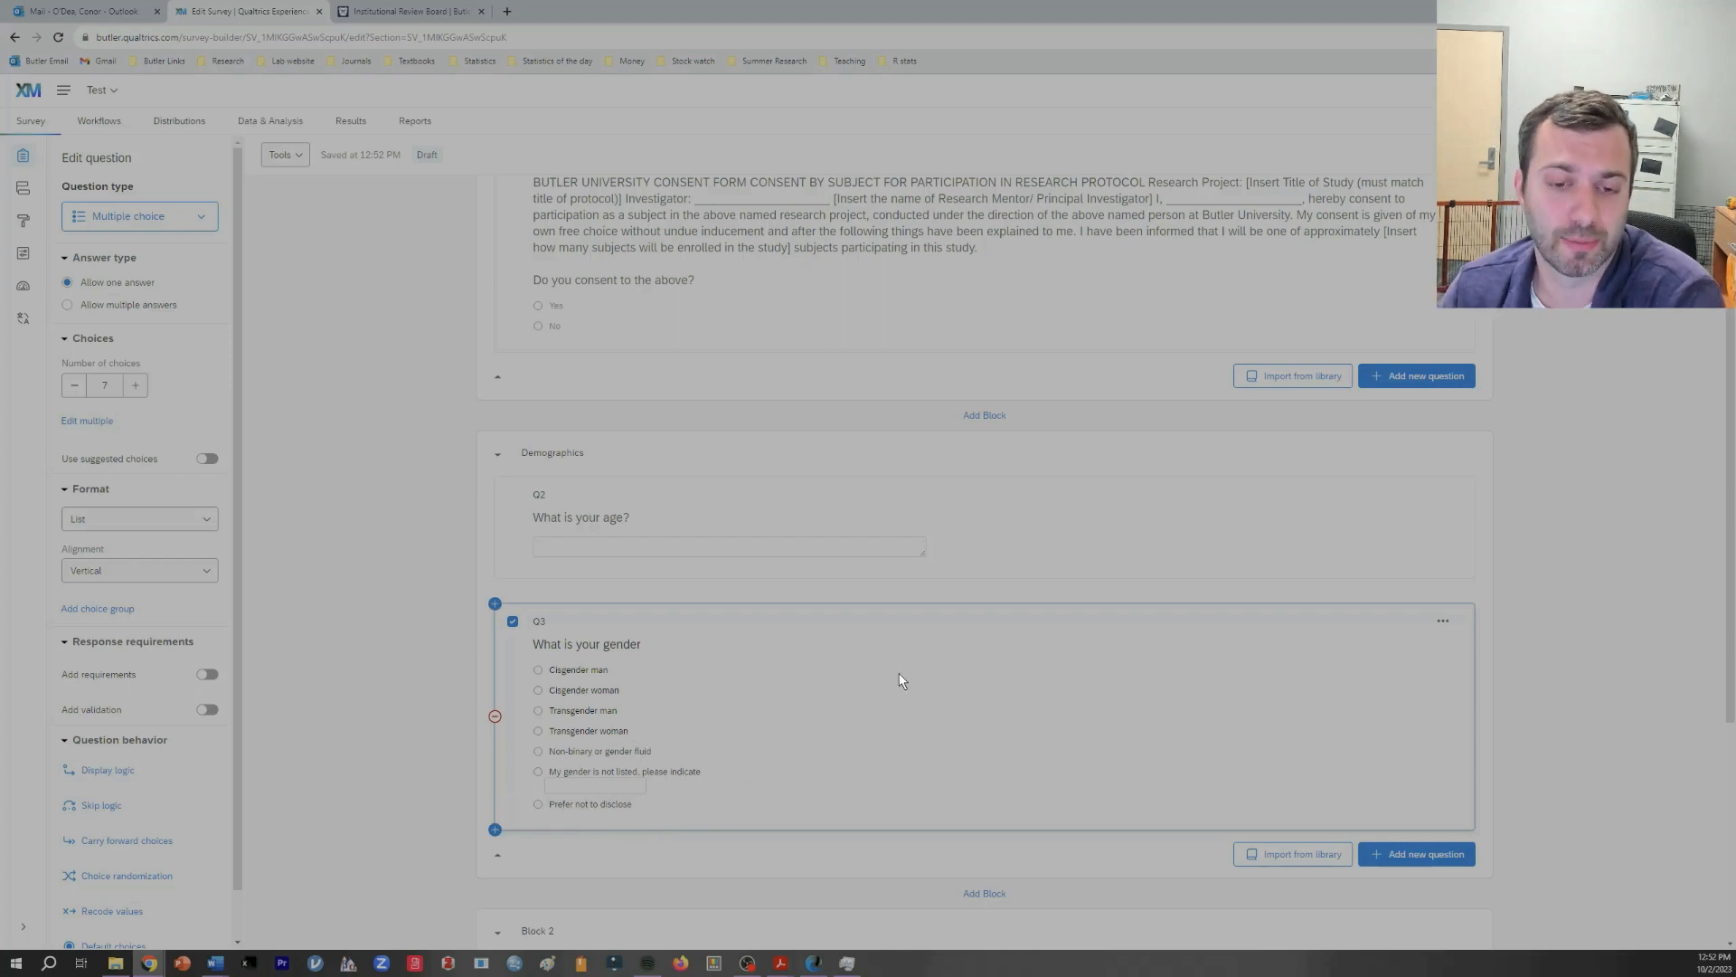
Step: Rename Block 2, below the Demographics block, as "Social dominance orientation"
{"action": "scroll", "coordinate": [899, 672], "scroll_direction": "down", "scroll_amount": 2}
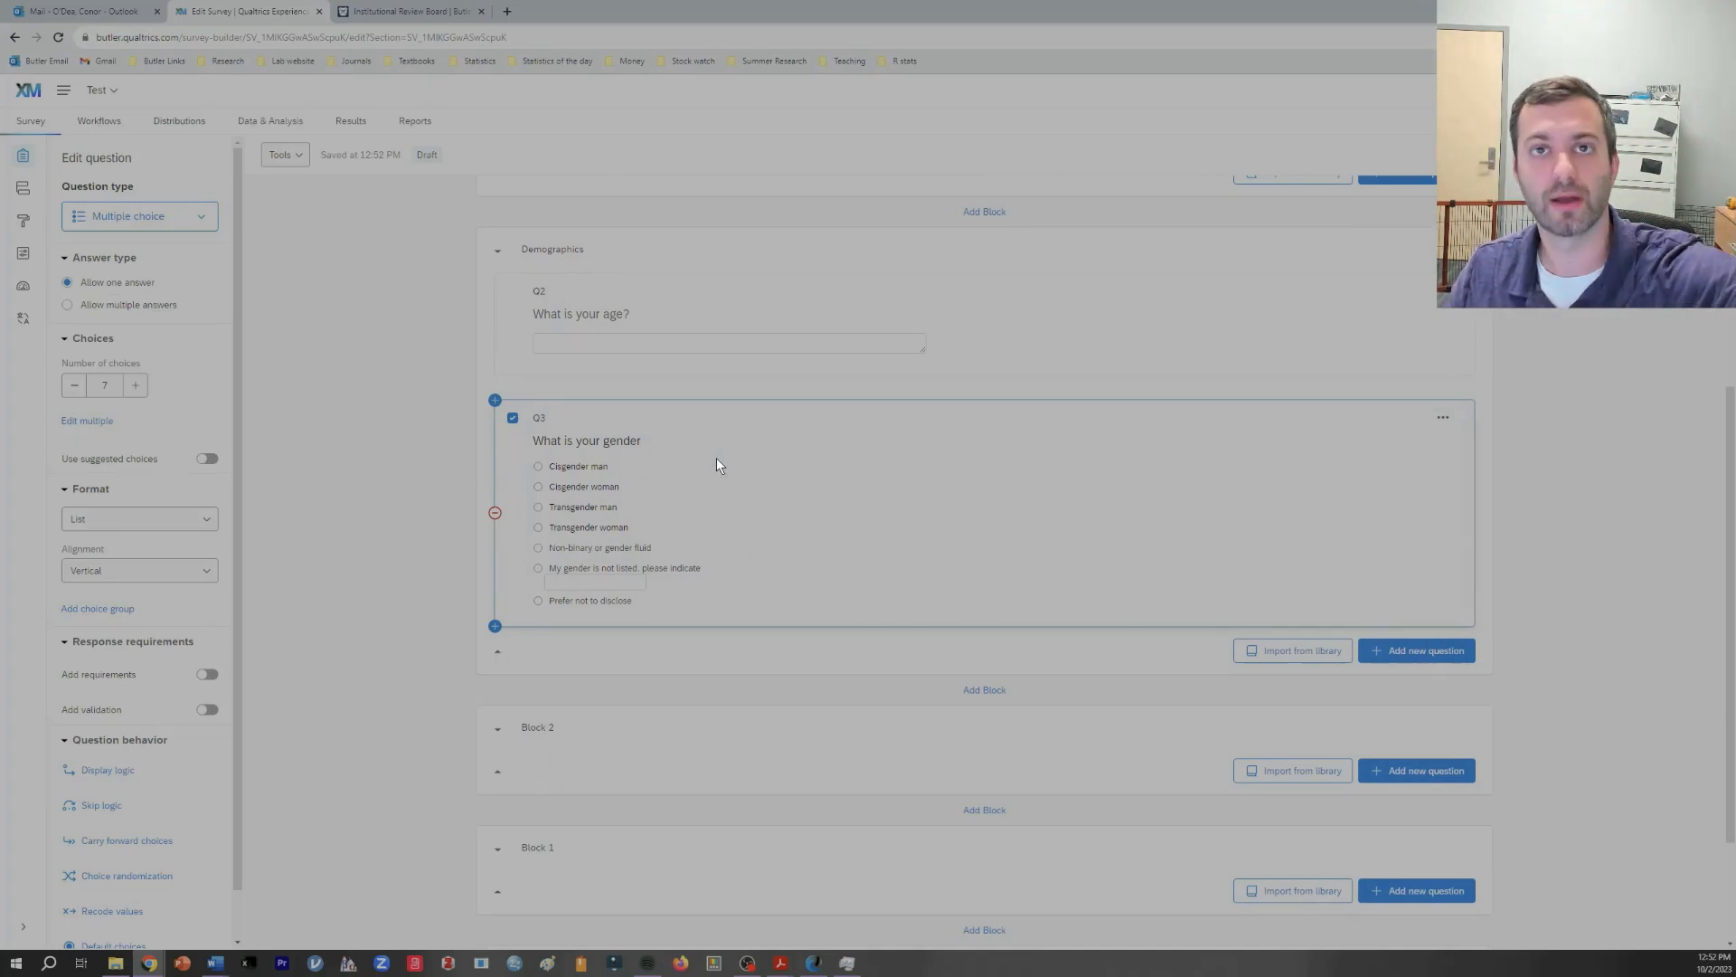
{"action": "scroll", "coordinate": [721, 543], "scroll_direction": "down", "scroll_amount": 1}
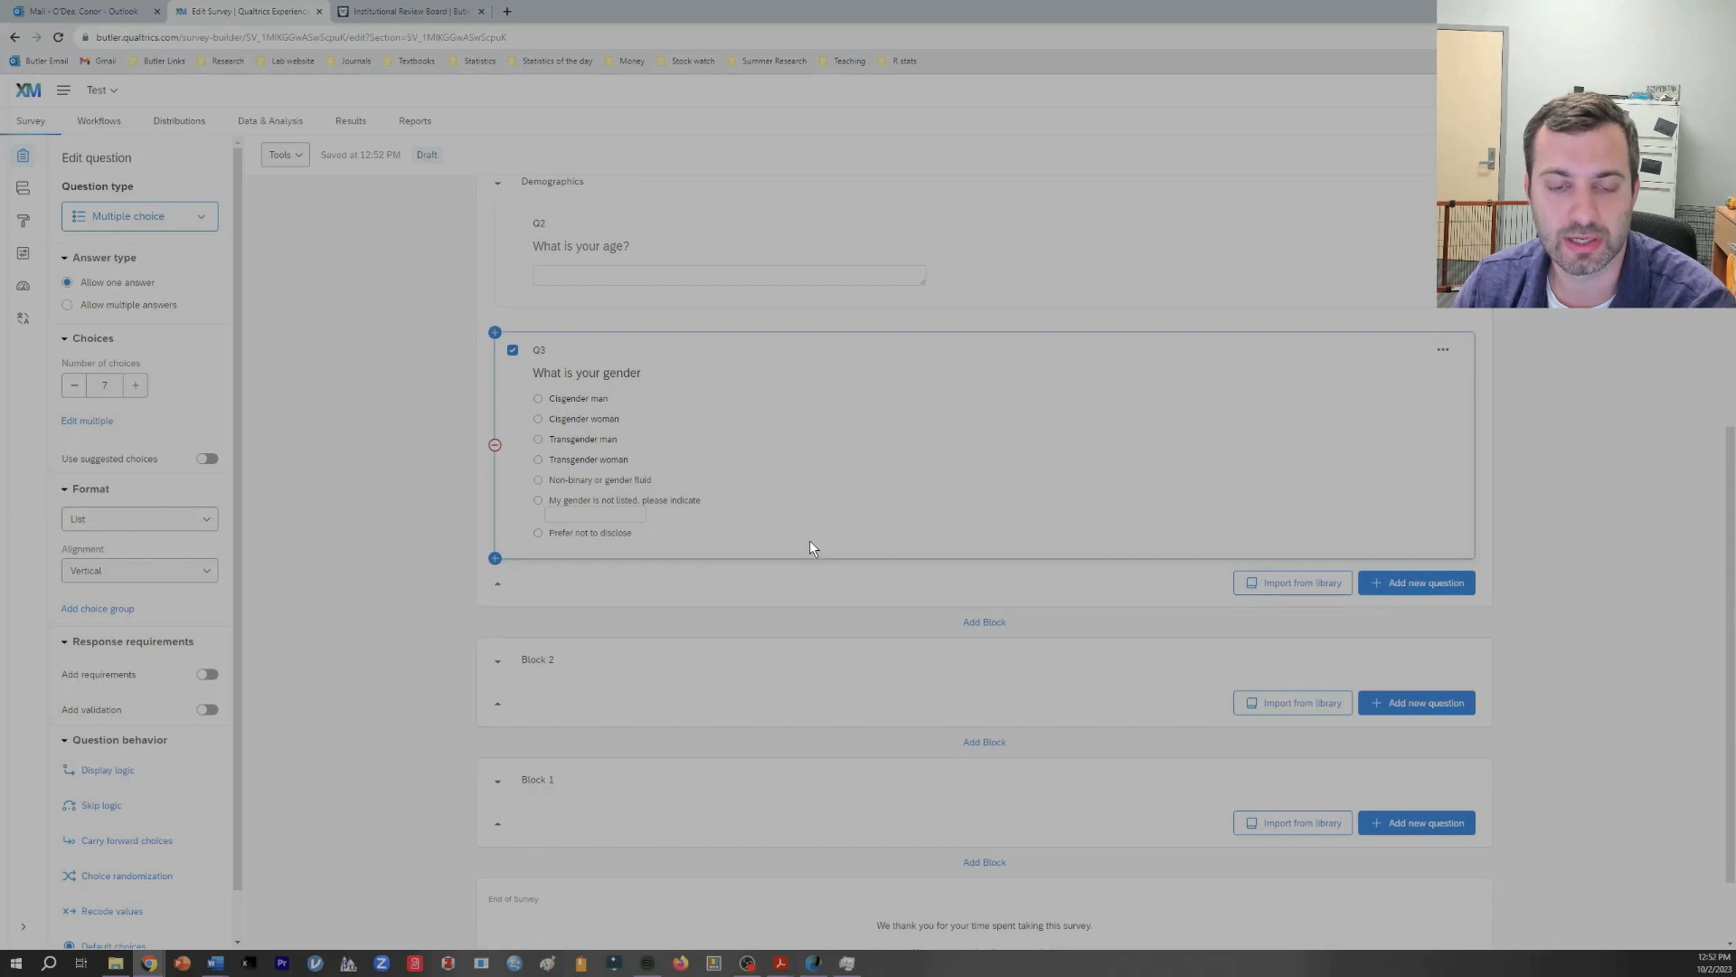
{"action": "left_click", "coordinate": [549, 667]}
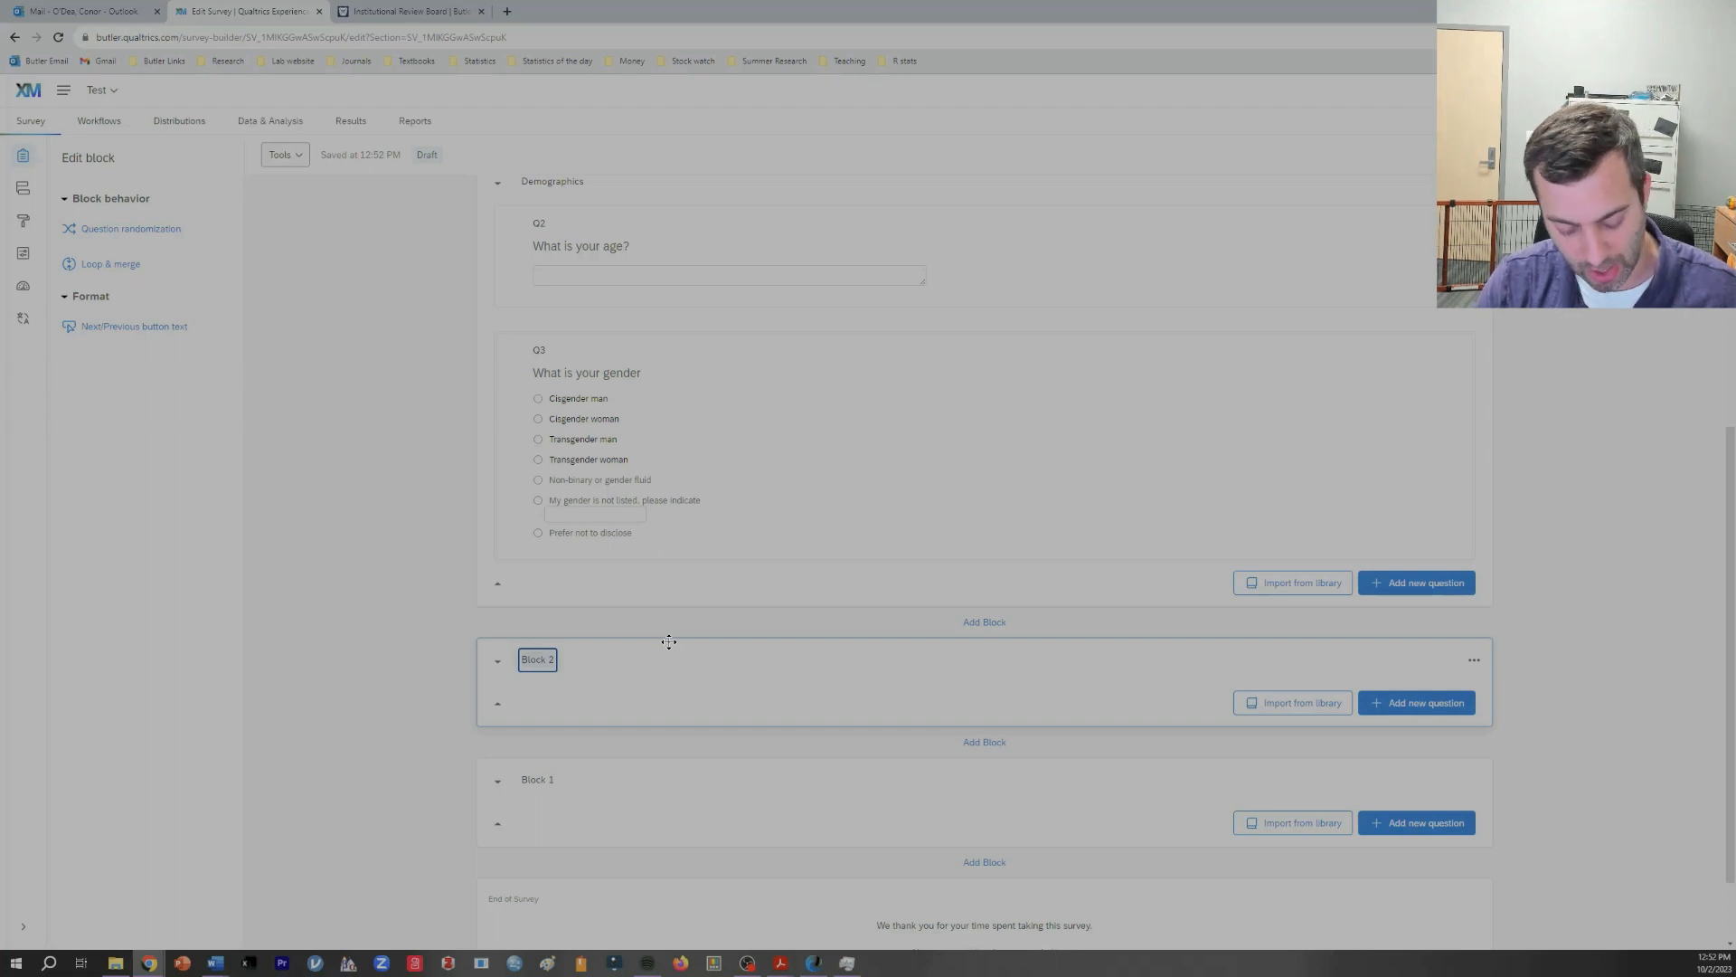
{"action": "type", "text": "Social"}
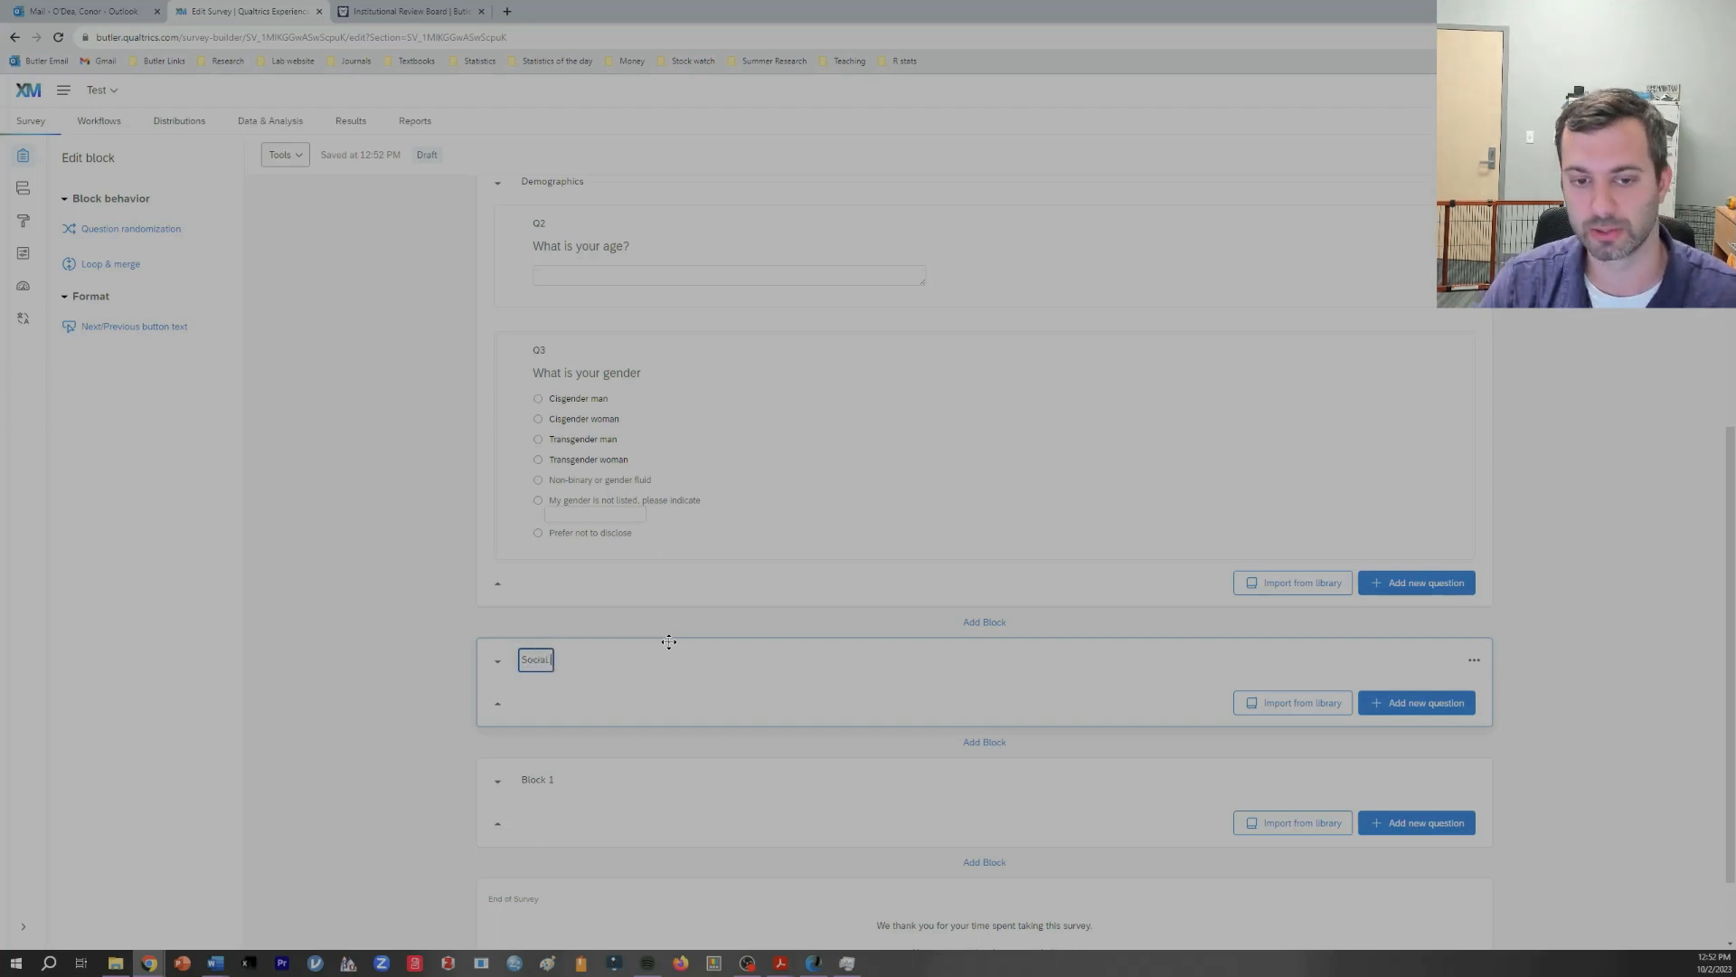
{"action": "type", "text": " dominanc"}
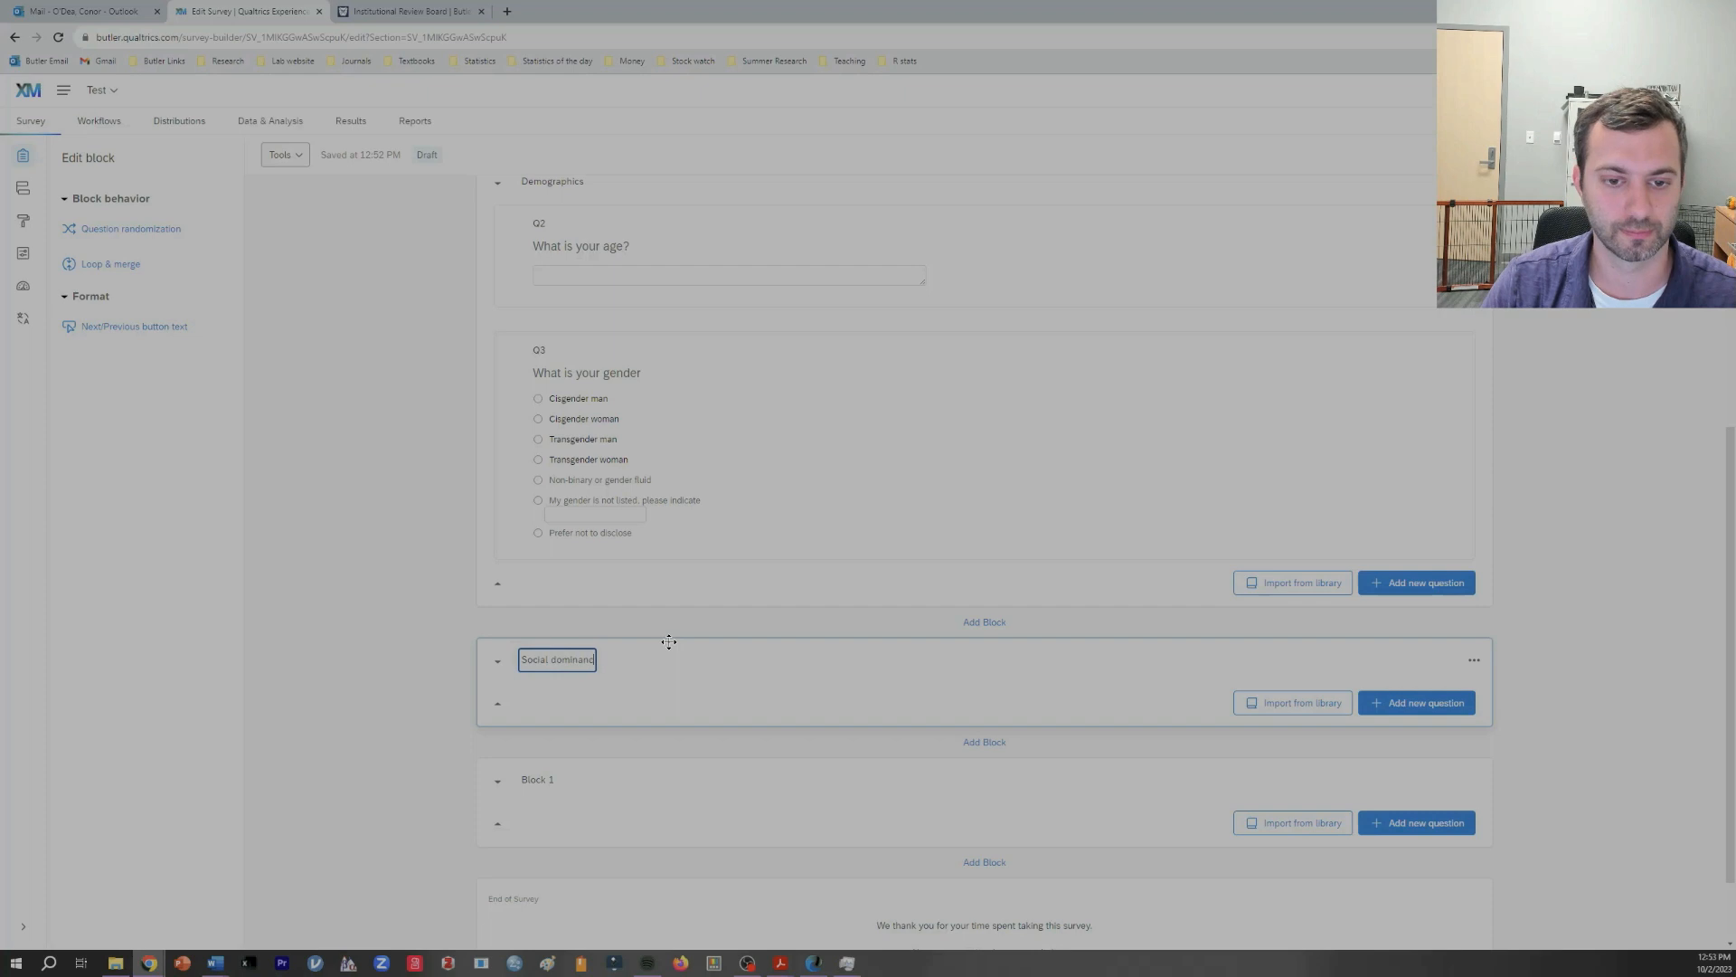
{"action": "type", "text": "e orientation"}
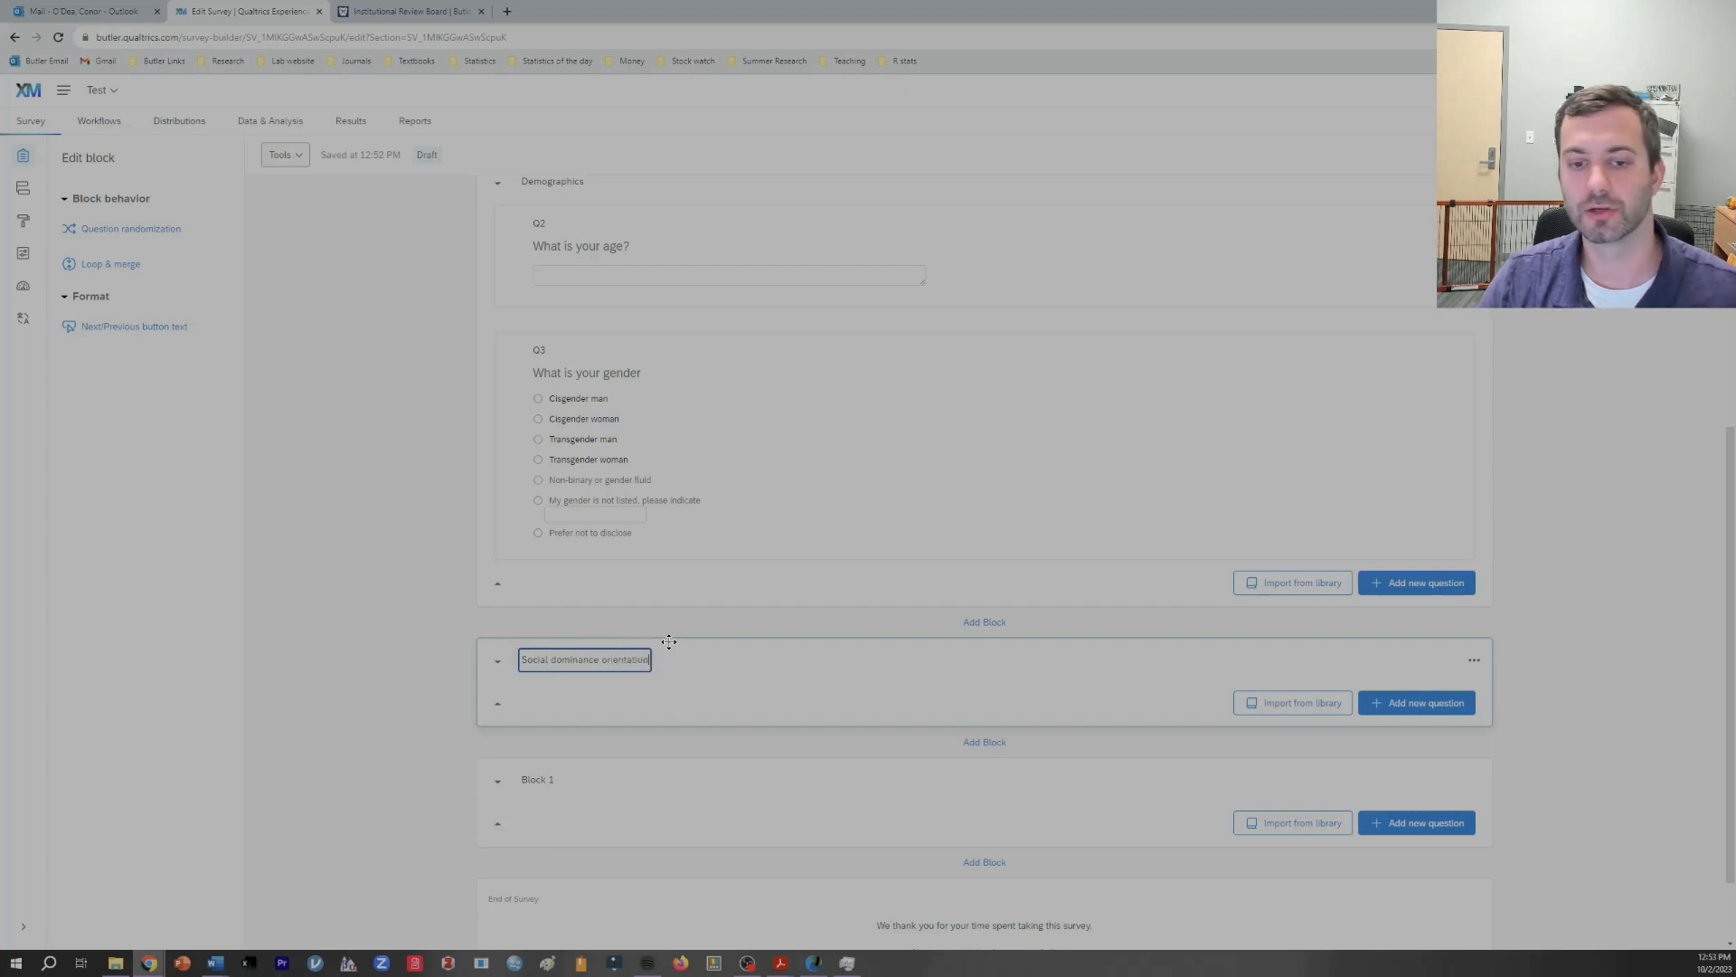
{"action": "left_click", "coordinate": [686, 686]}
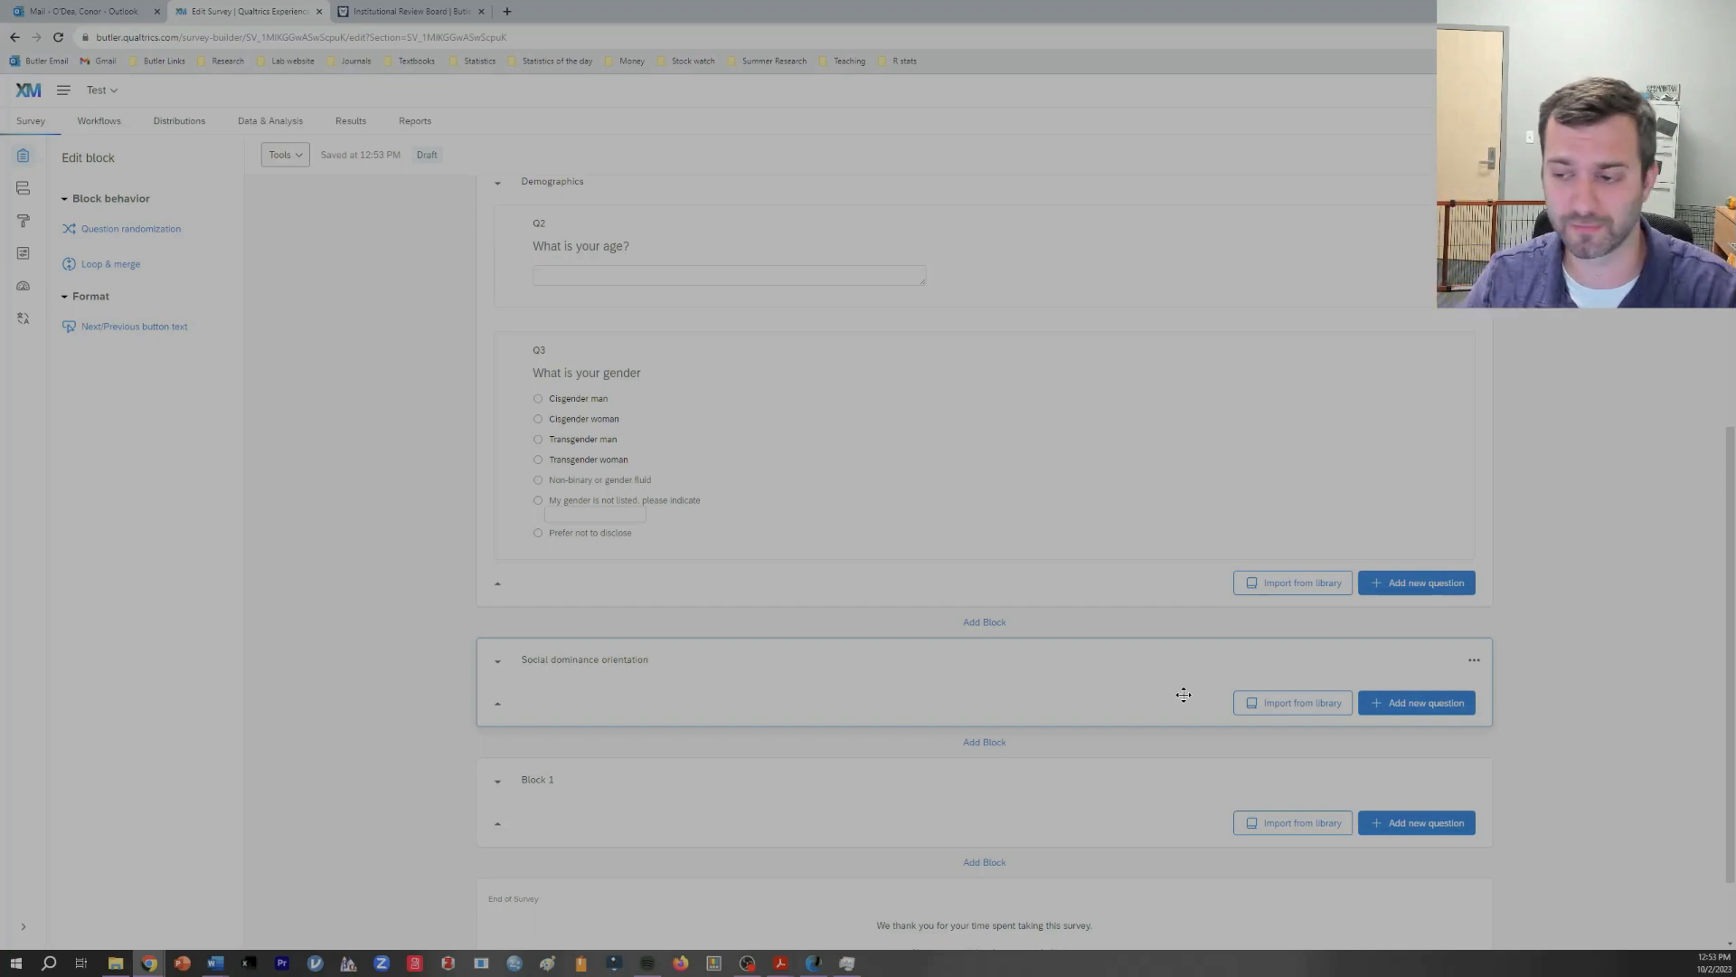
Step: Add a multiple choice question to the Social dominance orientation block with the text "1. I believe that some groups are simply inferior to other groups."
{"action": "left_click", "coordinate": [1432, 706]}
{"action": "scroll", "coordinate": [1435, 579], "scroll_direction": "down", "scroll_amount": 1}
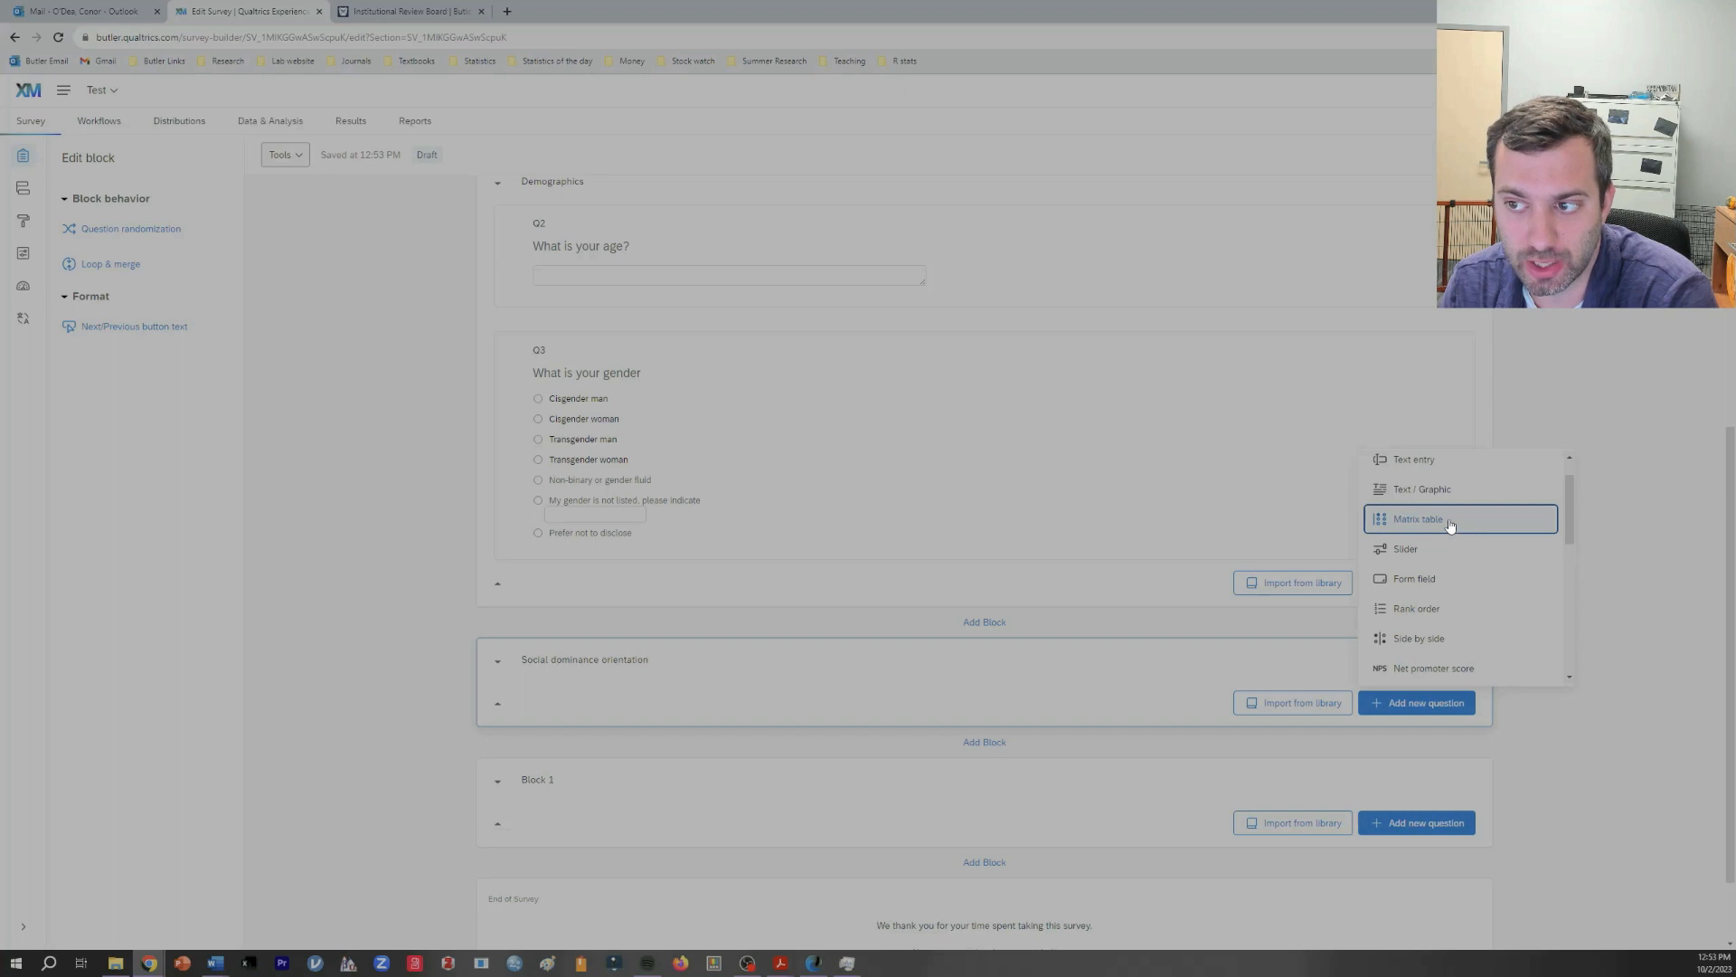
{"action": "scroll", "coordinate": [1447, 520], "scroll_direction": "up", "scroll_amount": 1}
{"action": "left_click", "coordinate": [1402, 474]}
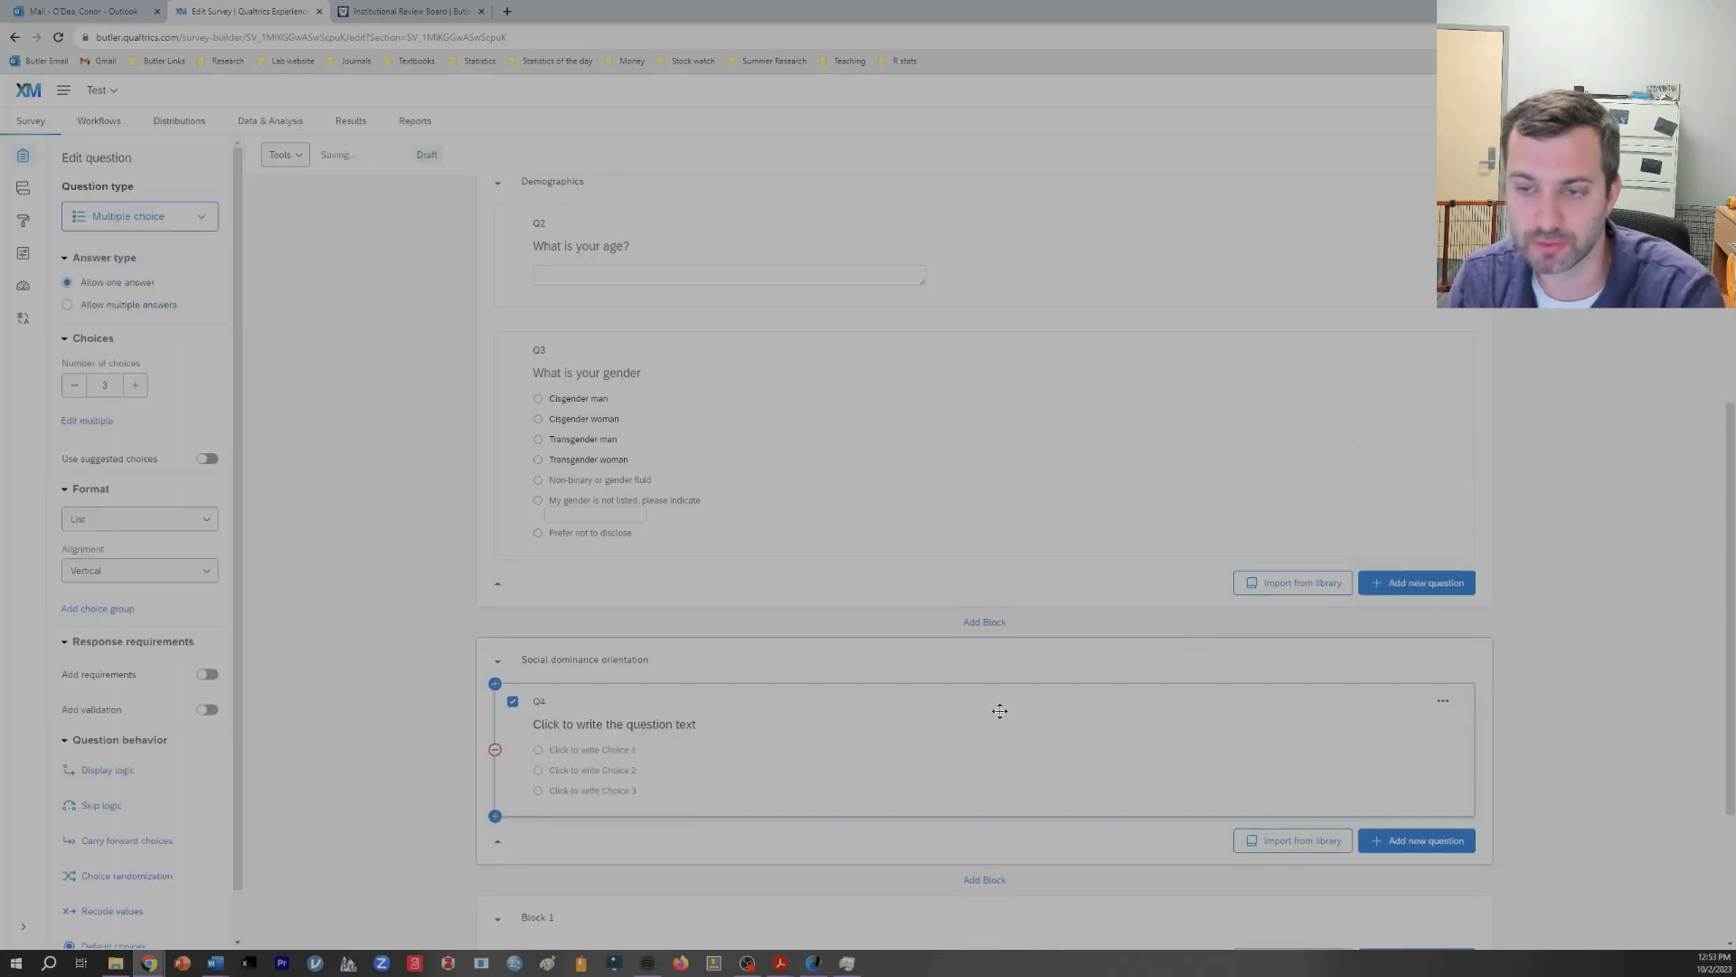
{"action": "left_click", "coordinate": [593, 728]}
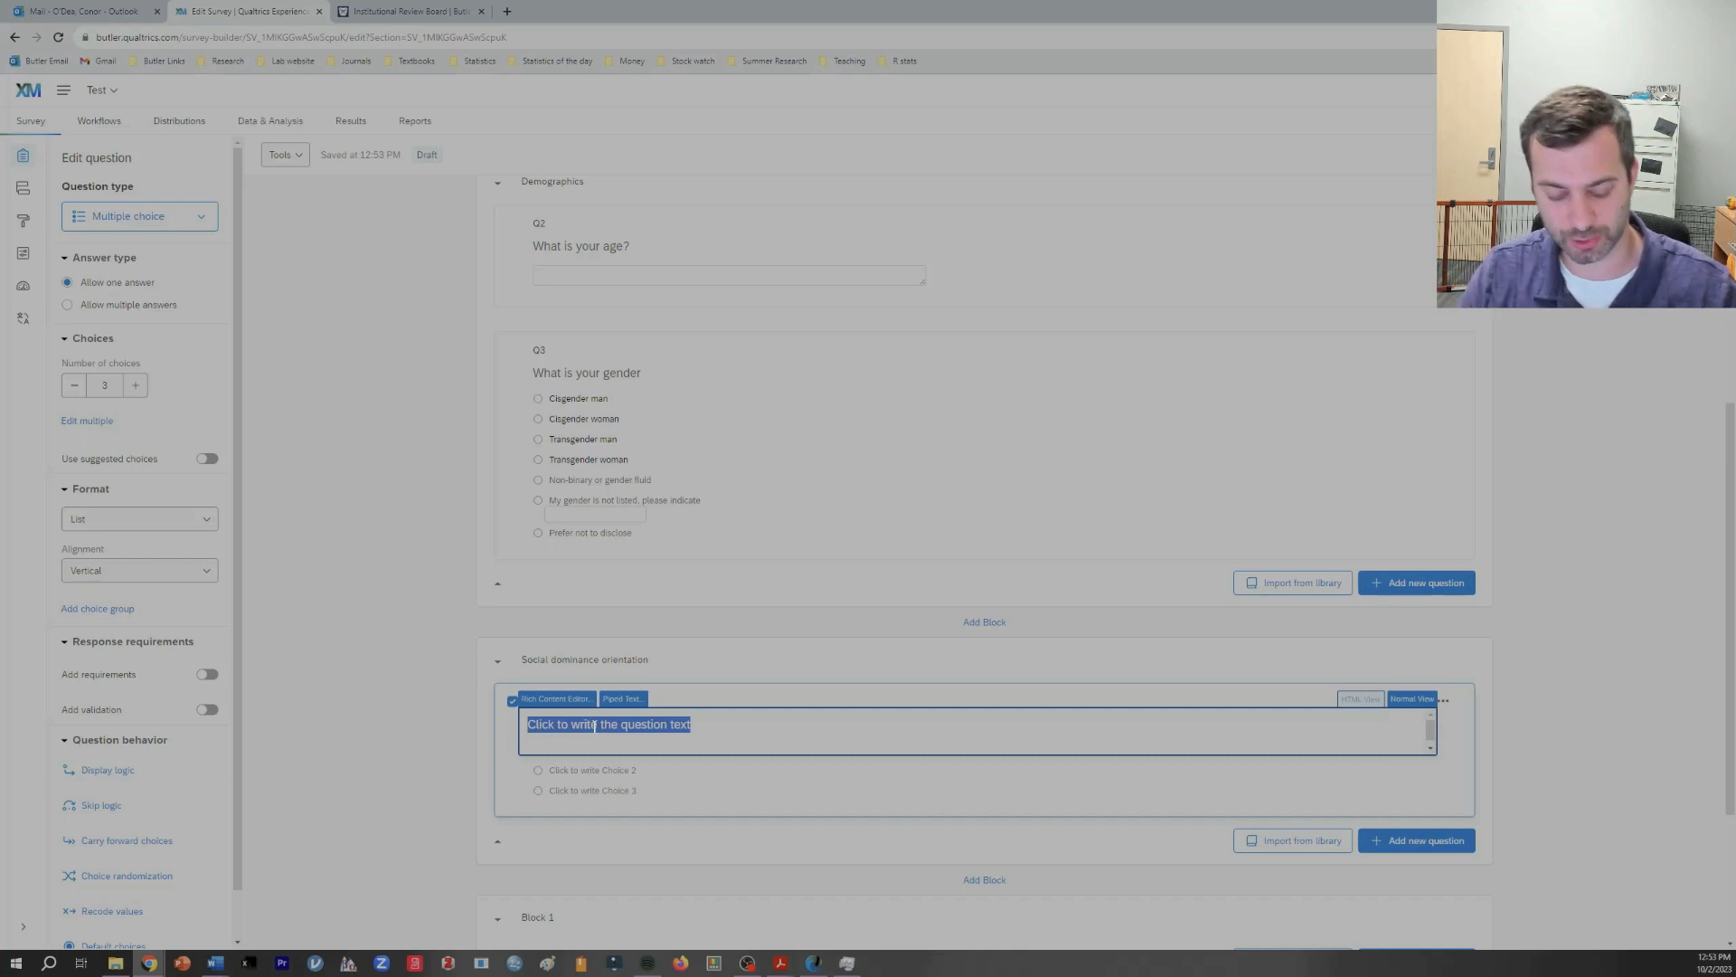
{"action": "type", "text": "1. I believe that"}
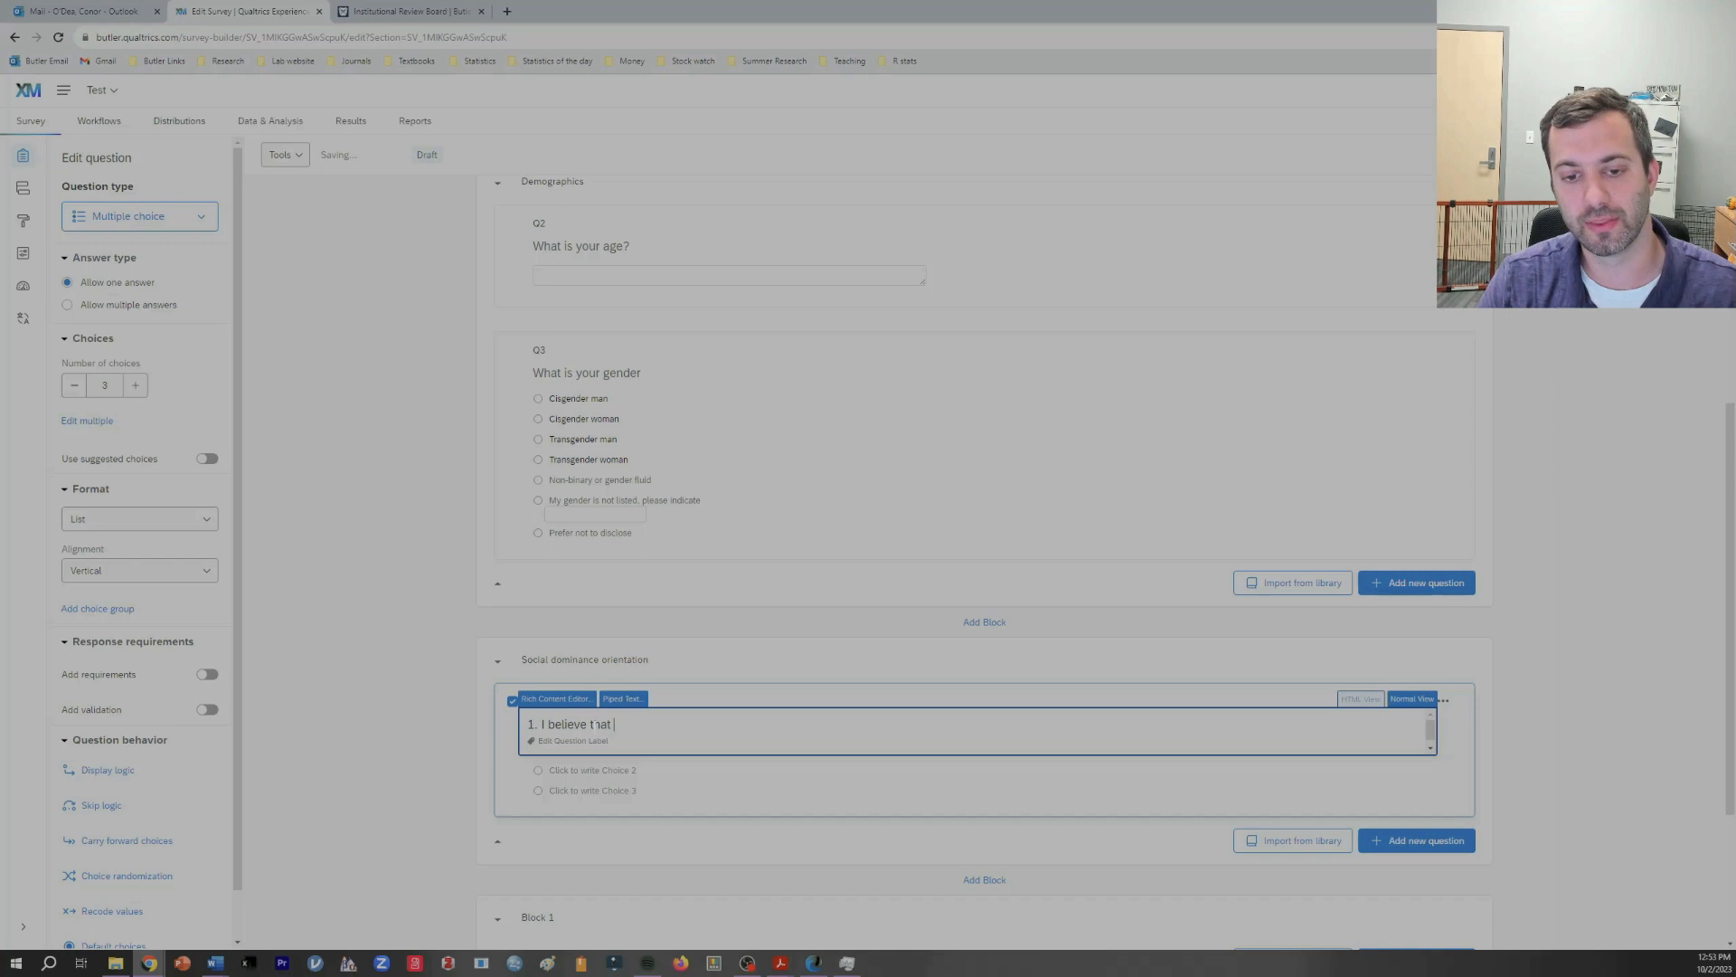
{"action": "type", "text": " some groups"}
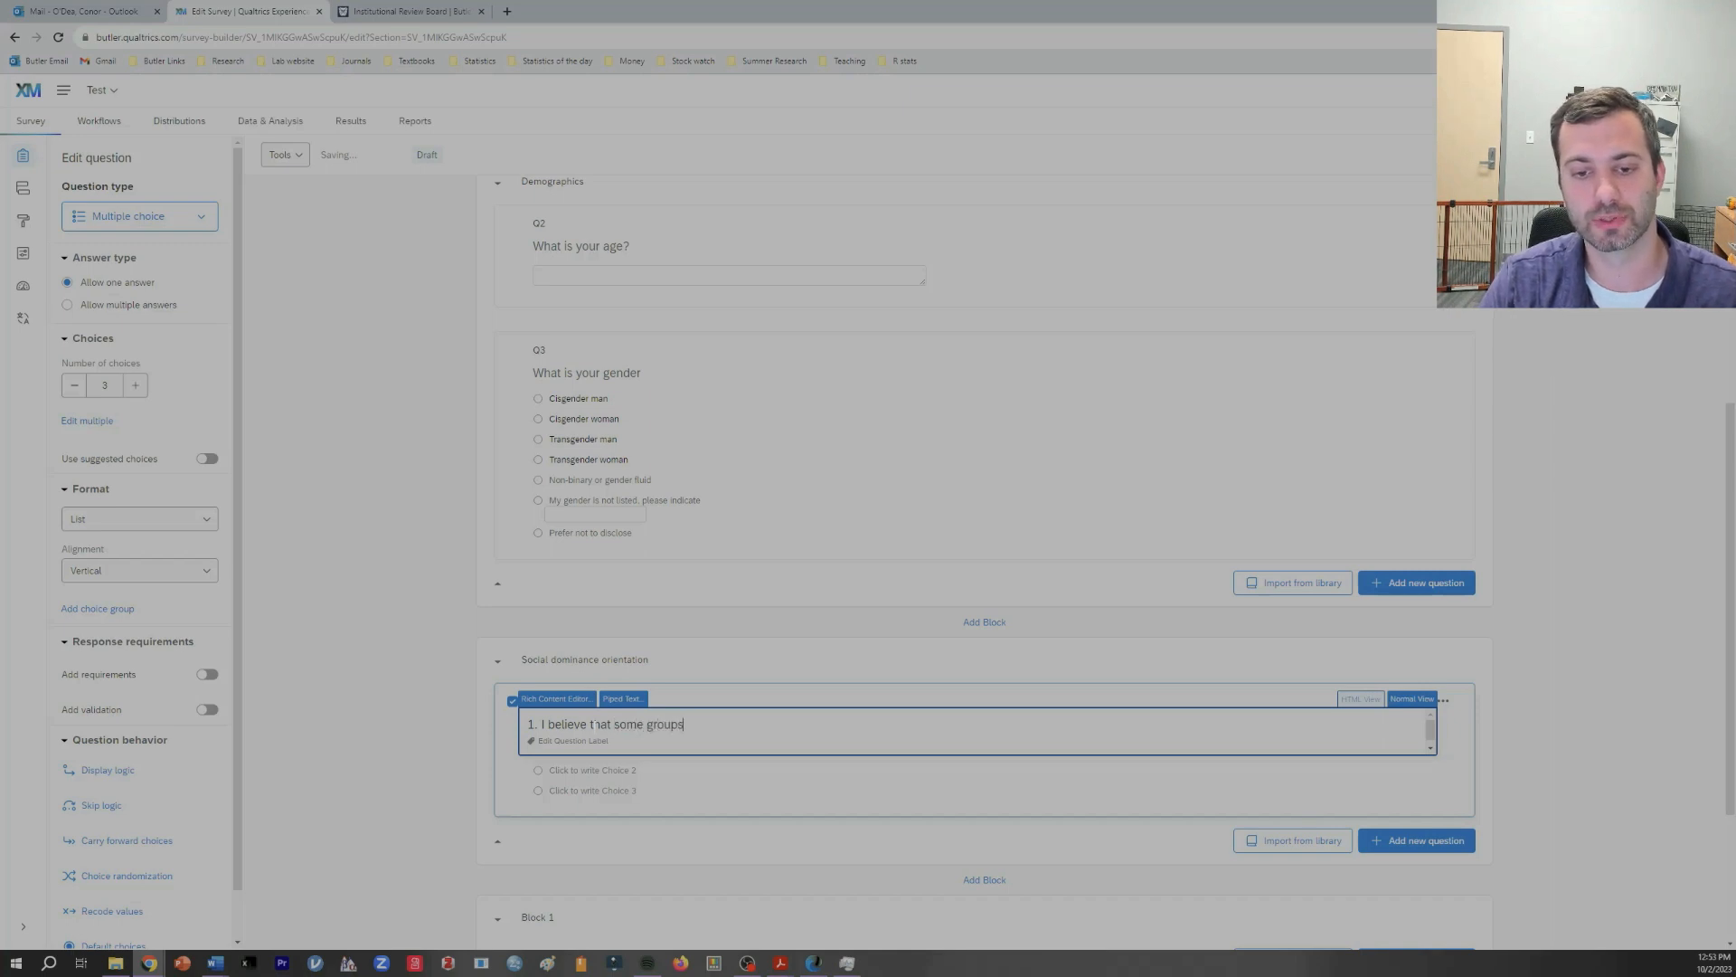
{"action": "type", "text": " are simply indf"}
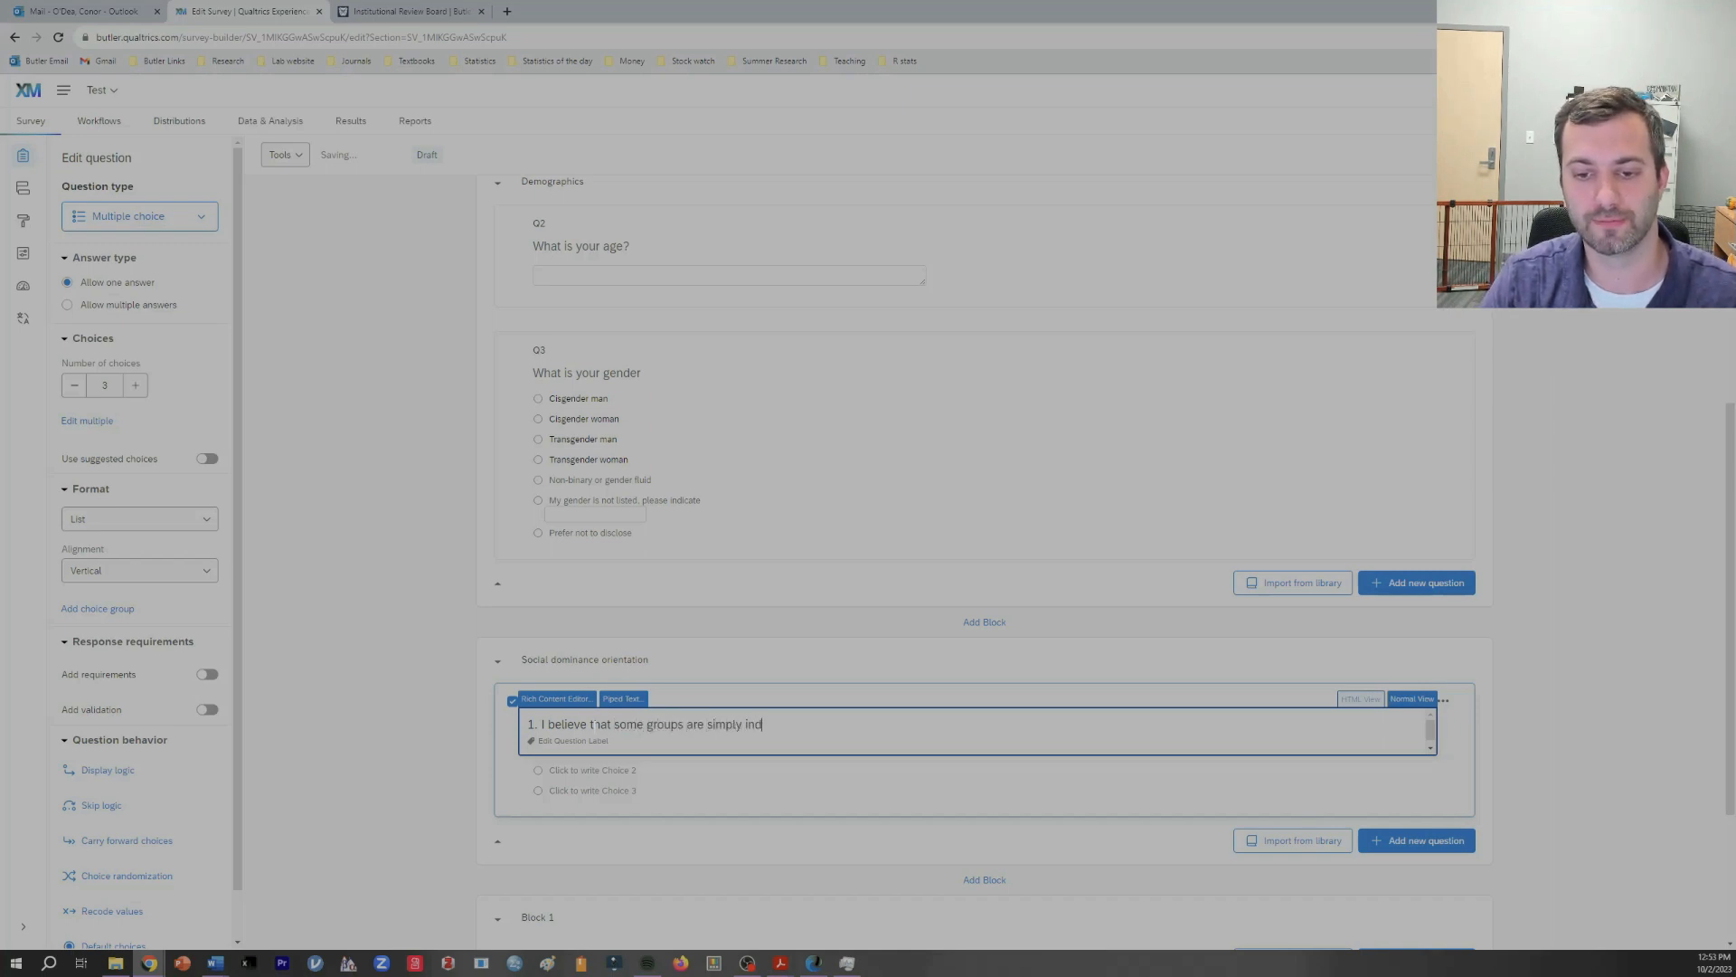
{"action": "key", "text": "BackSpace"}
{"action": "key", "text": "BackSpace"}
{"action": "type", "text": "ferior to other groups."}
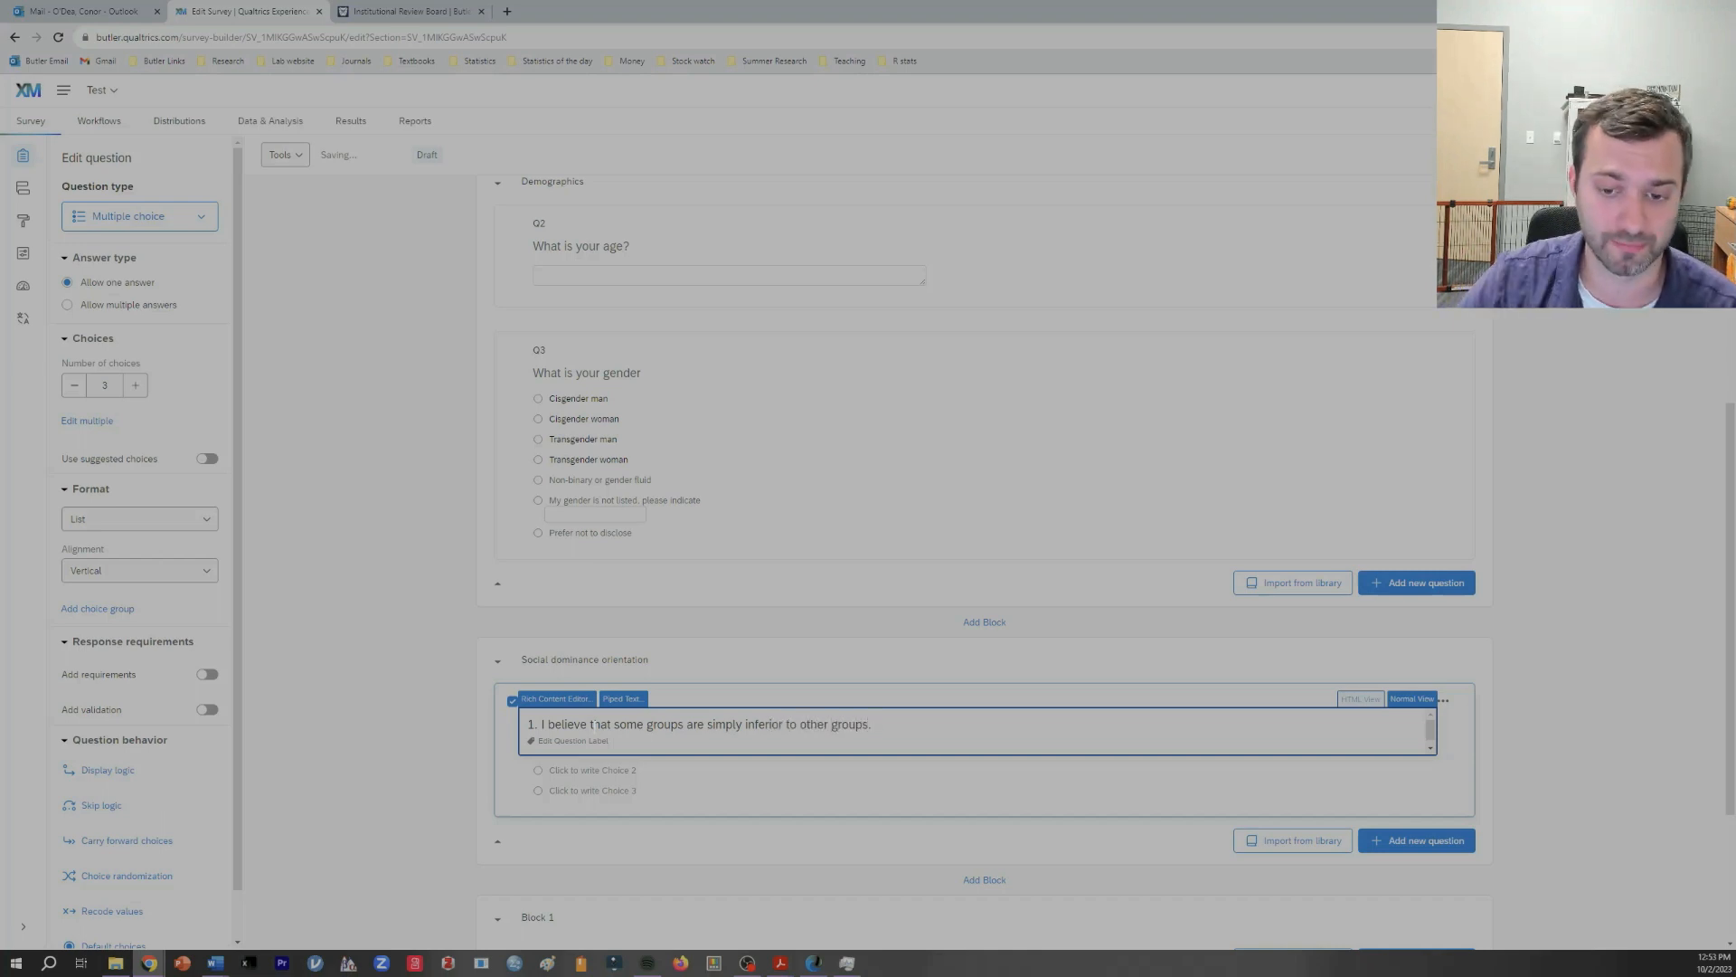
{"action": "left_click", "coordinate": [698, 800]}
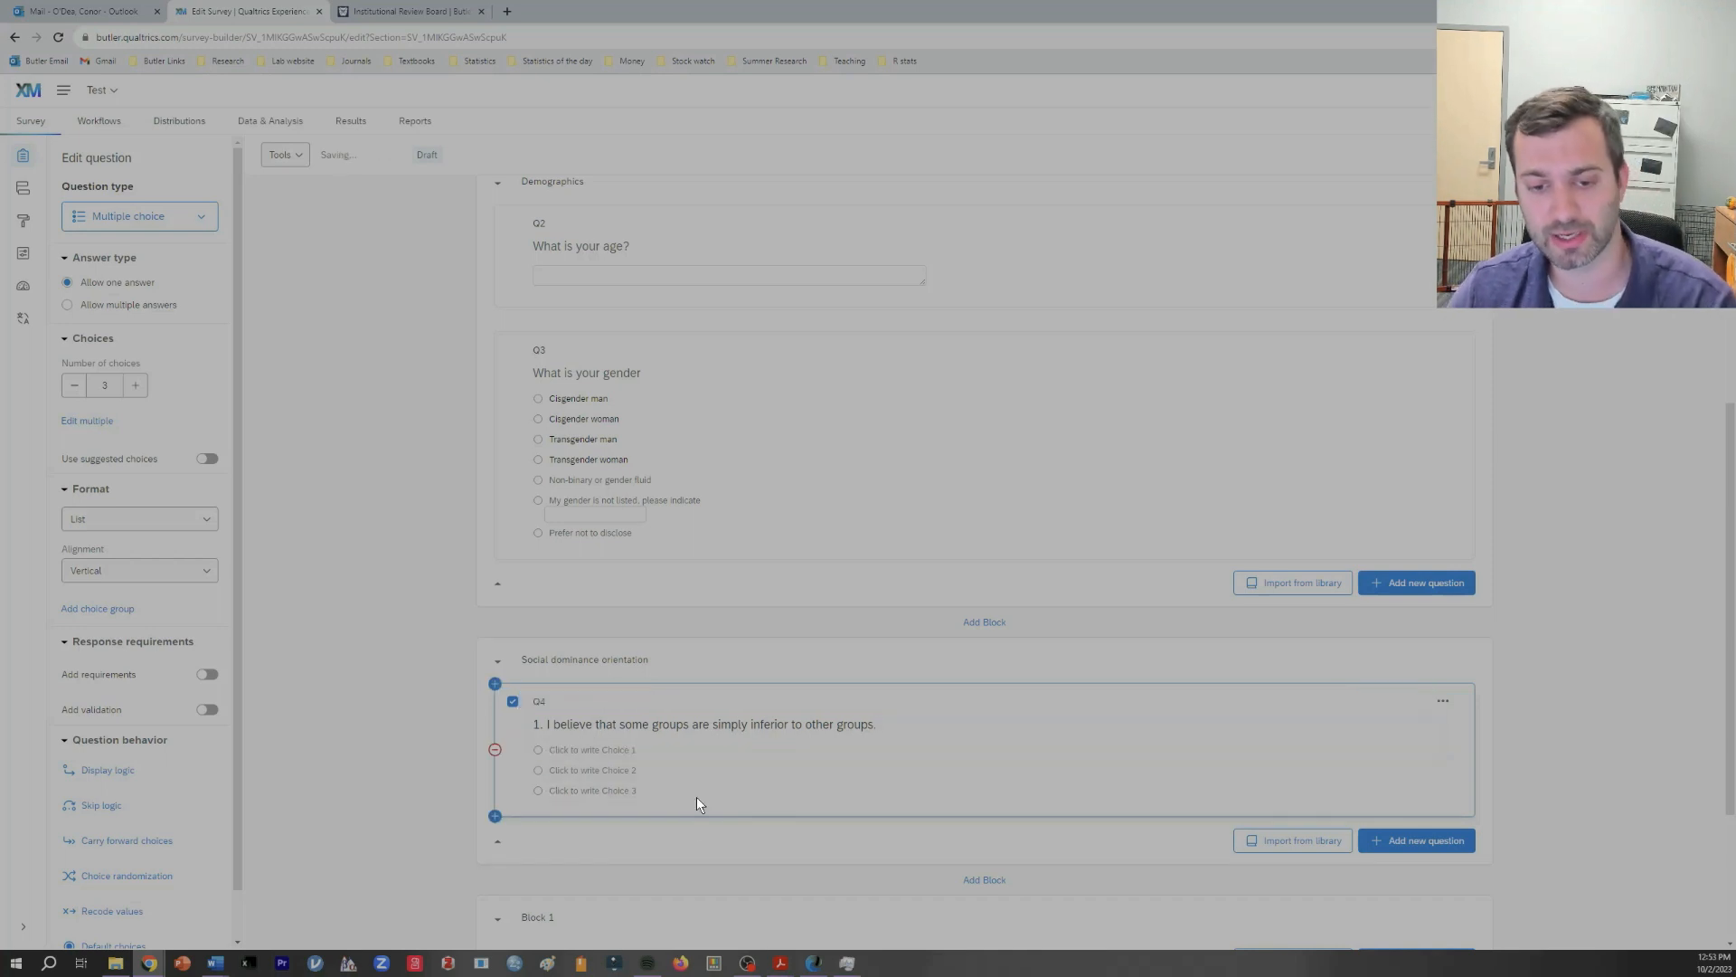
Step: Set the three choices of Q4 to "1 (strongly disagree)", "2" and "3"
{"action": "left_click", "coordinate": [593, 753]}
{"action": "type", "text": "1"}
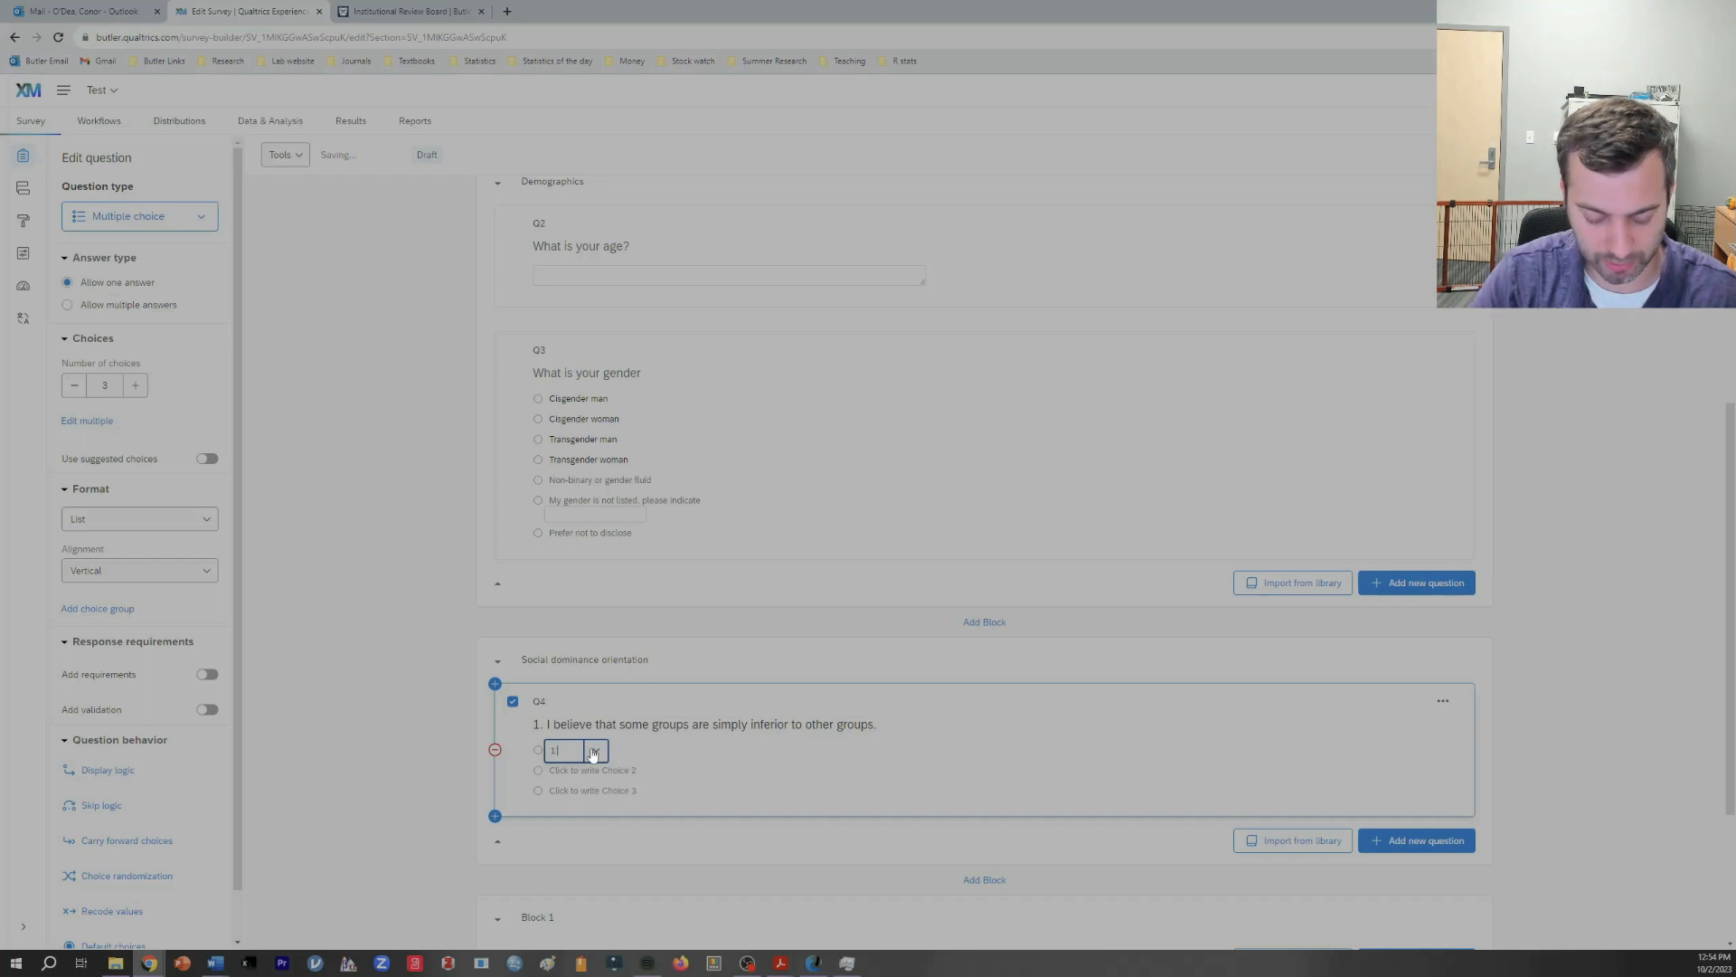
{"action": "type", "text": " (strongly dis"}
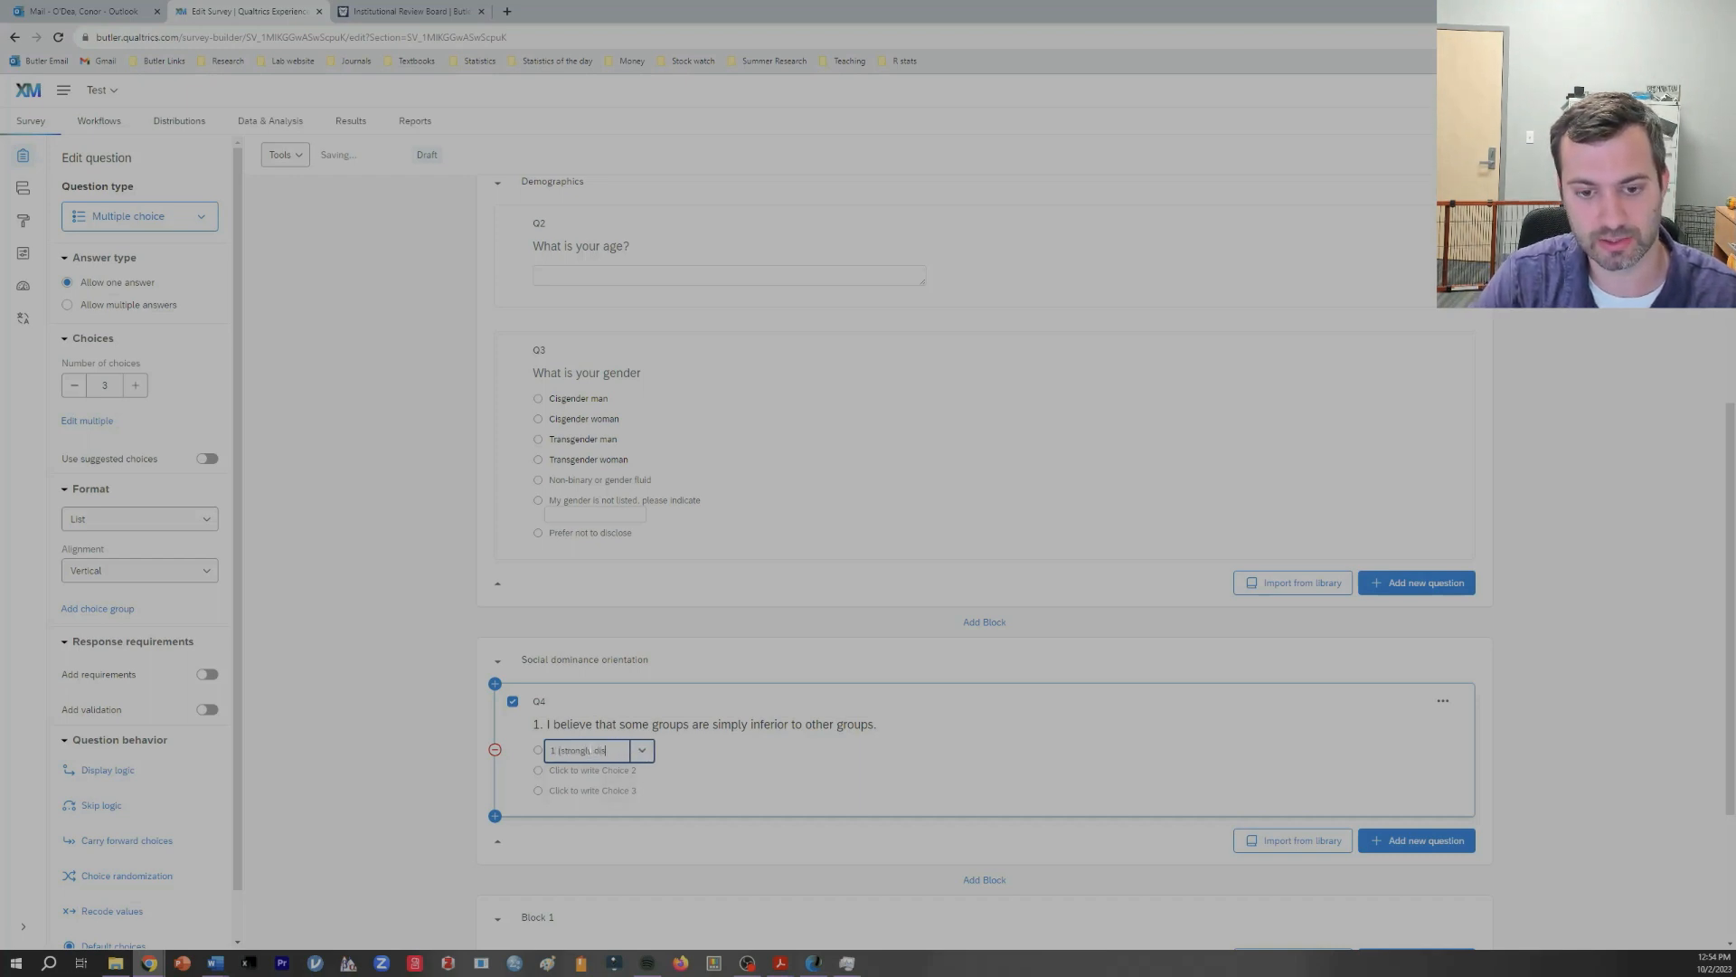
{"action": "type", "text": "agree)"}
{"action": "key", "text": "Return"}
{"action": "type", "text": "2"}
{"action": "key", "text": "Return"}
{"action": "type", "text": "3"}
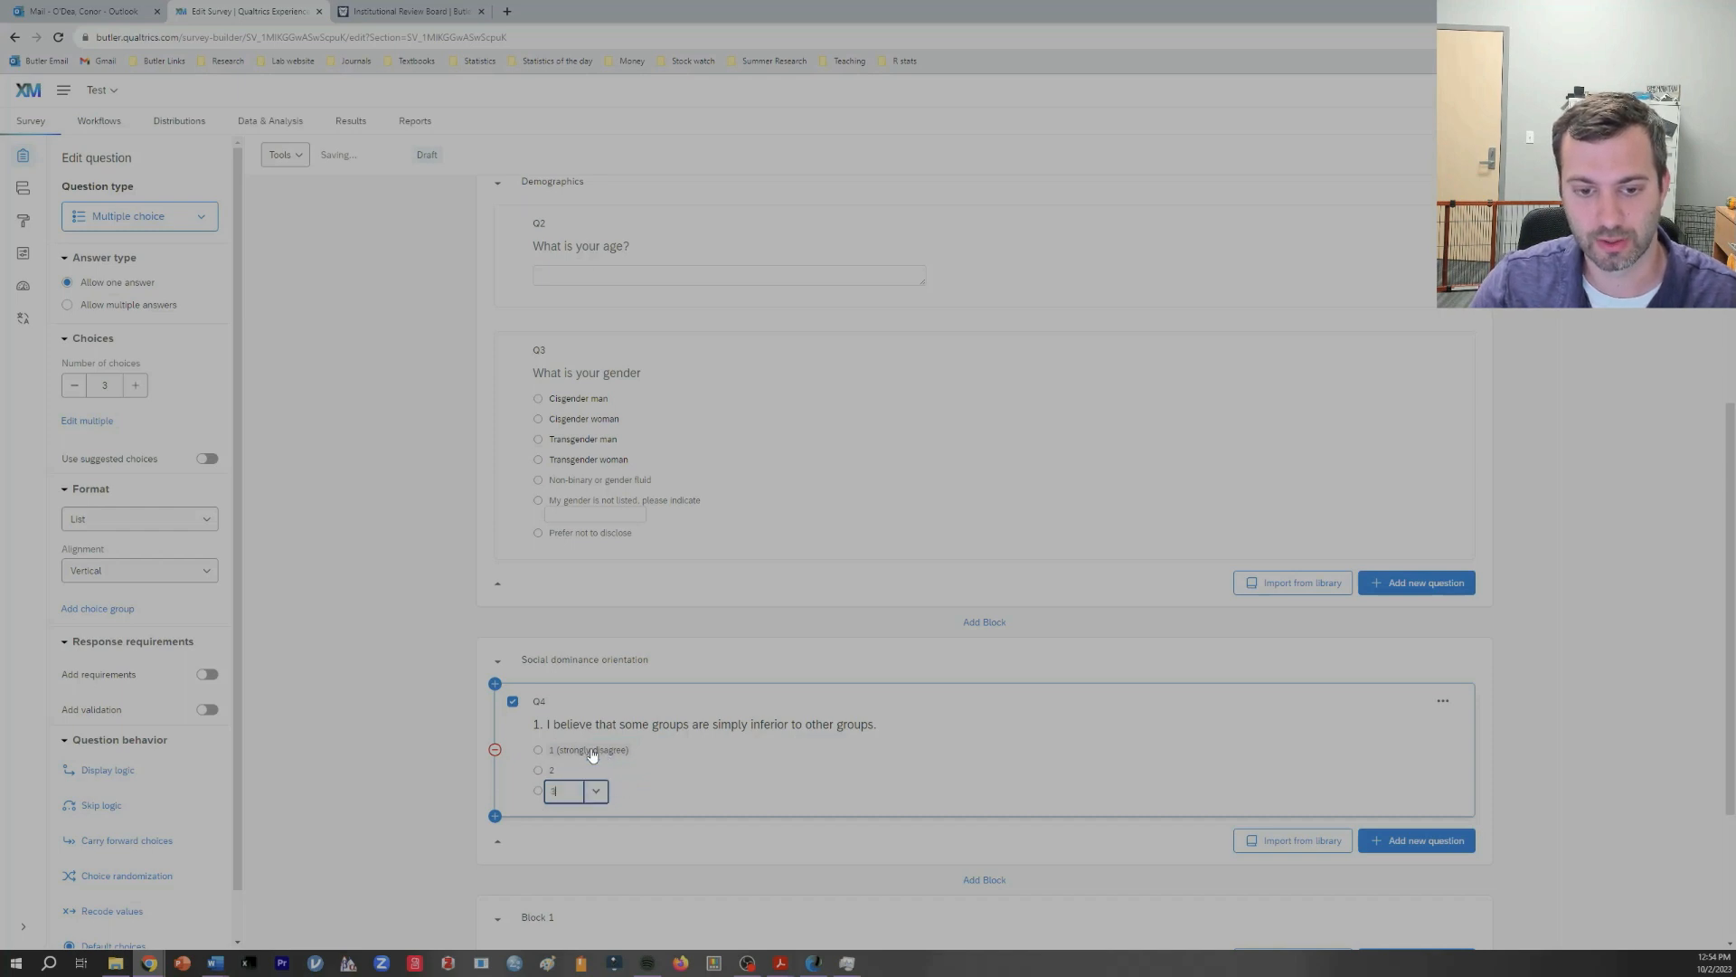
Step: Increase the number of choices for Q4 to 7
{"action": "left_click", "coordinate": [135, 386]}
{"action": "left_click", "coordinate": [136, 386]}
{"action": "left_click", "coordinate": [136, 386]}
{"action": "left_click", "coordinate": [136, 386]}
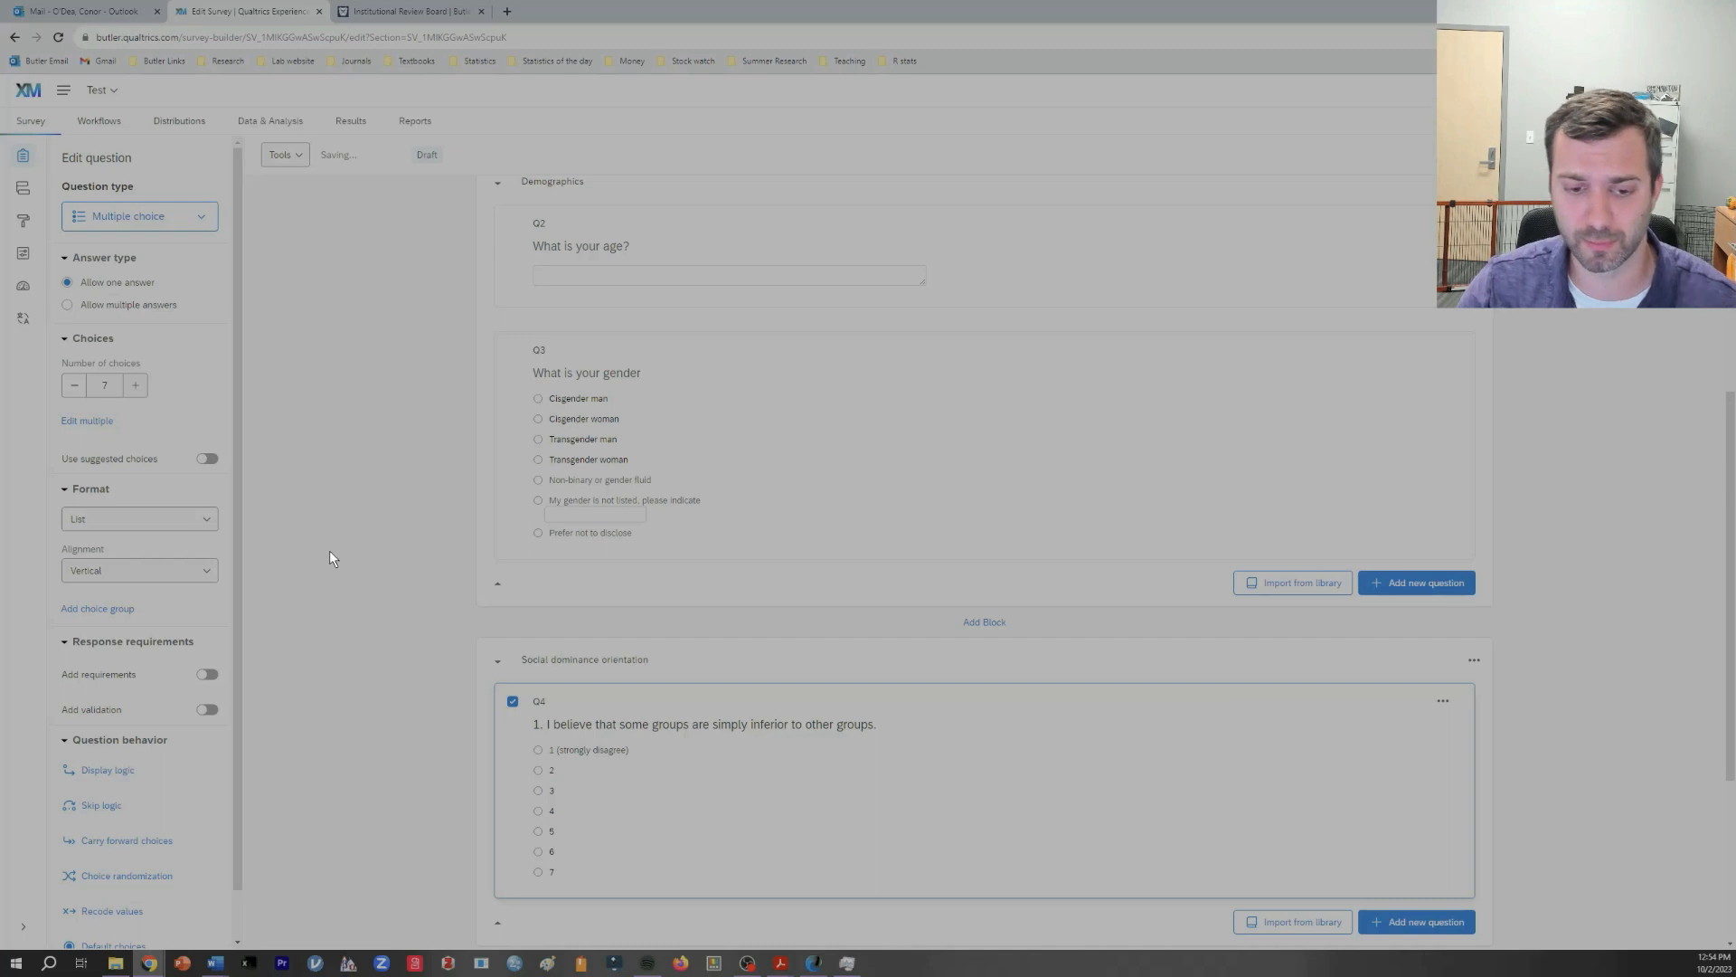
Step: Label the fourth choice of Q4 "4 (neutral)" and the seventh choice "7 (strongly agree)"
{"action": "left_click", "coordinate": [555, 814]}
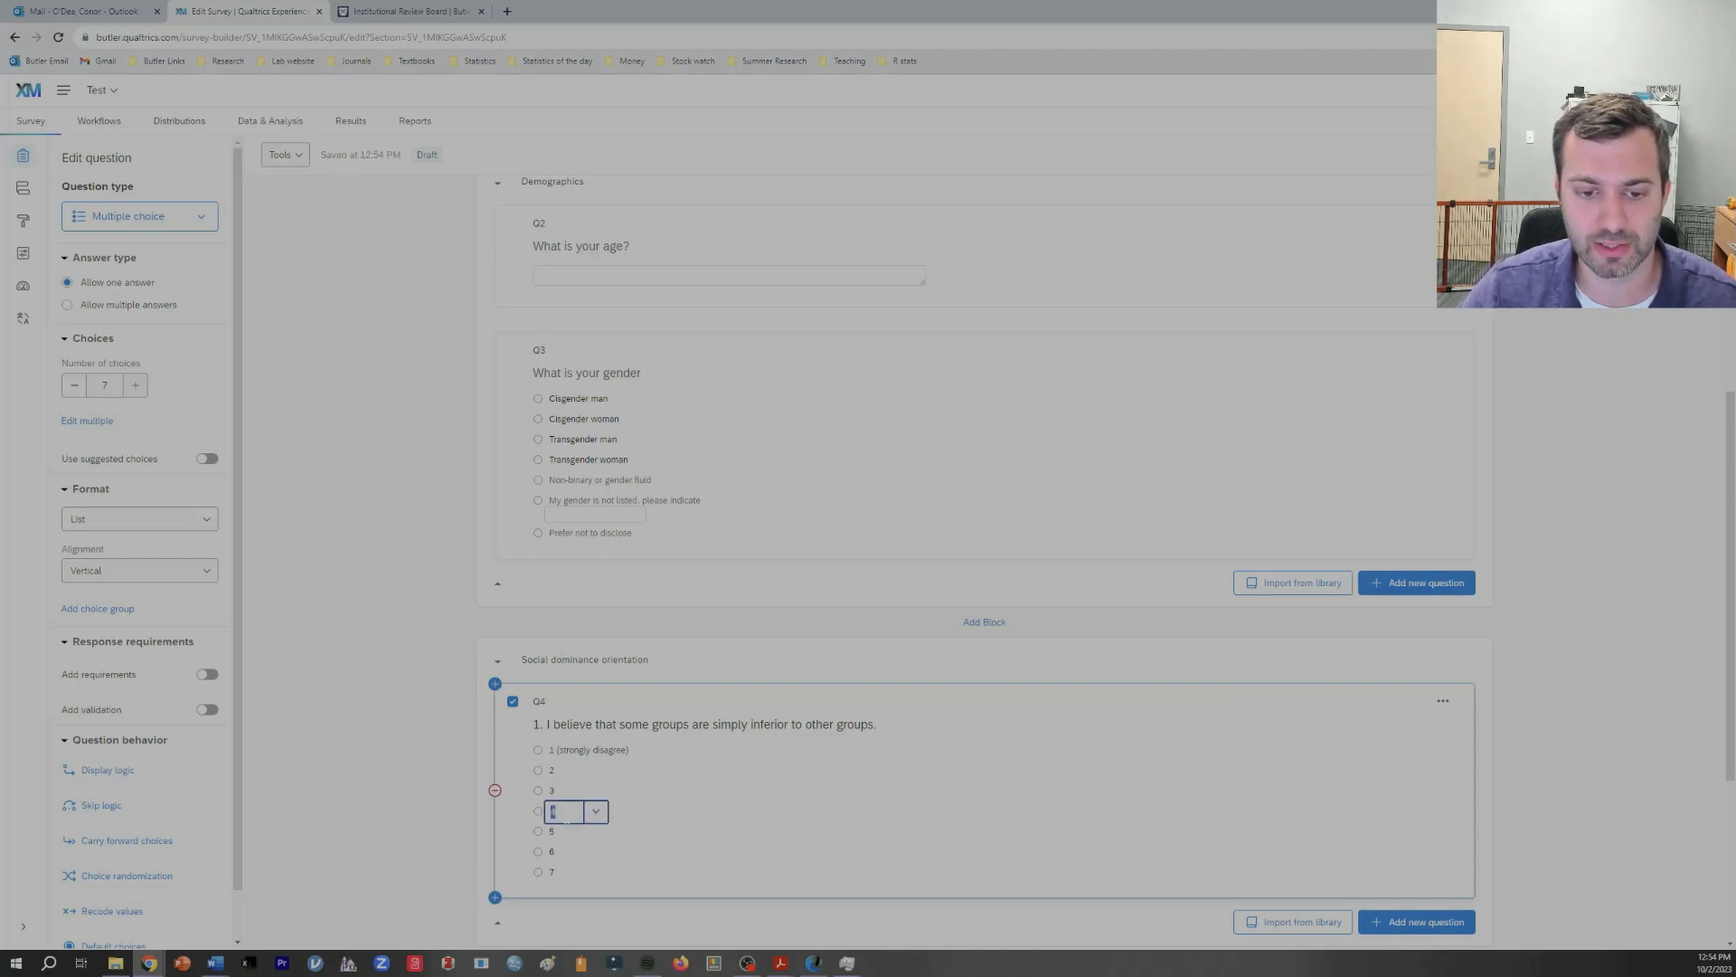
{"action": "type", "text": "4 (ne"}
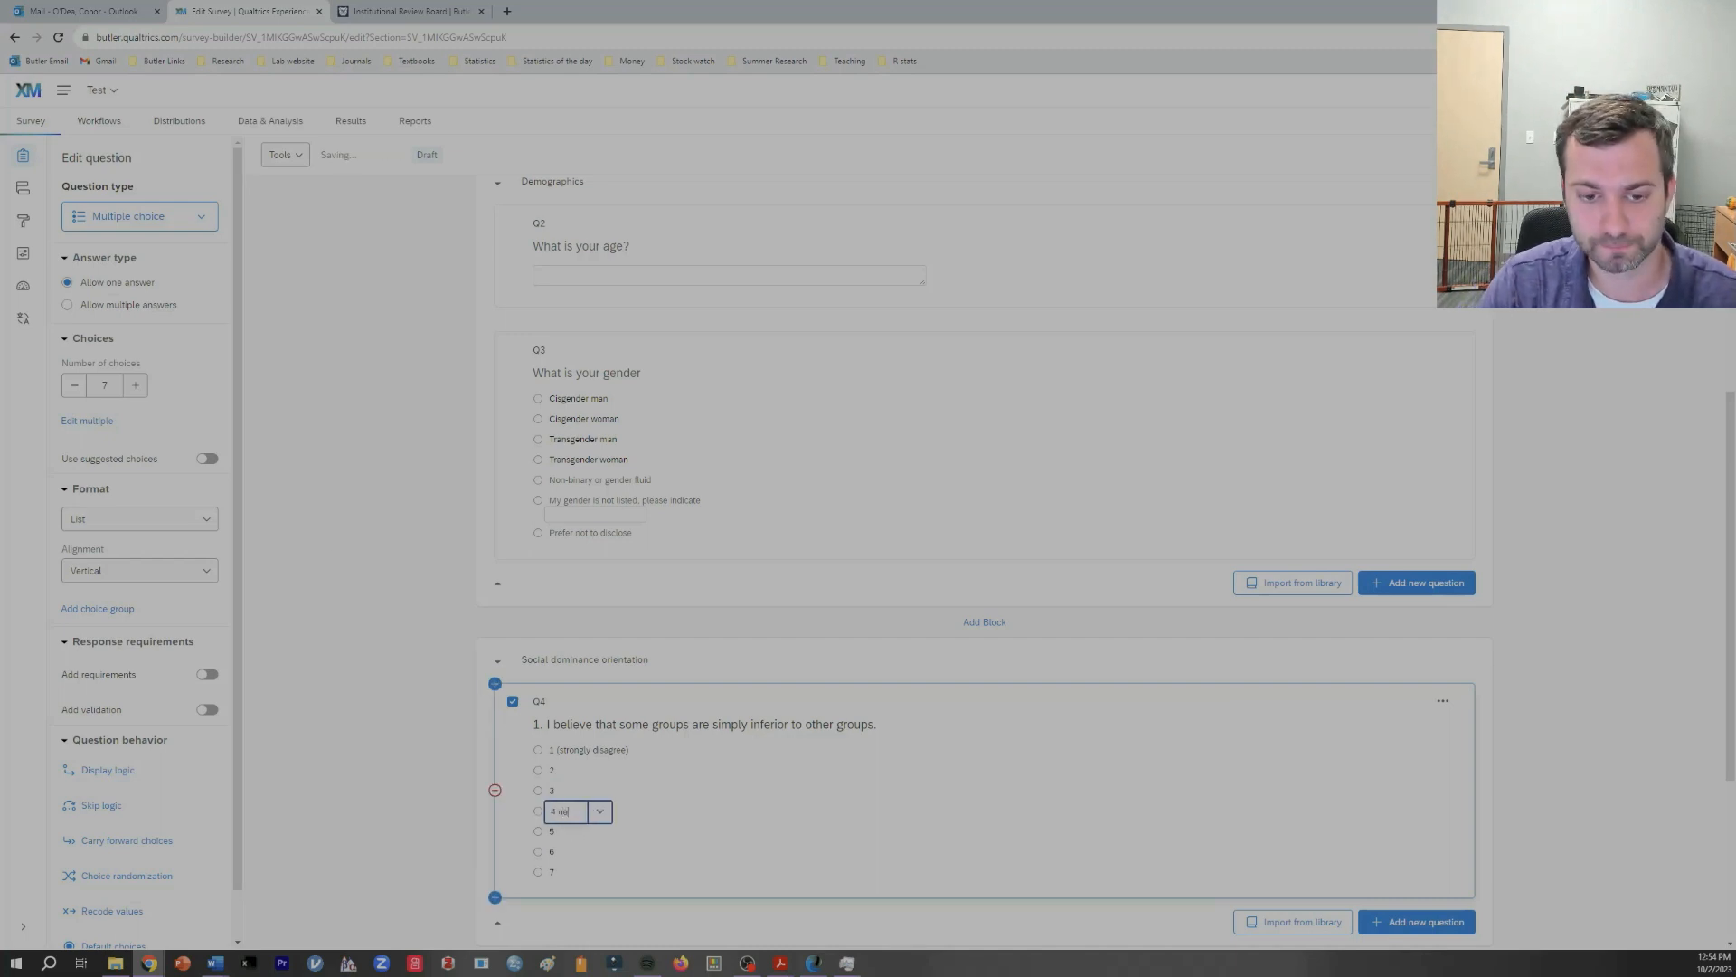
{"action": "type", "text": "utral"}
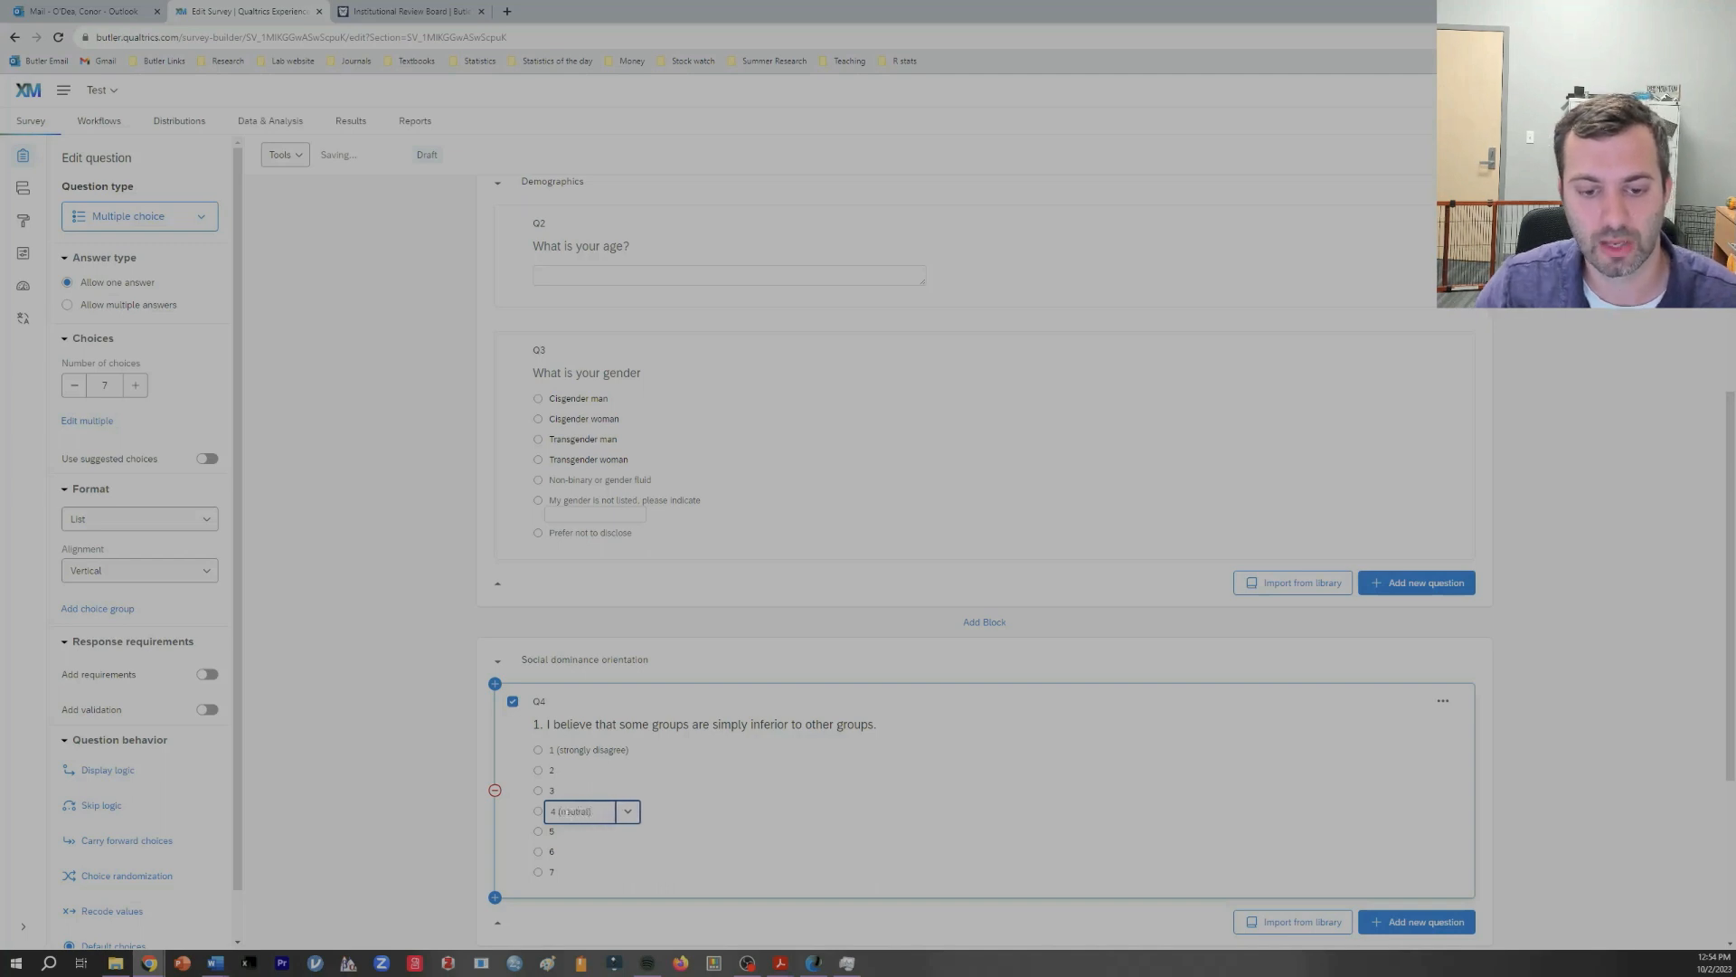
{"action": "left_click", "coordinate": [553, 872]}
{"action": "type", "text": "(st"}
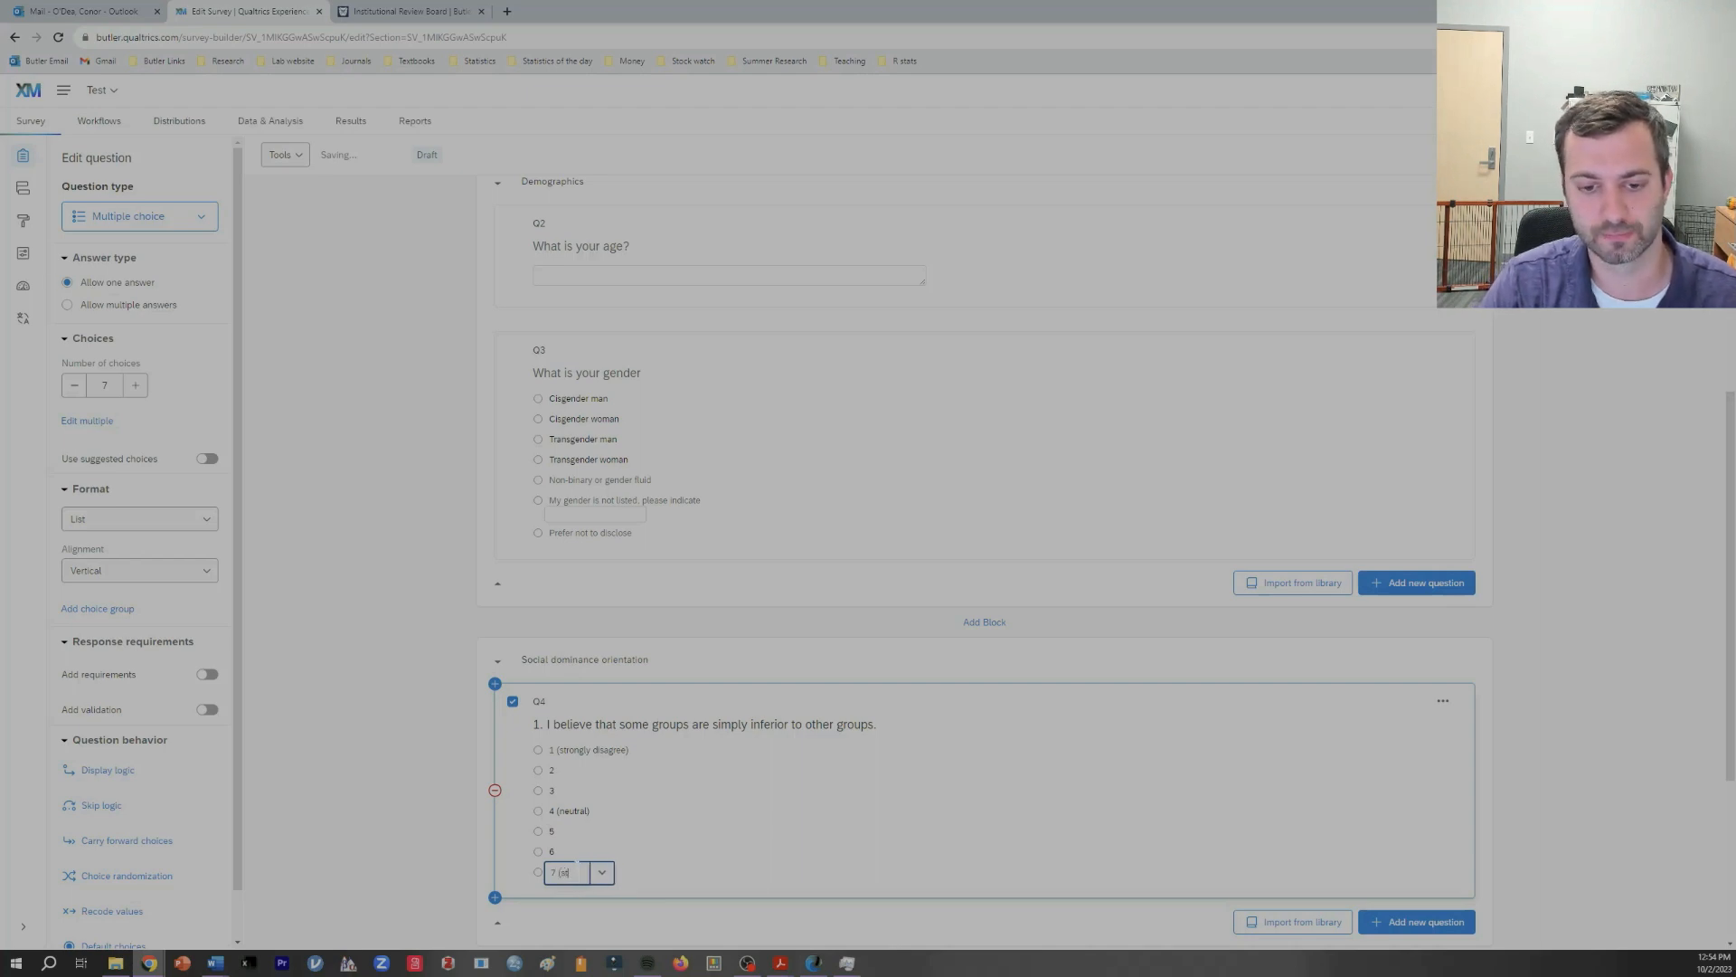
{"action": "type", "text": "rongly agree)"}
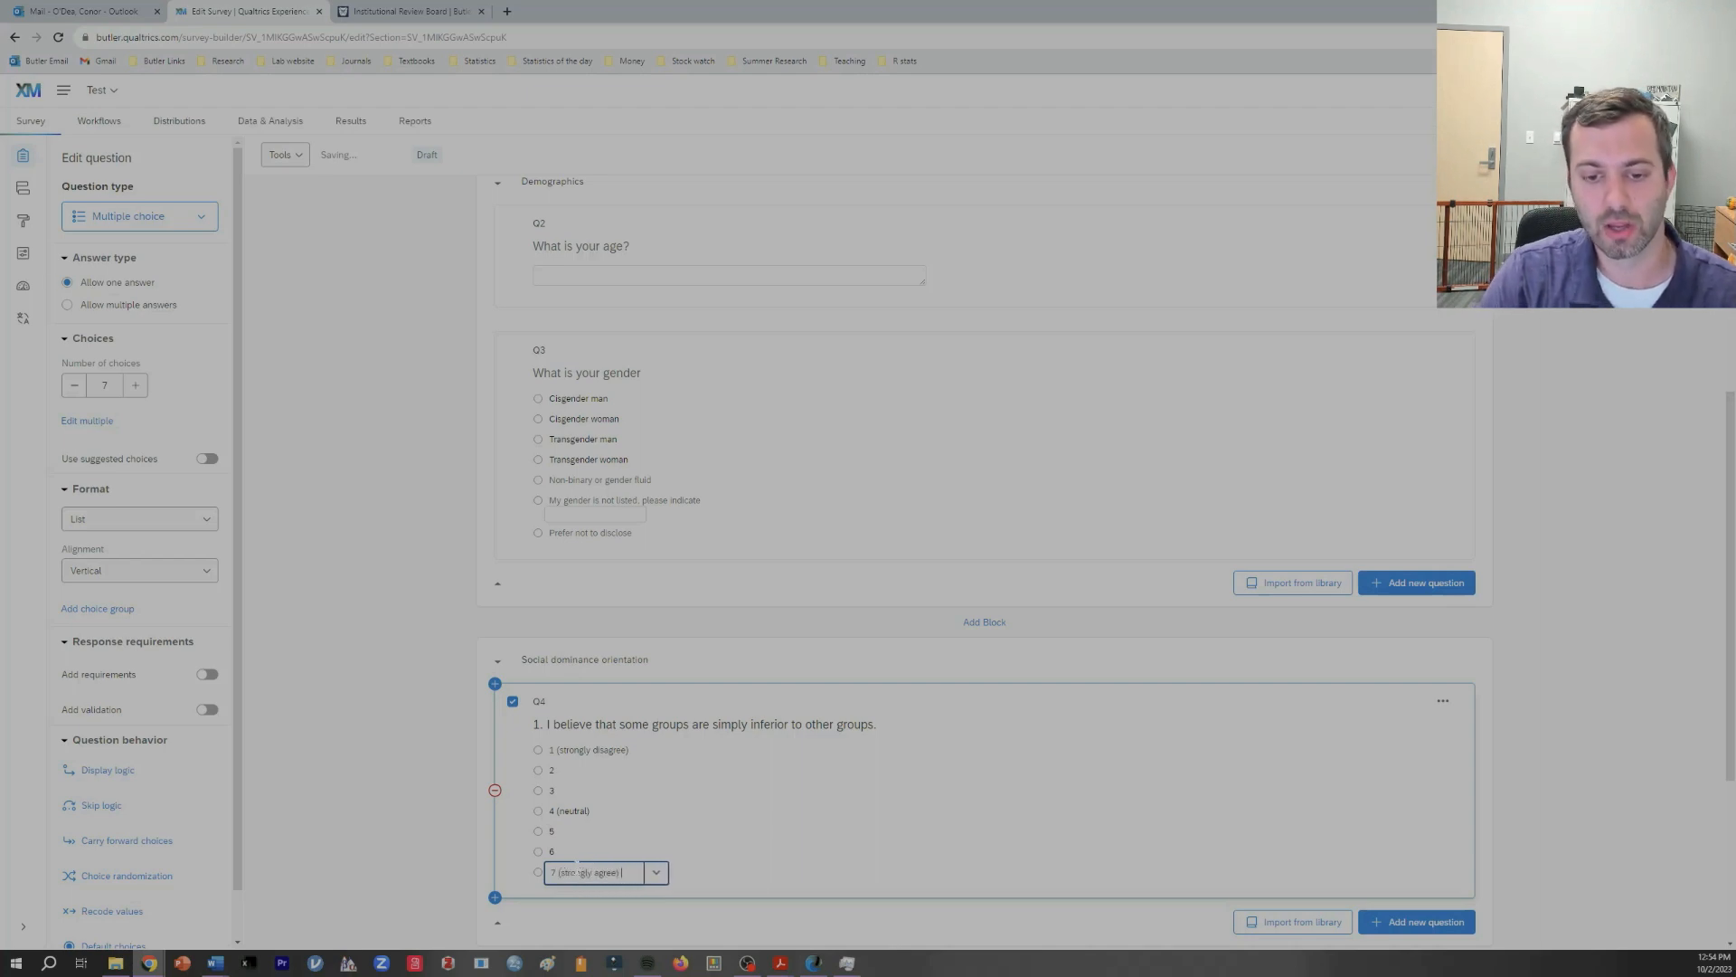
Step: Set the alignment of Q4's choices to Horizontal
{"action": "left_click", "coordinate": [748, 848]}
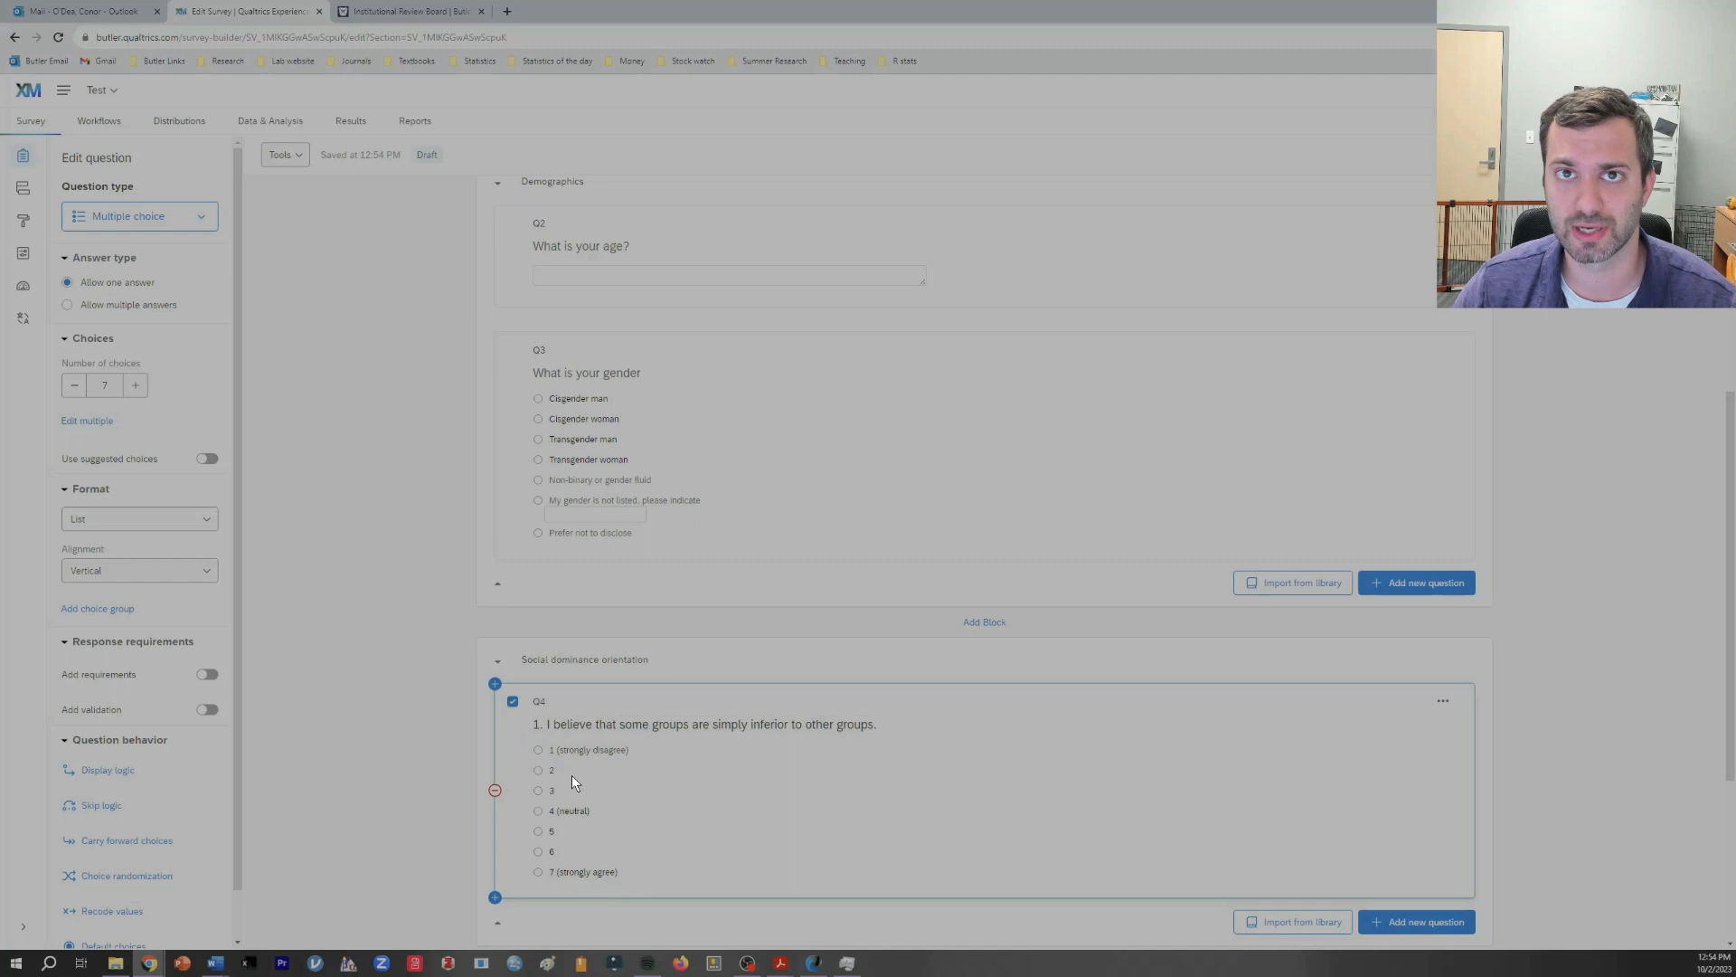
{"action": "left_click", "coordinate": [160, 567]}
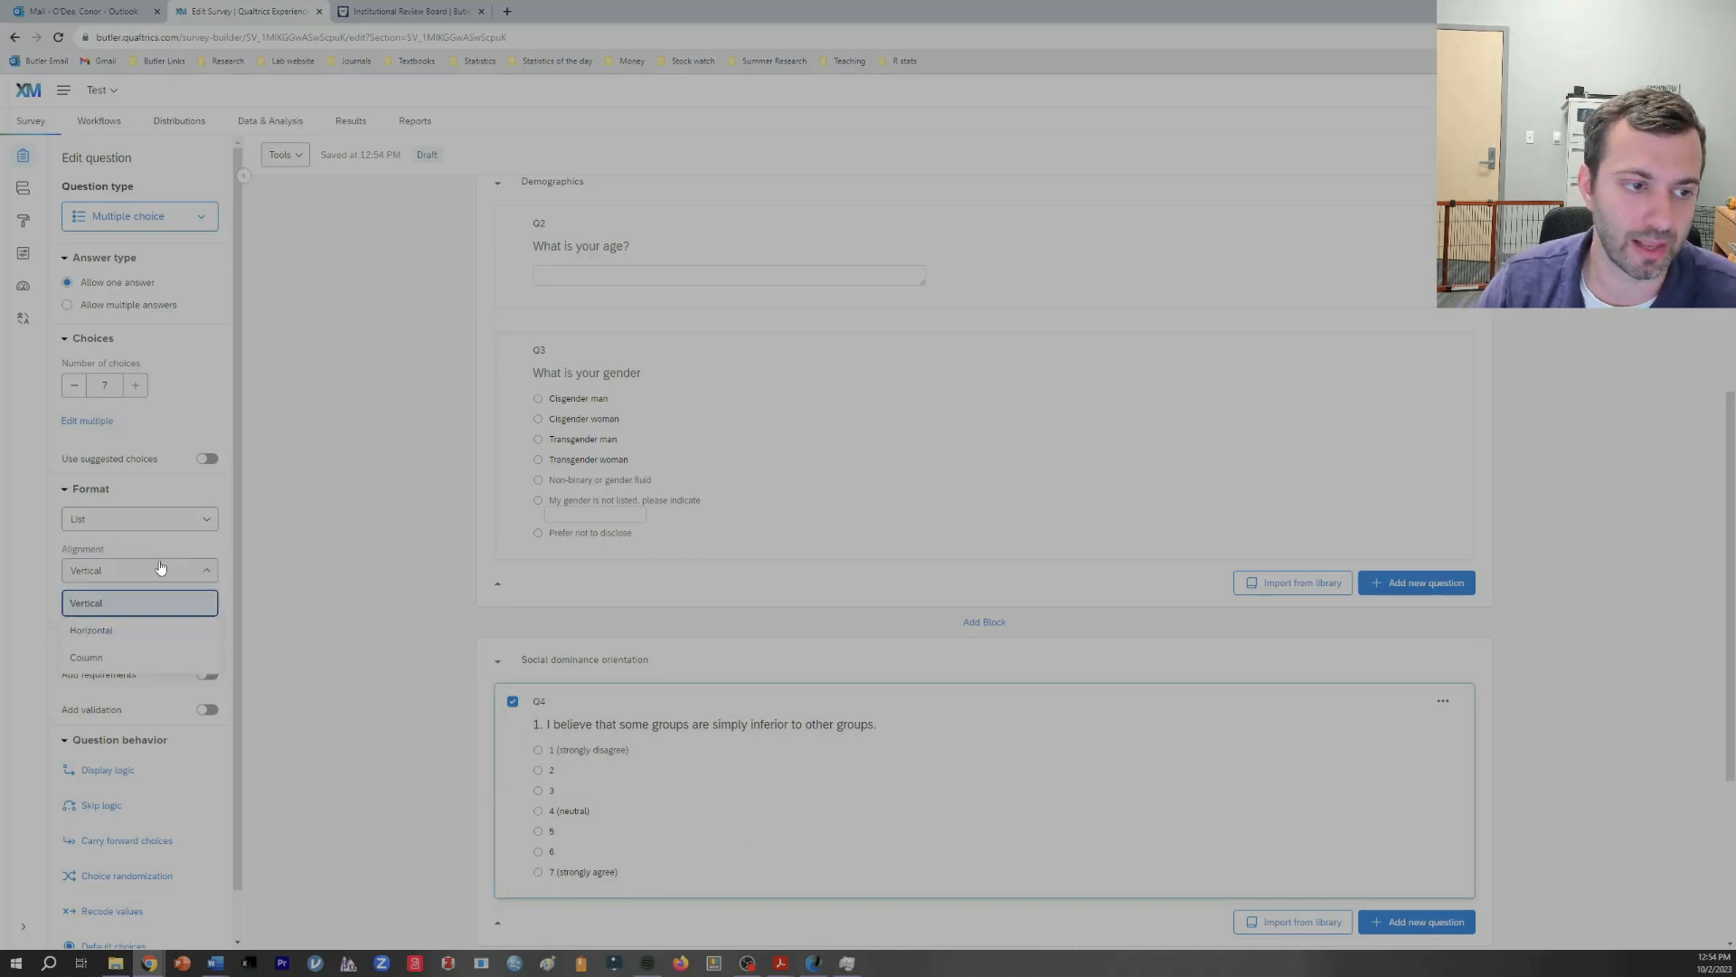
{"action": "left_click", "coordinate": [125, 633]}
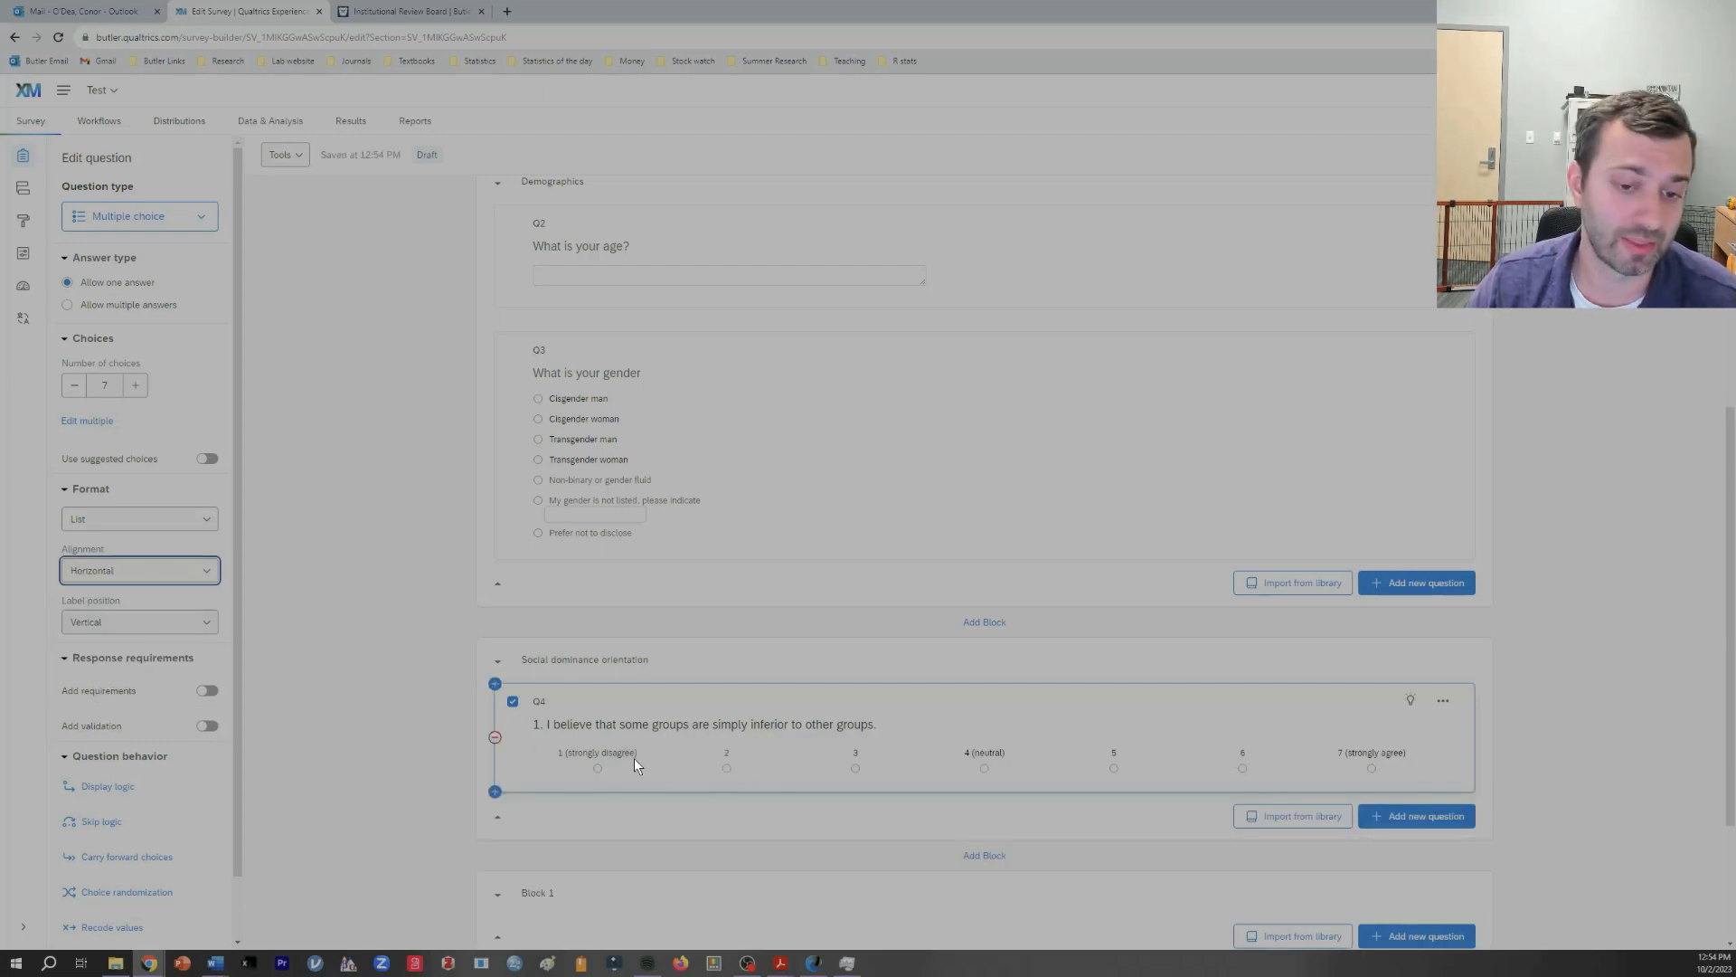
Step: Rework Q4's first choice in the Rich Content Editor so "Strongly disagree" stands without parentheses on a line above the 1
{"action": "left_click", "coordinate": [608, 754]}
{"action": "left_click_drag", "start_coordinate": [581, 762], "coordinate": [539, 760]}
{"action": "key", "text": "ctrl+c"}
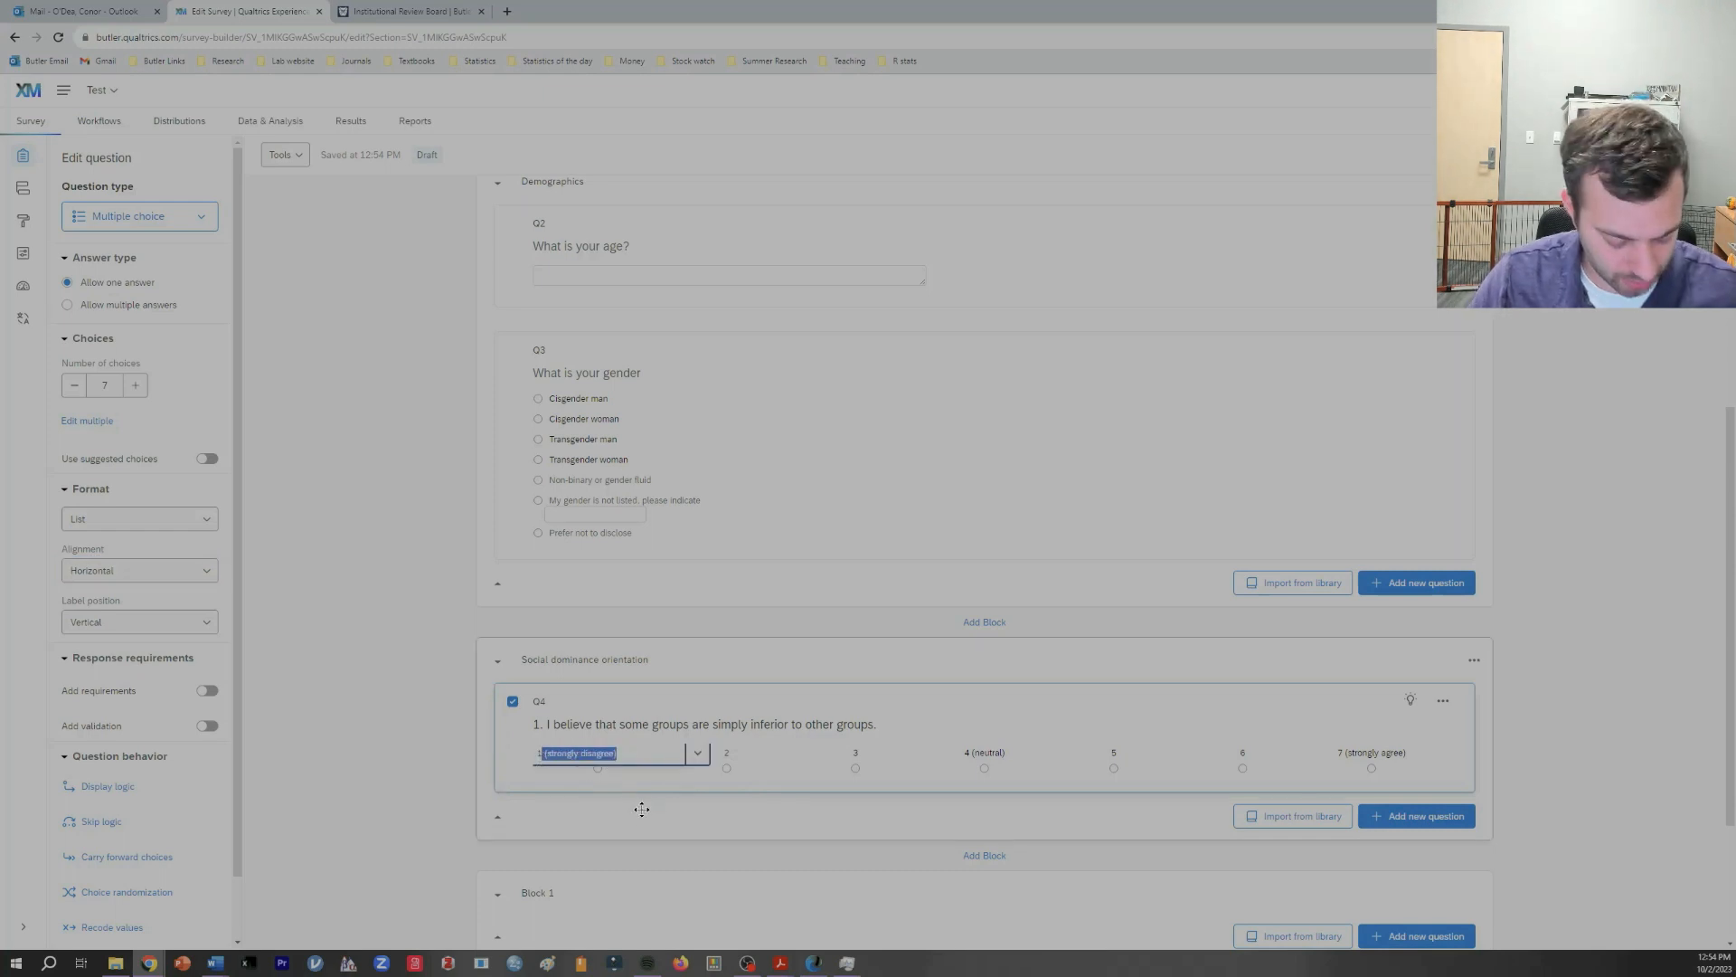
{"action": "key", "text": "BackSpace"}
{"action": "left_click", "coordinate": [696, 754]}
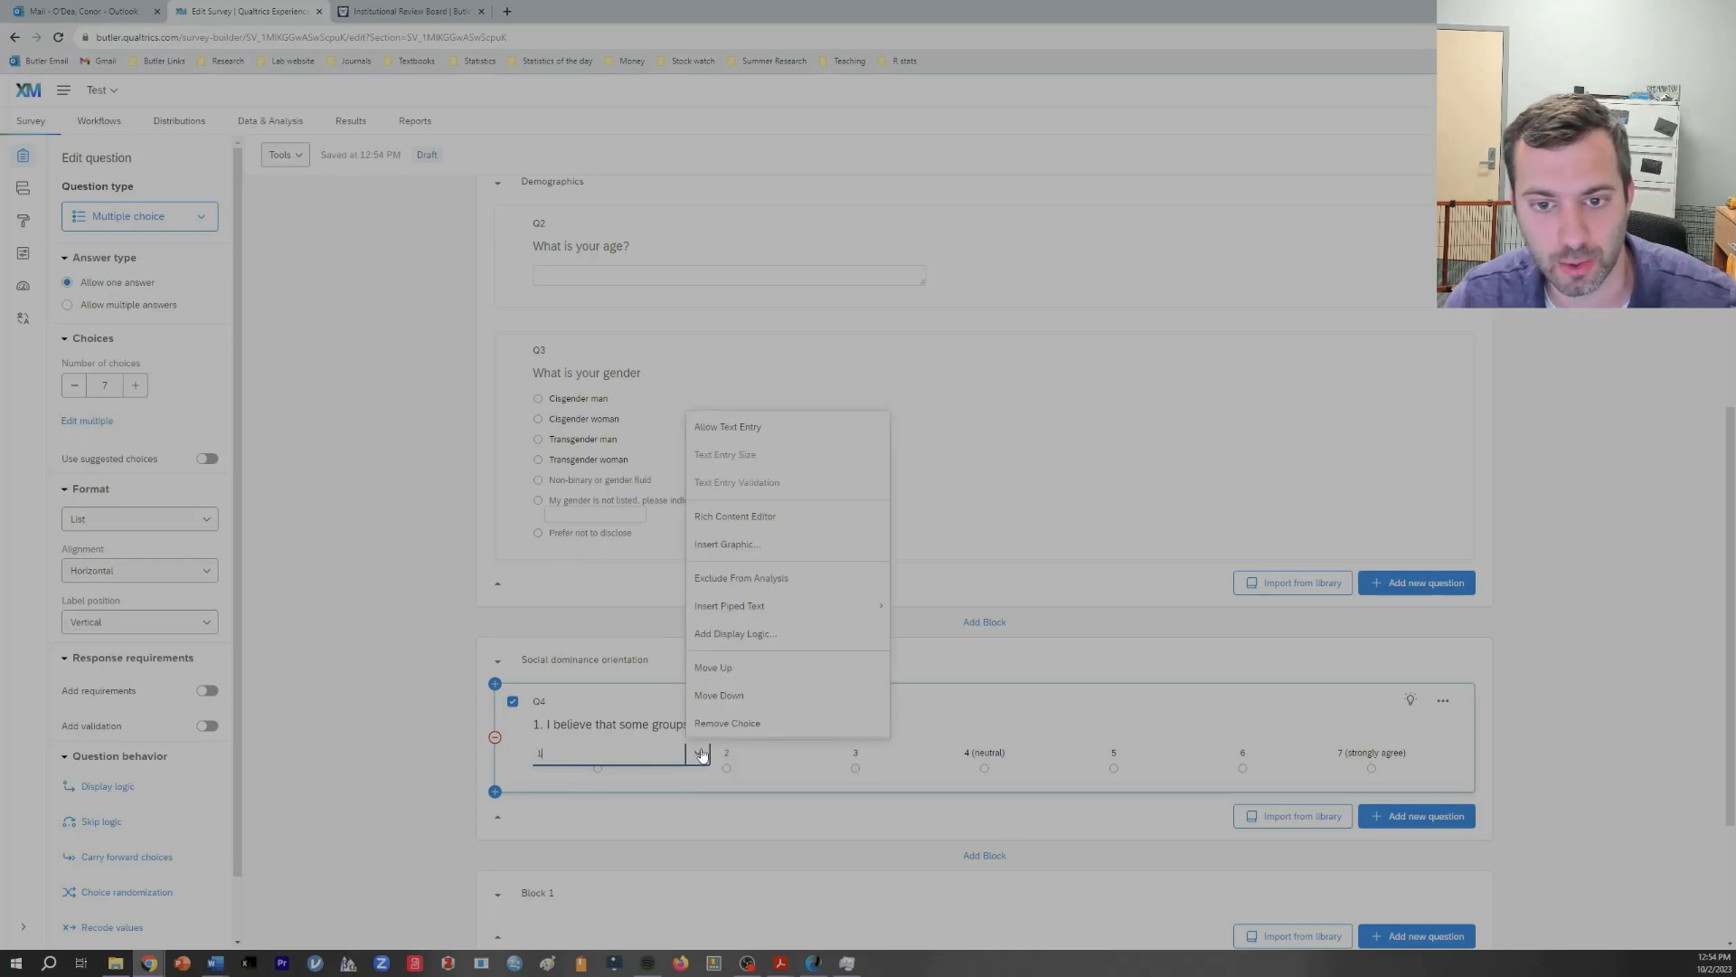
{"action": "left_click", "coordinate": [757, 525]}
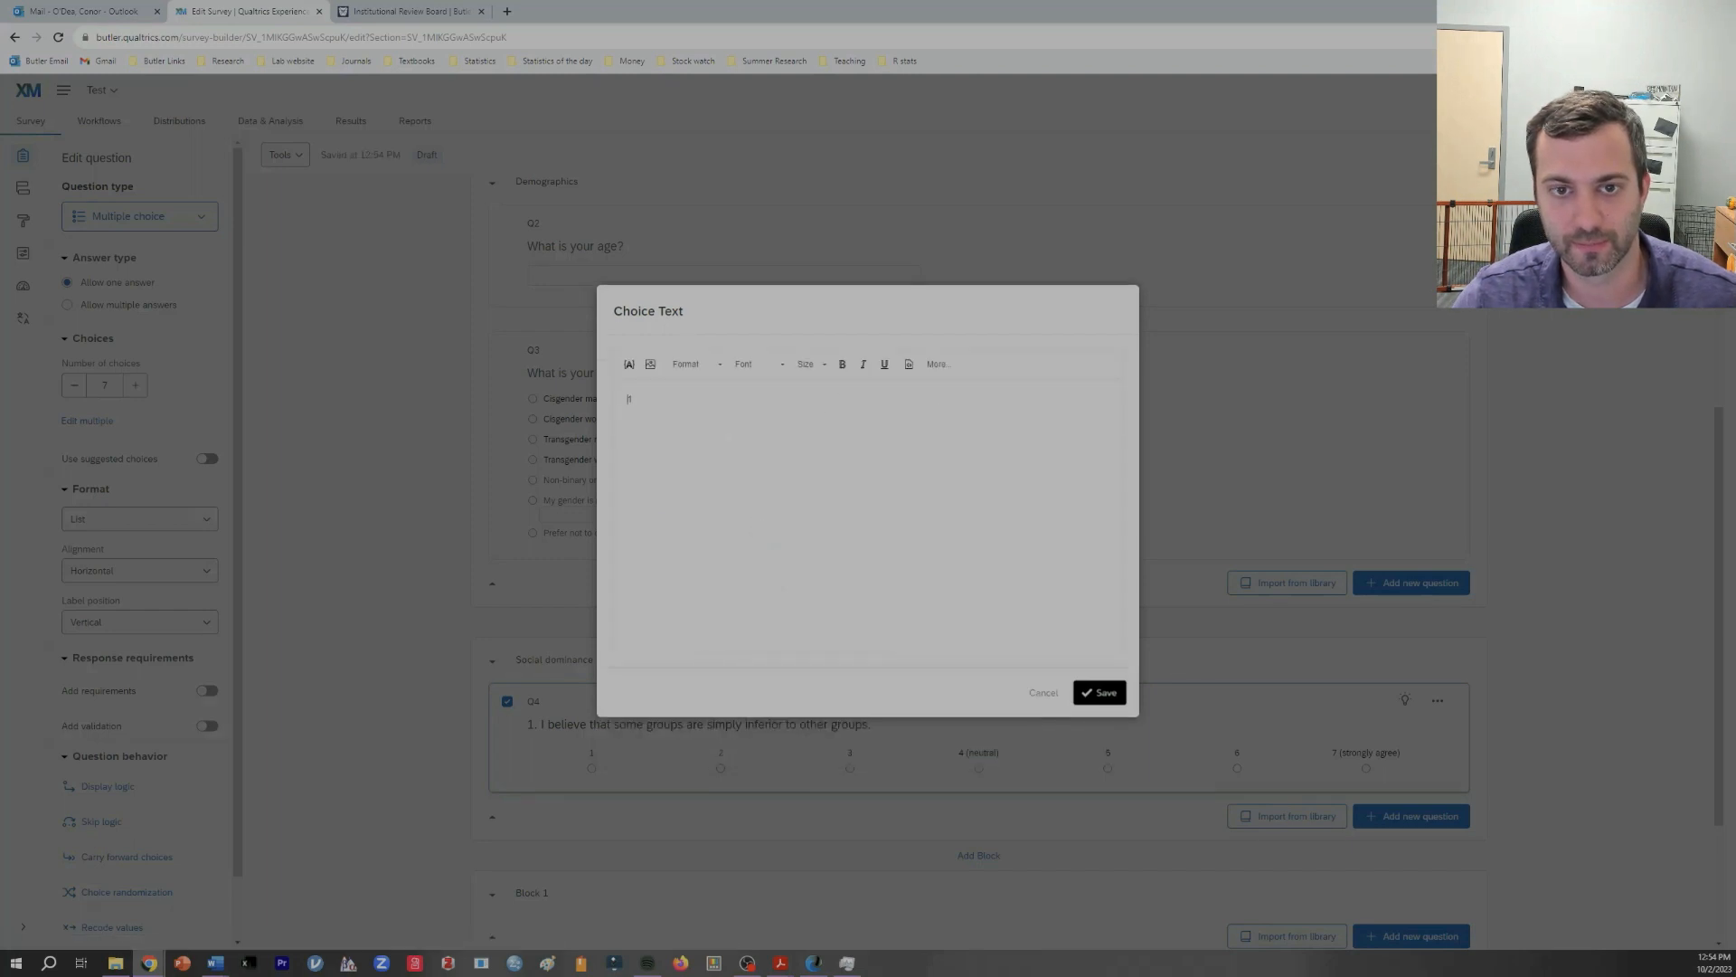
{"action": "key", "text": "ctrl+v"}
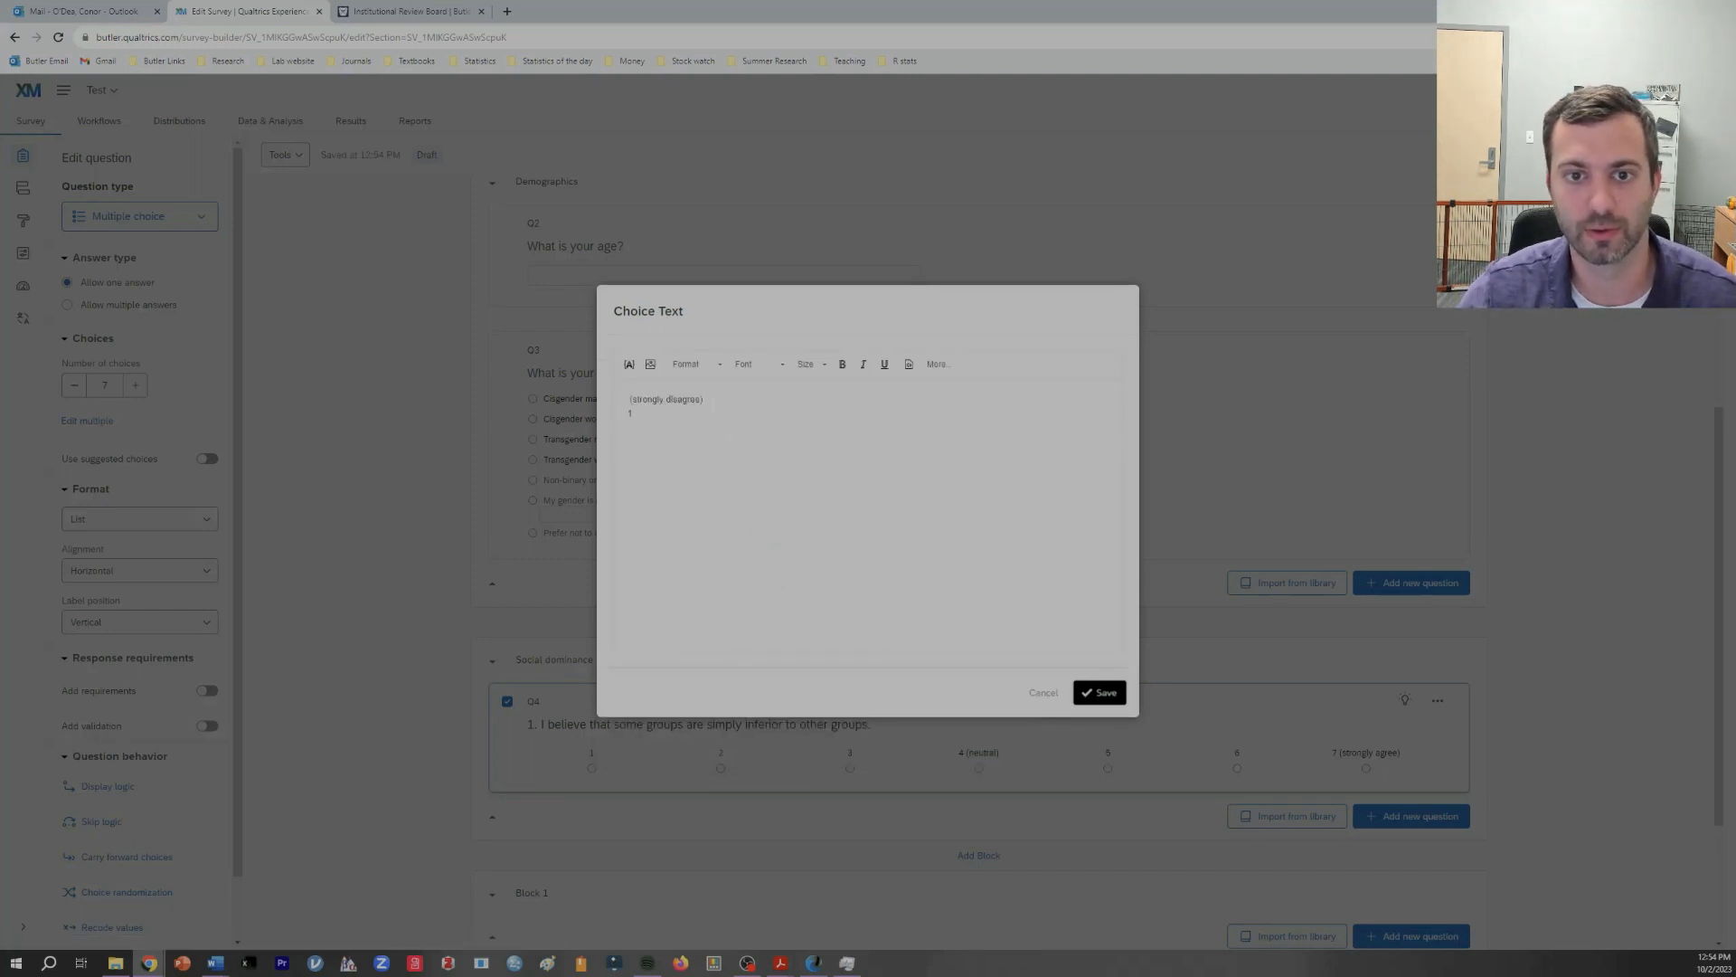
{"action": "key", "text": "BackSpace"}
{"action": "key", "text": "Delete"}
{"action": "type", "text": "S"}
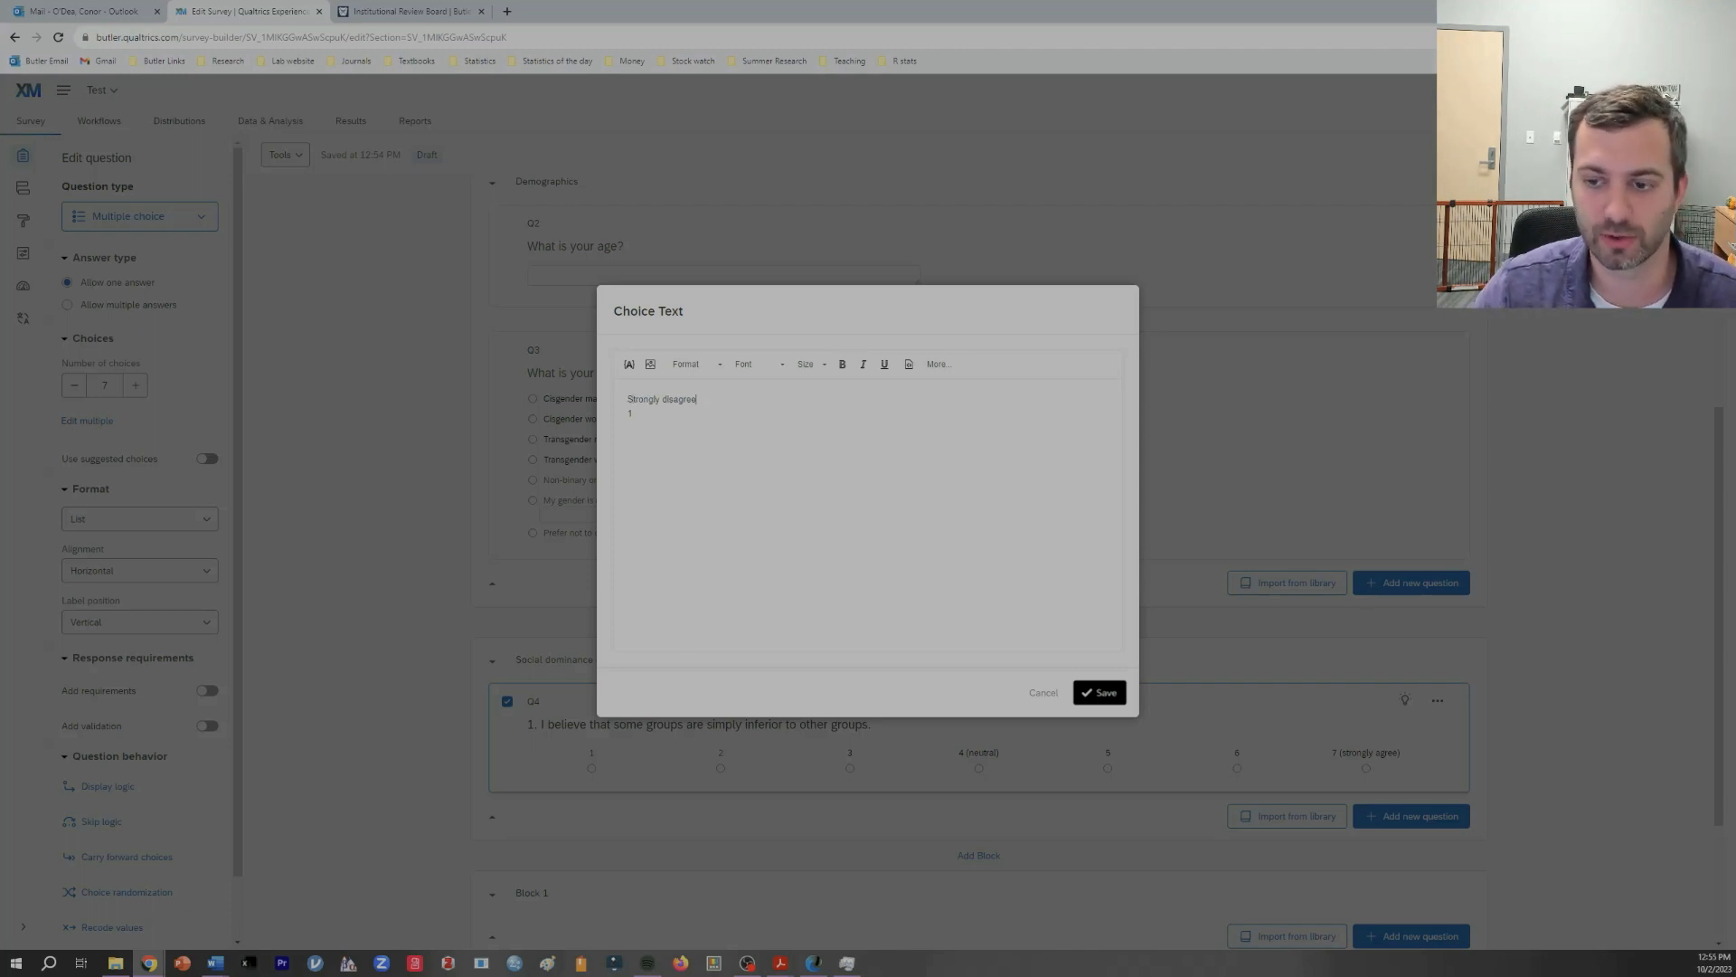
{"action": "left_click", "coordinate": [1114, 697]}
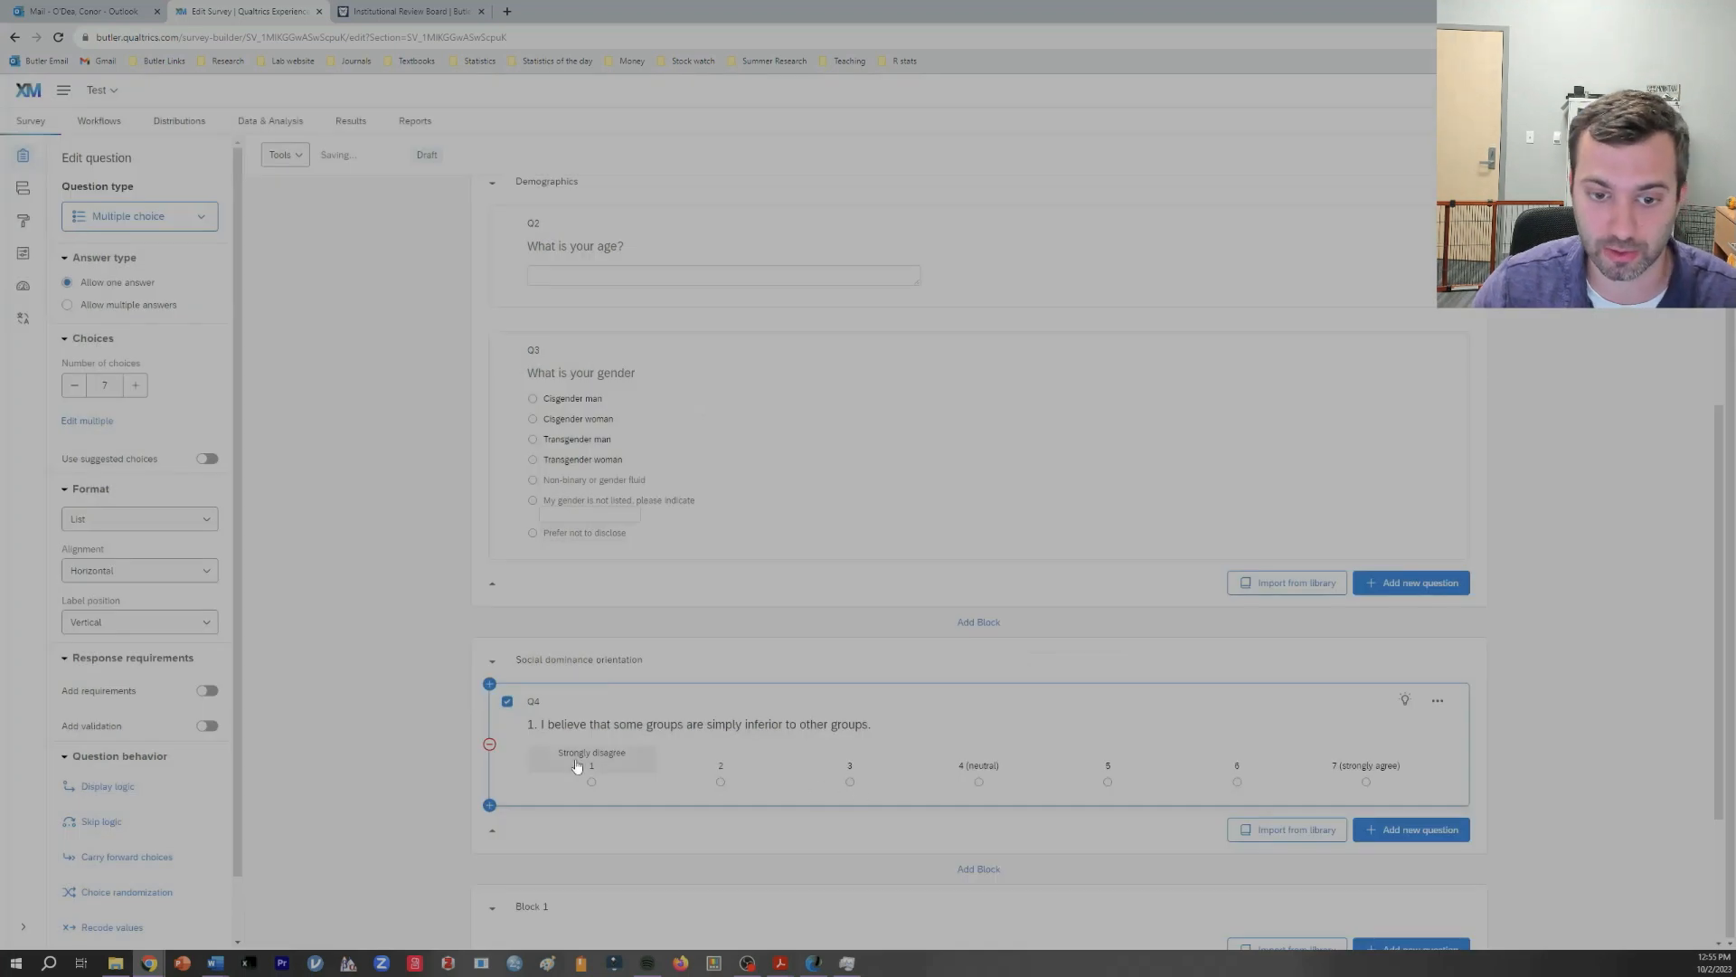
Step: Rework Q4's fourth choice in the Rich Content Editor so "neutral" stands without parentheses on a line above the 4
{"action": "left_click", "coordinate": [998, 772]}
{"action": "left_click", "coordinate": [1081, 769]}
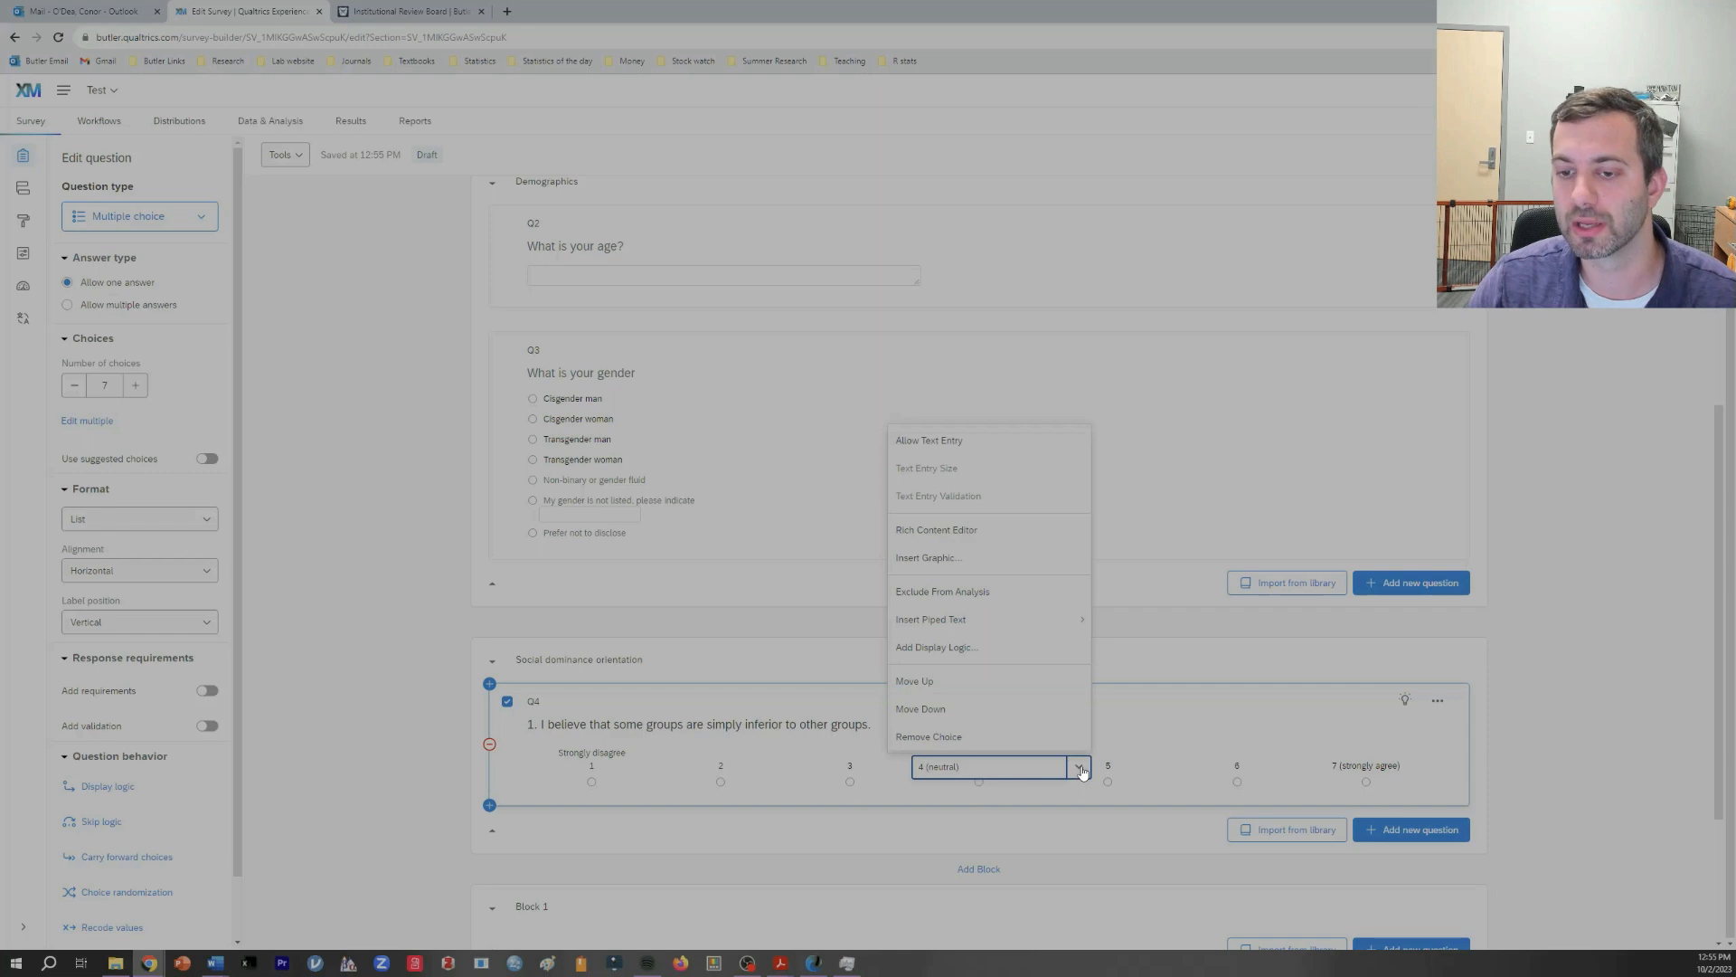
{"action": "left_click_drag", "start_coordinate": [959, 767], "coordinate": [927, 767]}
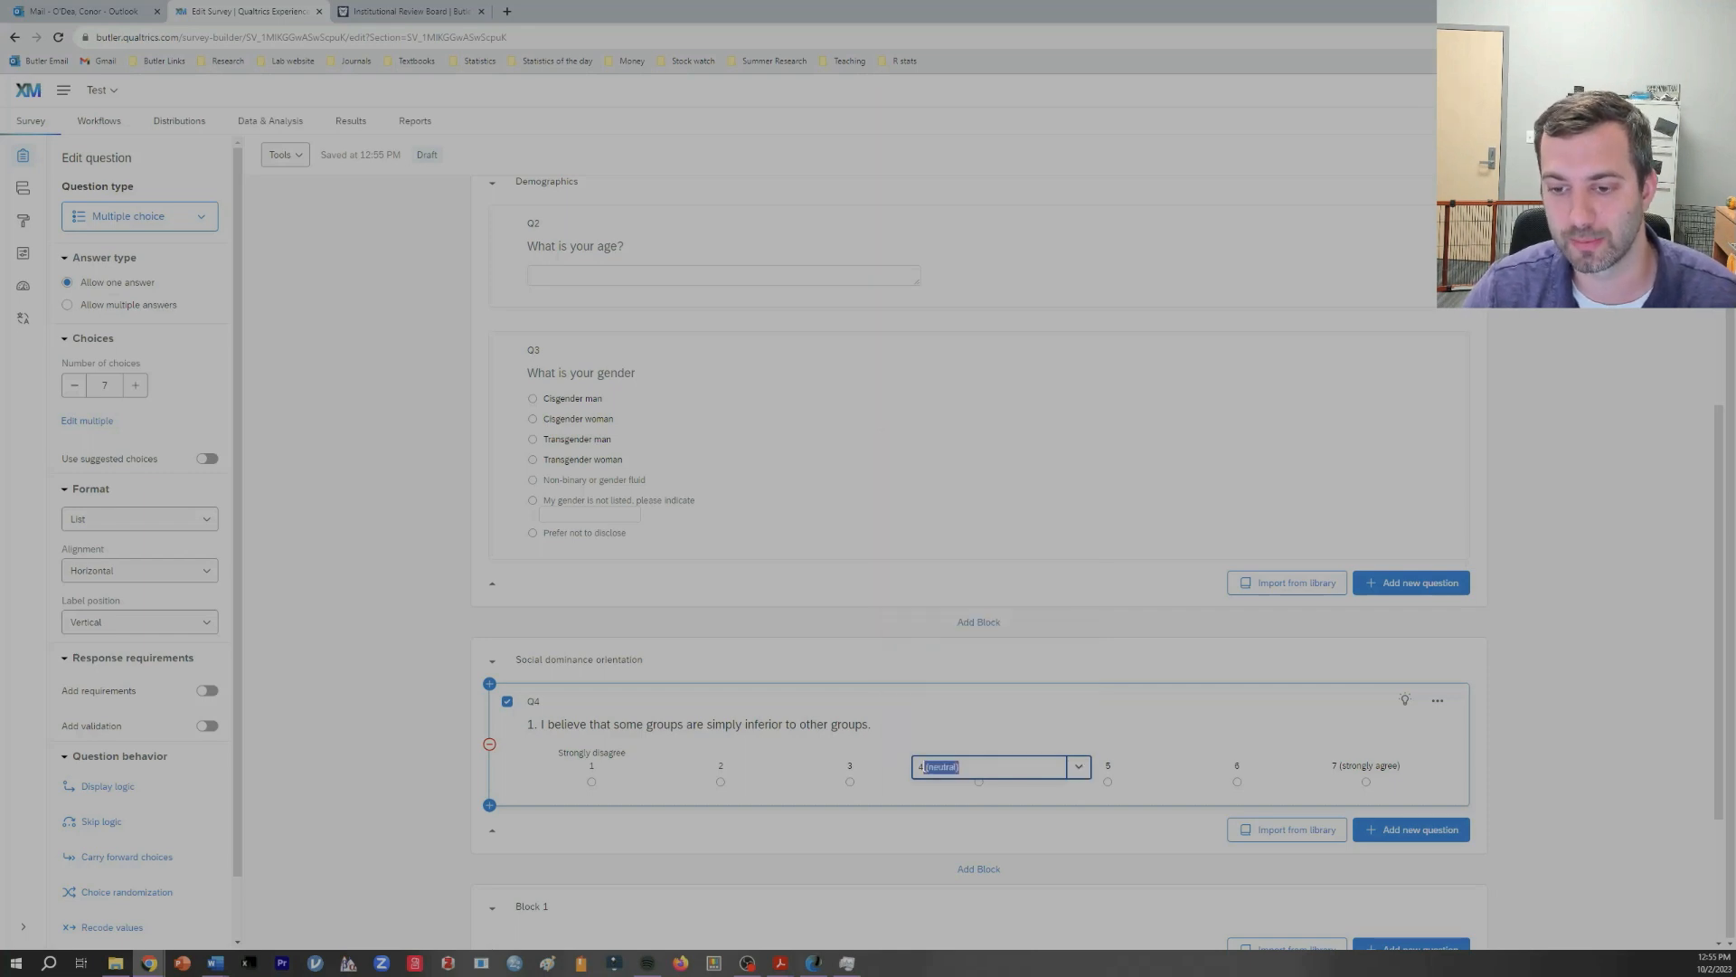
{"action": "key", "text": "BackSpace"}
{"action": "left_click", "coordinate": [1080, 769]}
{"action": "left_click", "coordinate": [957, 530]}
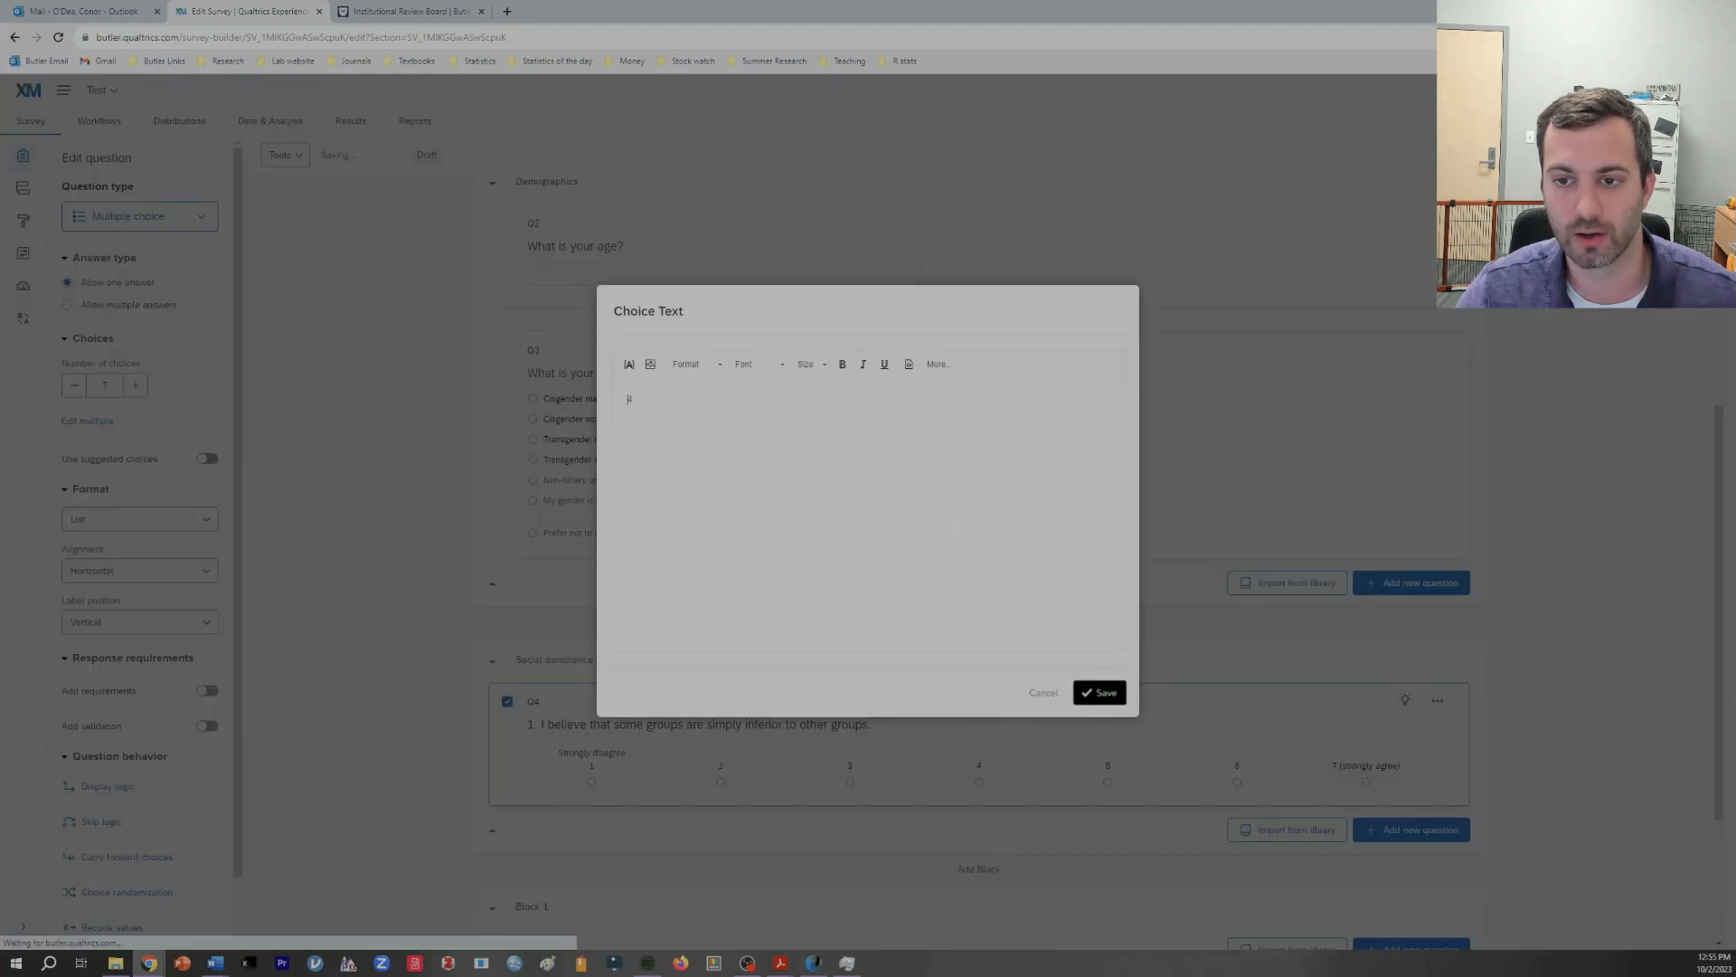
{"action": "type", "text": "(neutral)"}
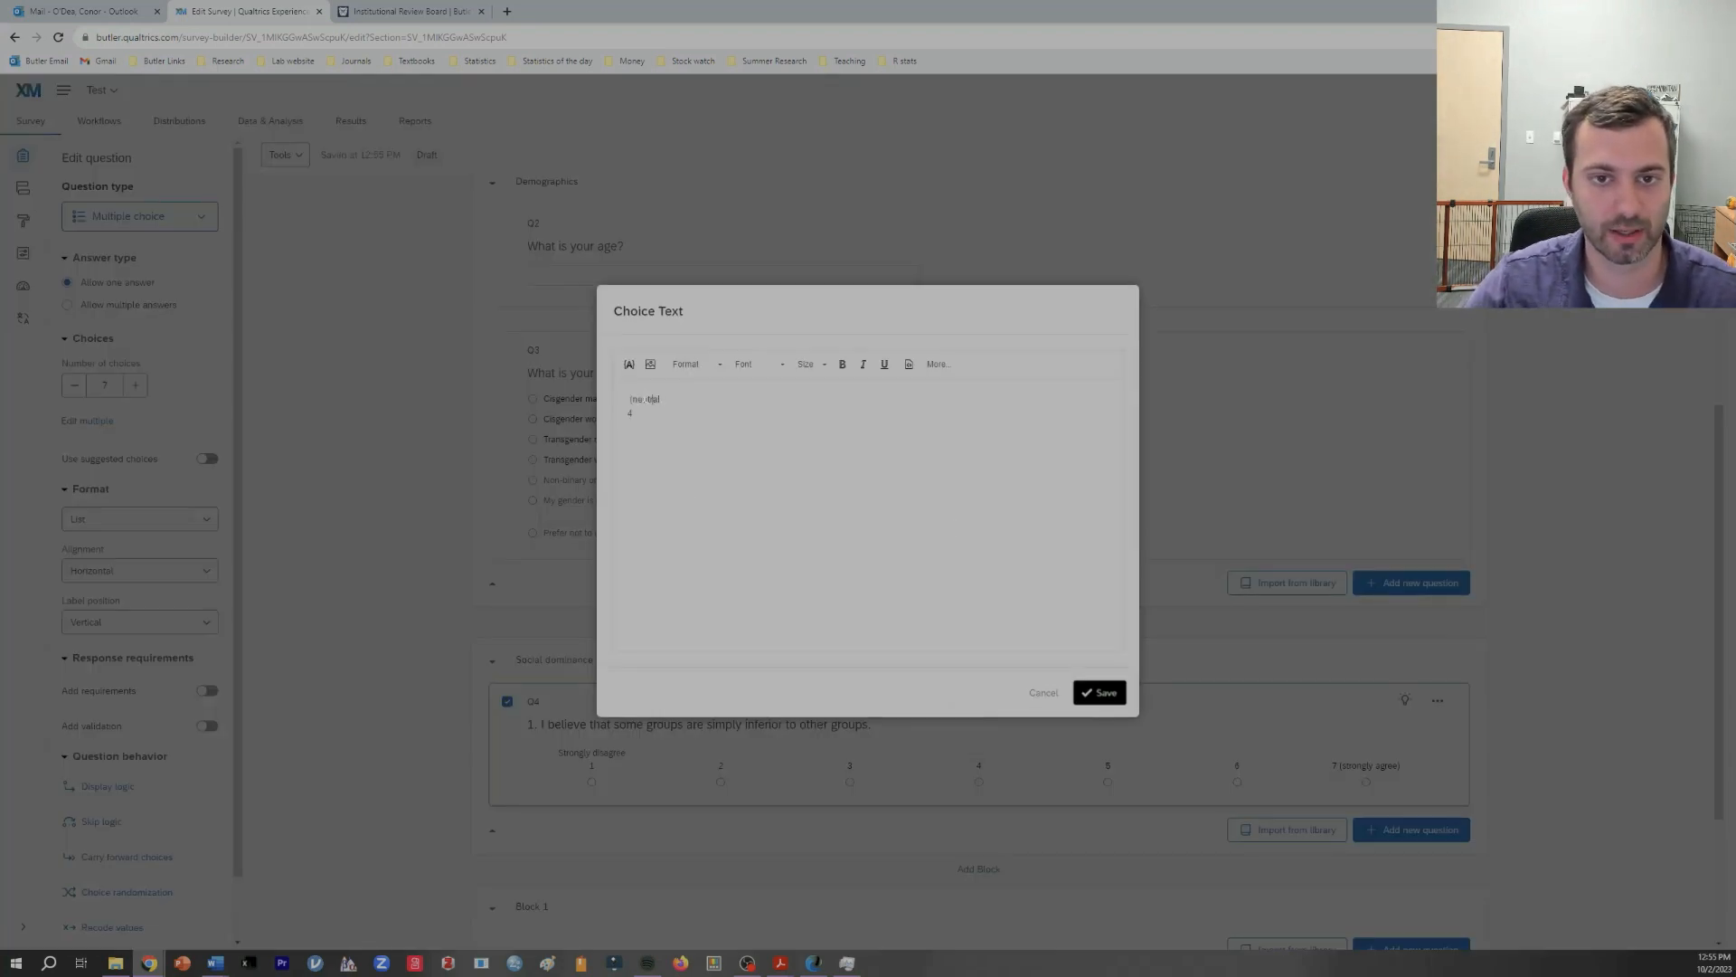
{"action": "key", "text": "BackSpace"}
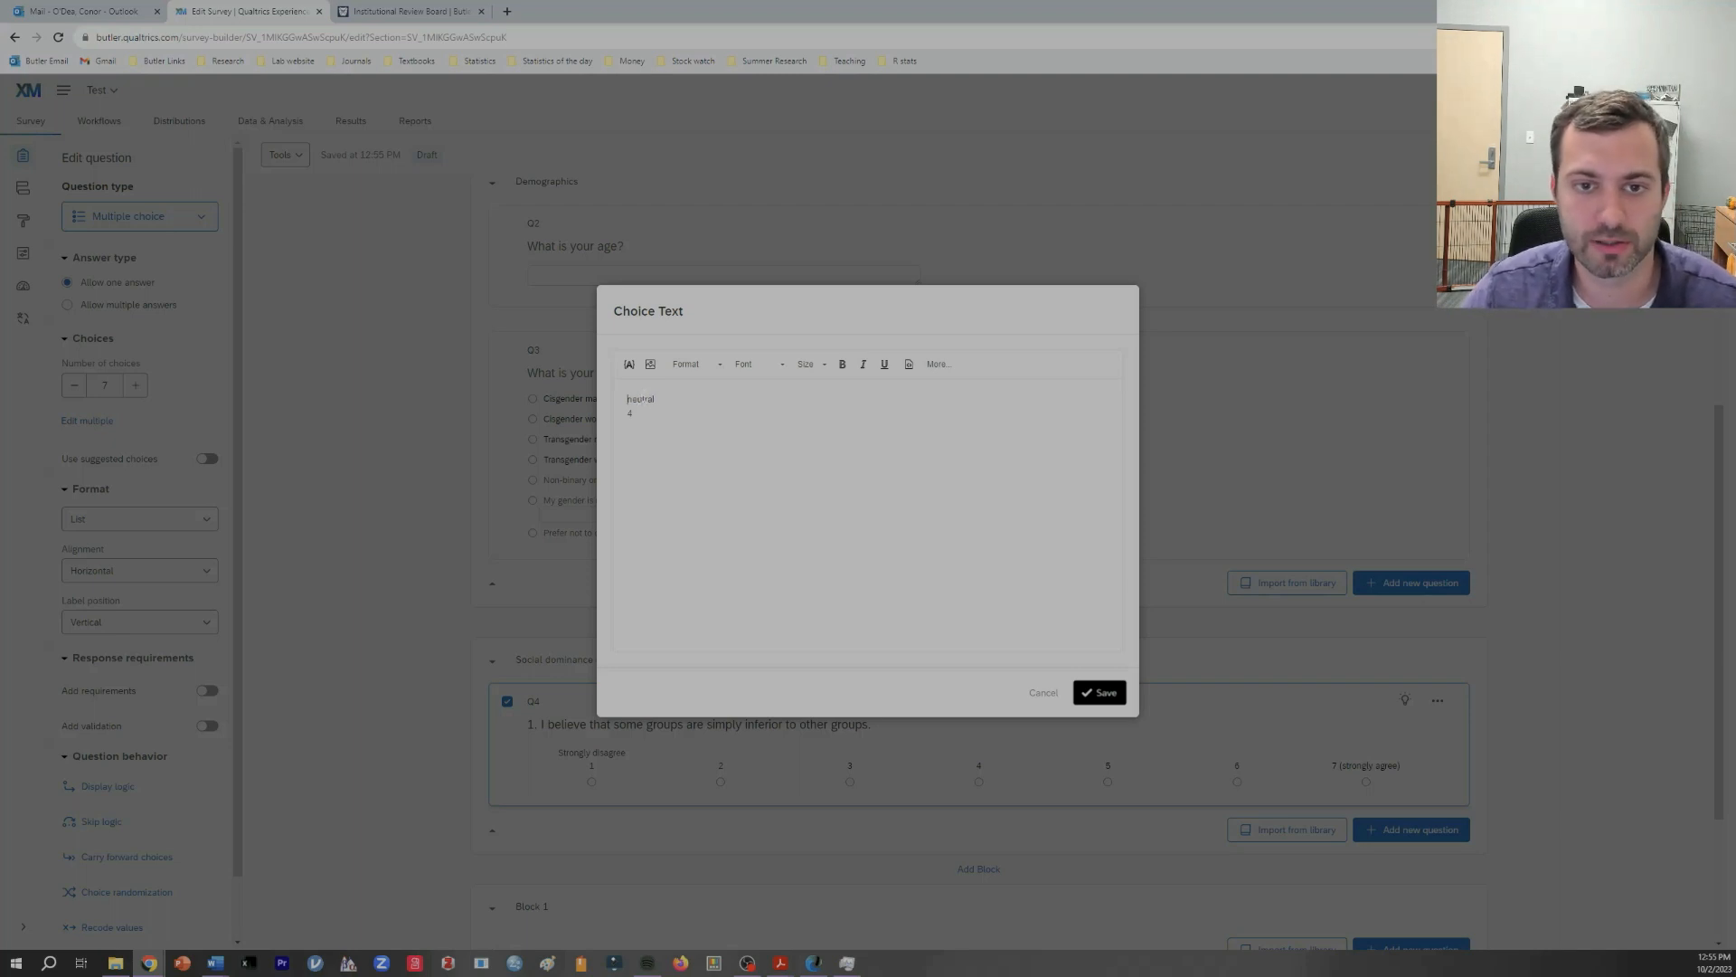
{"action": "left_click", "coordinate": [1105, 693]}
Step: Rework Q4's seventh choice in the Rich Content Editor so "Strongly agree" stands without parentheses on a line above the 7
{"action": "left_click", "coordinate": [1376, 769]}
{"action": "left_click_drag", "start_coordinate": [1374, 768], "coordinate": [1313, 767]}
{"action": "key", "text": "ctrl+c"}
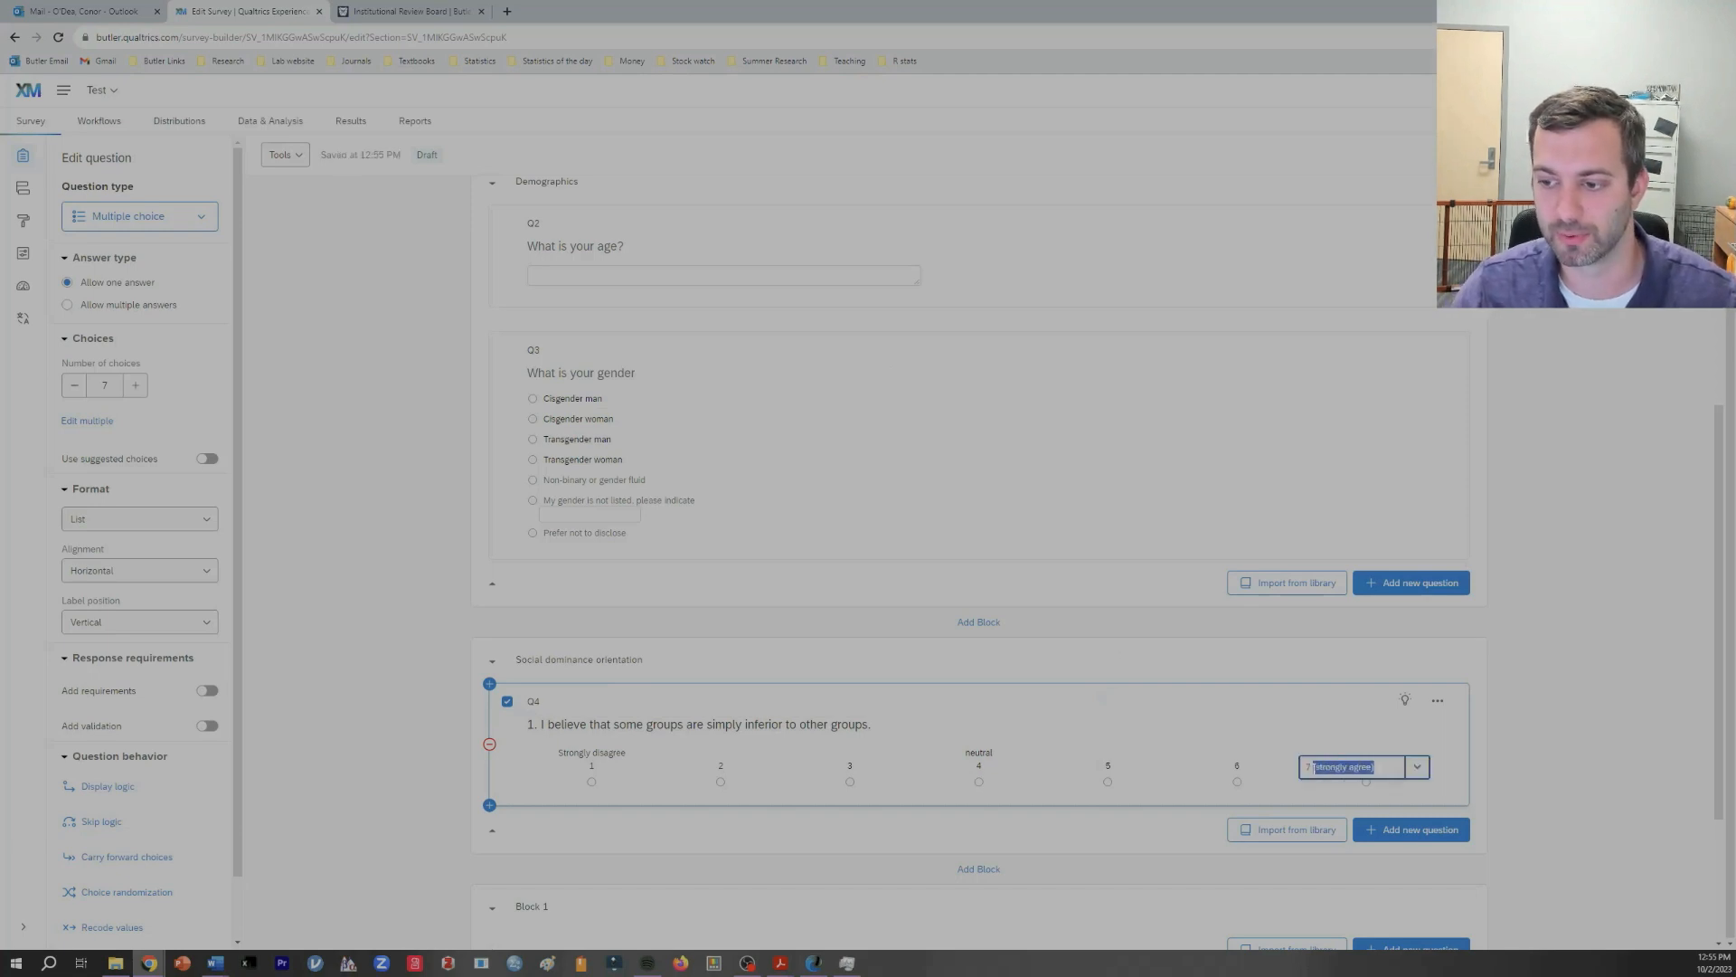
{"action": "key", "text": "BackSpace"}
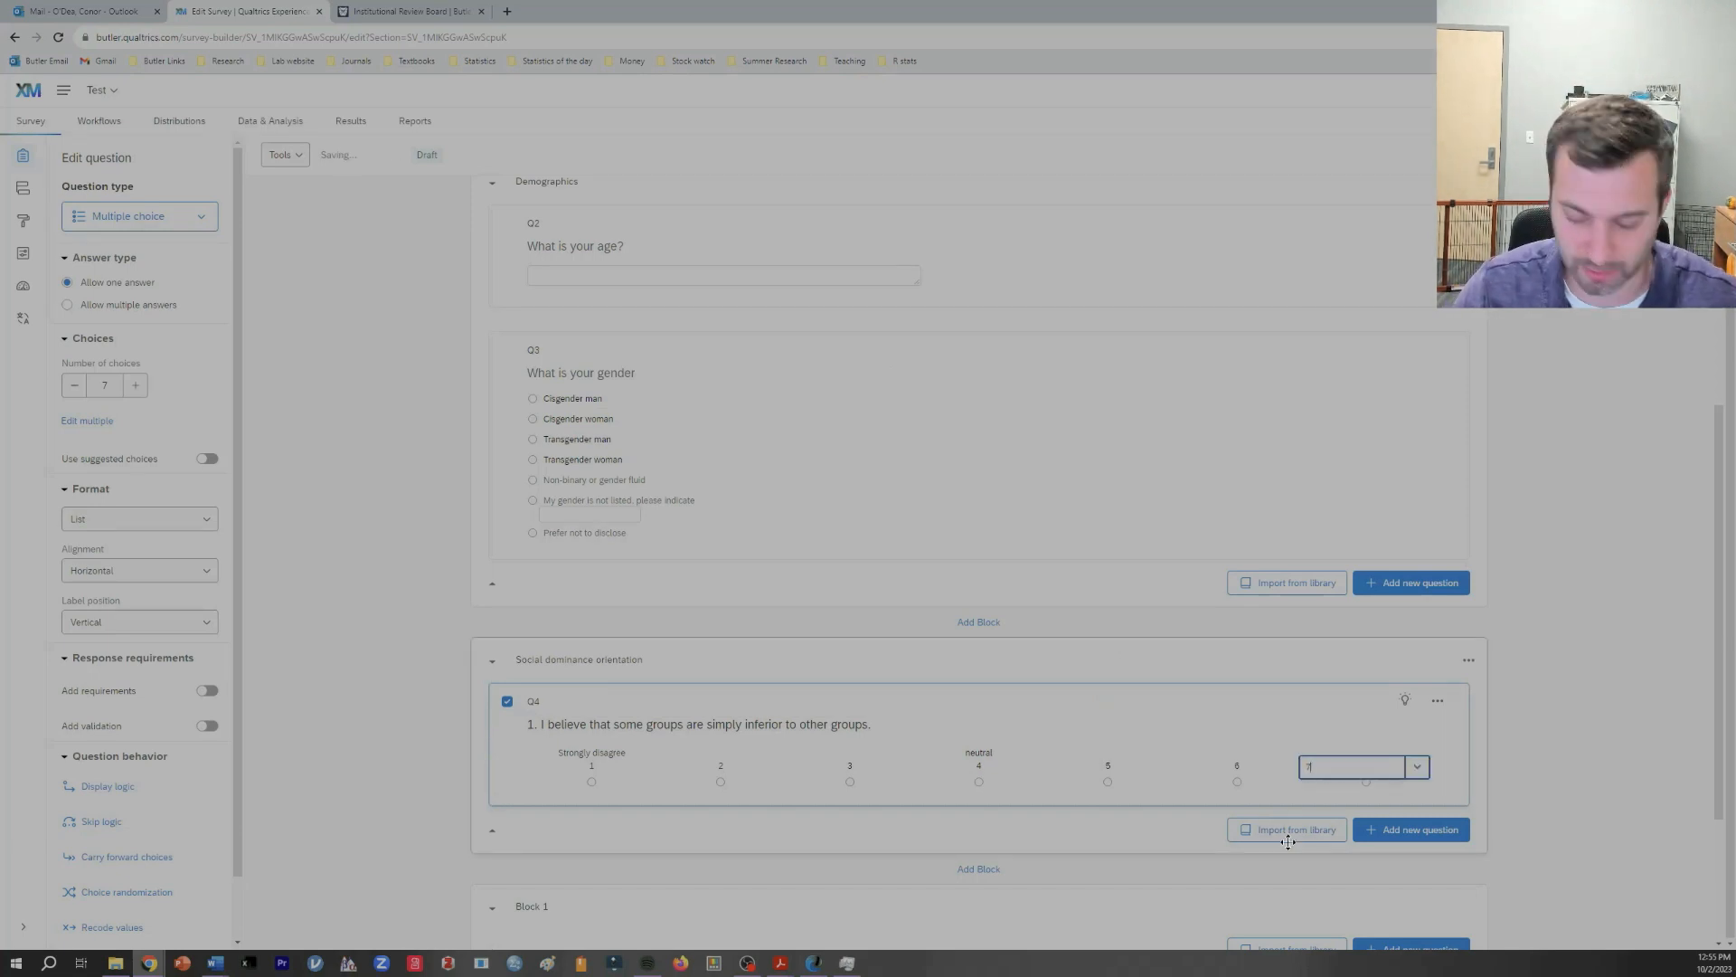
{"action": "left_click", "coordinate": [1416, 767]}
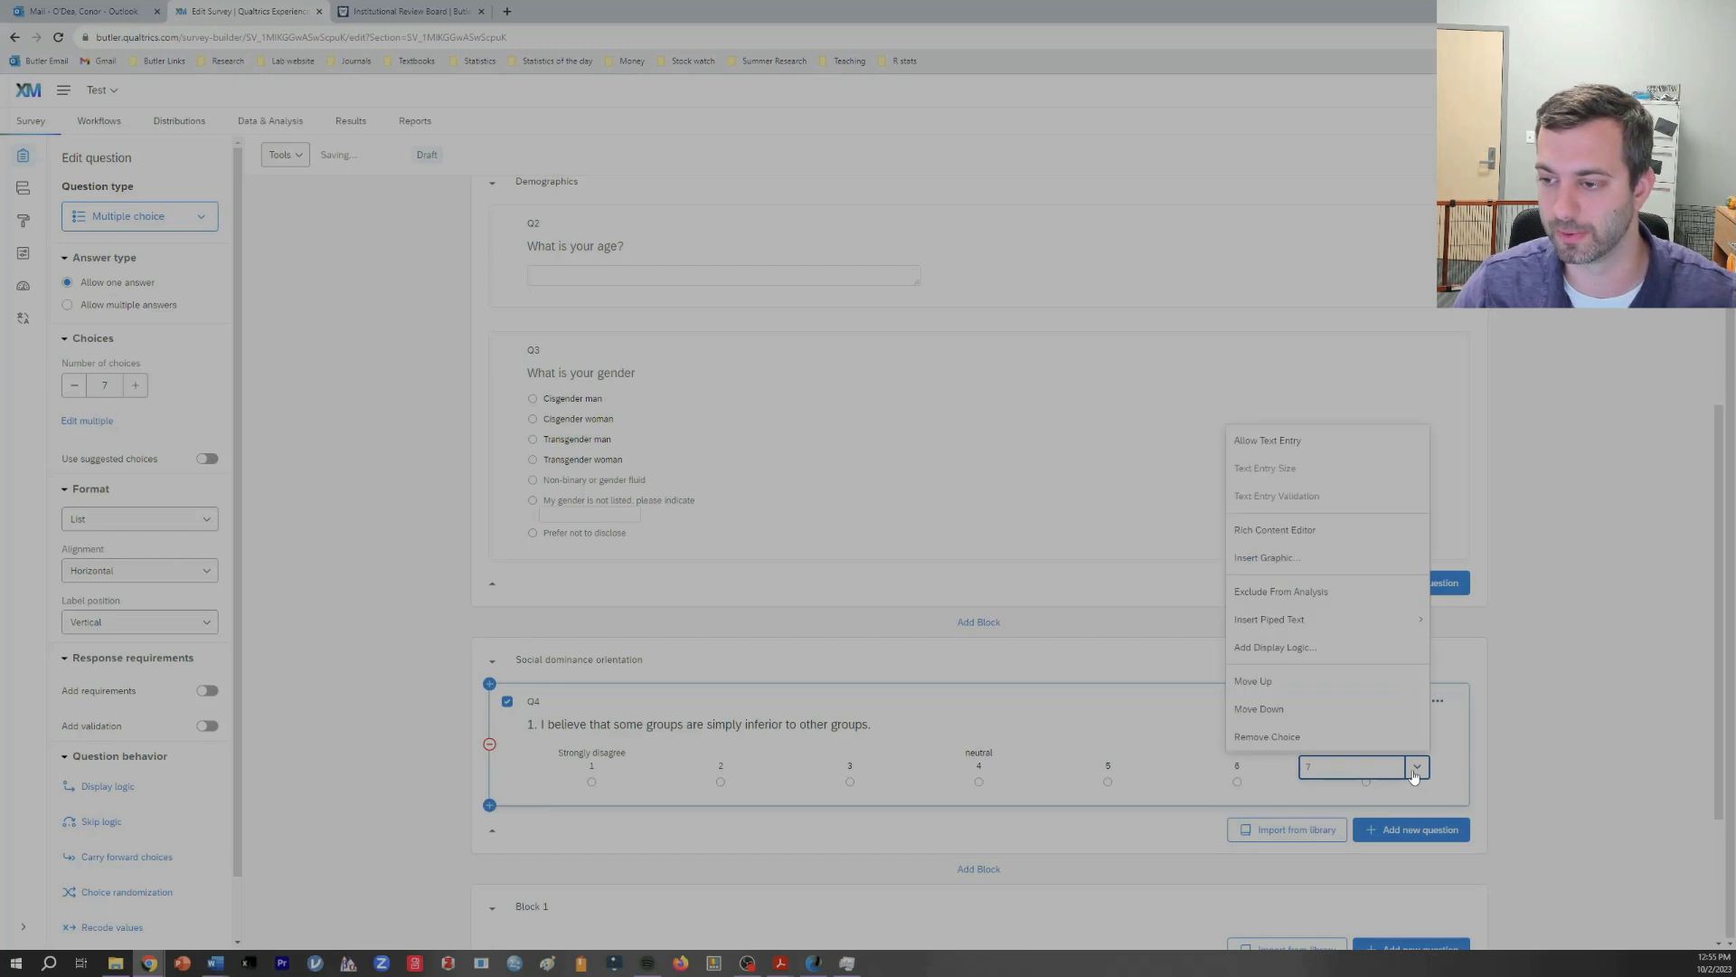
{"action": "left_click", "coordinate": [1312, 540]}
{"action": "key", "text": "ctrl+v"}
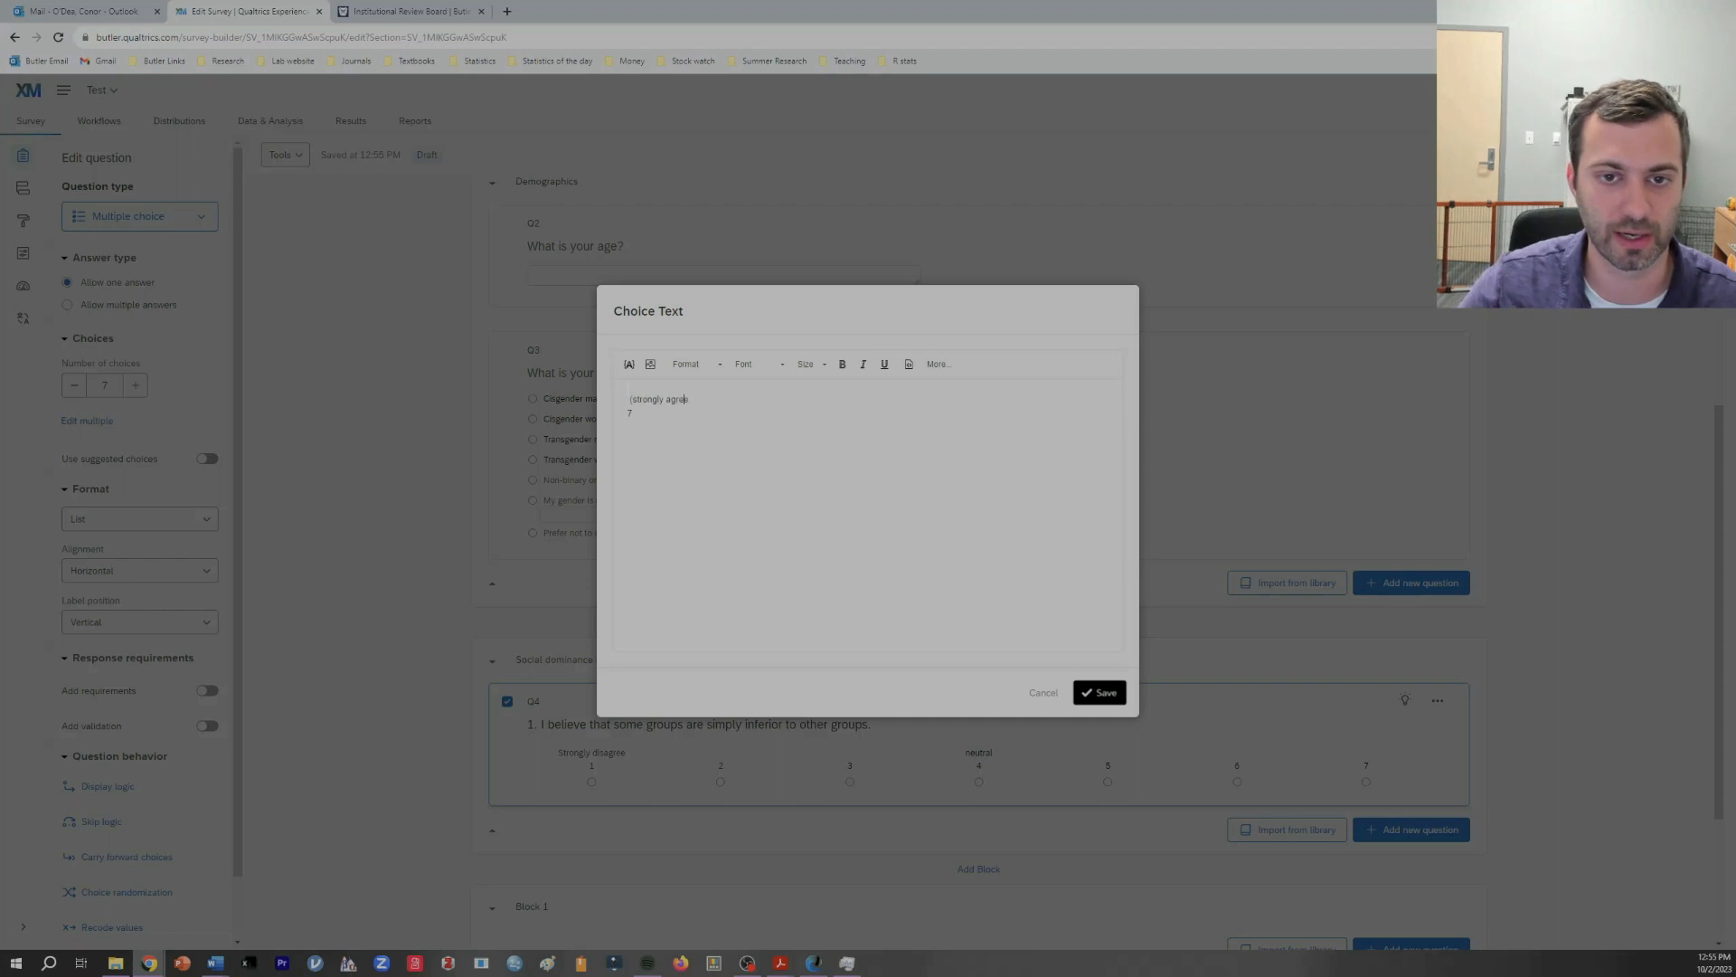
{"action": "left_click", "coordinate": [631, 399]}
{"action": "key", "text": "BackSpace"}
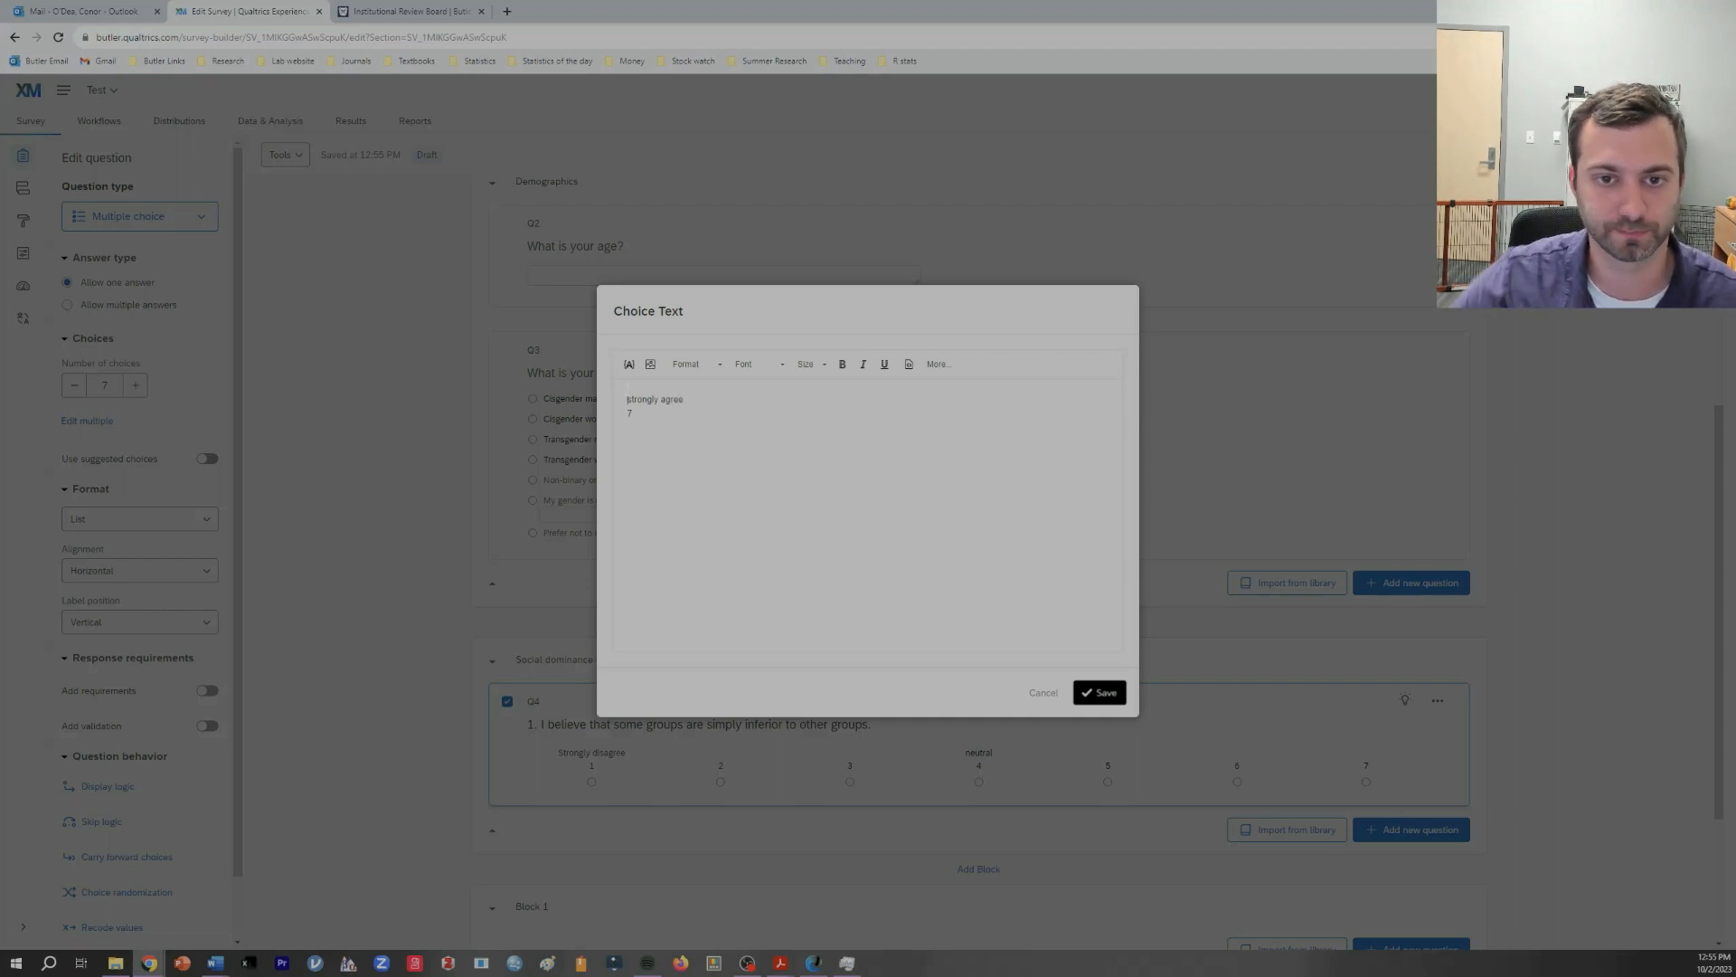
{"action": "key", "text": "Delete"}
{"action": "type", "text": "S"}
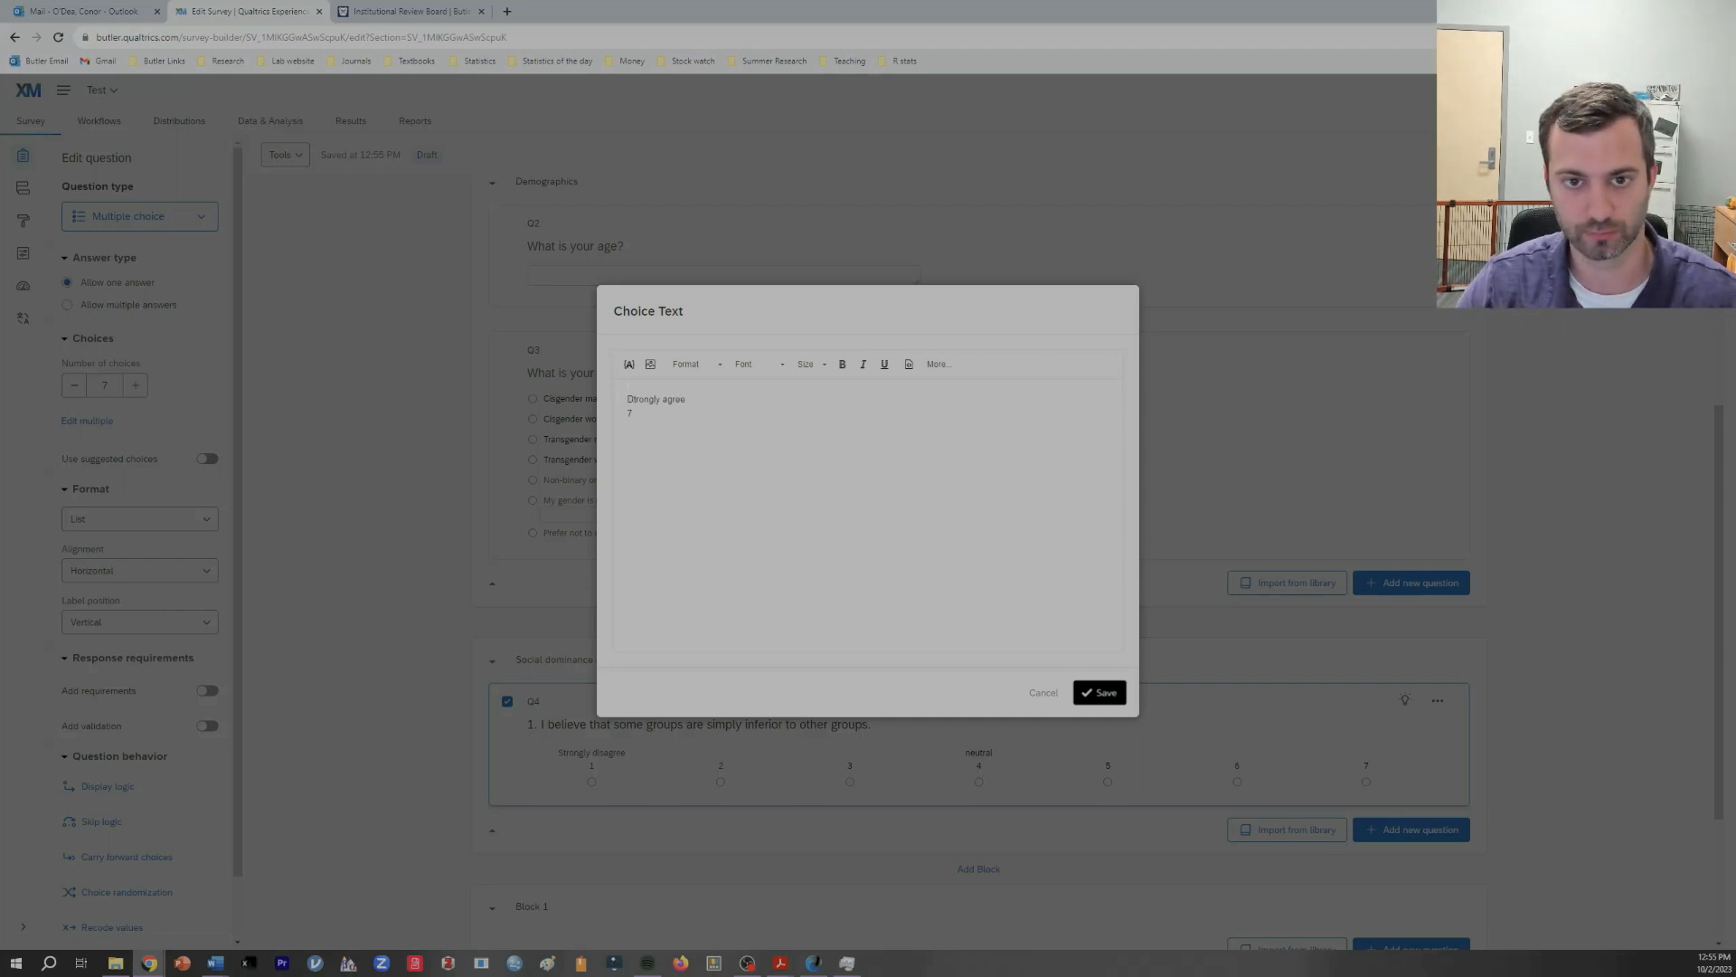
{"action": "left_click", "coordinate": [1105, 694]}
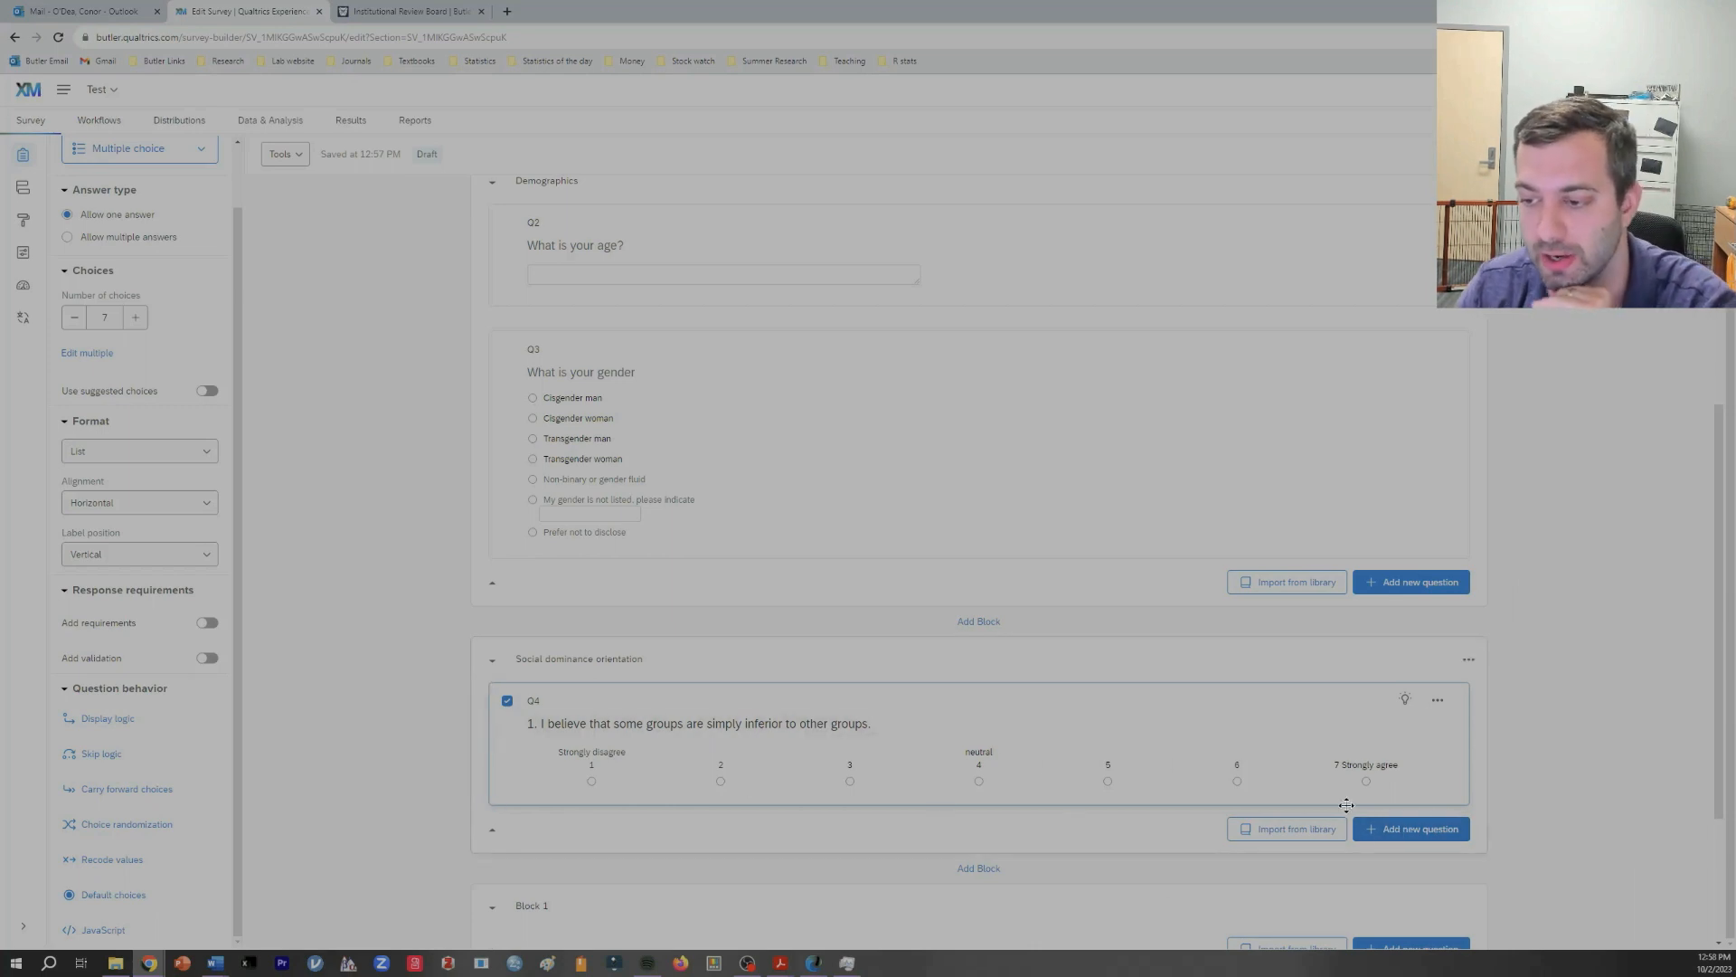
Step: Add a matrix table question below Q4 with the text "Please answer the following items using the scale provided."
{"action": "left_click", "coordinate": [1390, 837]}
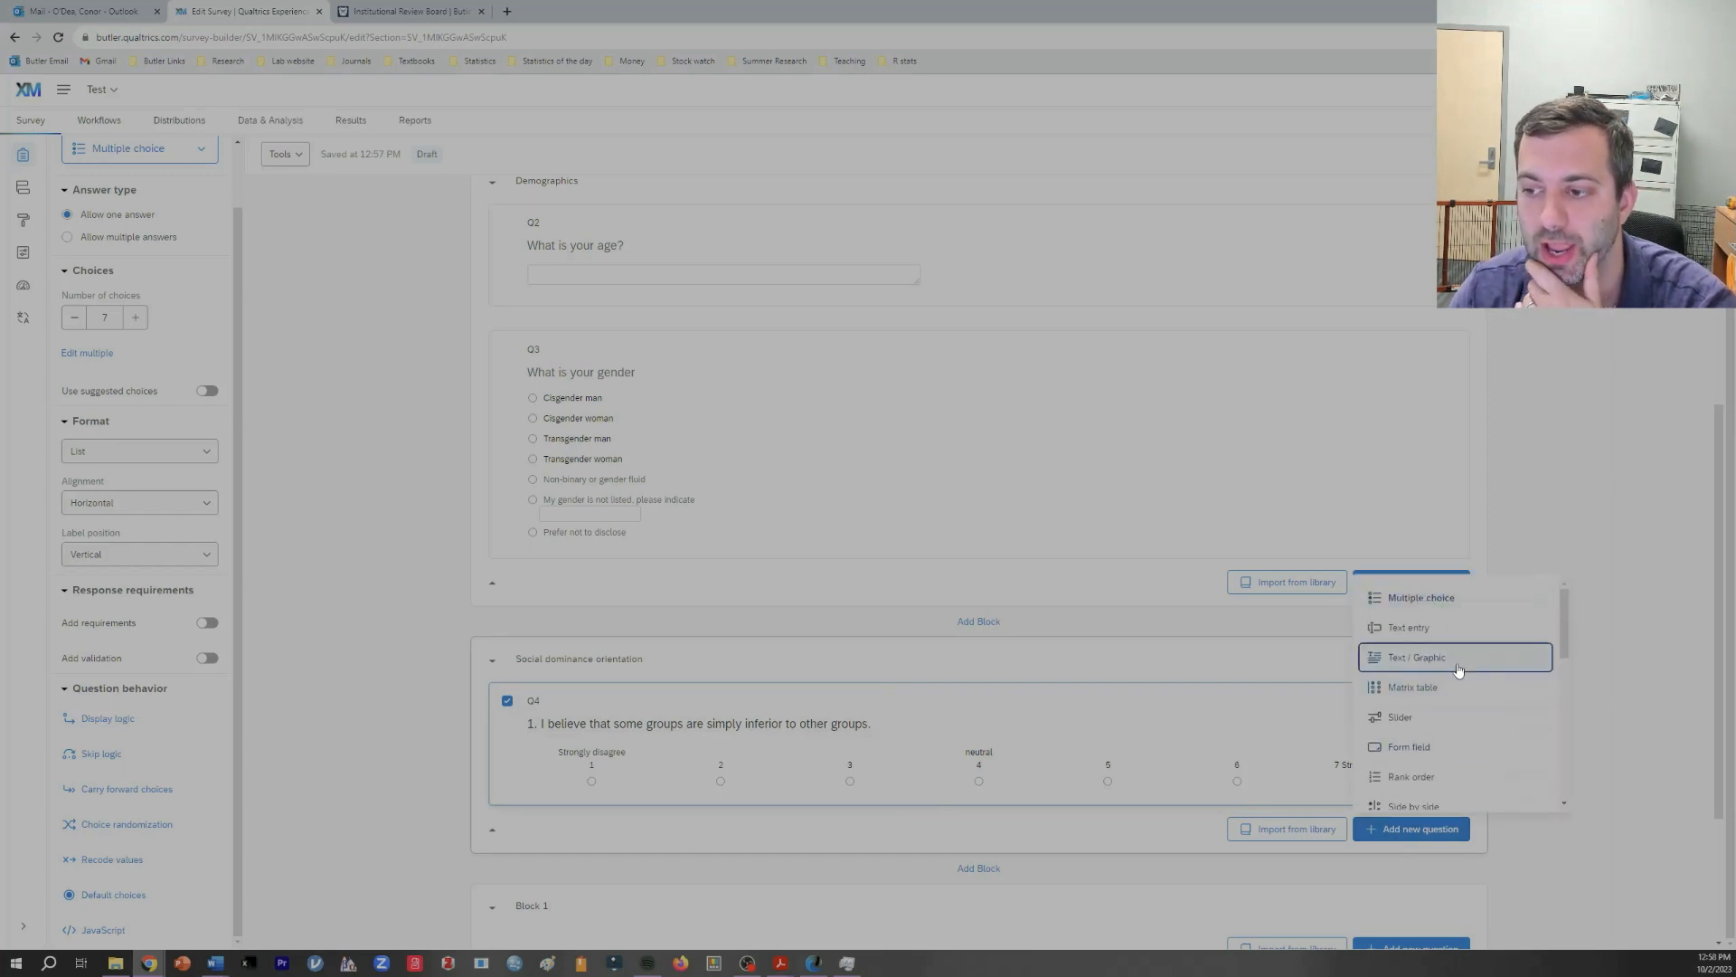
{"action": "left_click", "coordinate": [1437, 687]}
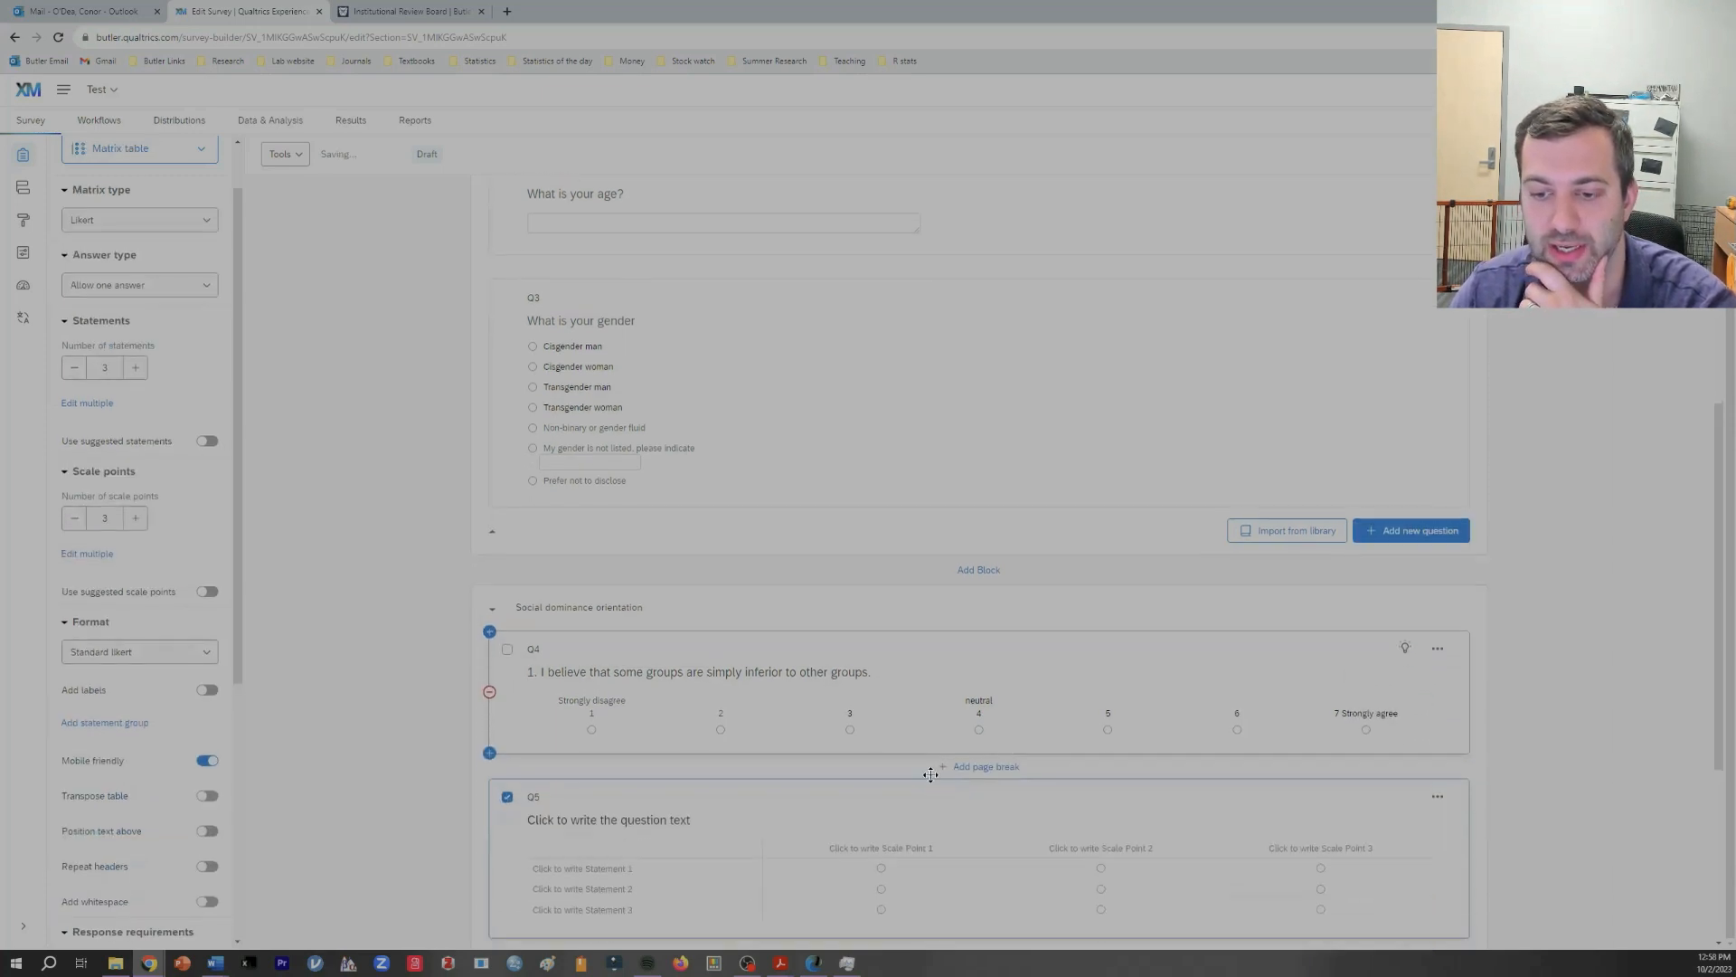
{"action": "left_click", "coordinate": [634, 819]}
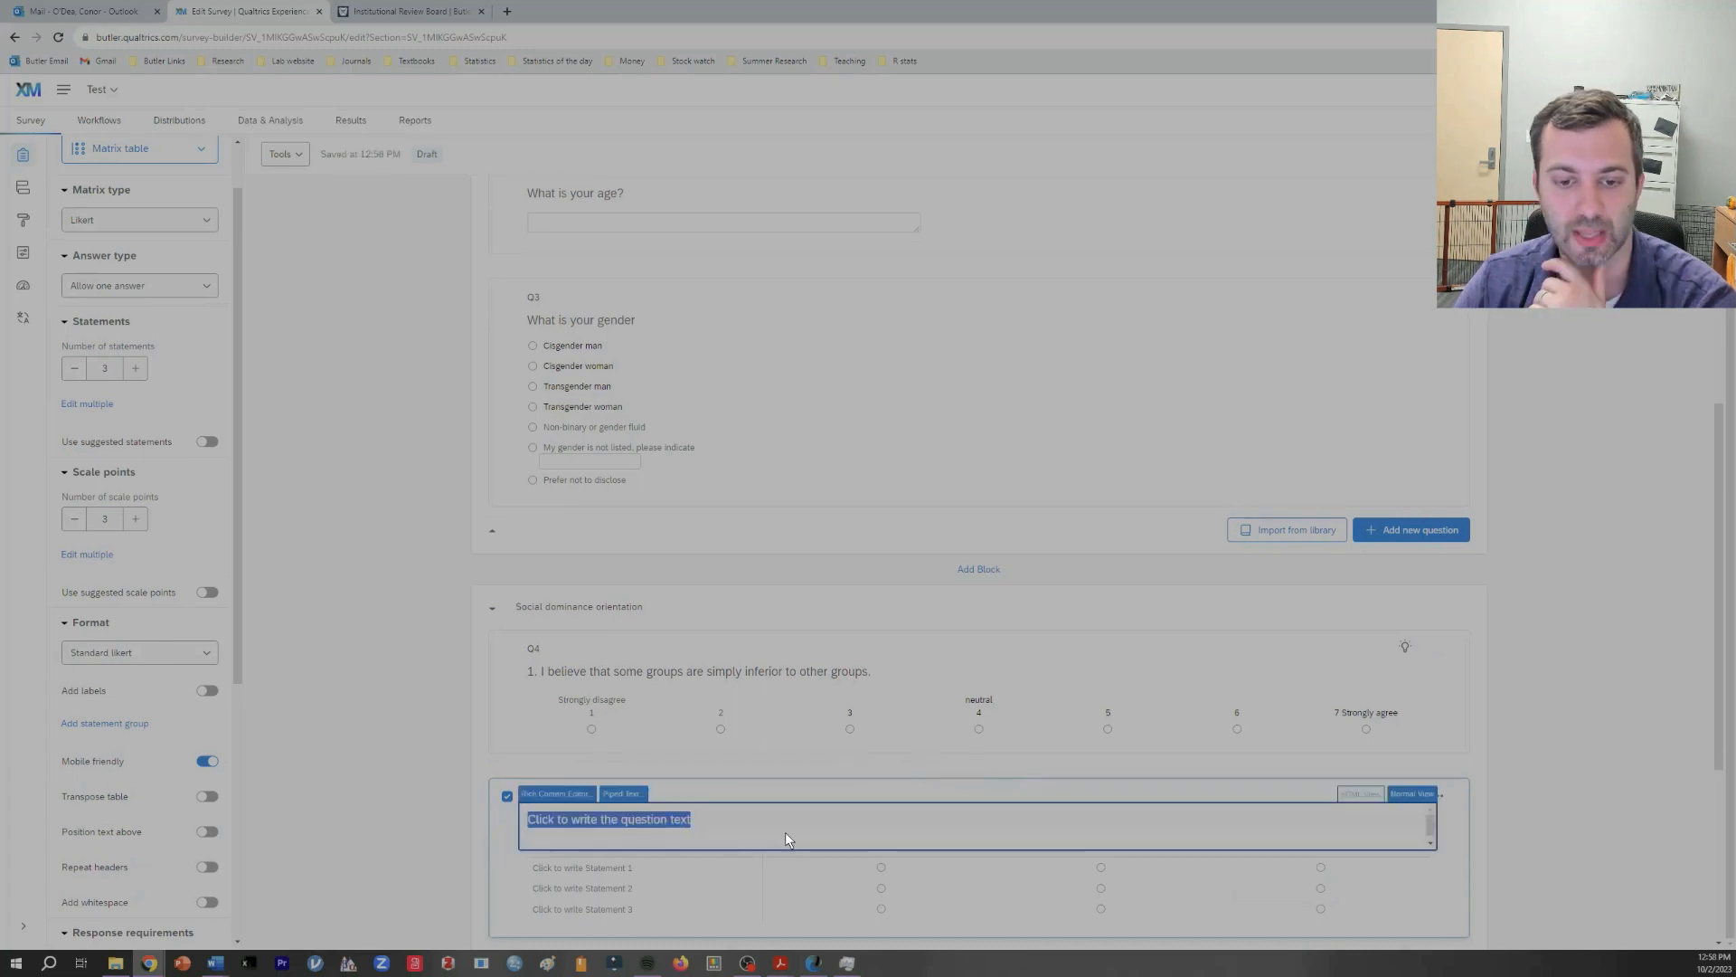
{"action": "type", "text": "Please an"}
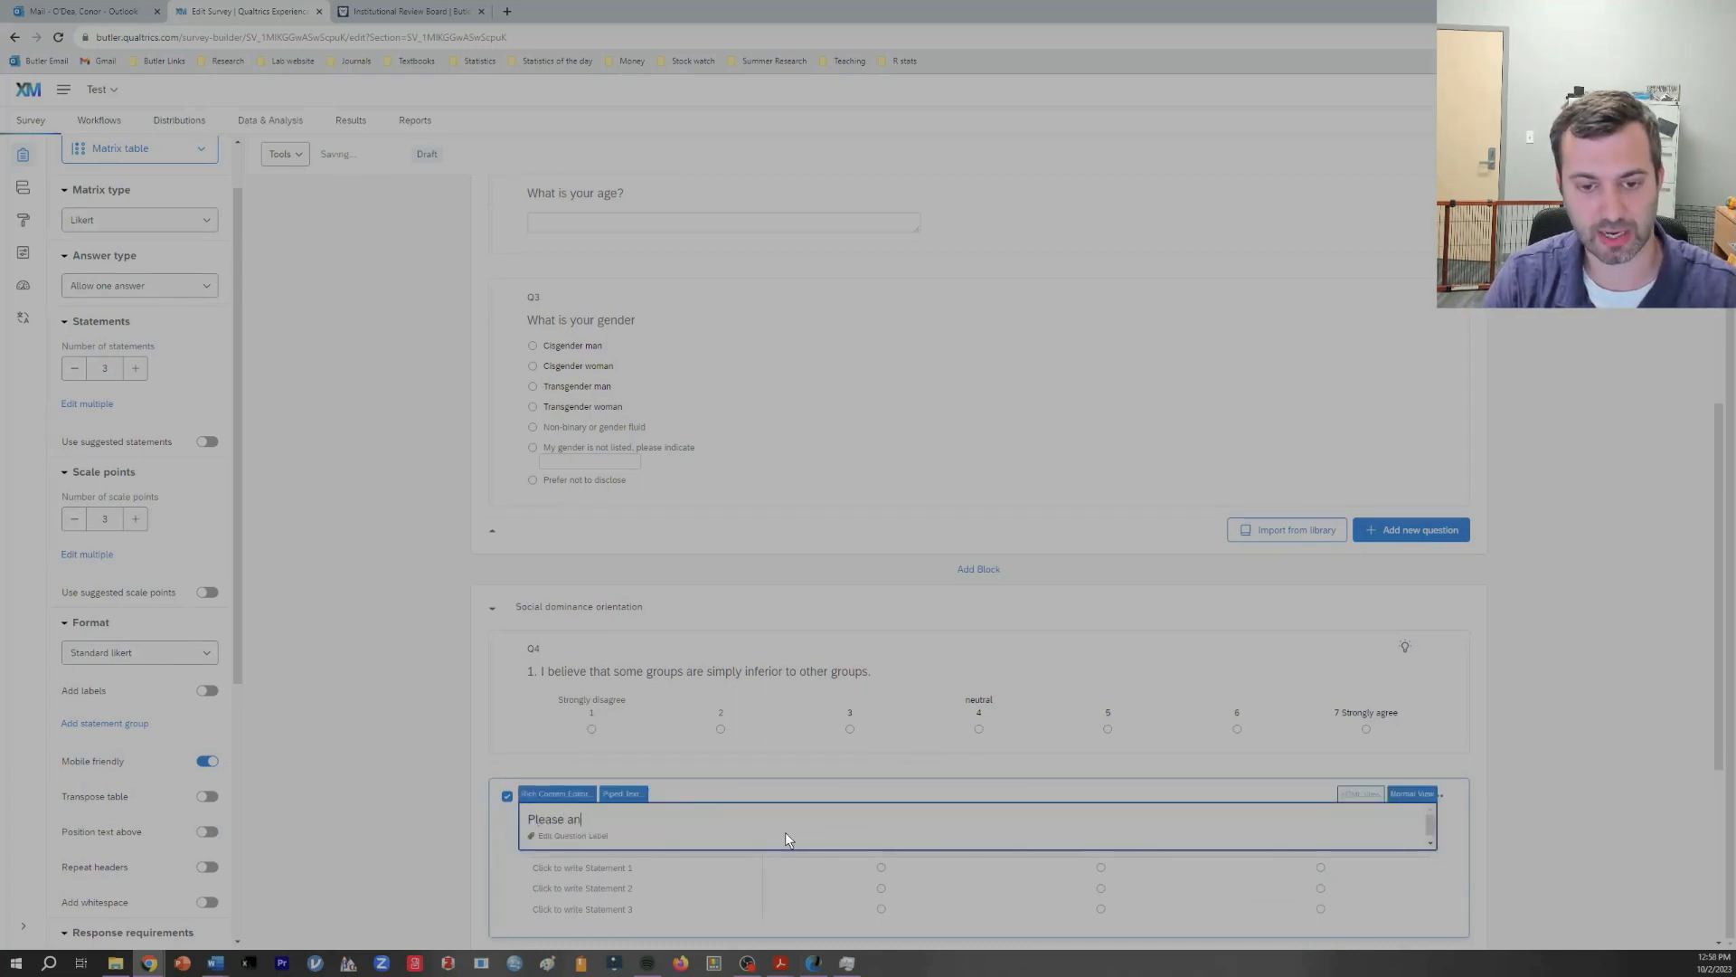
{"action": "type", "text": "swer the follow"}
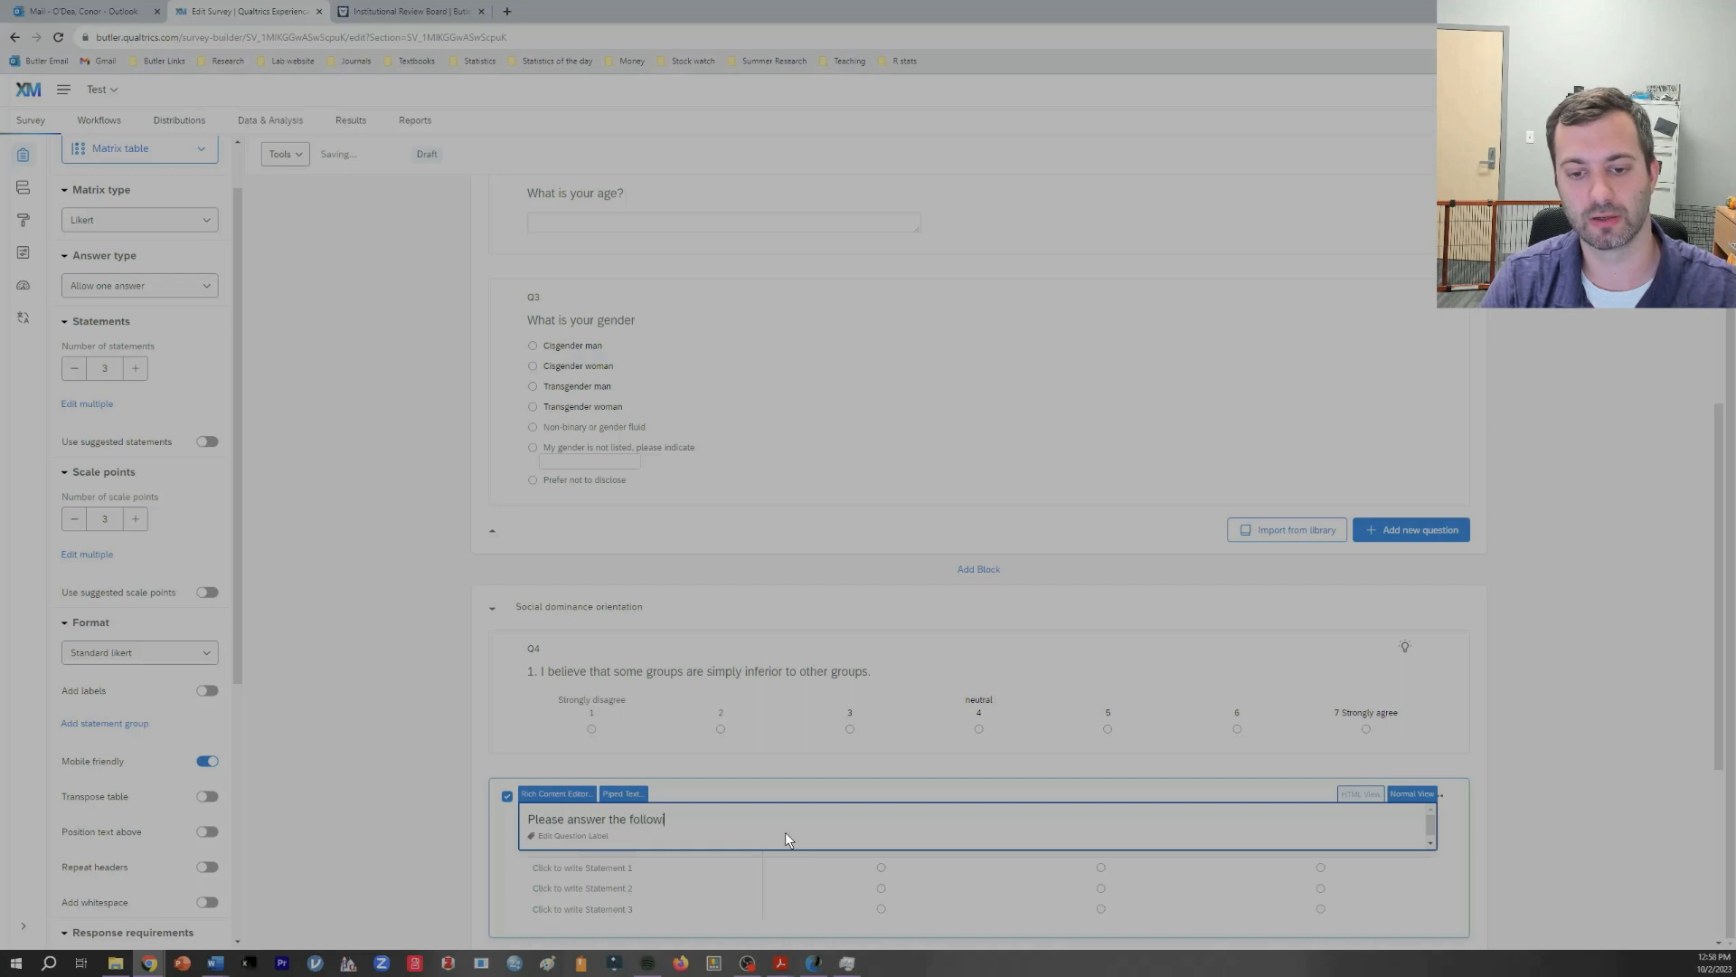
{"action": "type", "text": "ing items using the"}
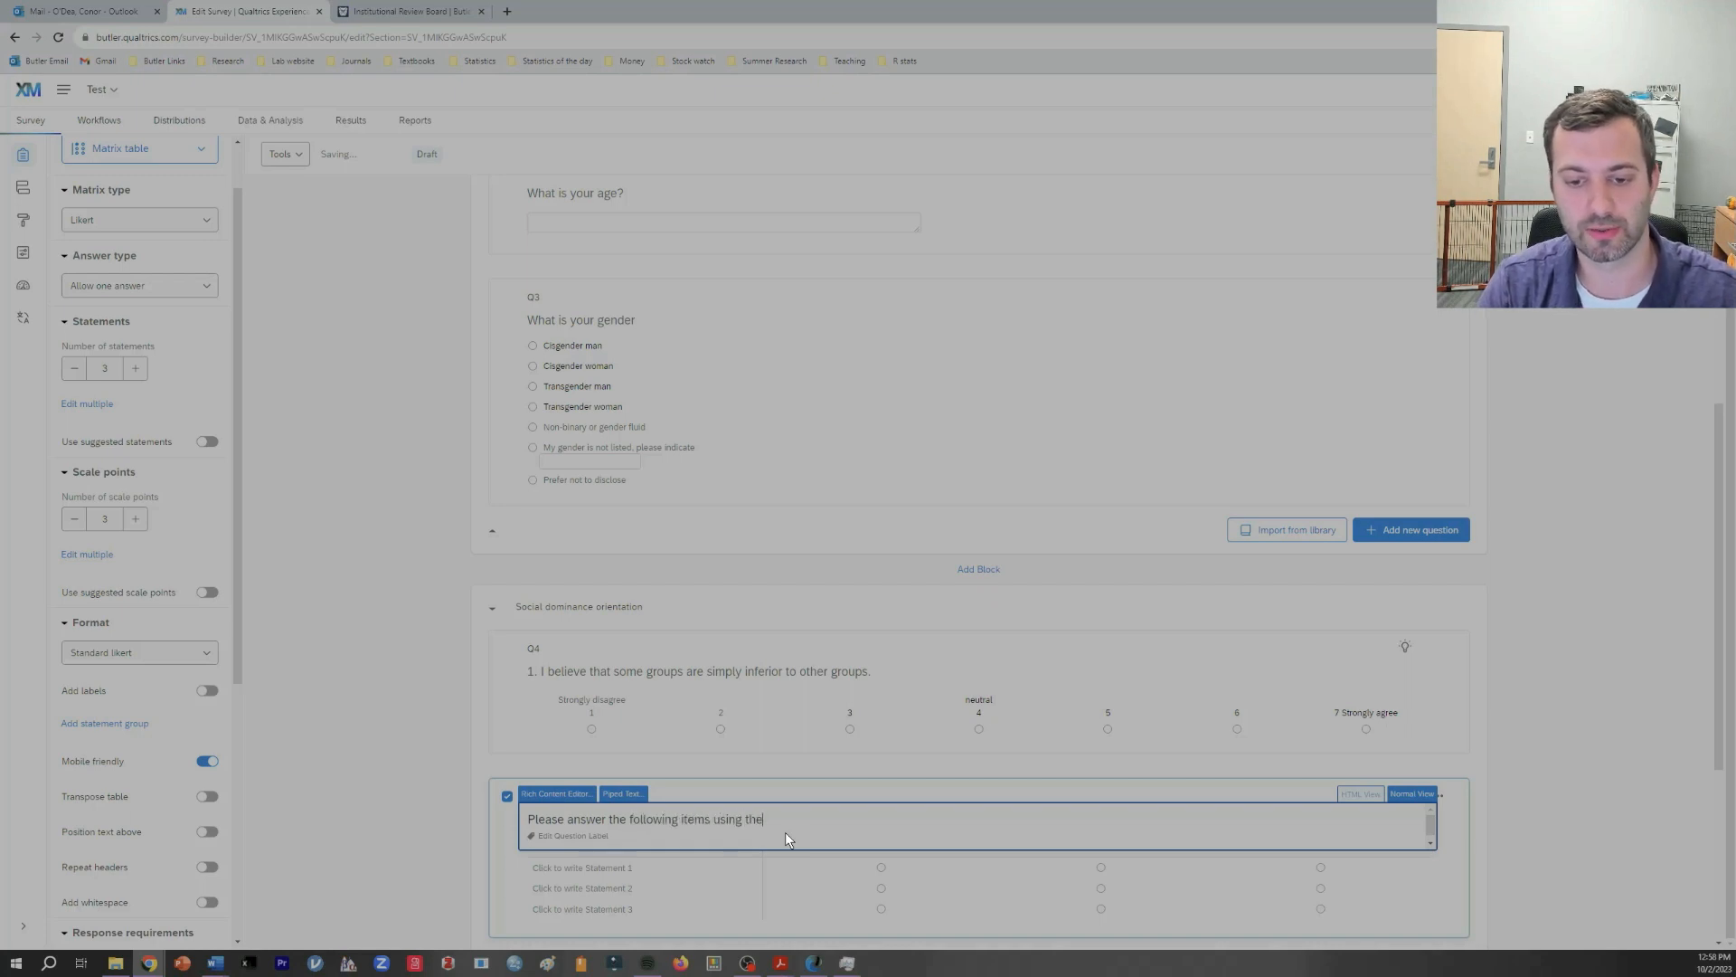
{"action": "type", "text": " scale provided"}
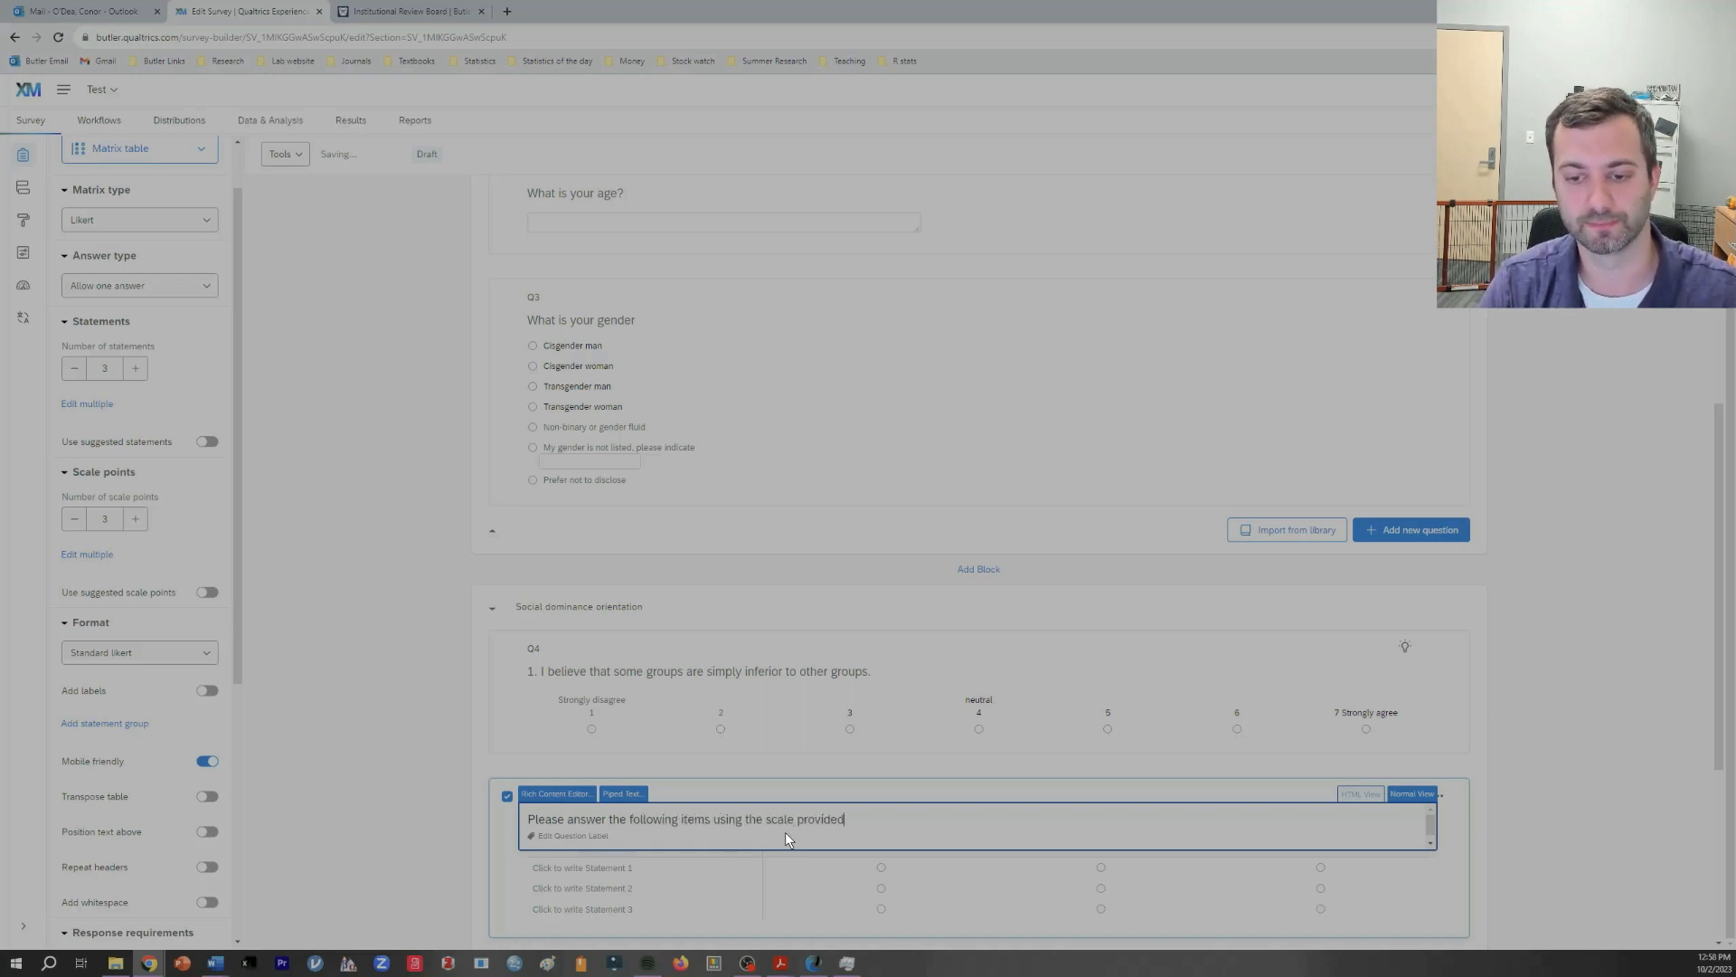
{"action": "type", "text": "."}
{"action": "key", "text": "Tab"}
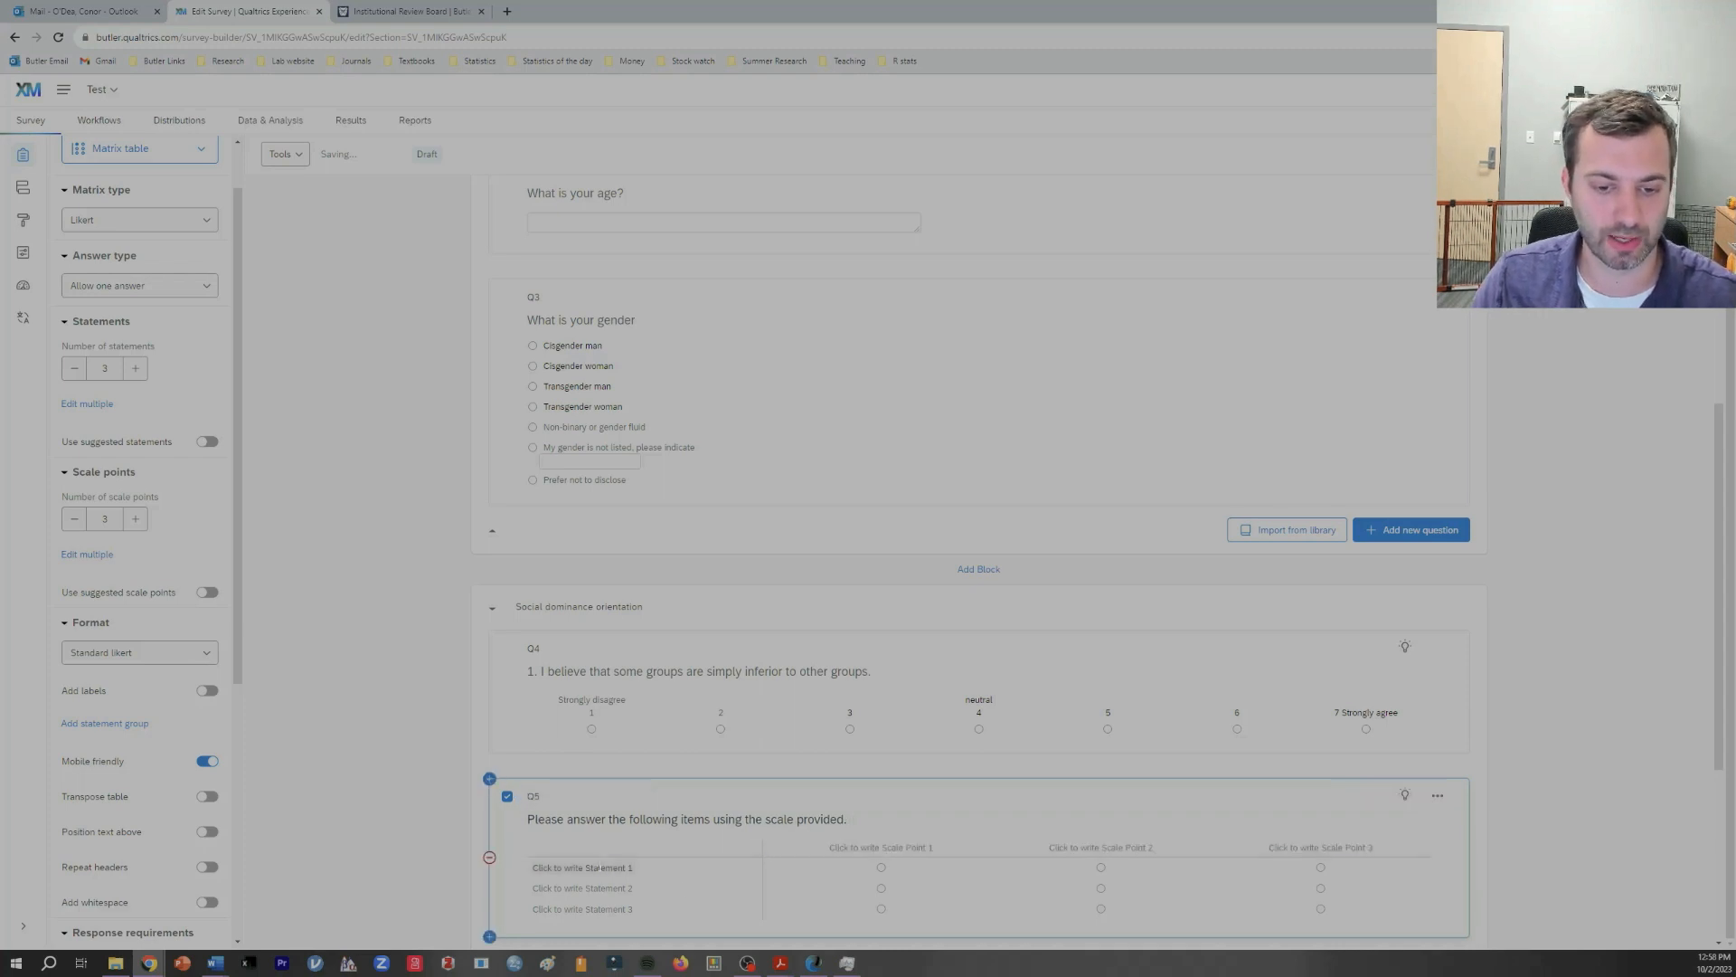
Step: Copy Q4's question text into the first statement of the Q5 matrix table
{"action": "left_click", "coordinate": [762, 671]}
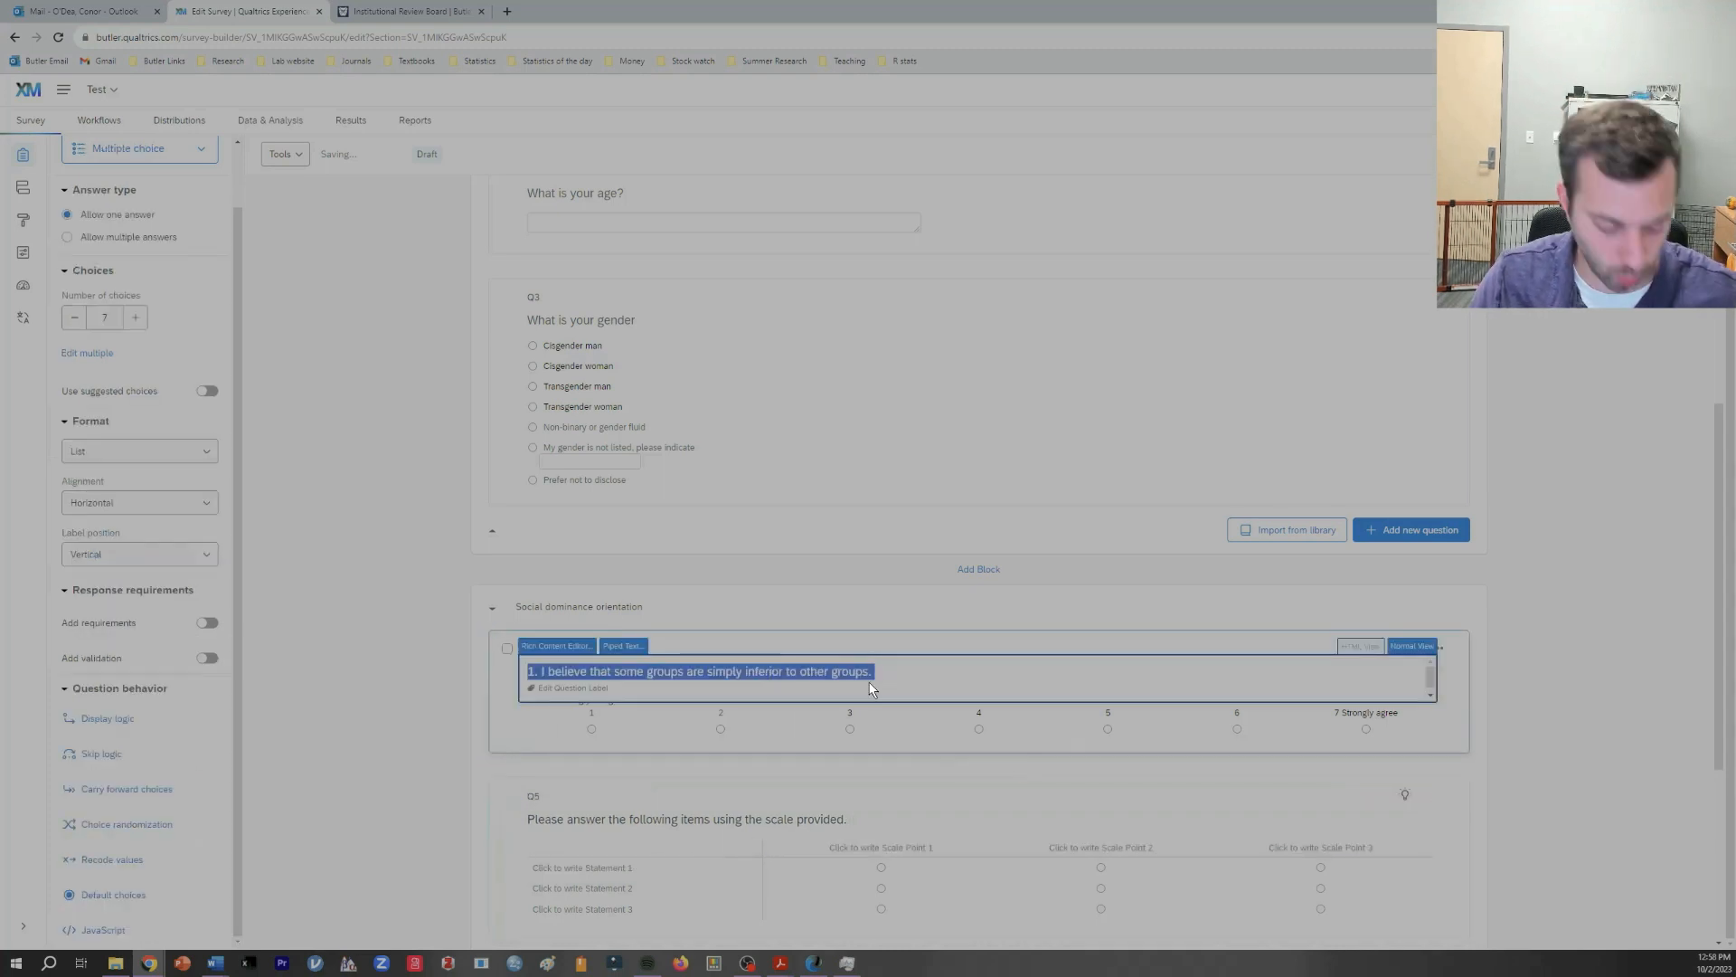
{"action": "key", "text": "ctrl+c"}
{"action": "left_click", "coordinate": [597, 867]}
{"action": "key", "text": "ctrl+v"}
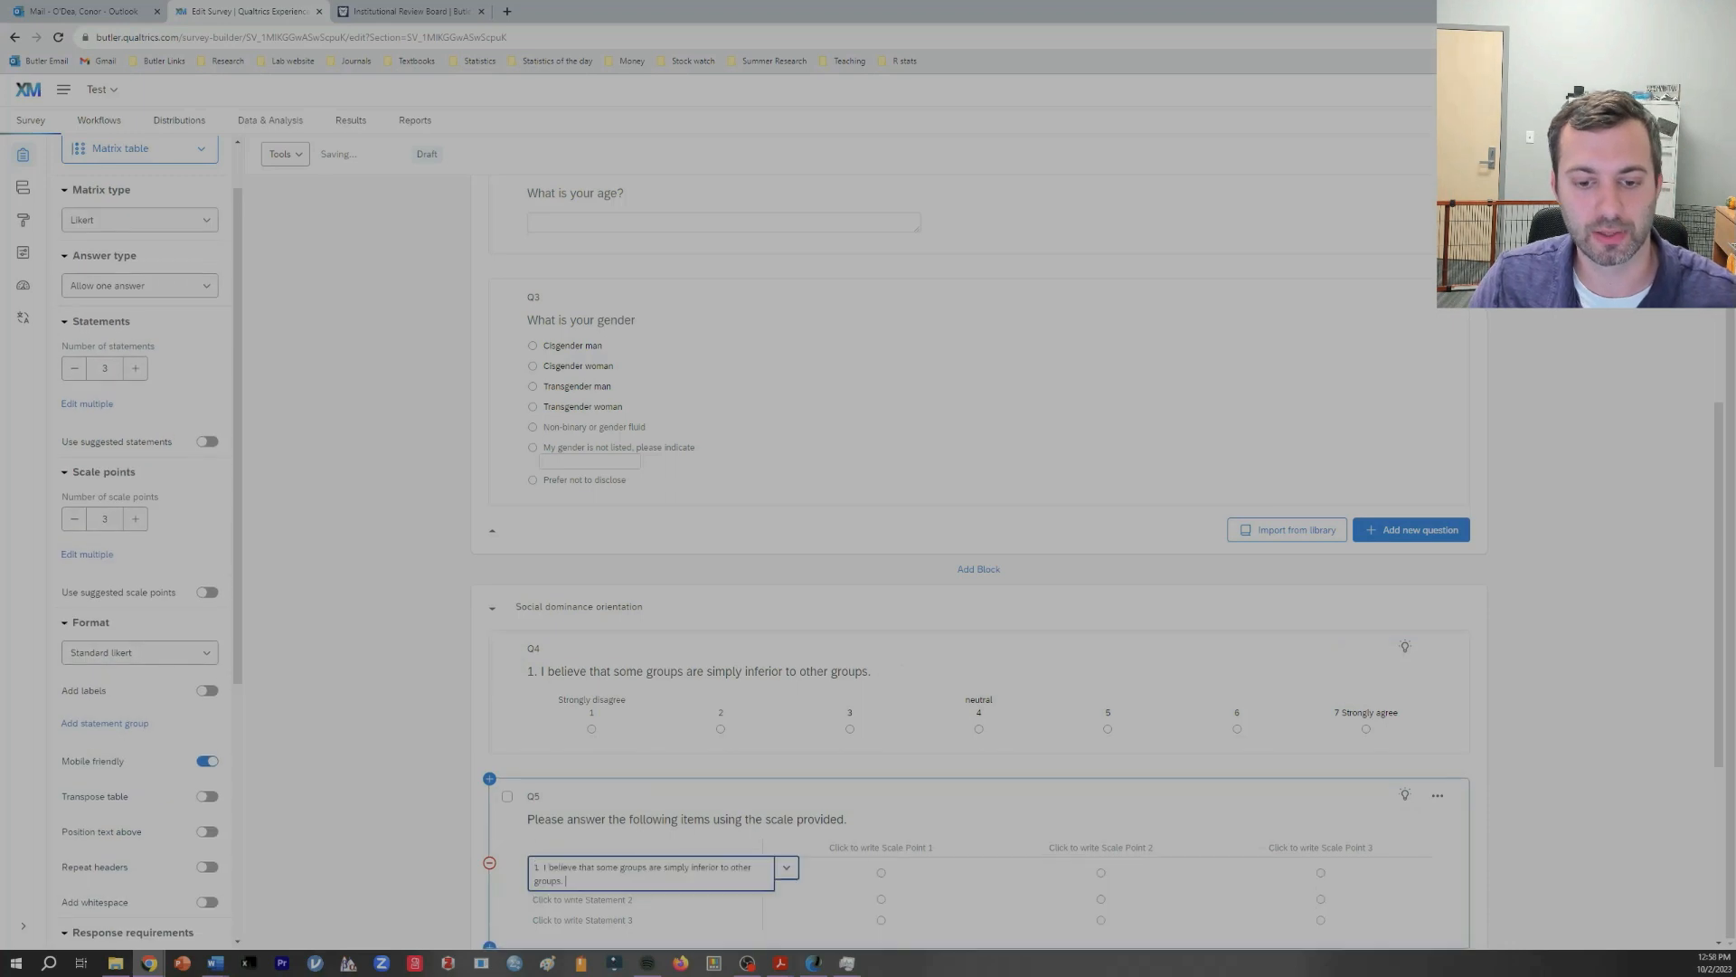
Step: Label the first three scale points of the Q5 matrix "1 Strongly disagree", "2" and "3"
{"action": "left_click", "coordinate": [882, 847]}
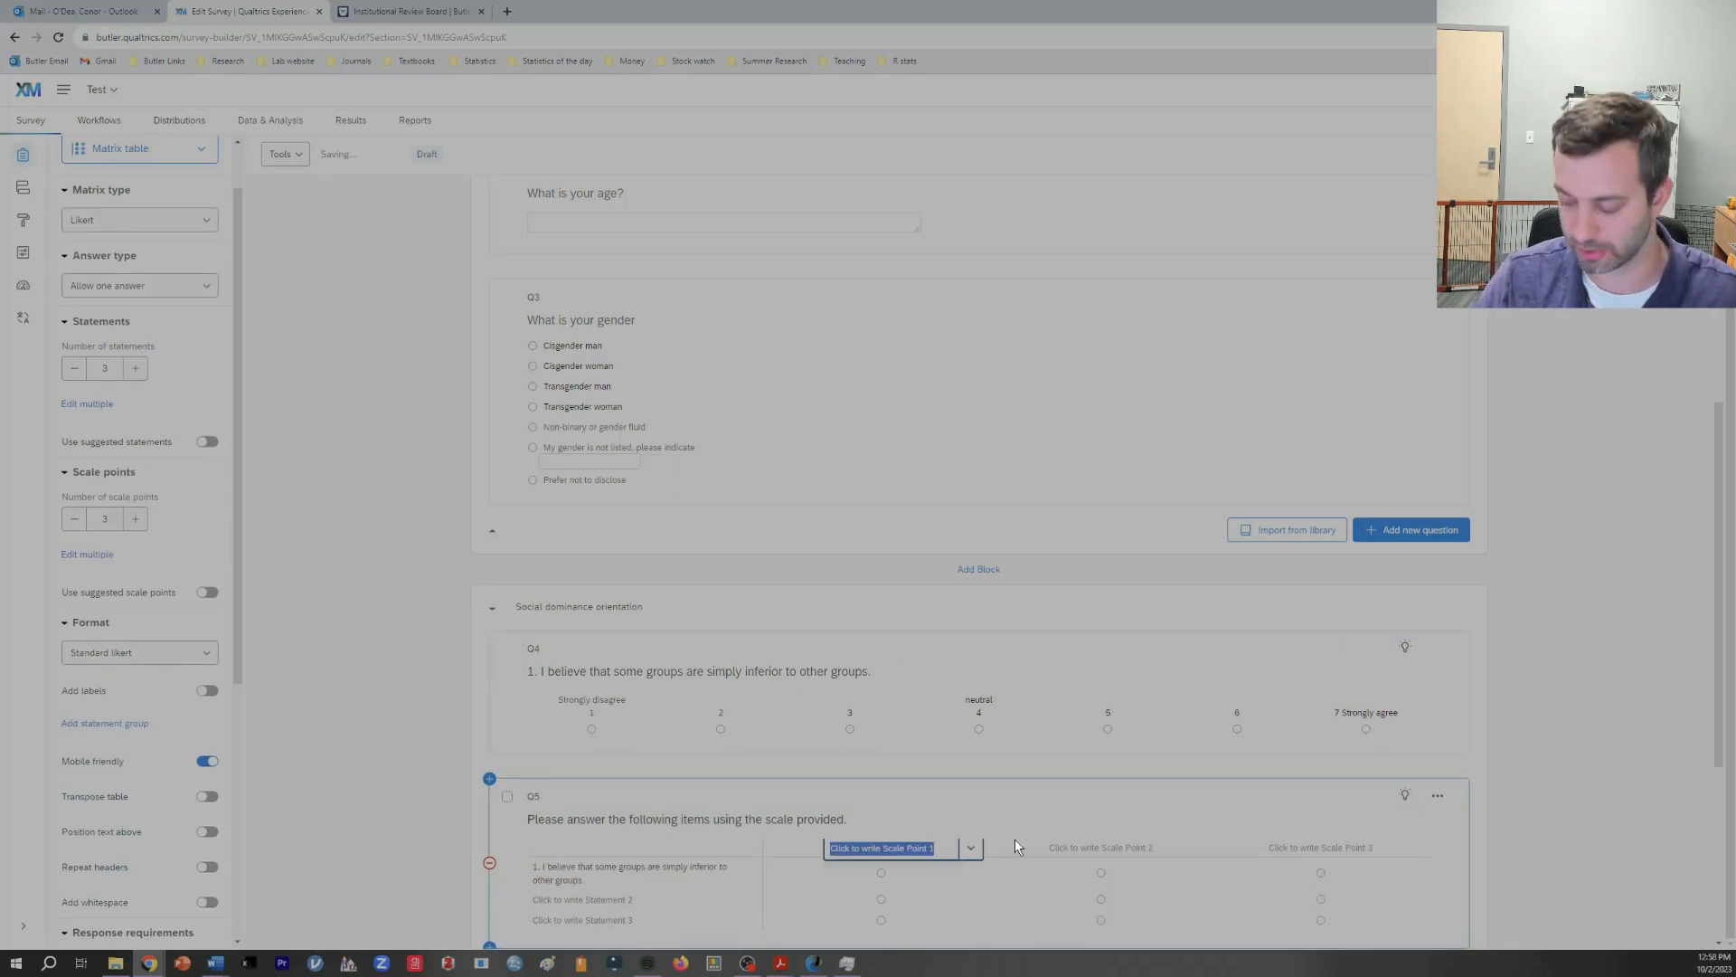
{"action": "type", "text": "1 Strongly disagree"}
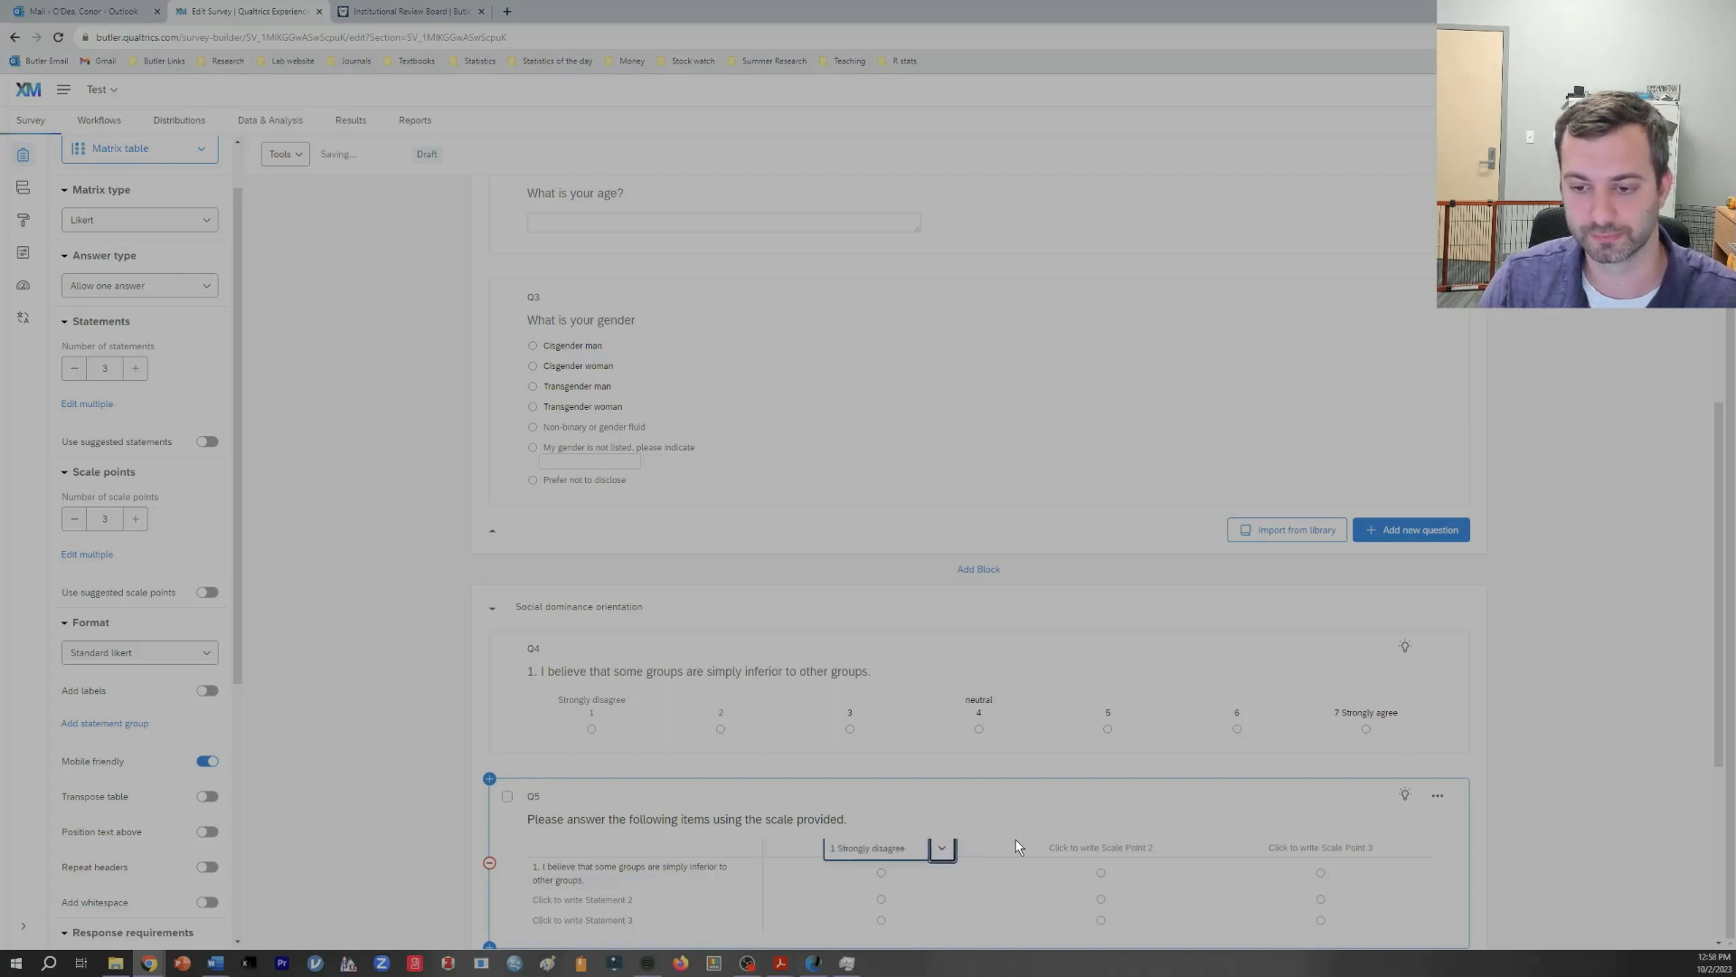
{"action": "key", "text": "Tab"}
{"action": "type", "text": "2"}
{"action": "key", "text": "Tab"}
{"action": "type", "text": "3"}
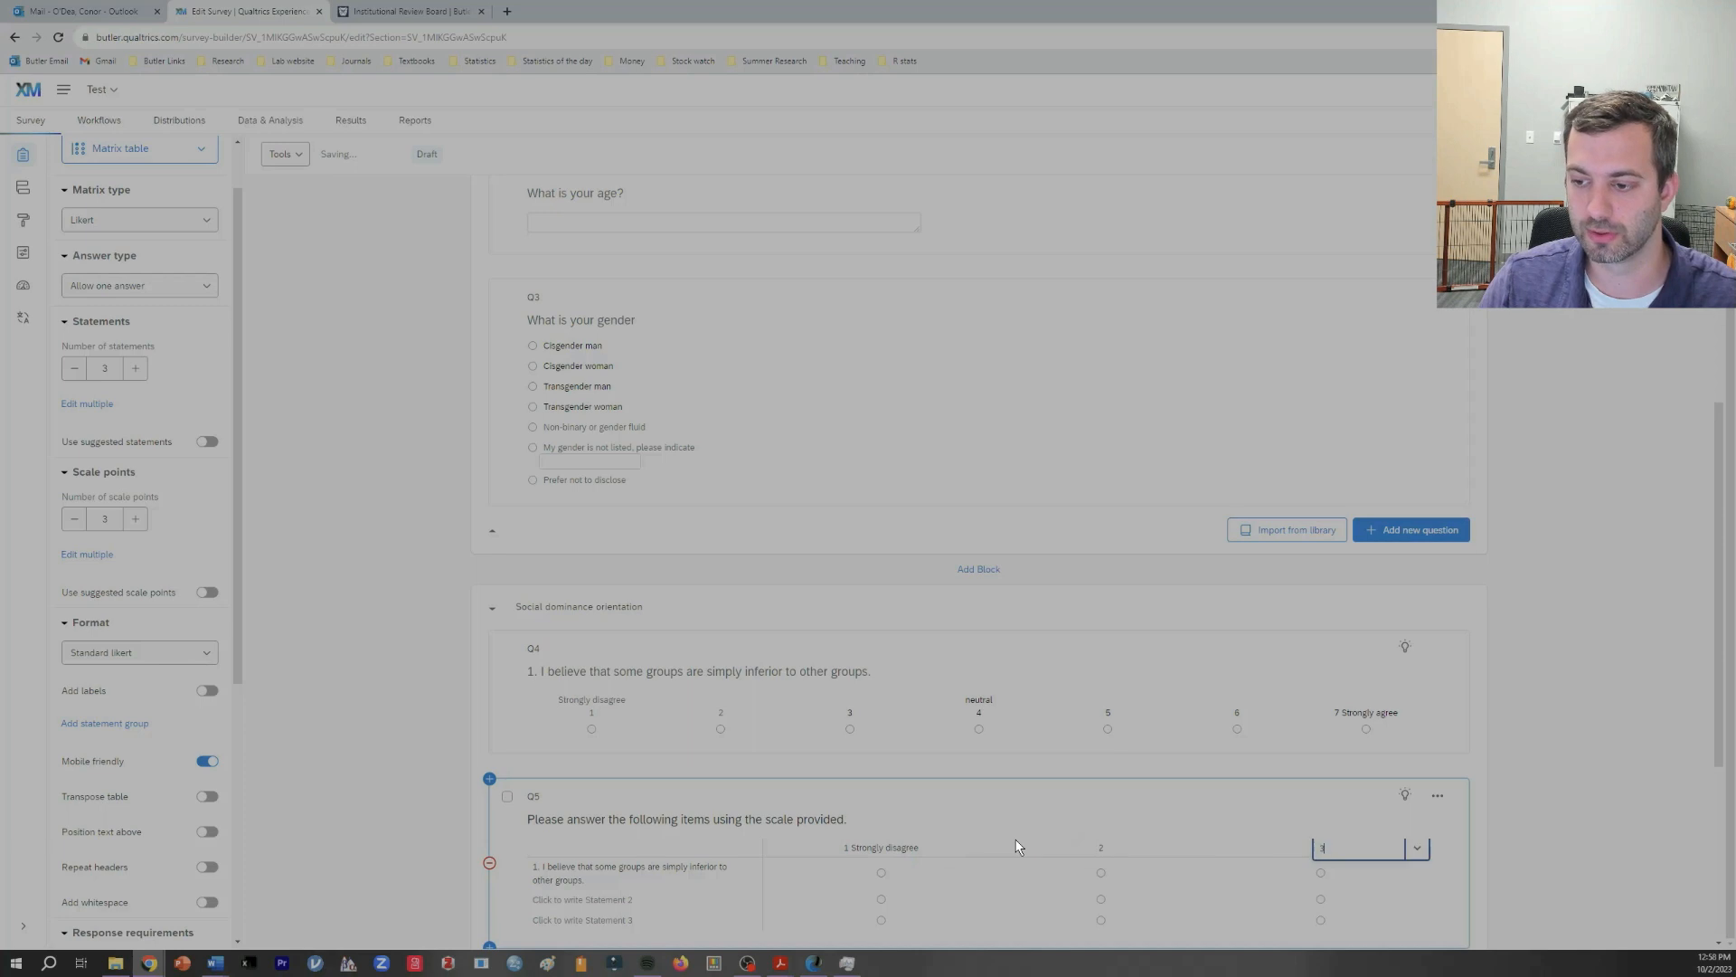
Step: Increase the Q5 matrix to 7 scale points and label the last one "7 Strongly agree"
{"action": "left_click", "coordinate": [137, 519]}
{"action": "left_click", "coordinate": [137, 519]}
{"action": "left_click", "coordinate": [137, 519]}
{"action": "left_click", "coordinate": [138, 519]}
{"action": "left_click", "coordinate": [1384, 849]}
{"action": "type", "text": "7"}
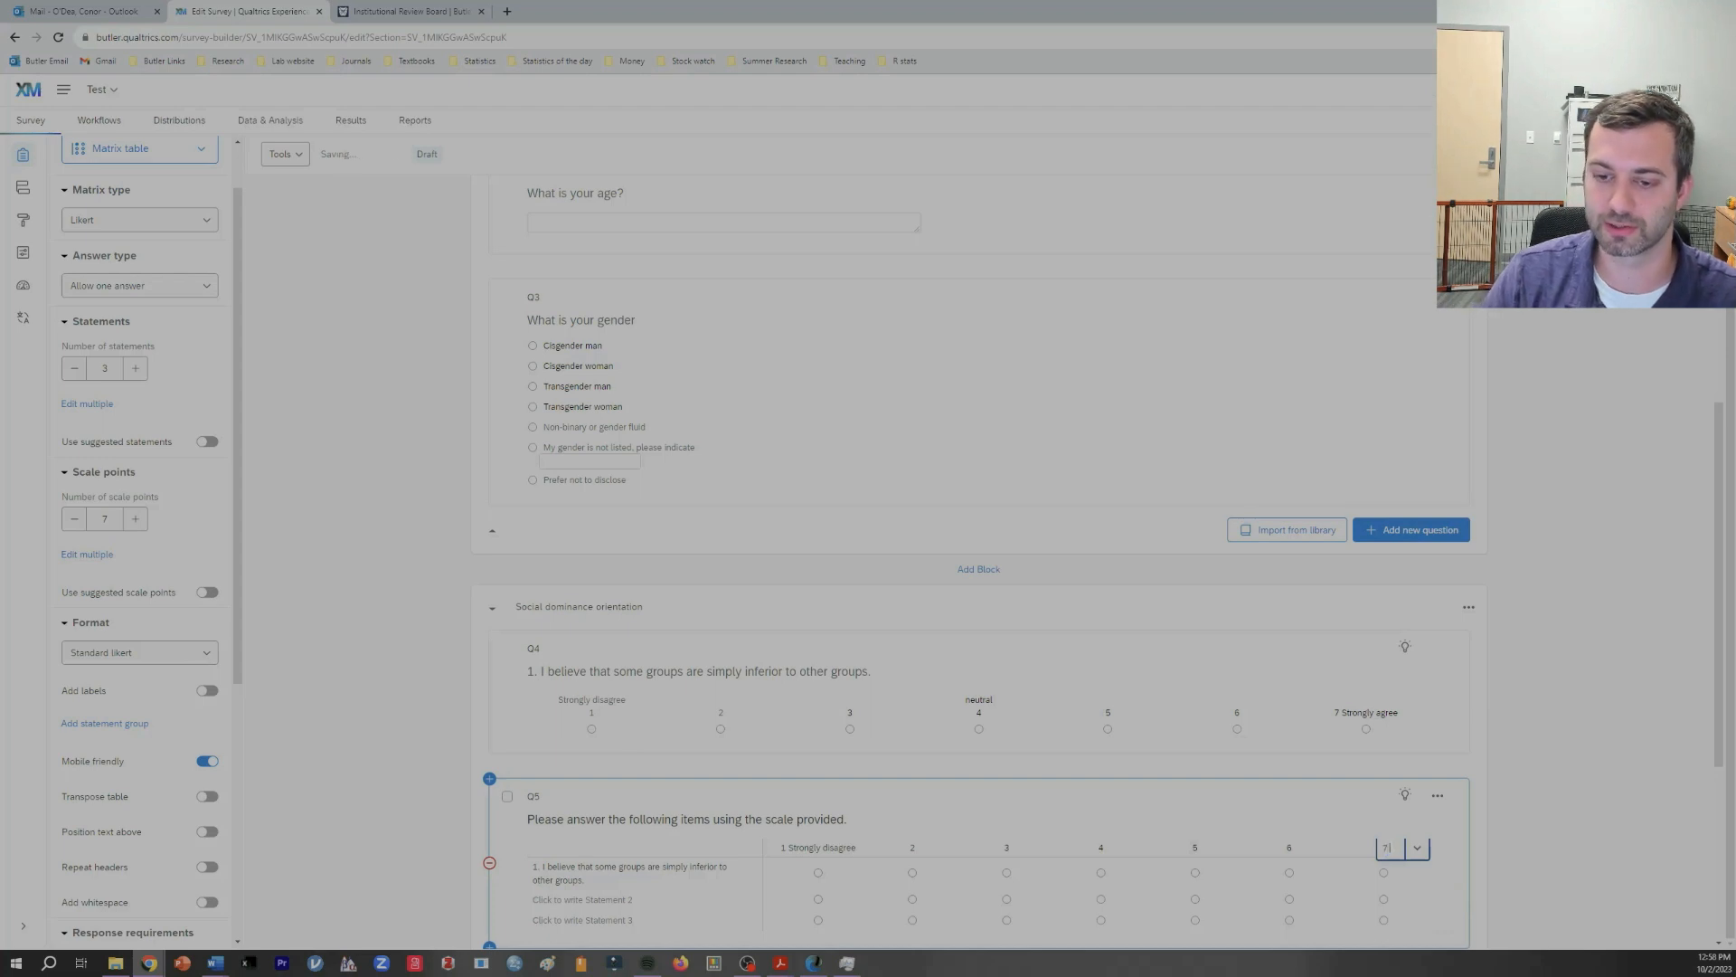
{"action": "type", "text": " Strongly ag"}
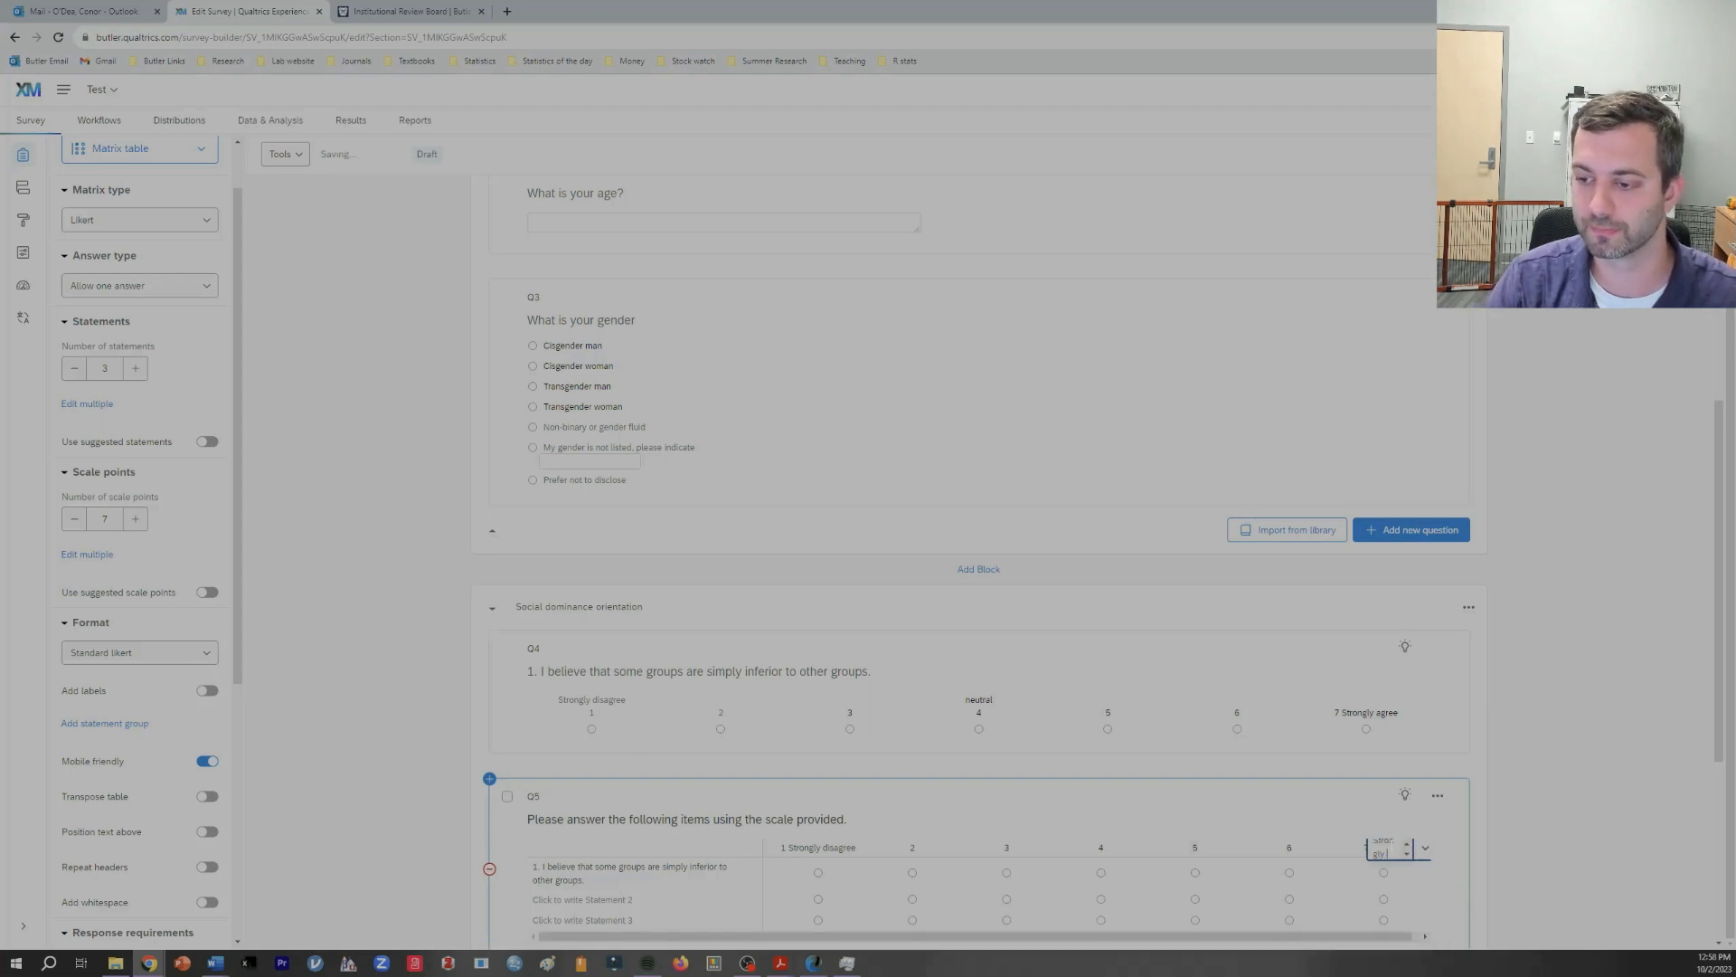
{"action": "type", "text": "ree"}
{"action": "left_click", "coordinate": [1245, 818]}
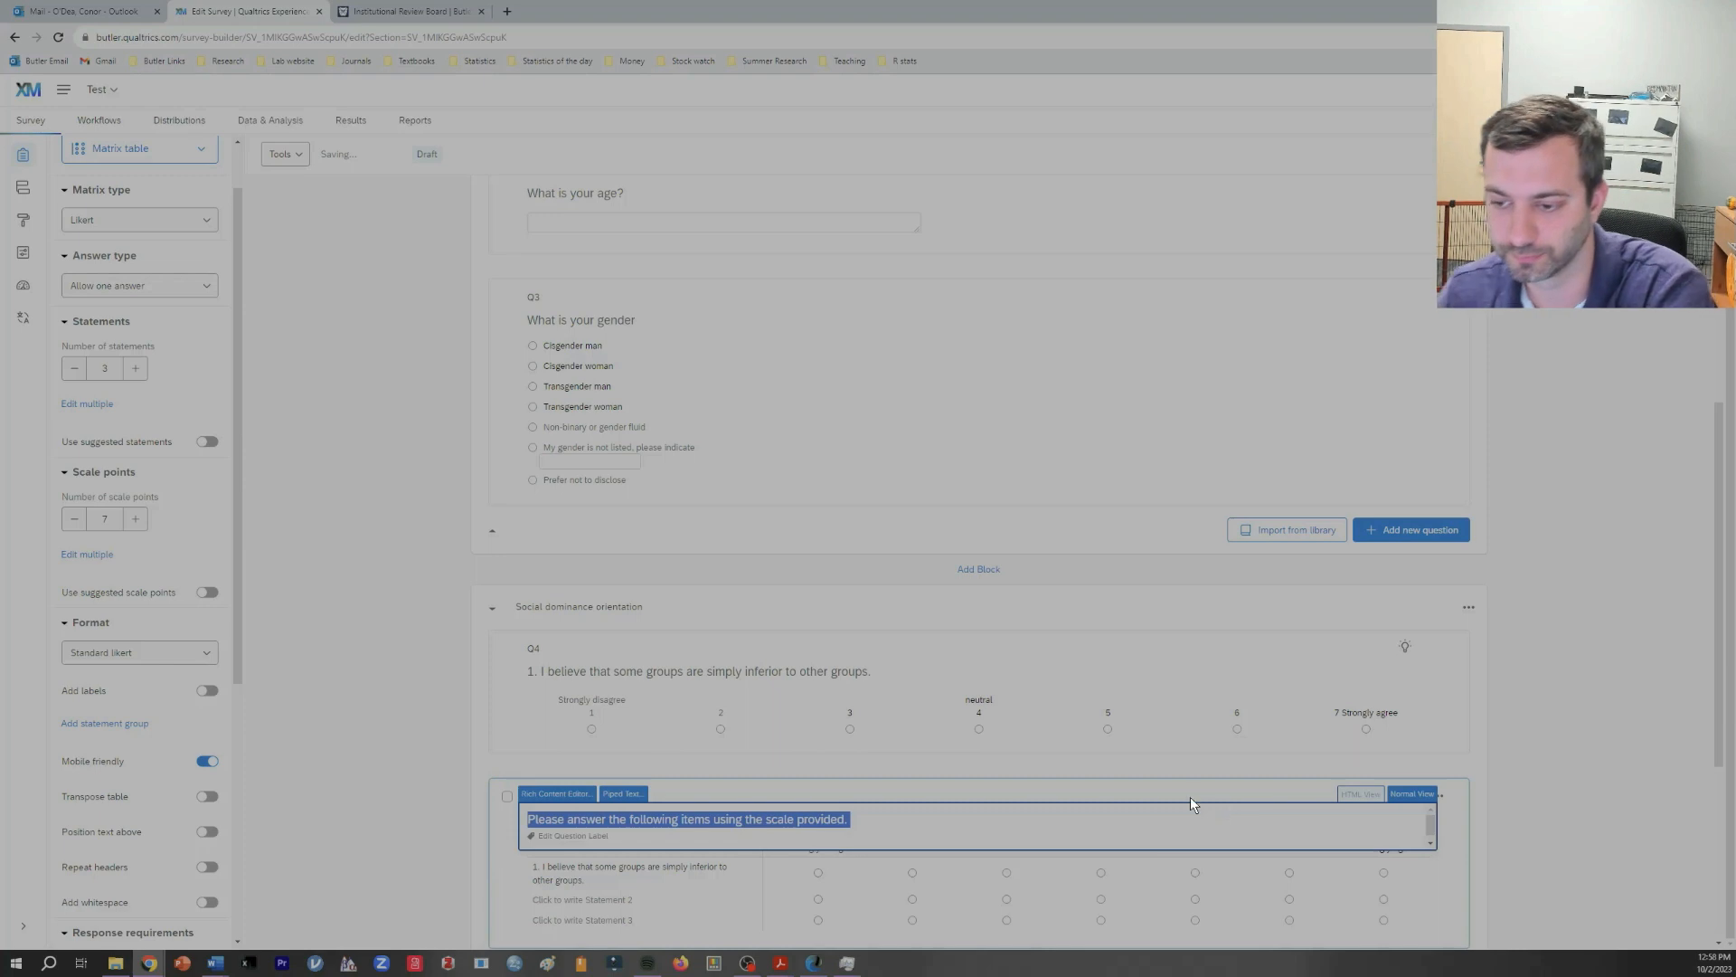
{"action": "scroll", "coordinate": [1257, 796], "scroll_direction": "down", "scroll_amount": 3}
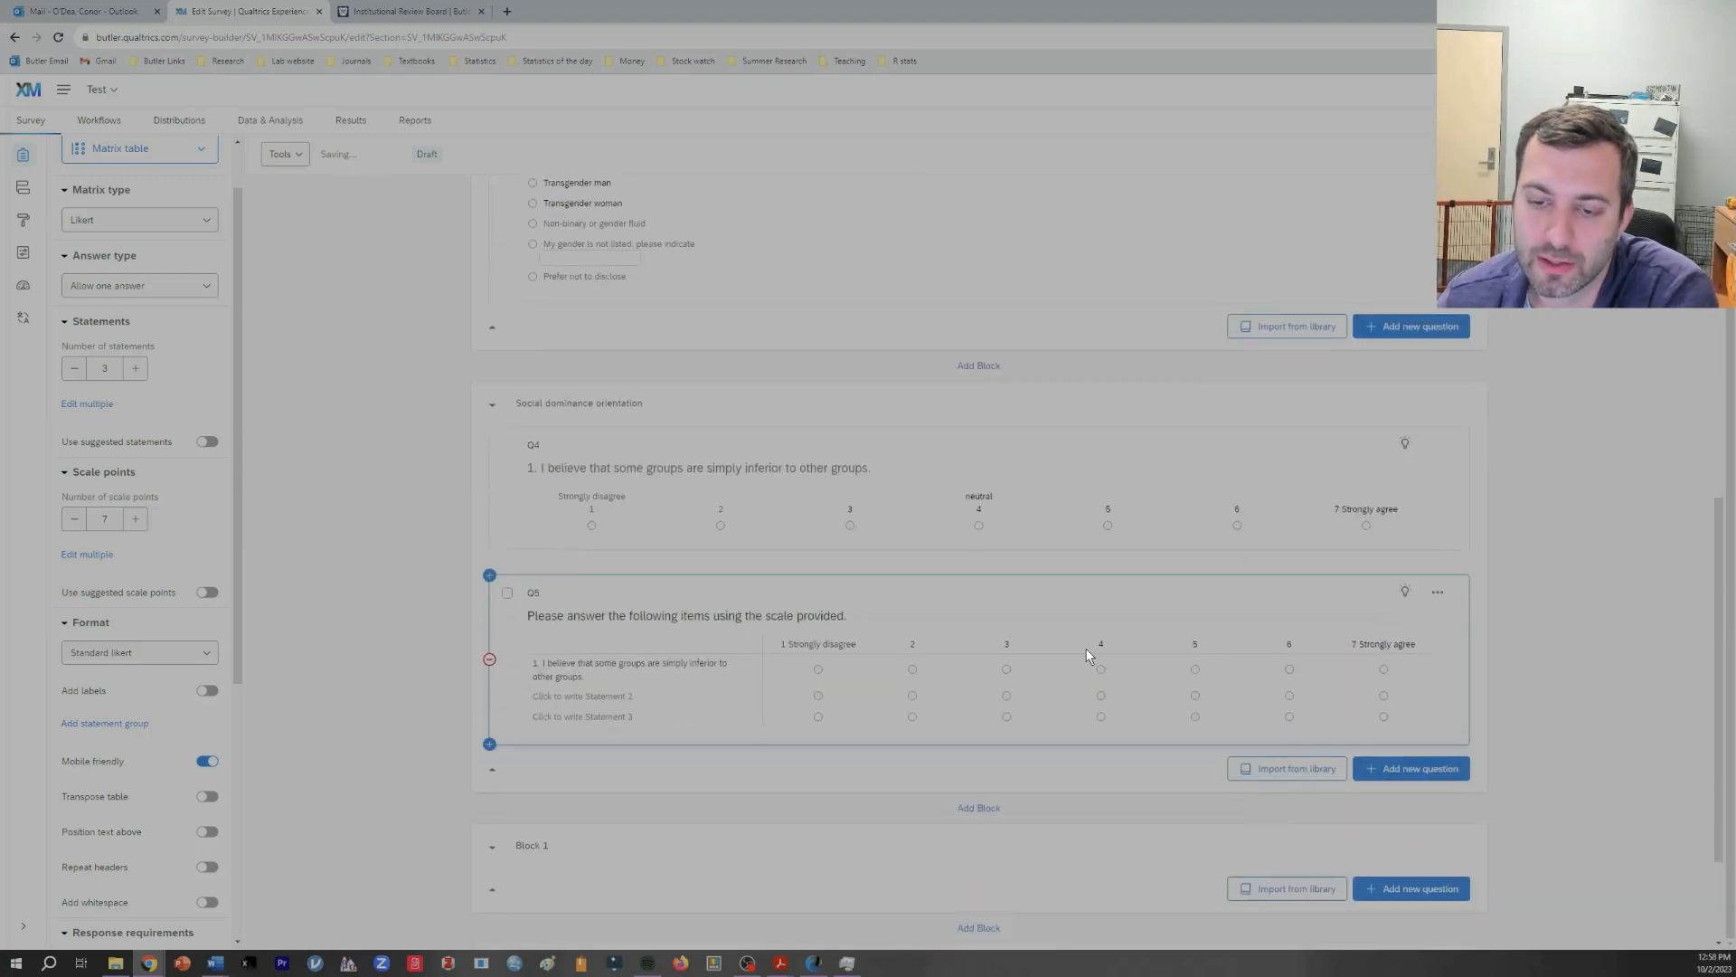
Step: Increase the number of statements in the Q5 matrix table to 20
{"action": "left_click", "coordinate": [605, 705]}
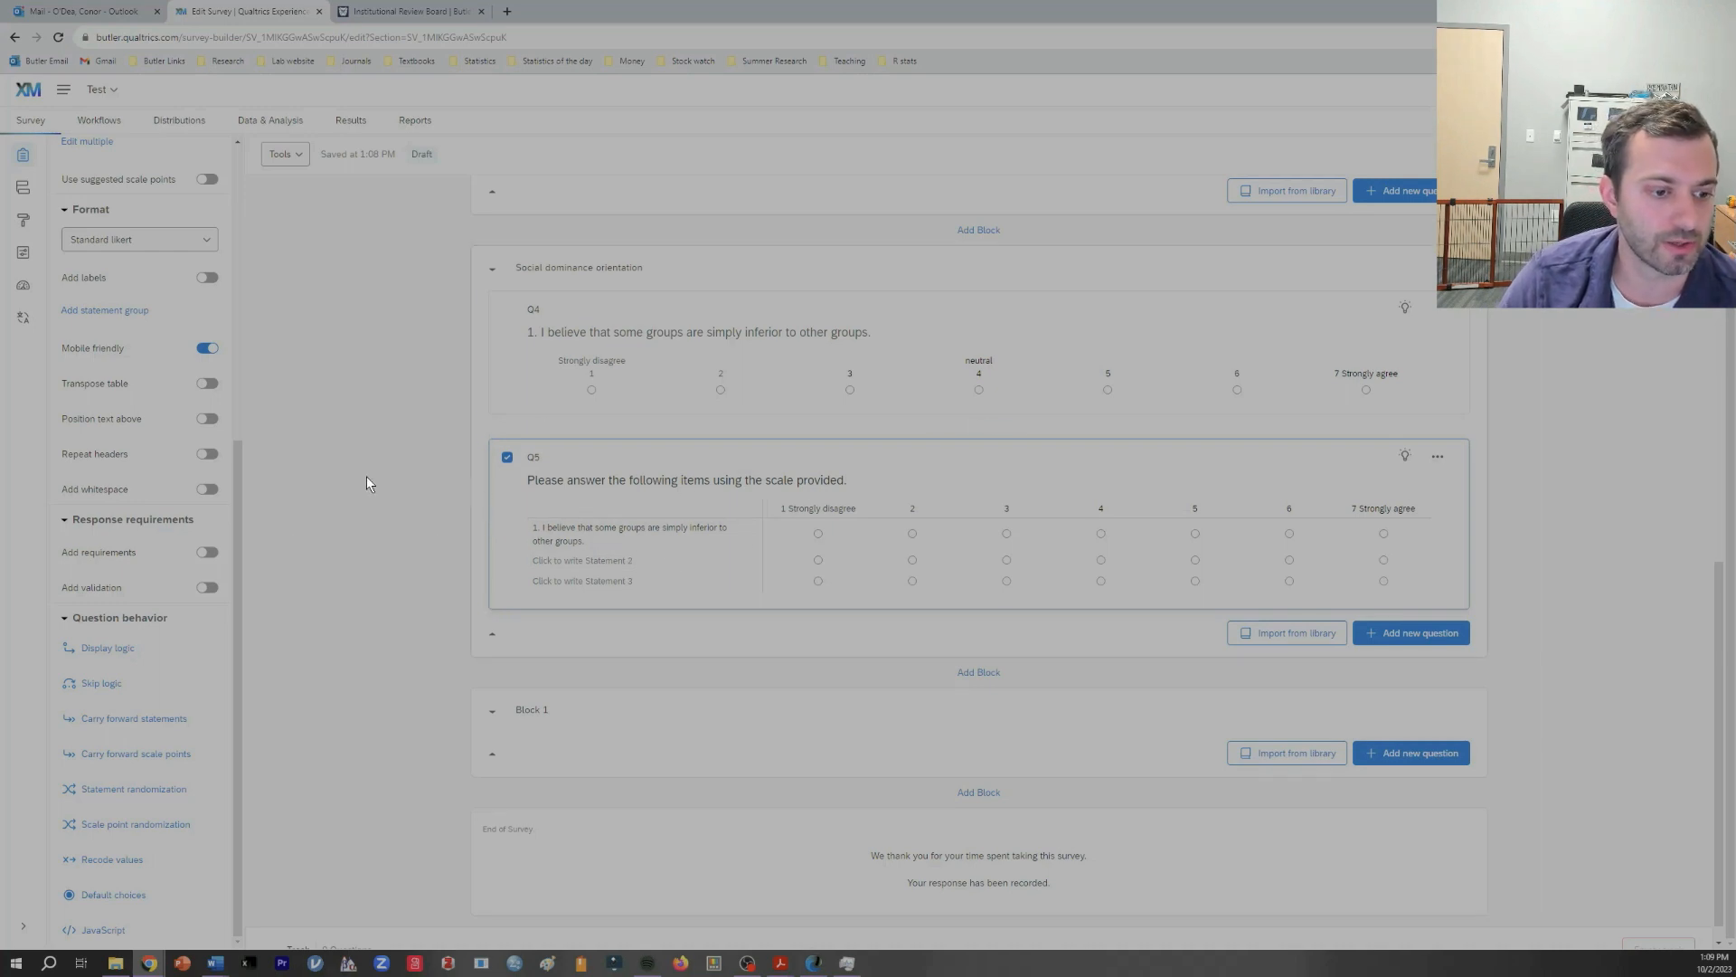
{"action": "scroll", "coordinate": [178, 599], "scroll_direction": "up", "scroll_amount": 5}
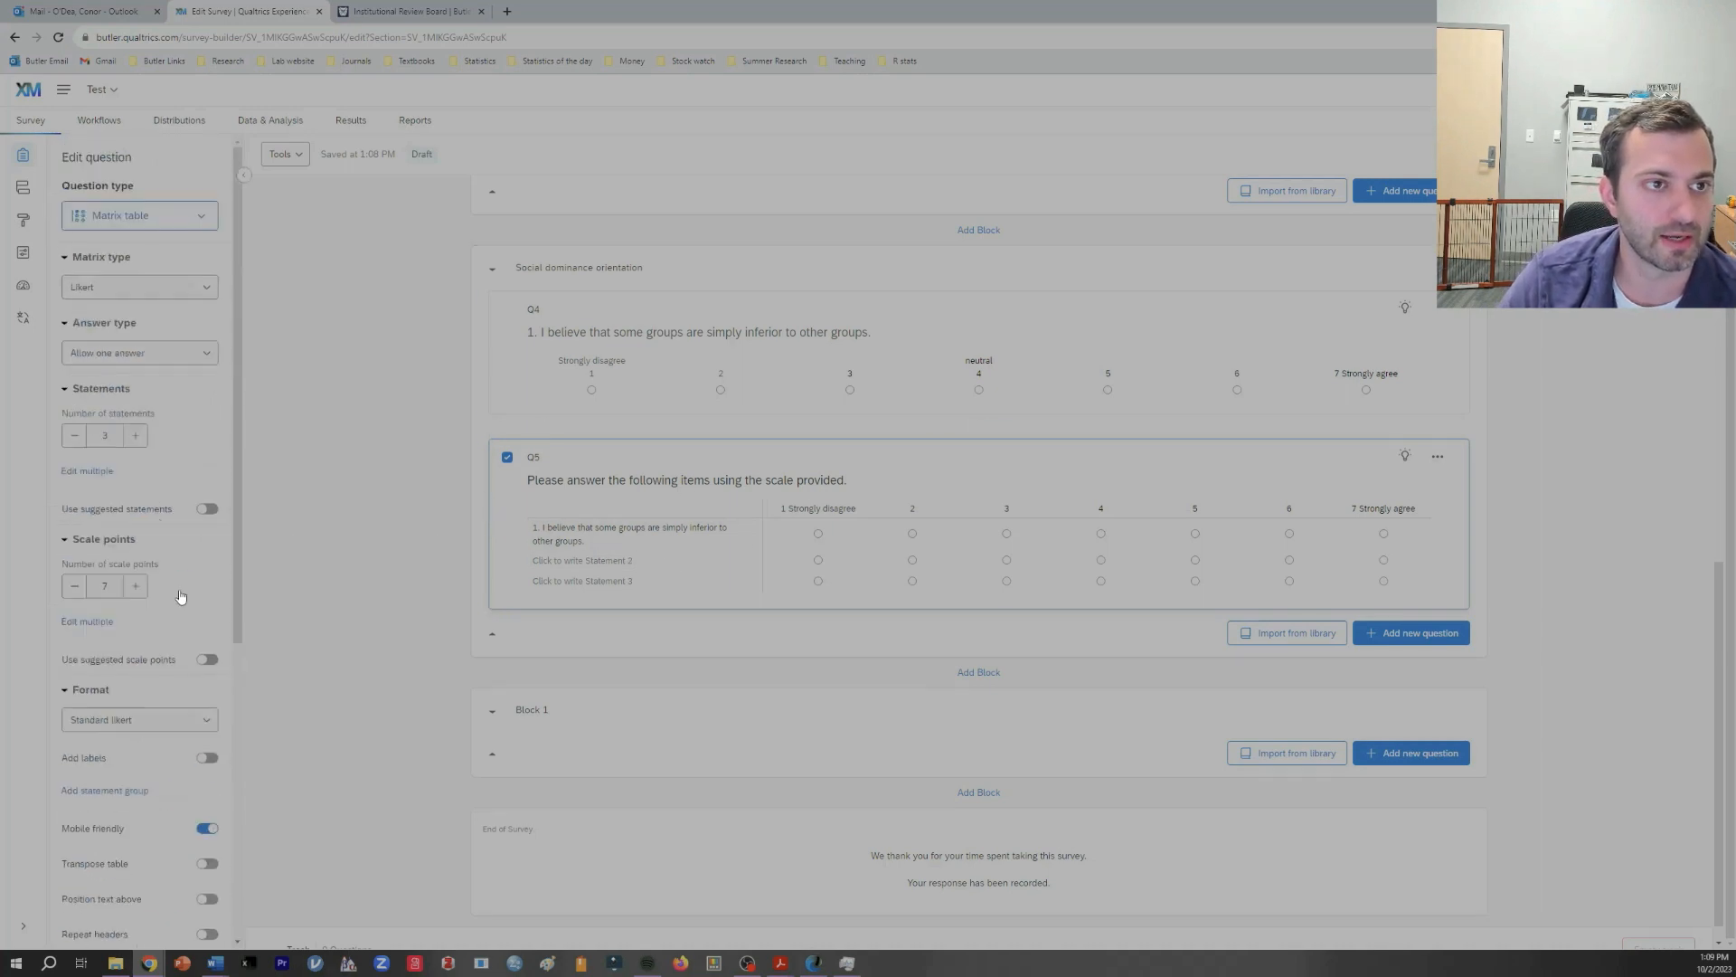
{"action": "left_click", "coordinate": [135, 436]}
{"action": "left_click", "coordinate": [135, 436]}
{"action": "left_click", "coordinate": [135, 436]}
{"action": "left_click", "coordinate": [134, 436]}
{"action": "left_click", "coordinate": [135, 436]}
{"action": "left_click", "coordinate": [134, 436]}
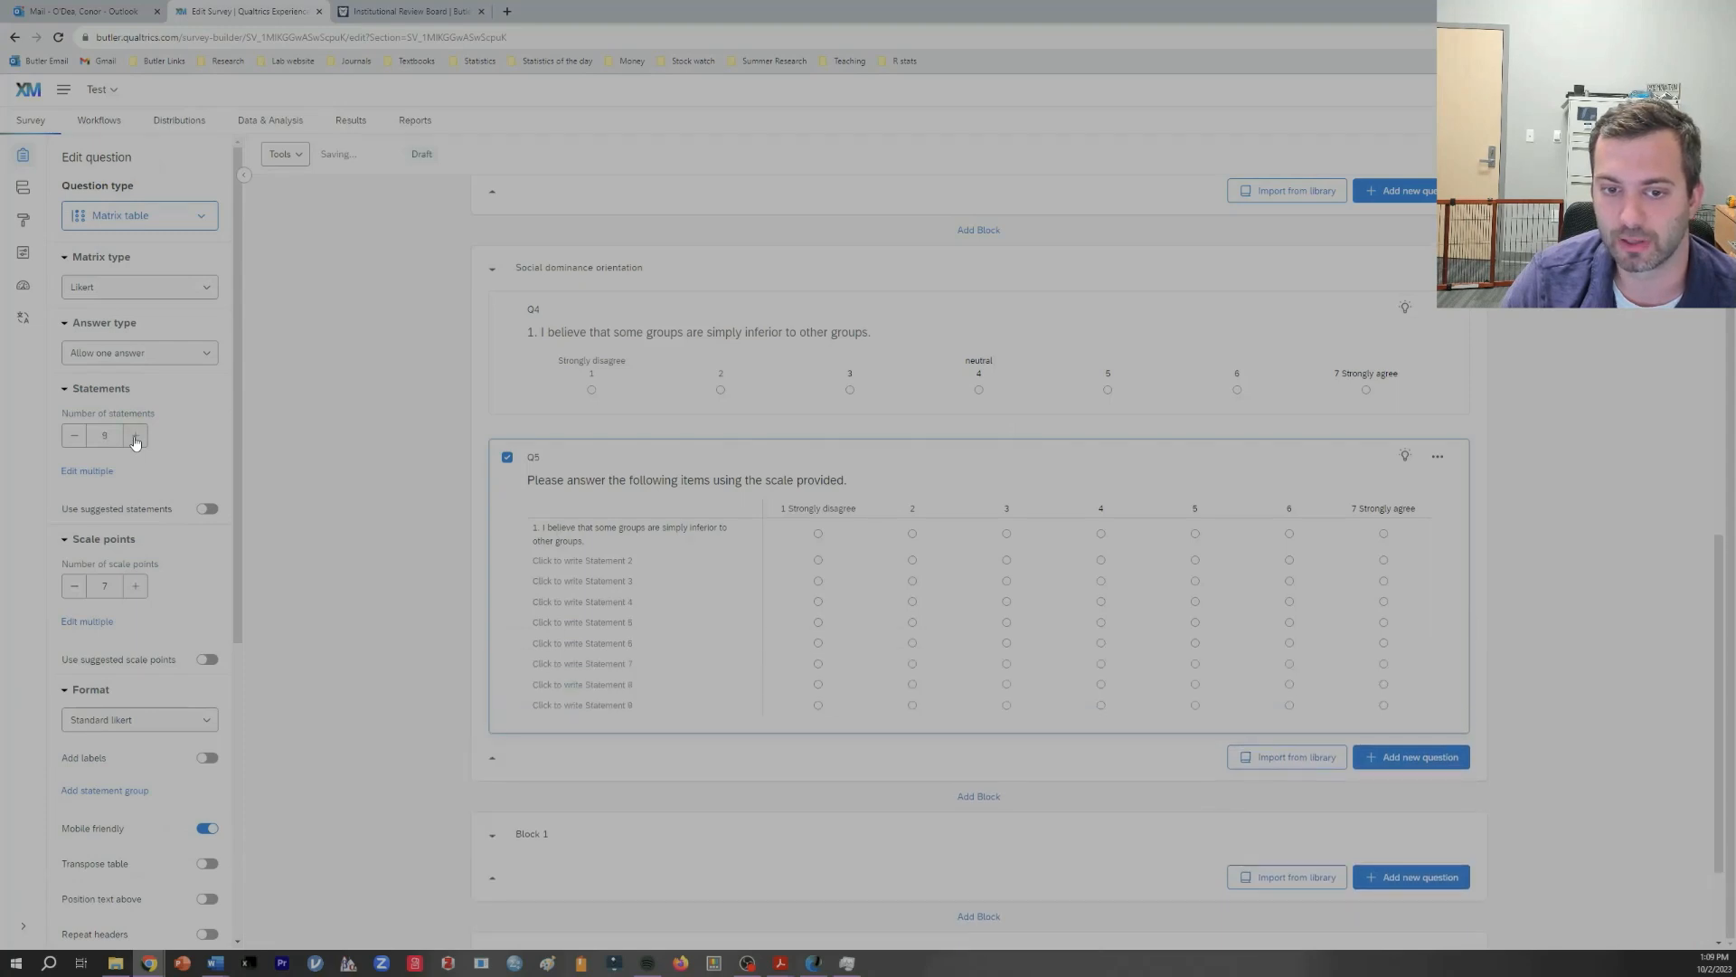
{"action": "left_click", "coordinate": [135, 436]}
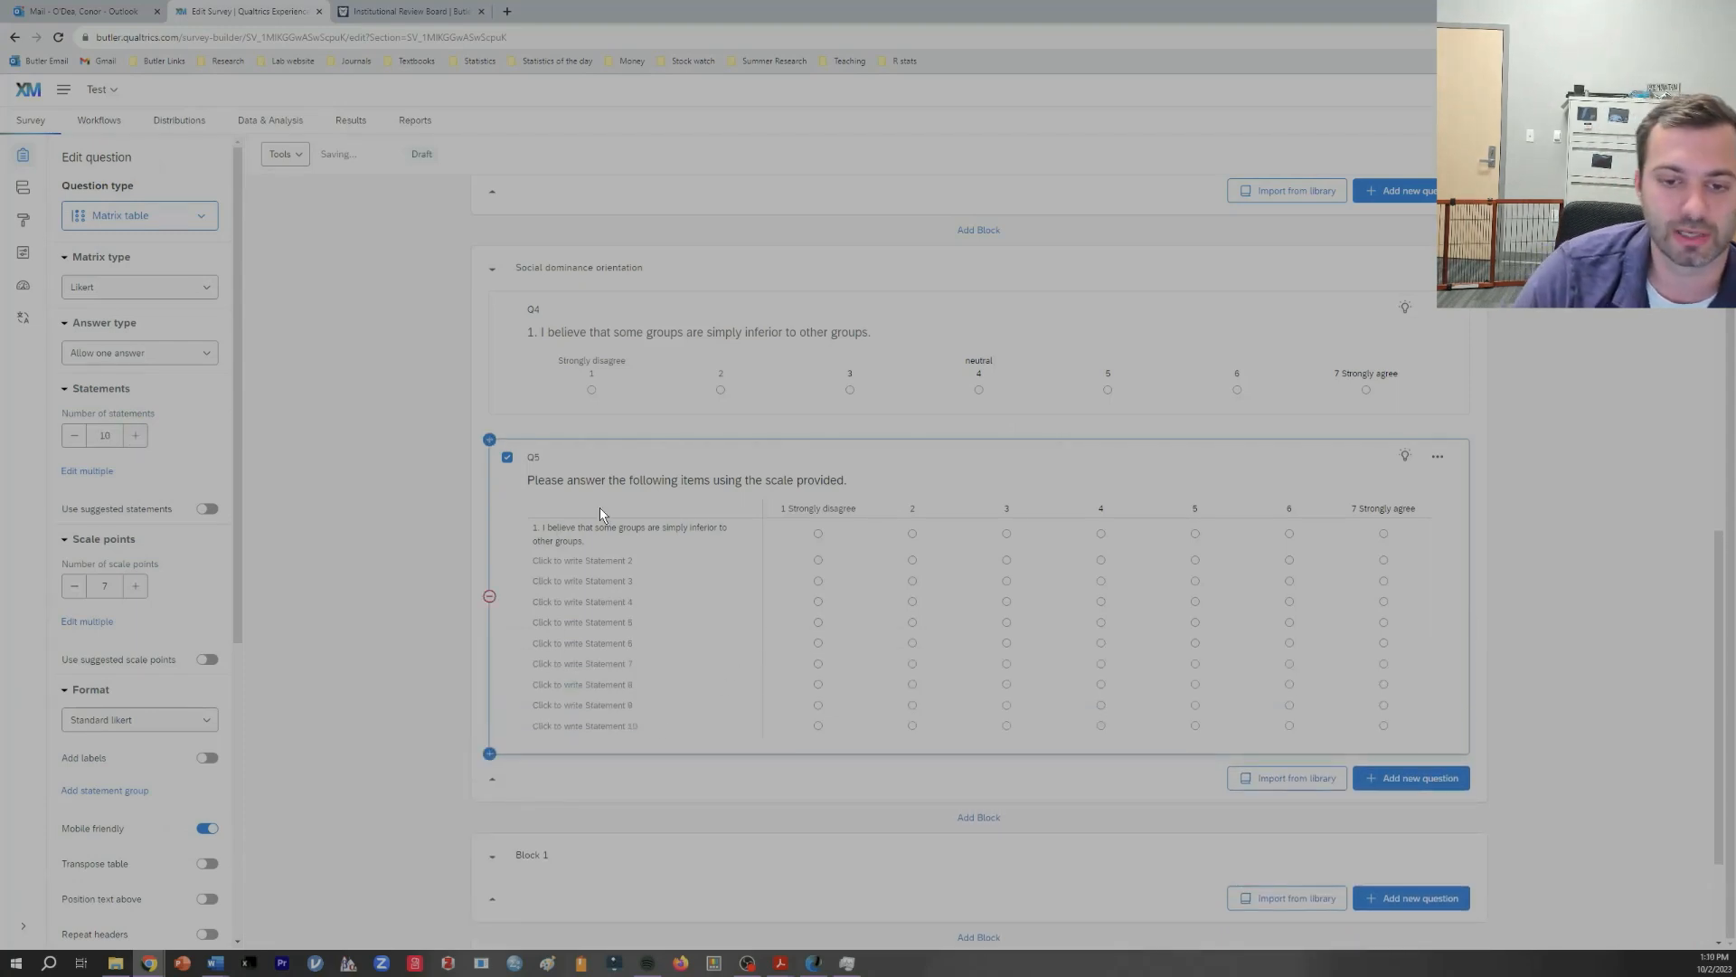
{"action": "double_click", "coordinate": [136, 436]}
{"action": "double_click", "coordinate": [136, 436]}
{"action": "double_click", "coordinate": [135, 436]}
{"action": "left_click", "coordinate": [136, 436]}
{"action": "double_click", "coordinate": [135, 436]}
{"action": "left_click", "coordinate": [136, 436]}
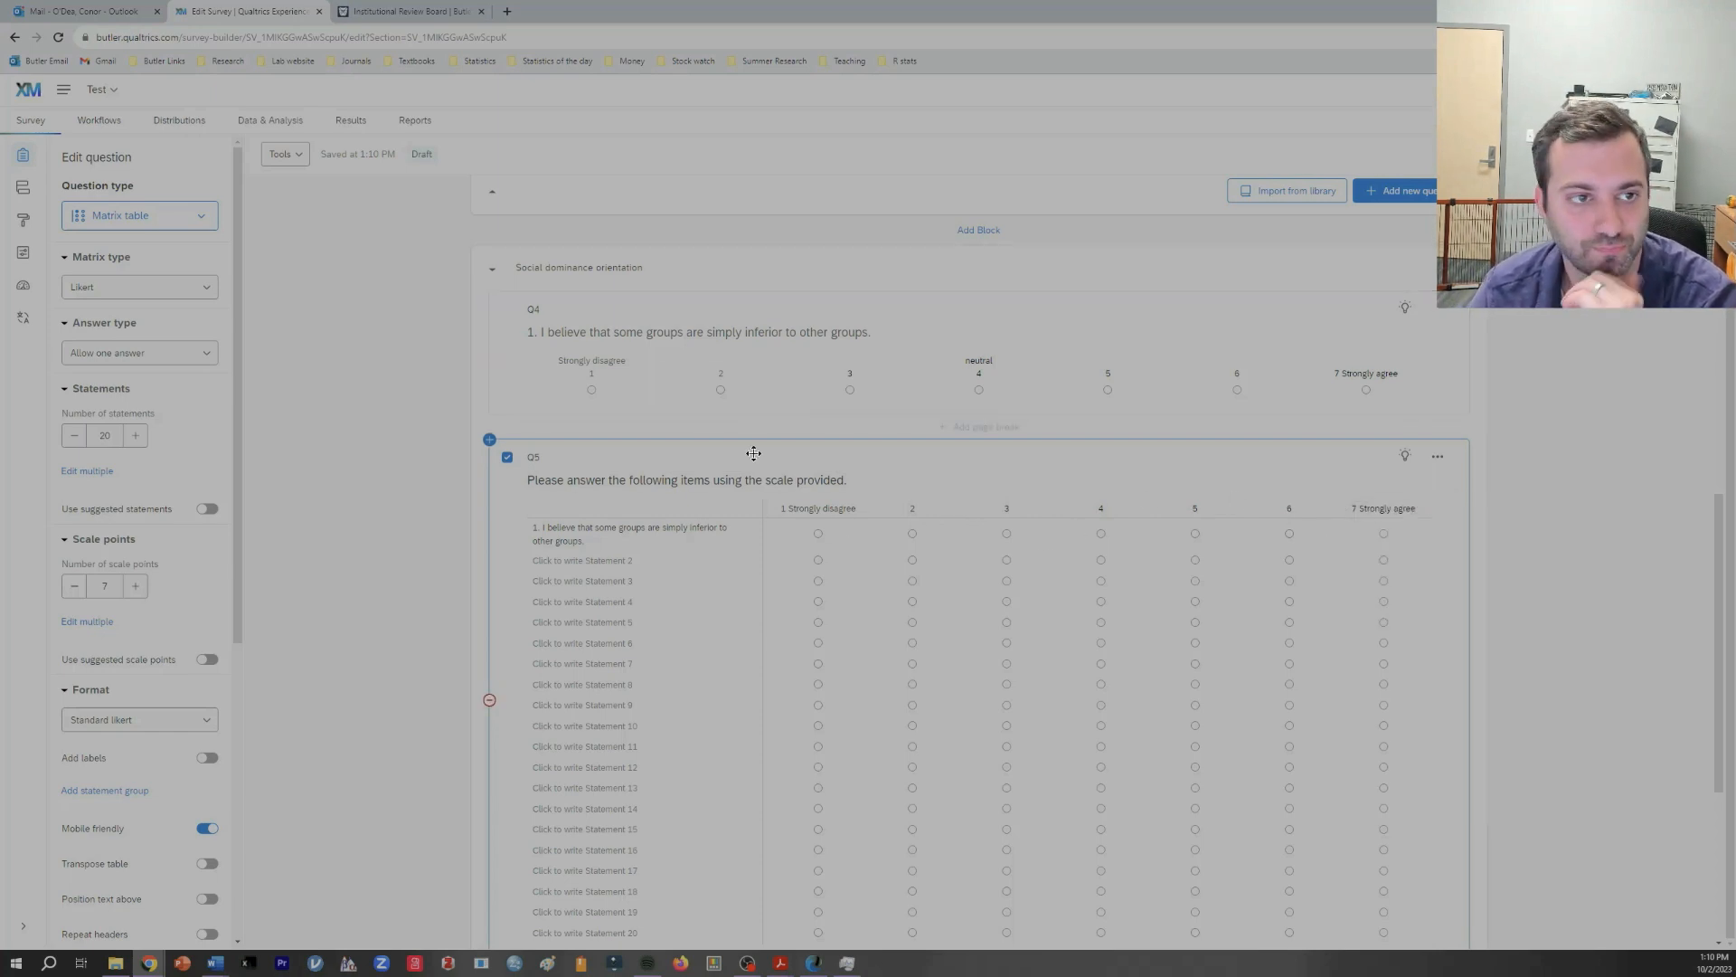
{"action": "left_click", "coordinate": [181, 217]}
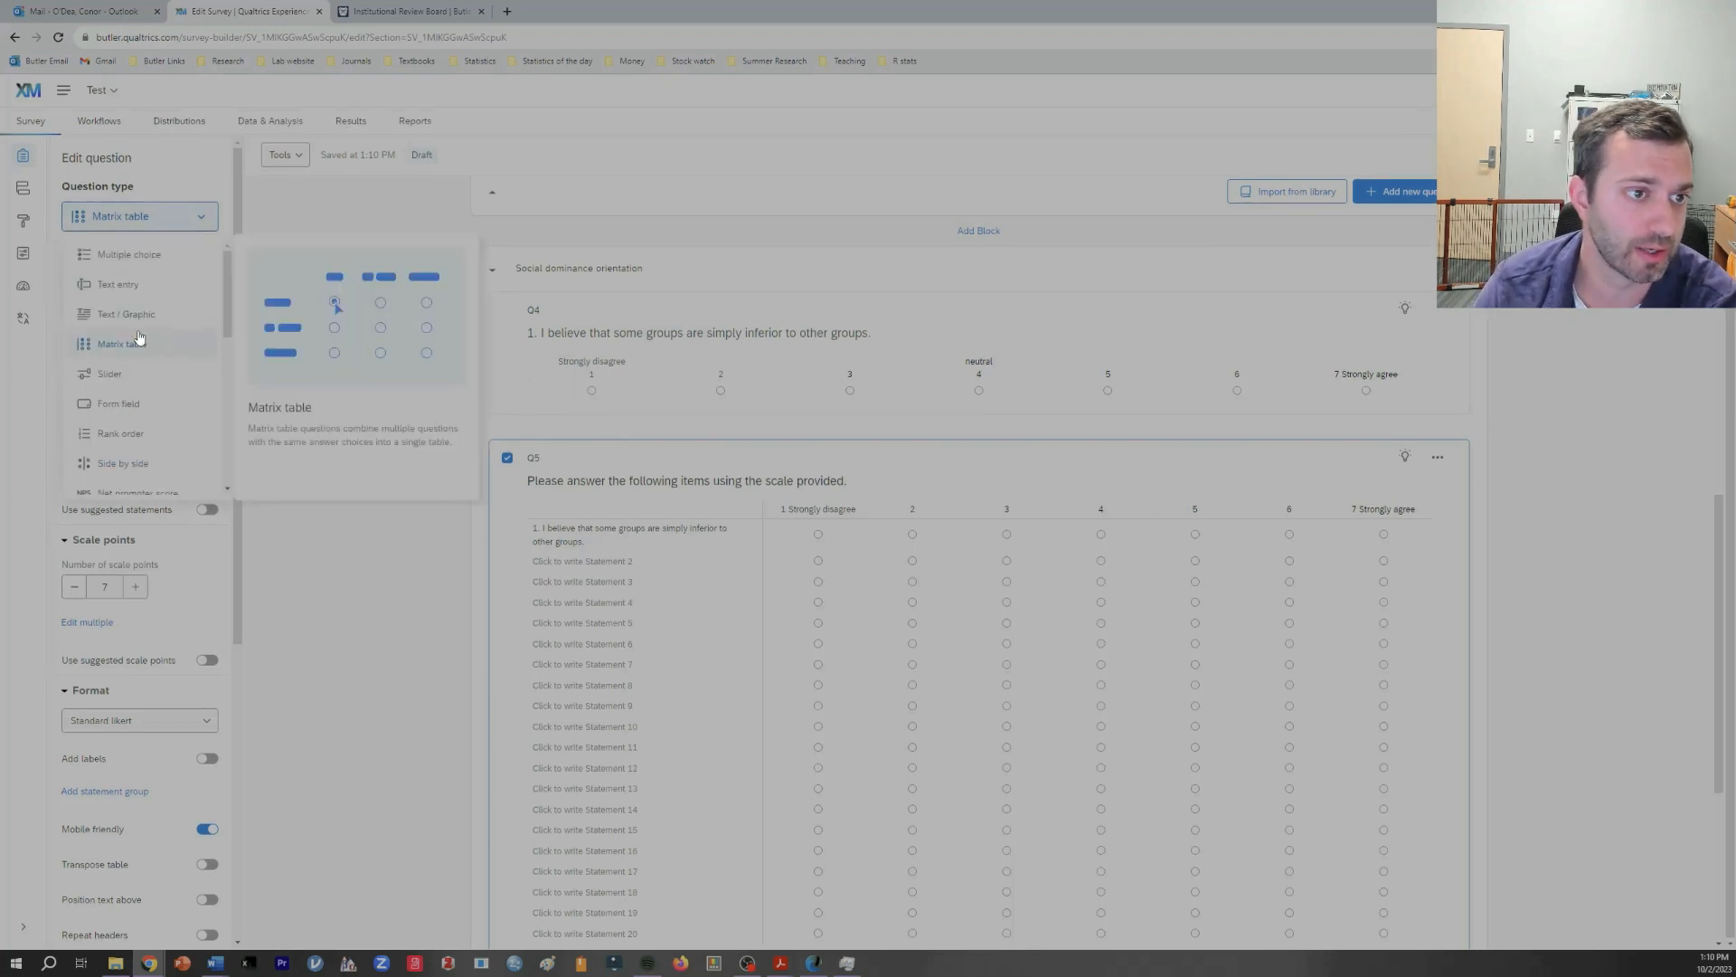
{"action": "scroll", "coordinate": [161, 437], "scroll_direction": "down", "scroll_amount": 1}
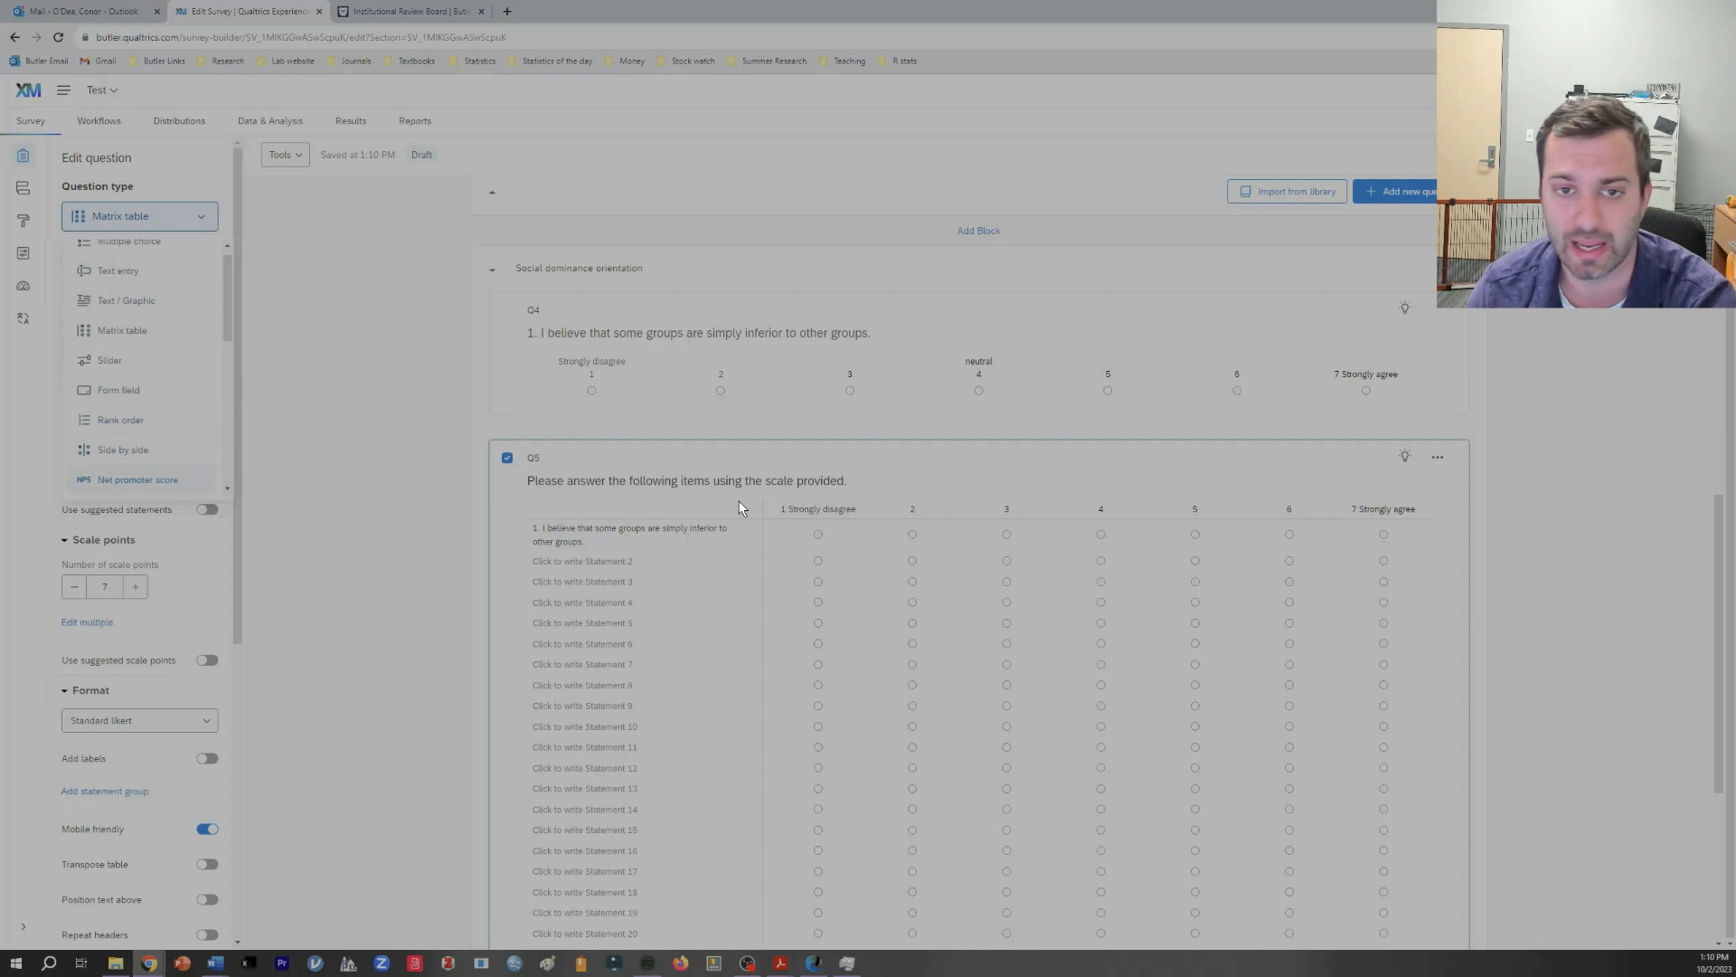
{"action": "left_click", "coordinate": [1528, 515]}
Step: Rename the empty Block 1 at the end of the survey as "Debriefing"
{"action": "scroll", "coordinate": [1577, 524], "scroll_direction": "down", "scroll_amount": 5}
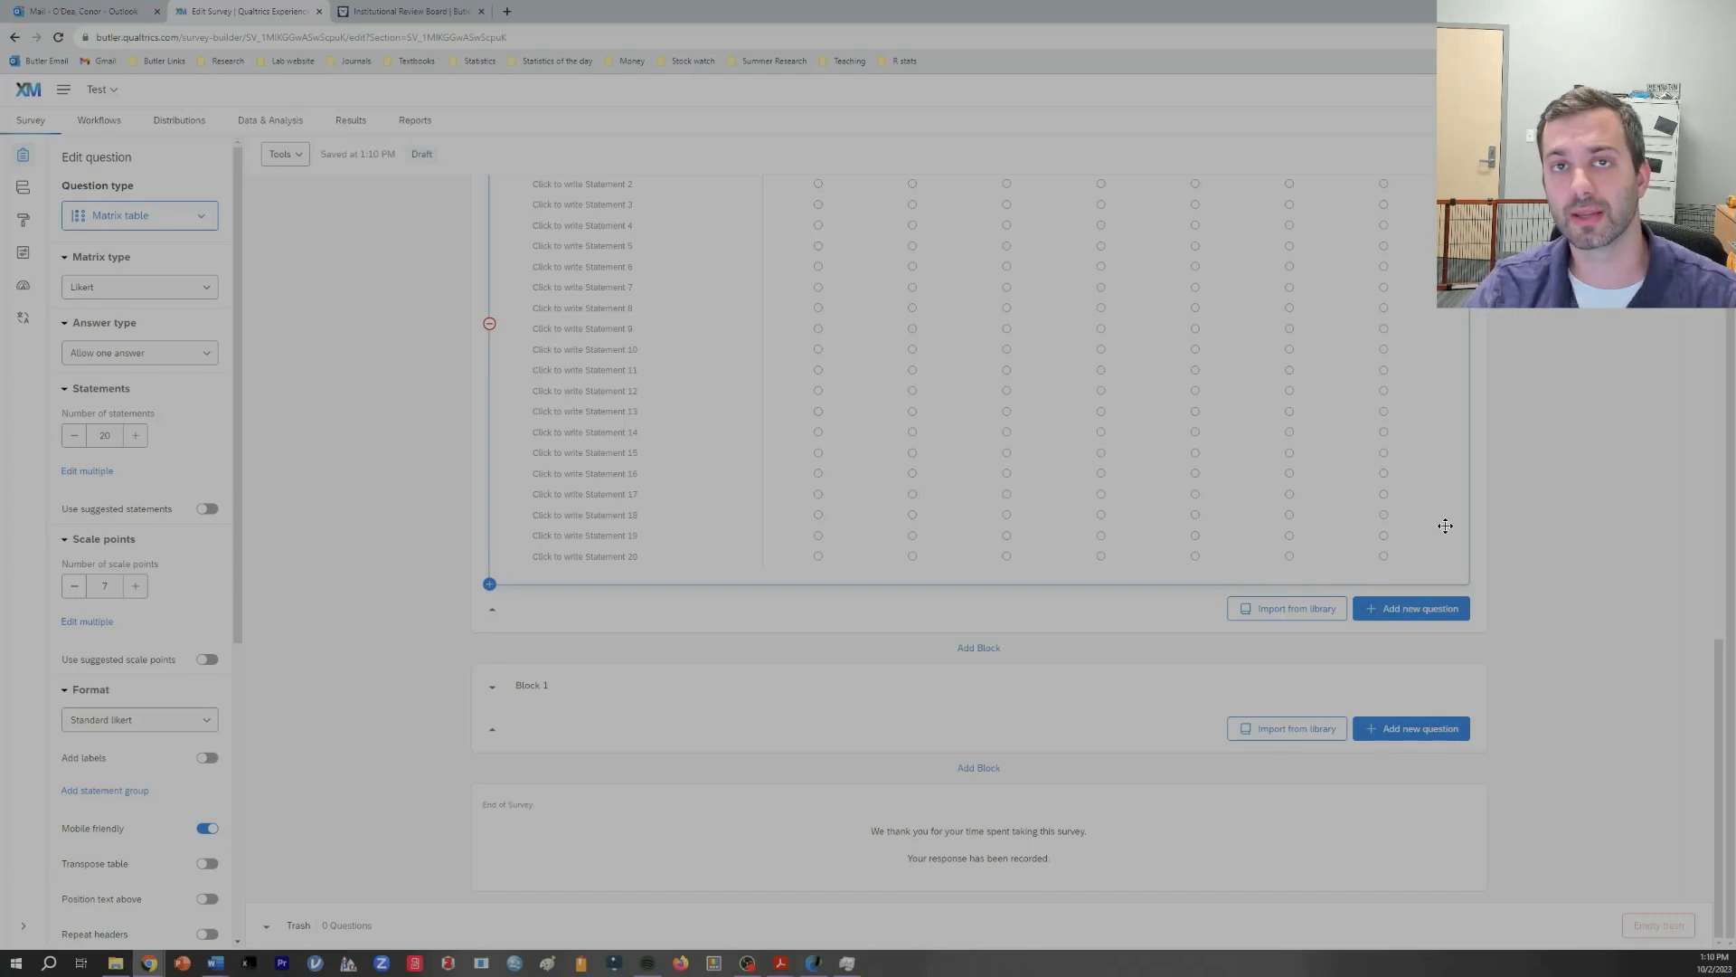
{"action": "left_click", "coordinate": [543, 685]}
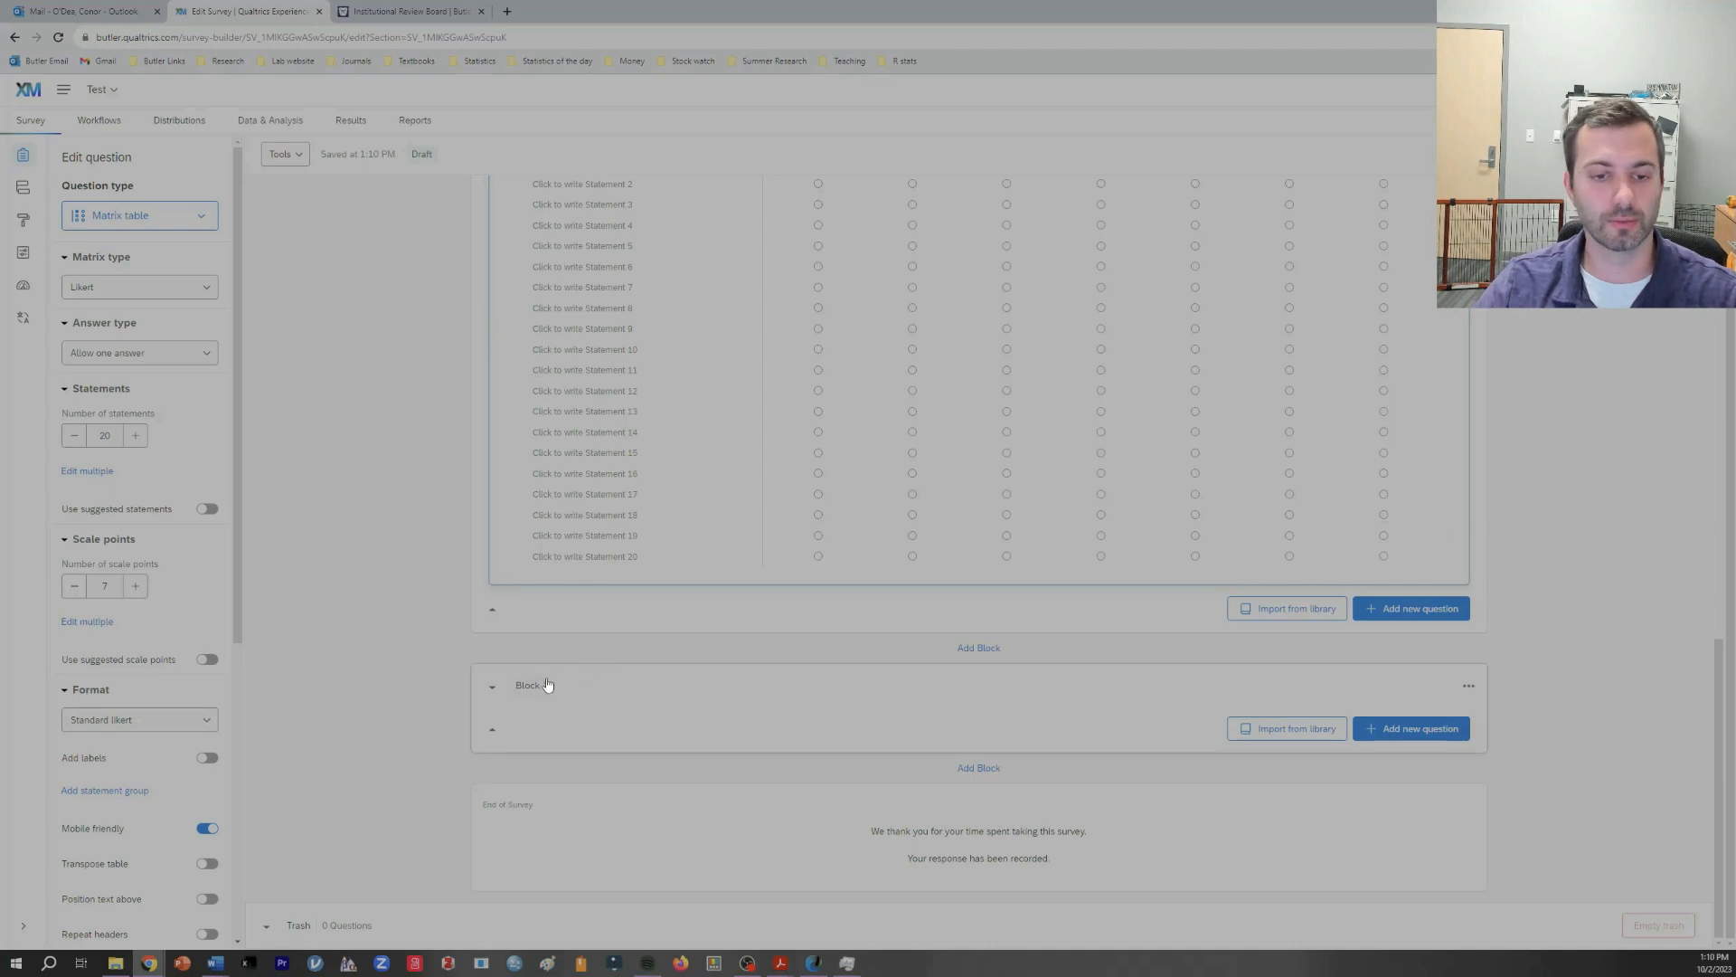
{"action": "type", "text": "Debri"}
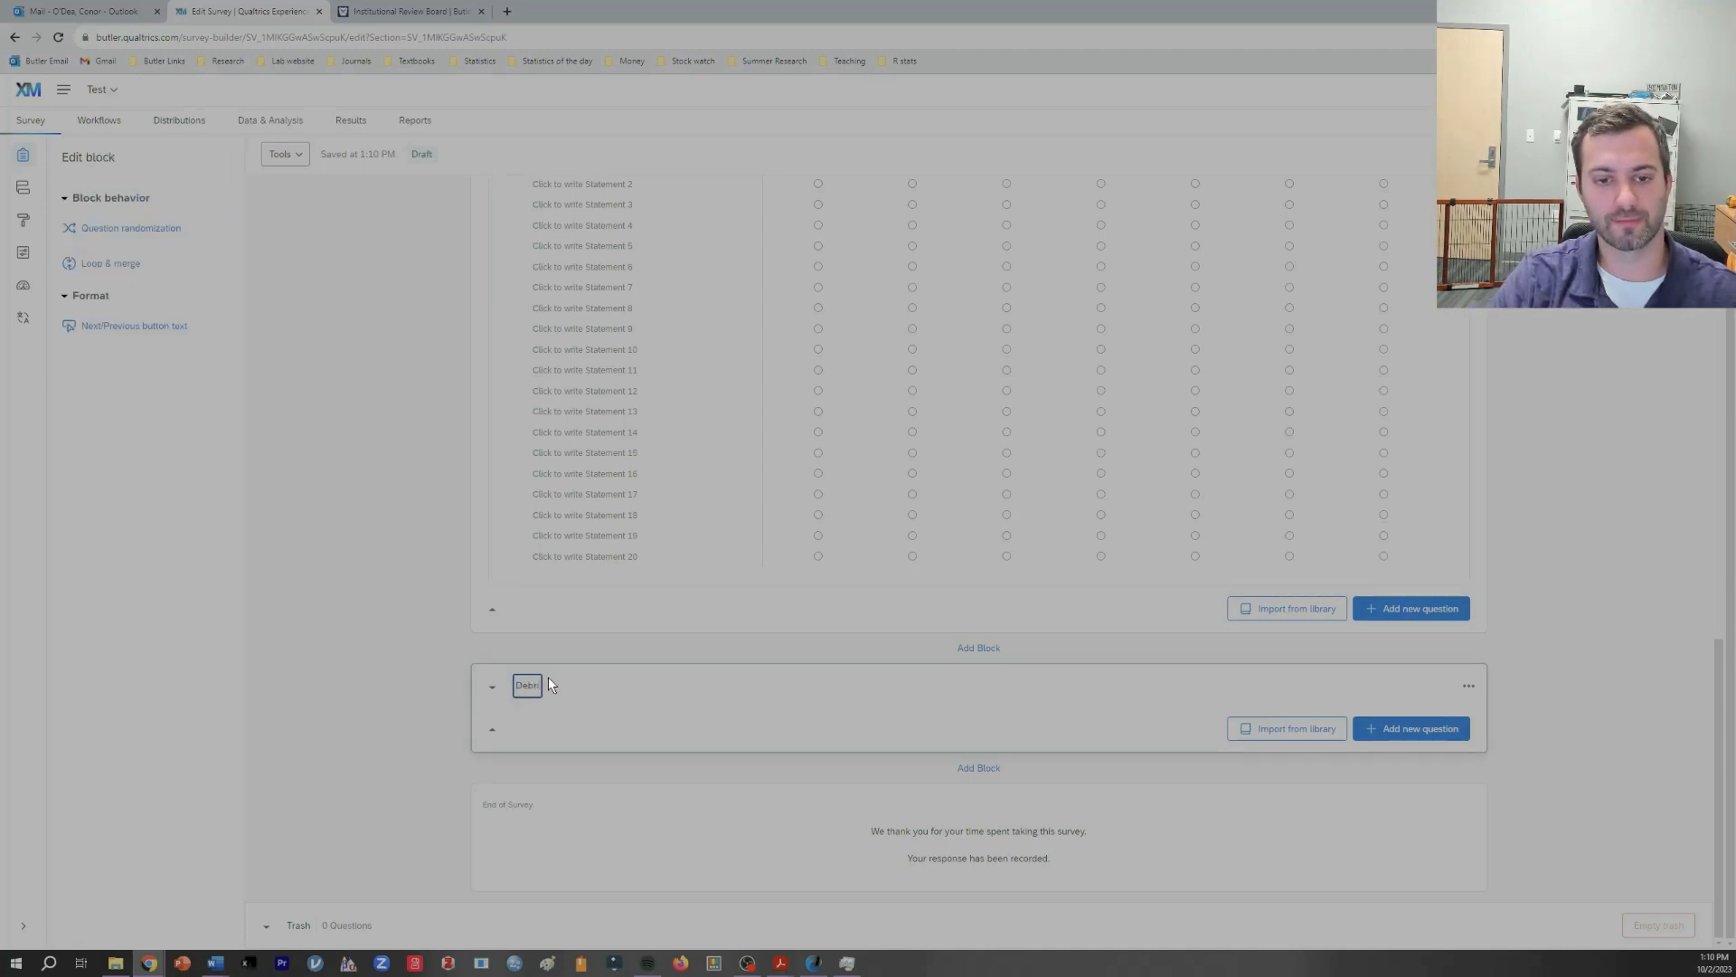
{"action": "type", "text": "efing"}
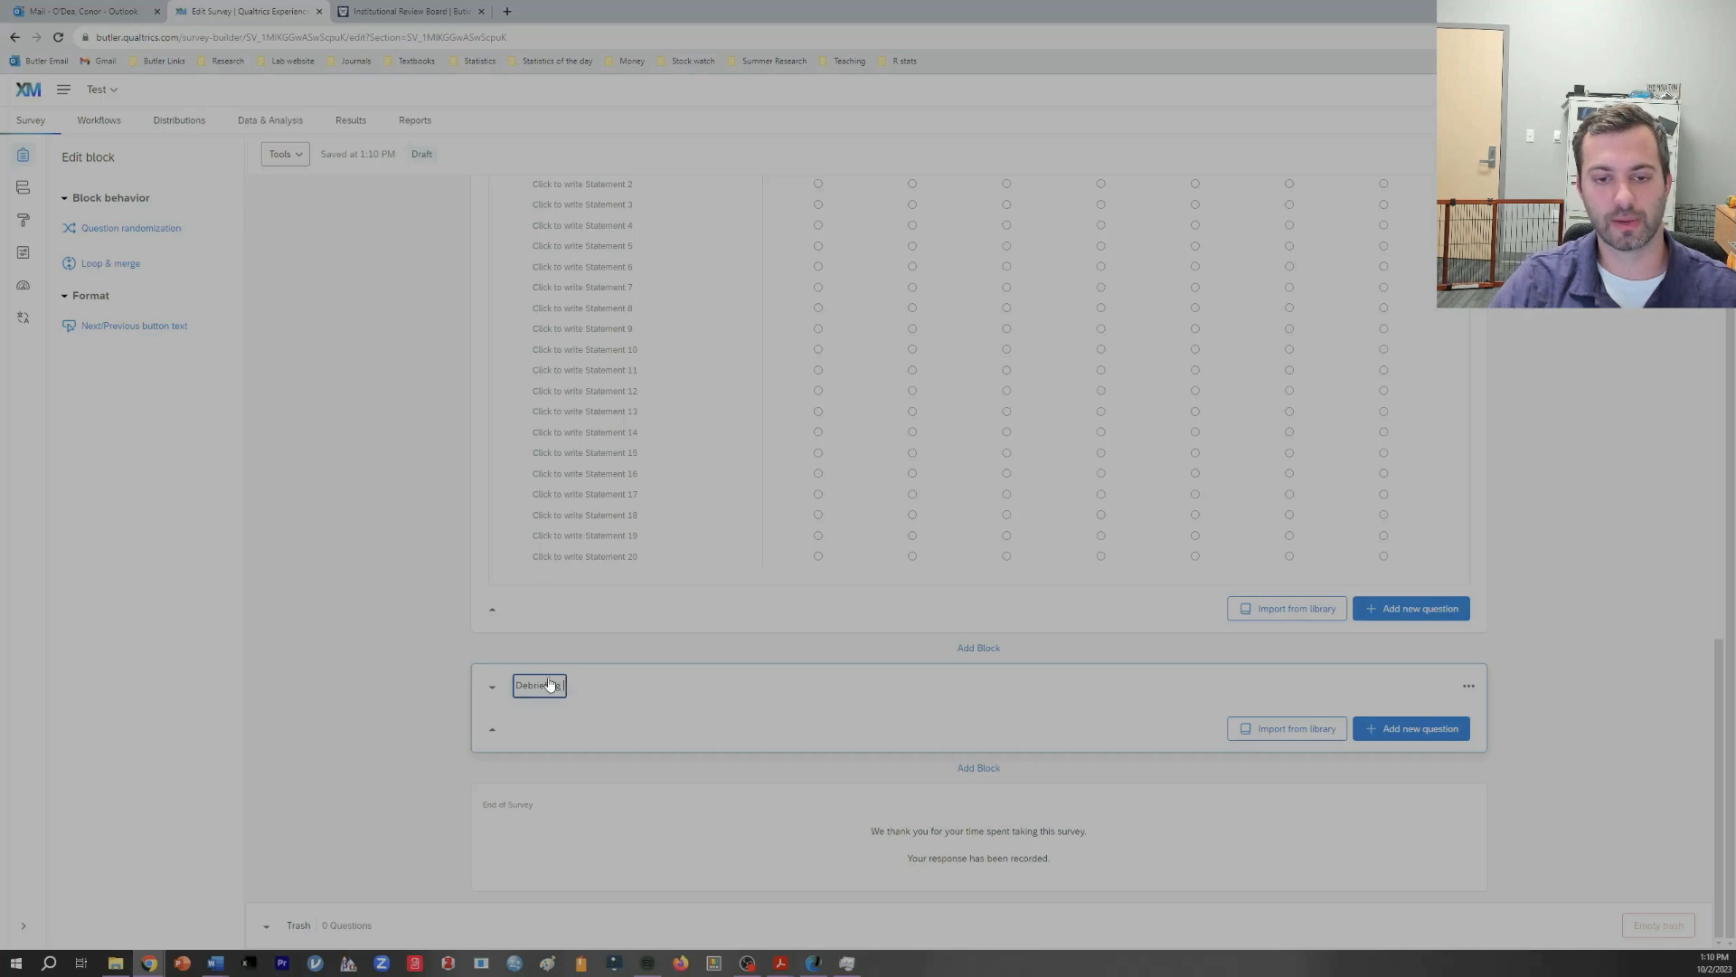
{"action": "left_click", "coordinate": [638, 702]}
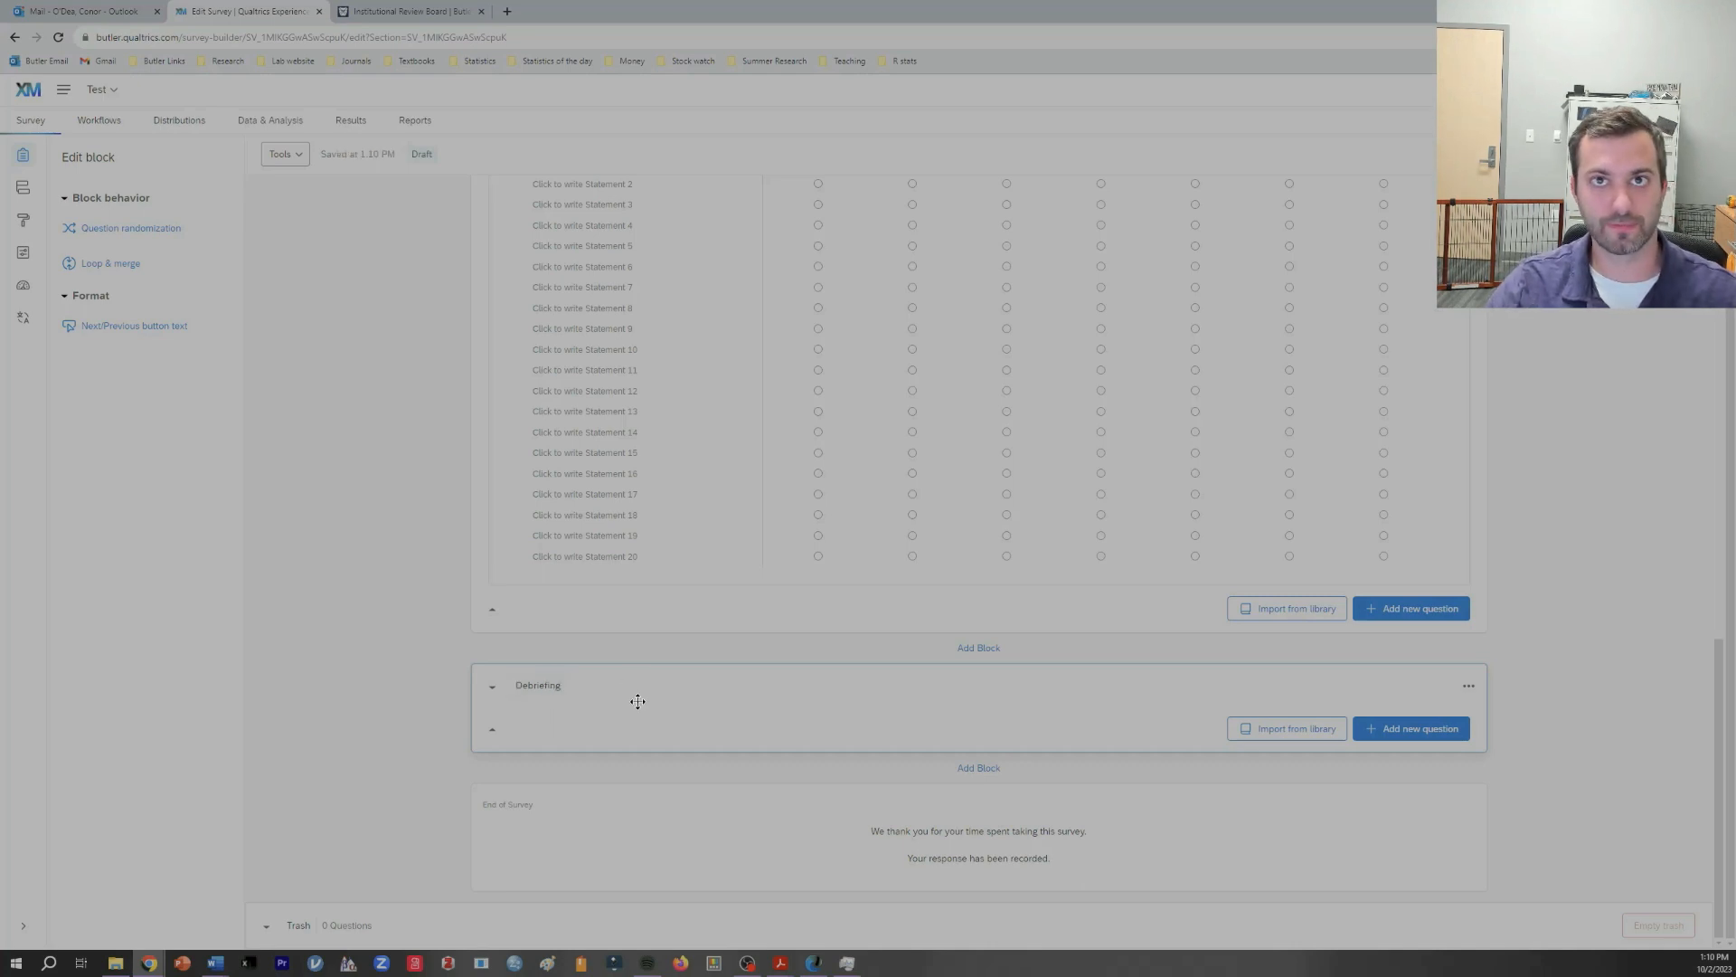